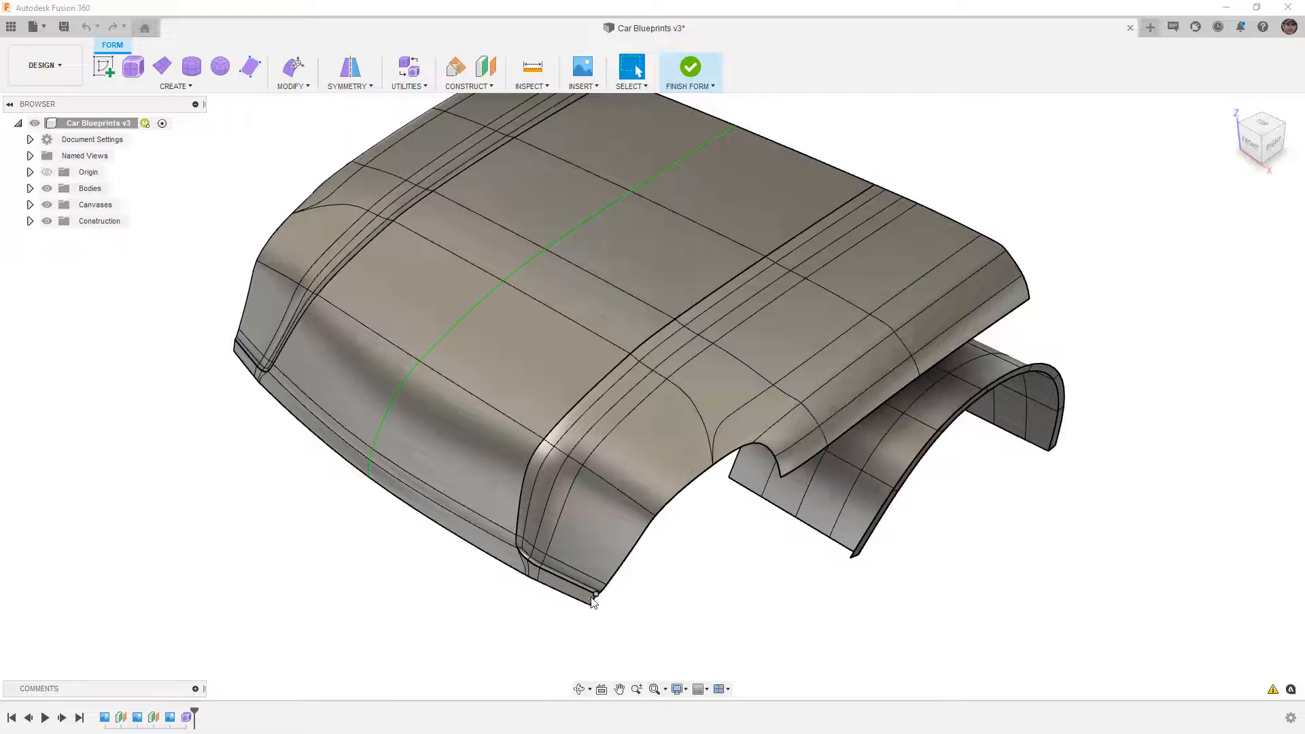
left_click(841, 471)
left_click(771, 561)
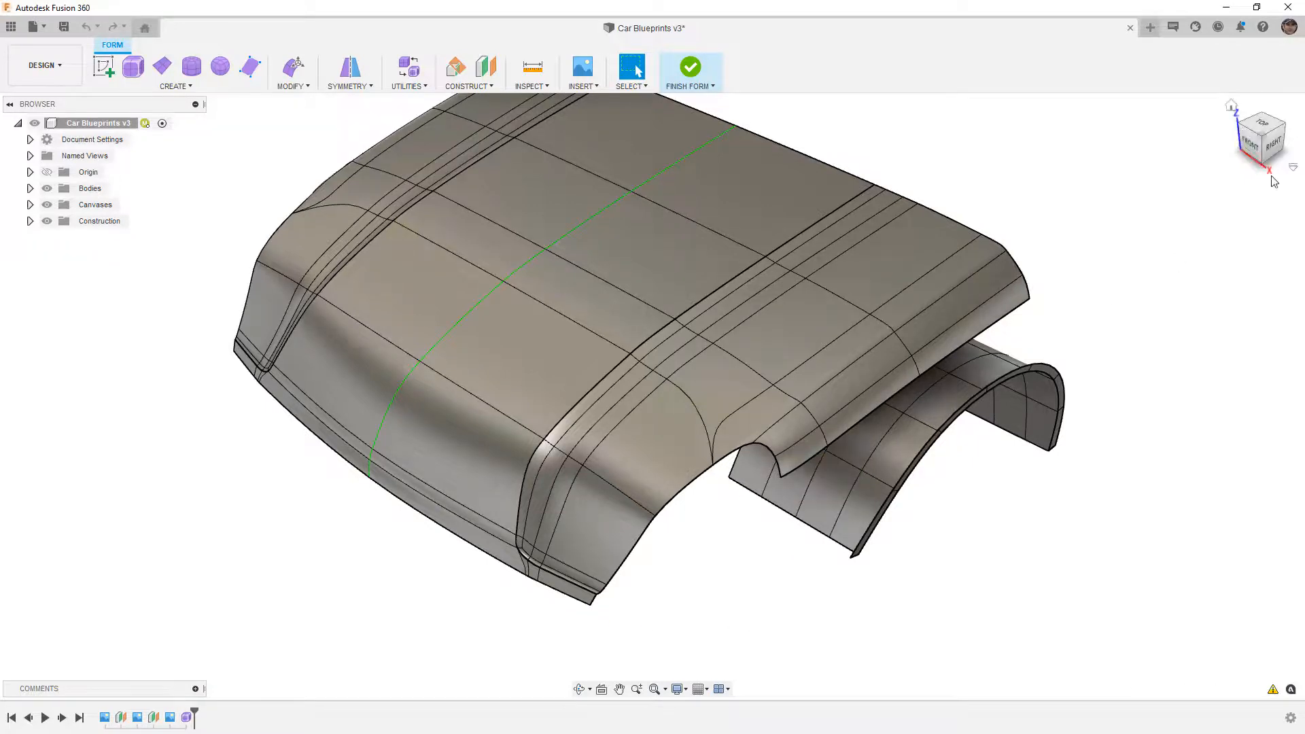
- Delete the short curved edge across the front body's lower lip, just outboard of the narrow face at the corner
left_click(1249, 144)
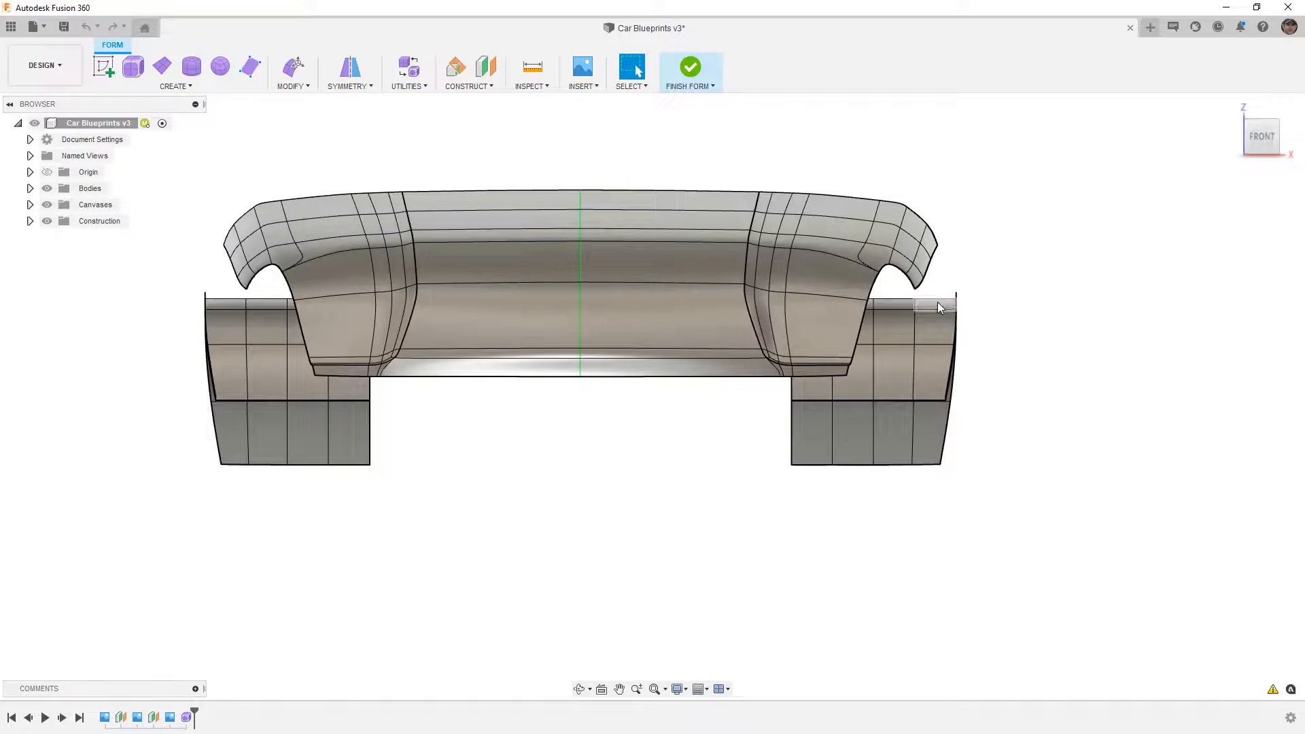
scroll(923, 285, "up", 3)
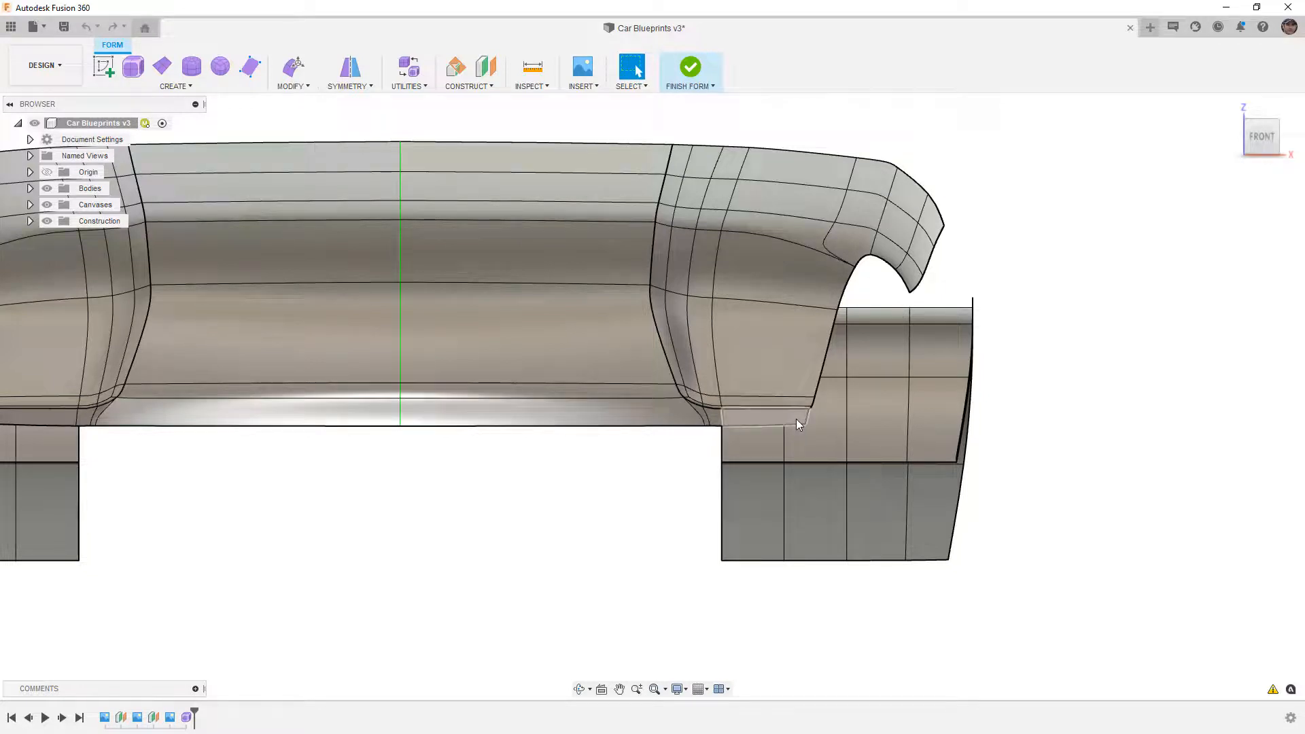
middle_click_drag(842, 424, 798, 441, "shift")
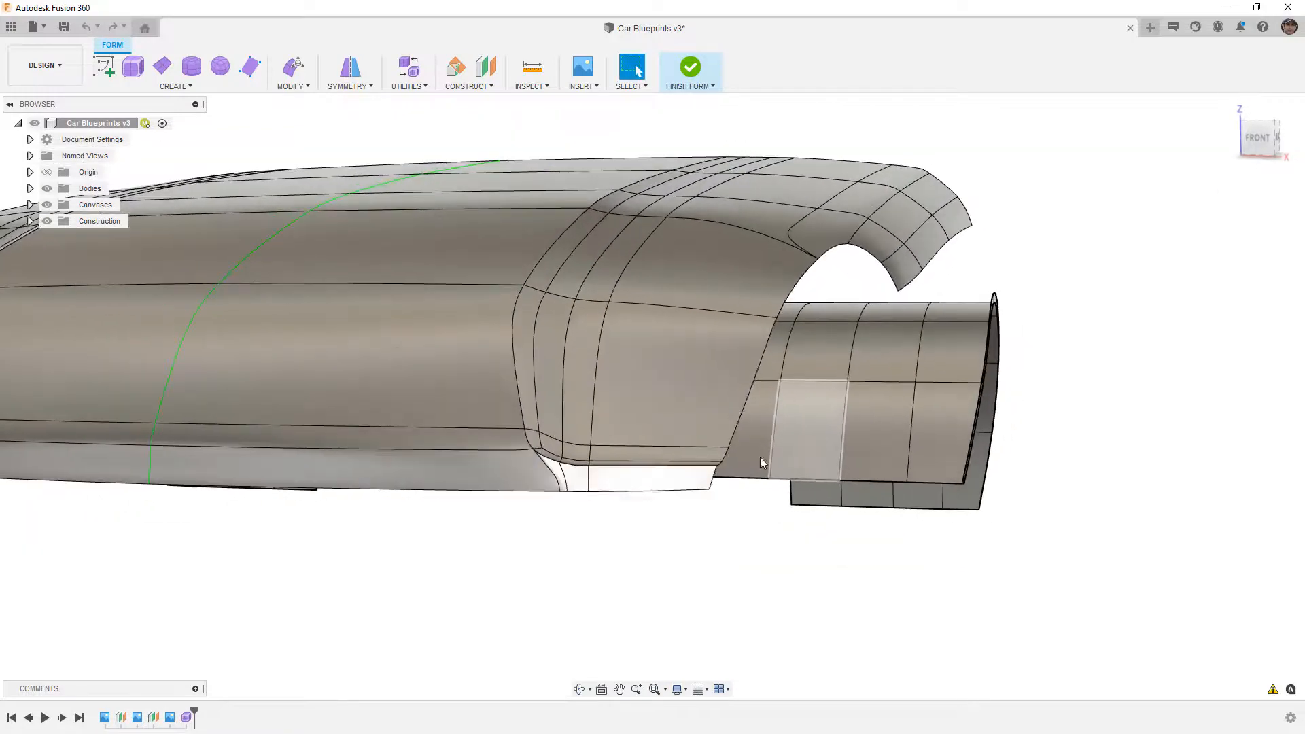
scroll(552, 459, "up", 6)
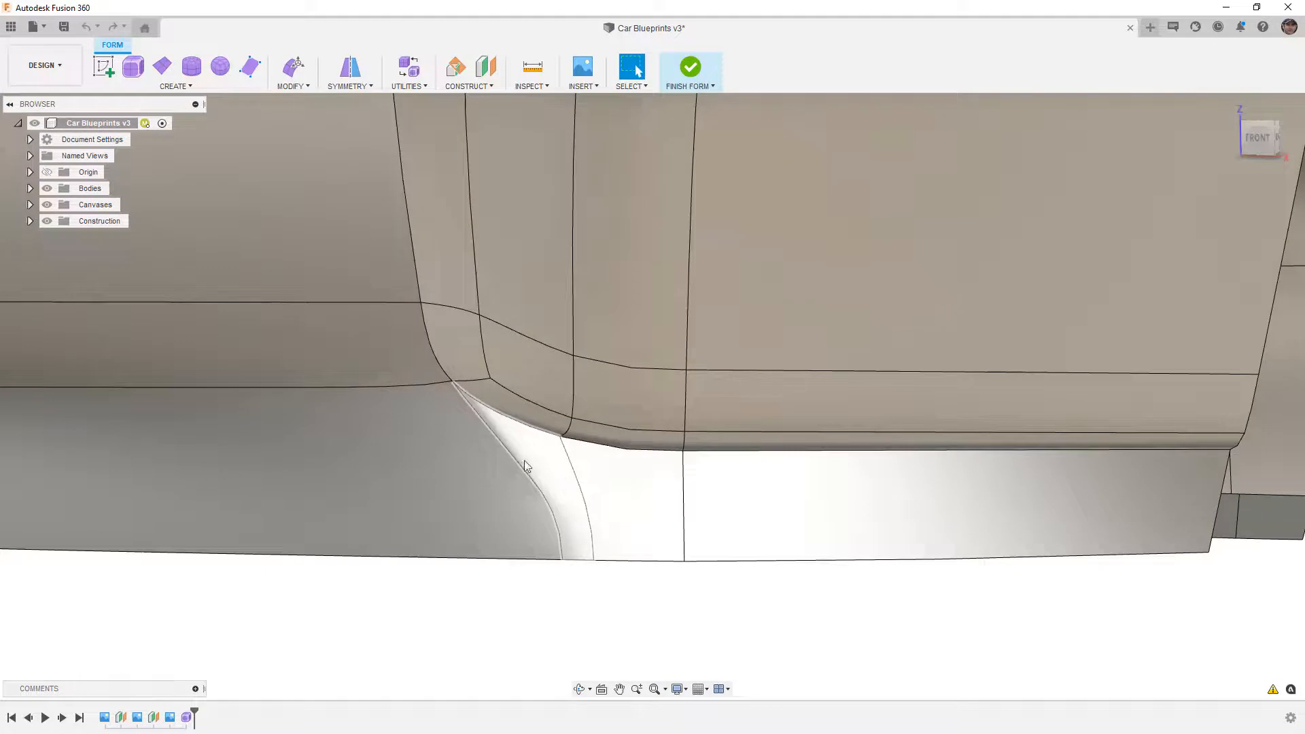
scroll(647, 485, "down", 2)
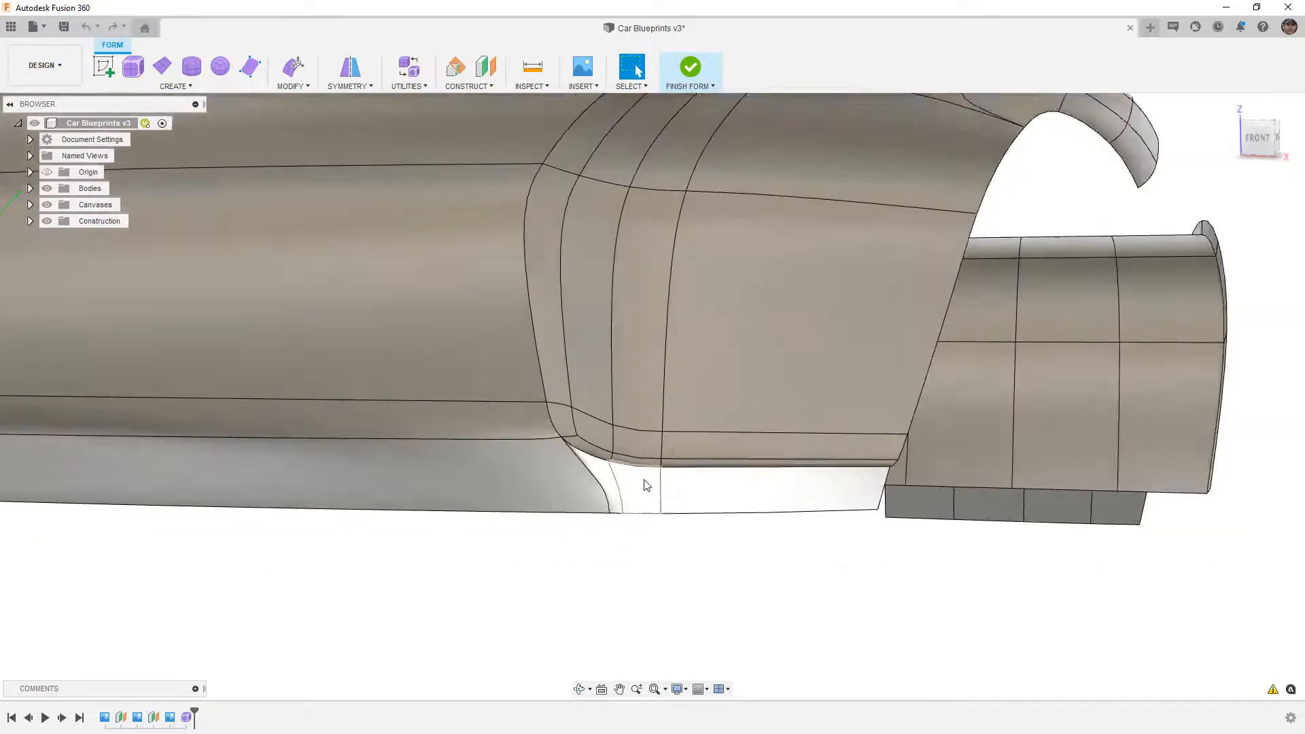
scroll(646, 484, "down", 2)
middle_click_drag(655, 487, 635, 496, "shift")
scroll(629, 483, "up", 4)
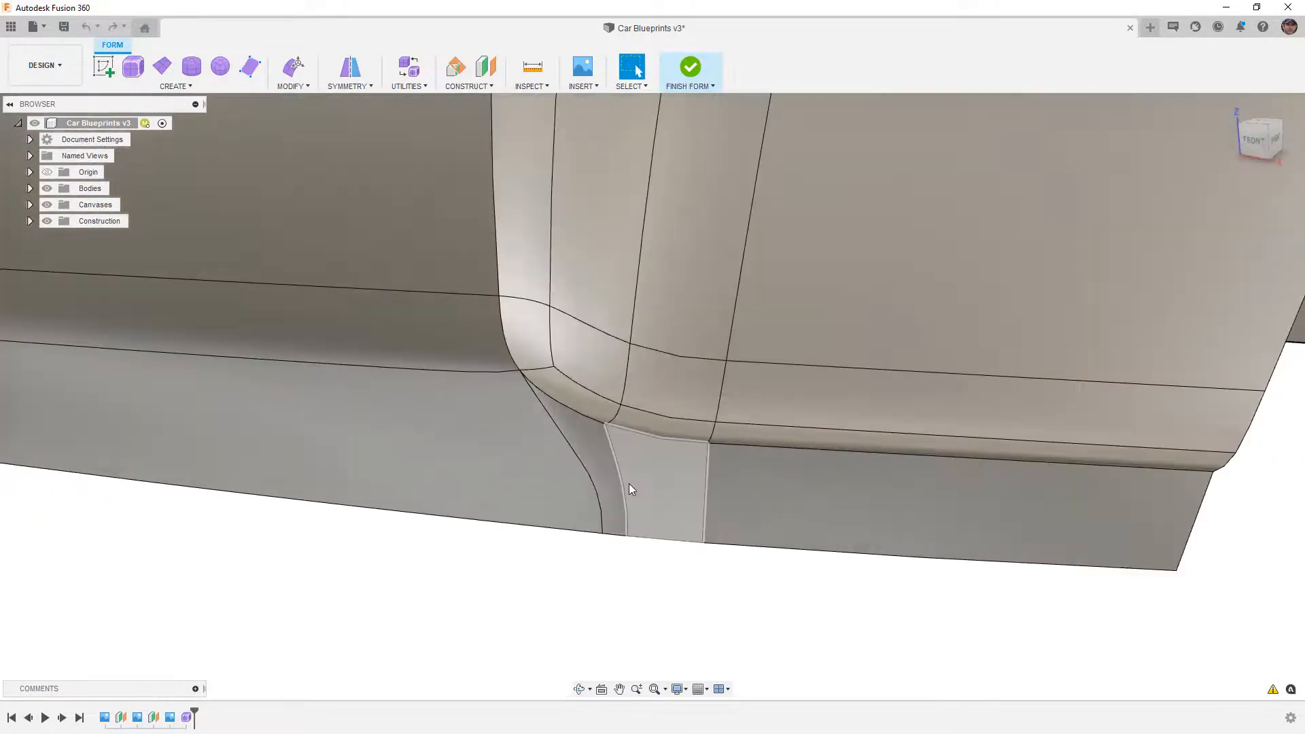
left_click(618, 458)
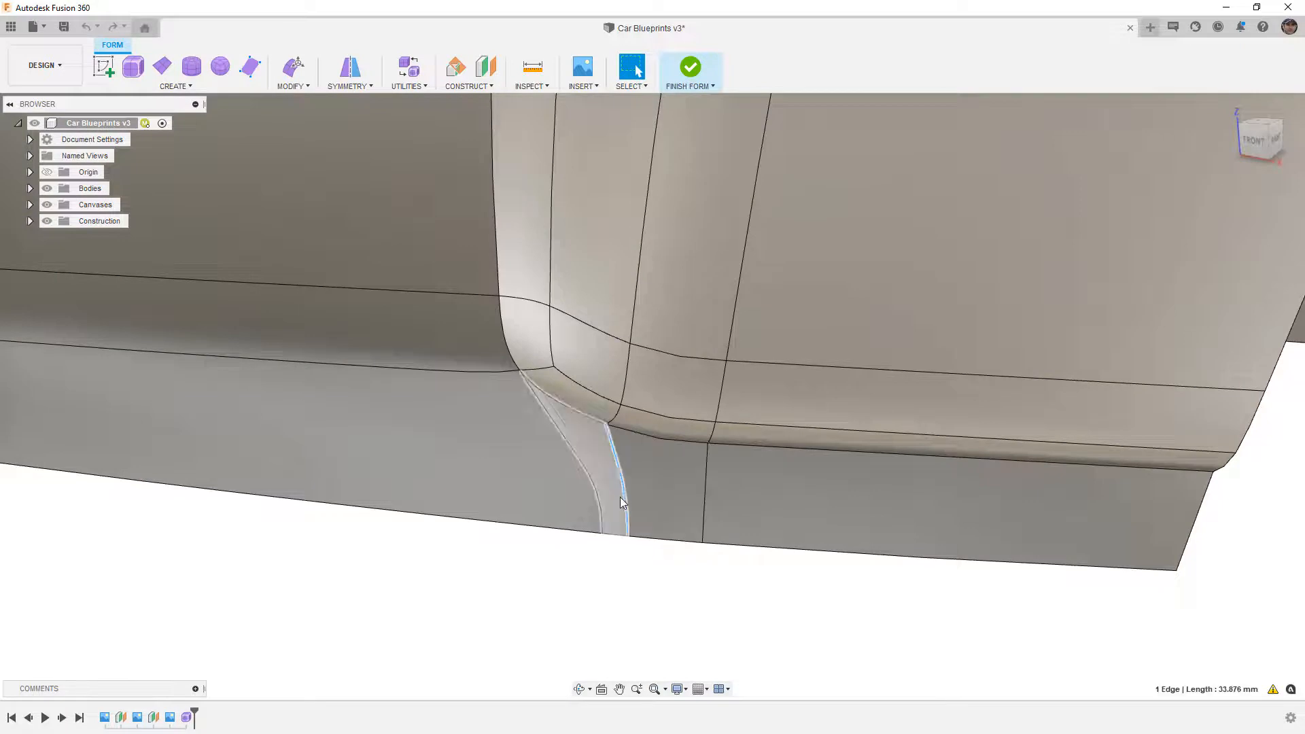
key("Delete")
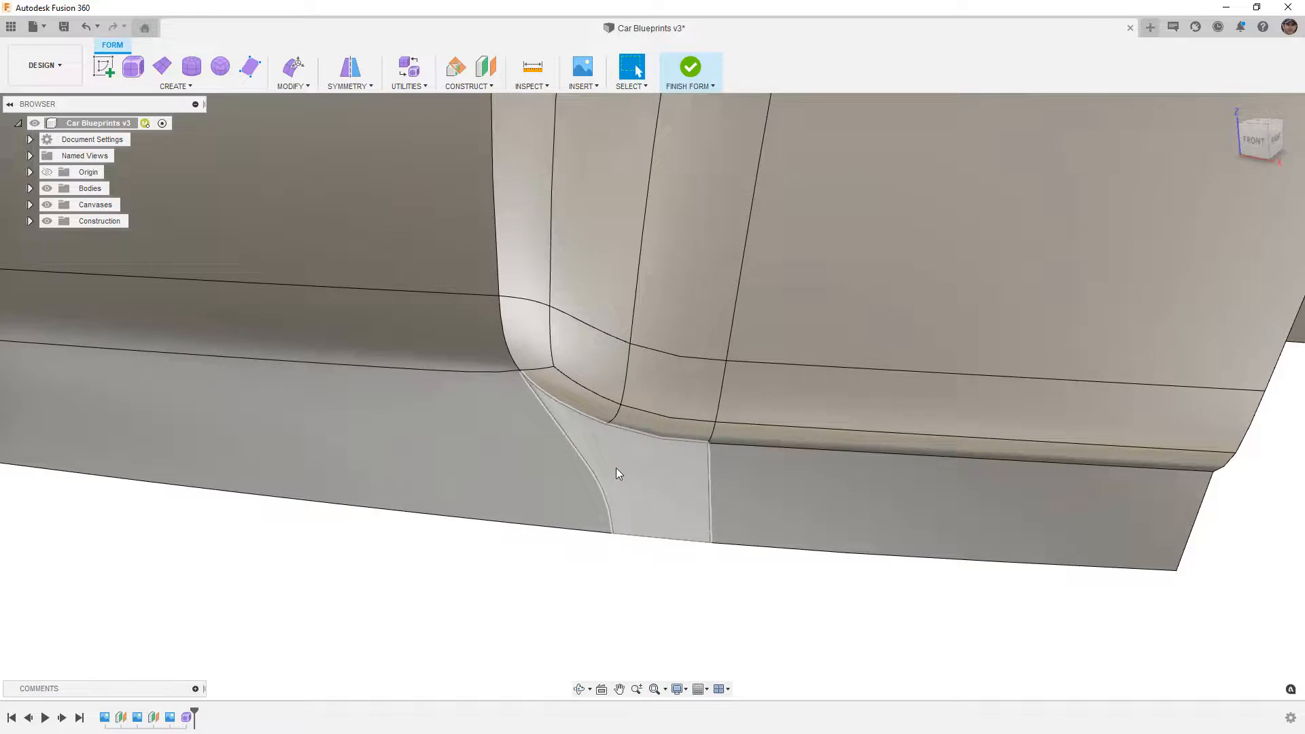
left_click(301, 85)
left_click(311, 132)
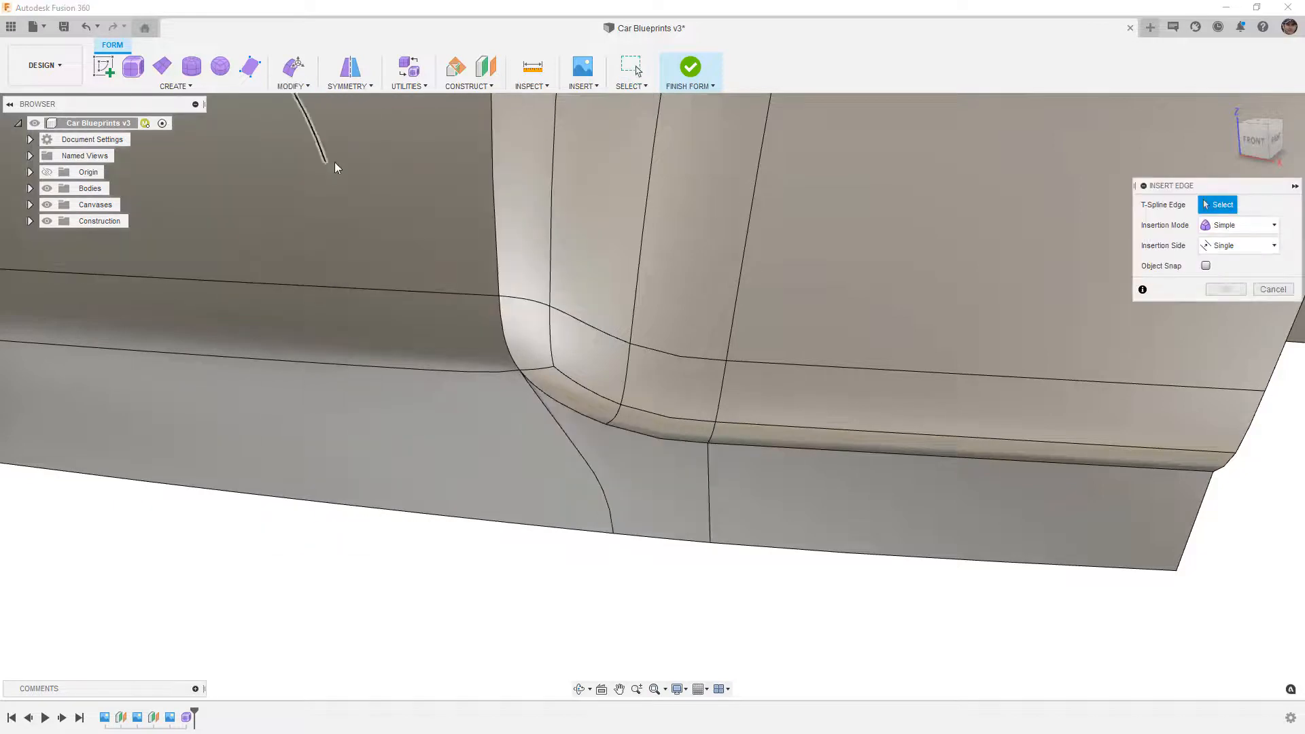
left_click(1273, 289)
- Use Insert Point to add an edge across the lower lip from the corner crease vertex to a point farther outboard on the bottom border
left_click(299, 84)
left_click(328, 163)
left_click(605, 424)
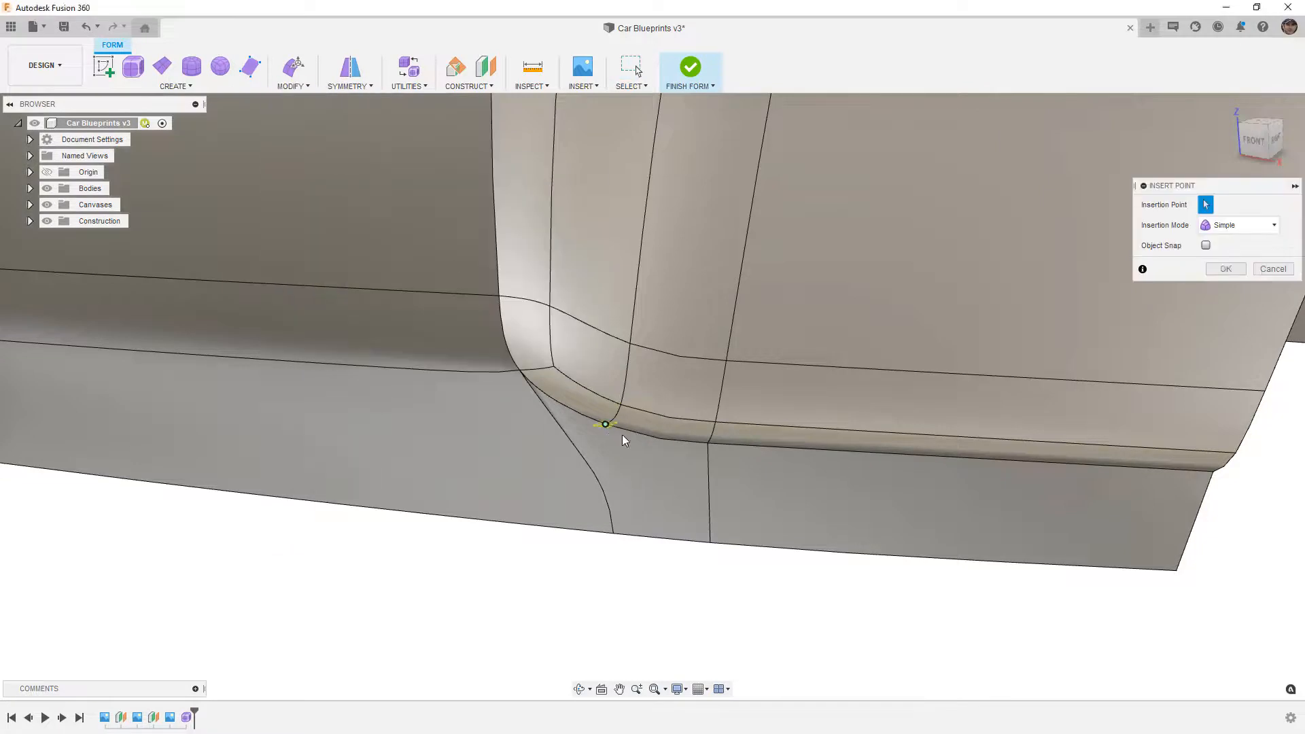
left_click(646, 536)
left_click(1225, 269)
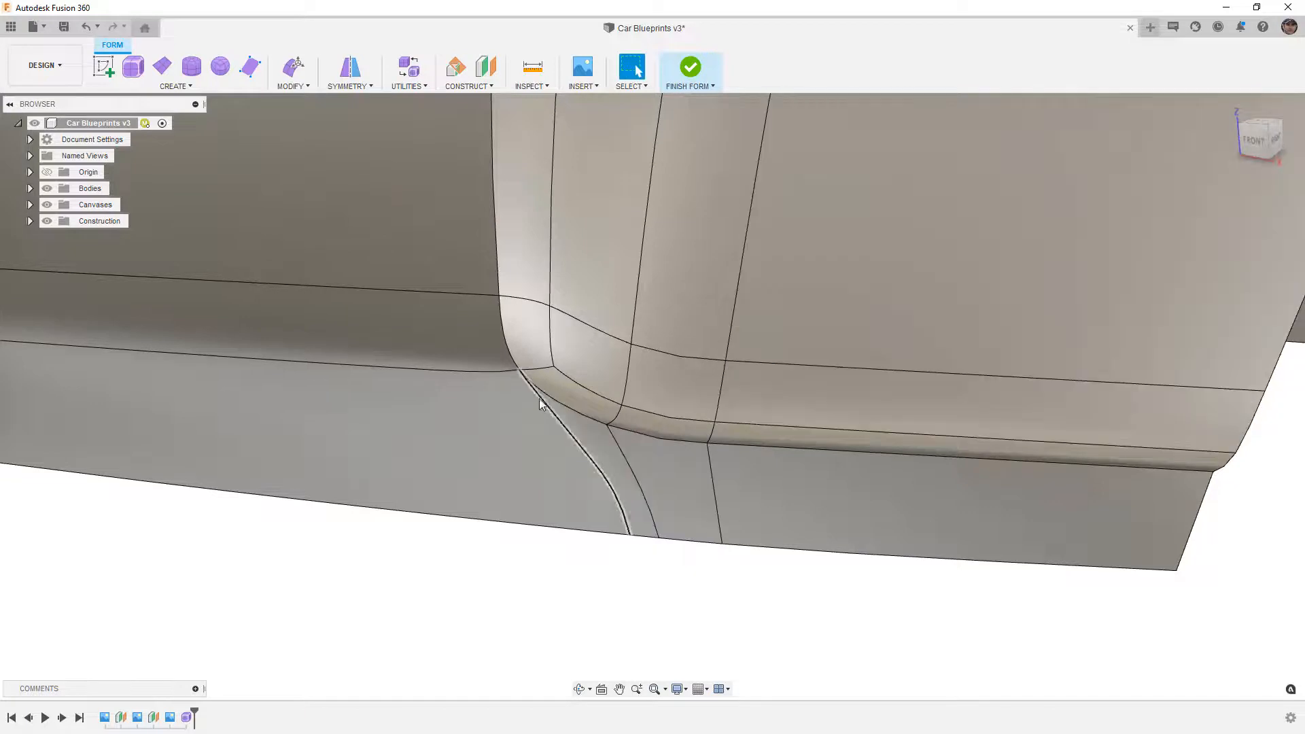
- Replace the lip's inner slanted edge with an inserted one from the inner corner vertex to the bottom border, nearer the car's centre
left_click(573, 435)
key("Delete")
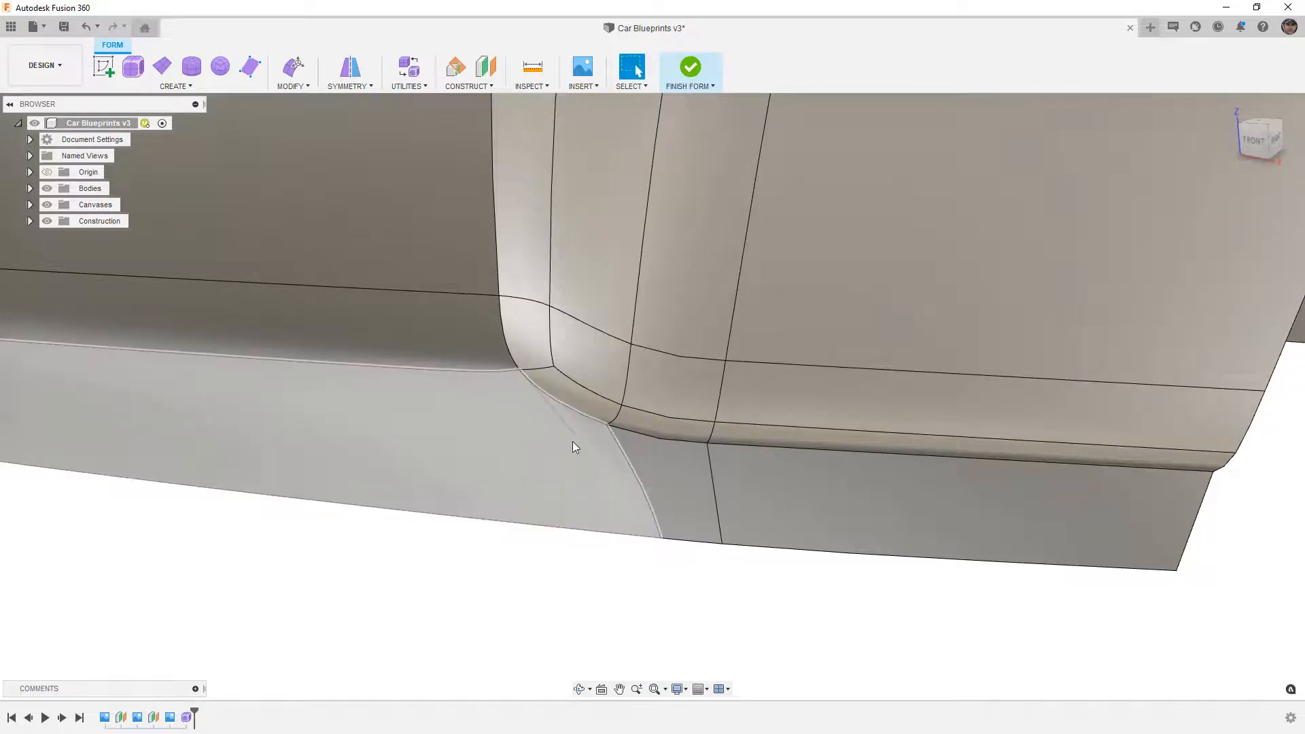
left_click(292, 85)
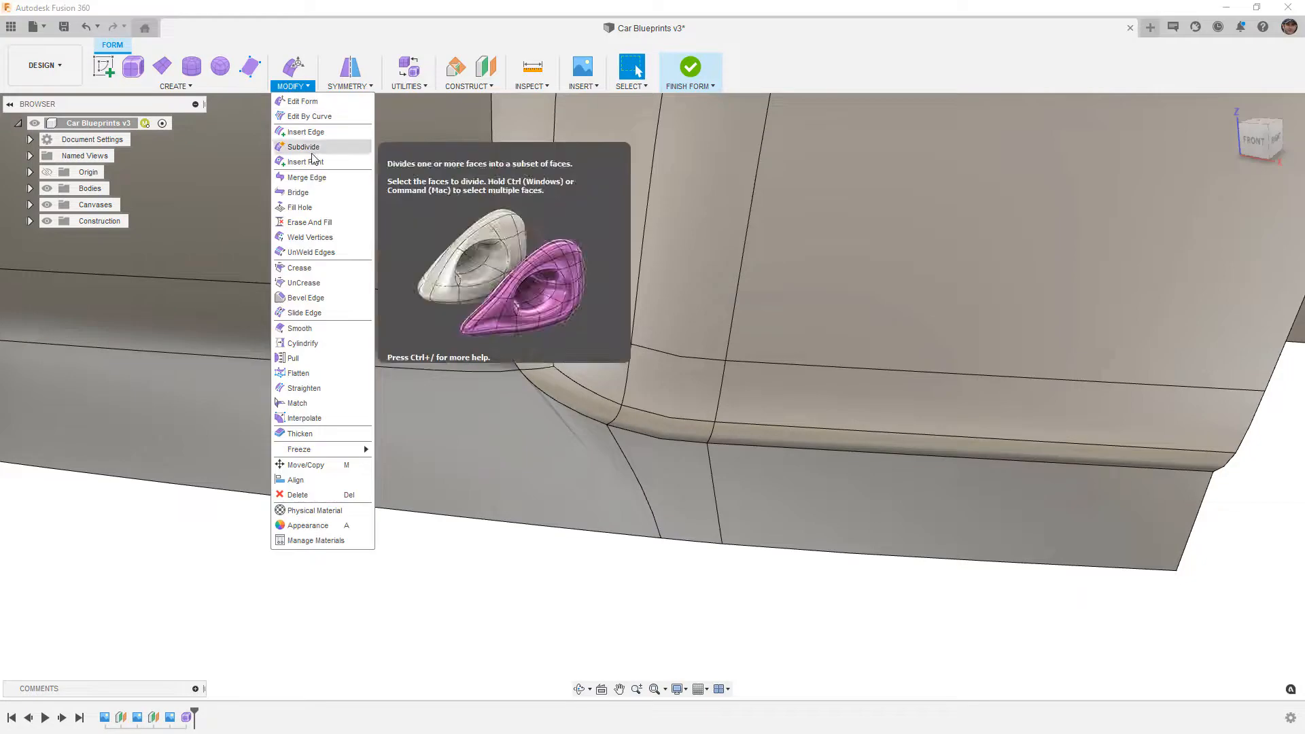
left_click(299, 136)
left_click(518, 371)
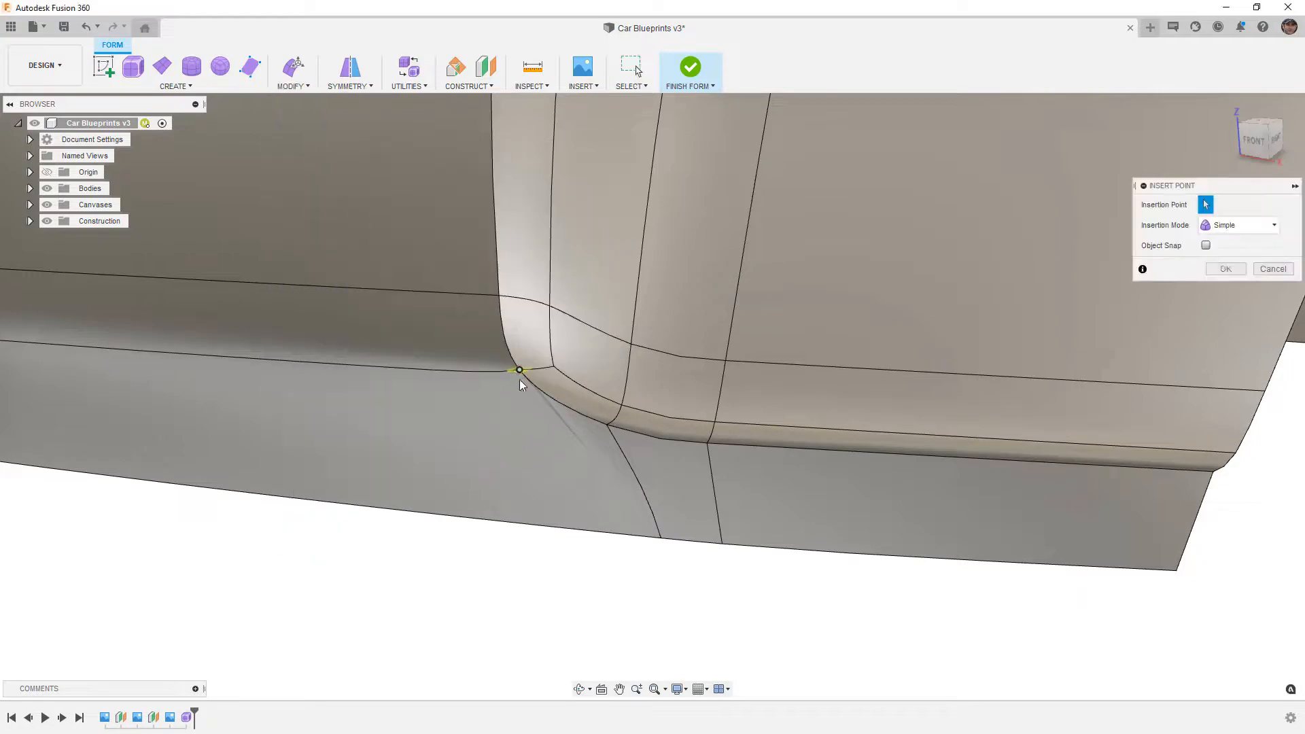
left_click(462, 517)
left_click(1227, 271)
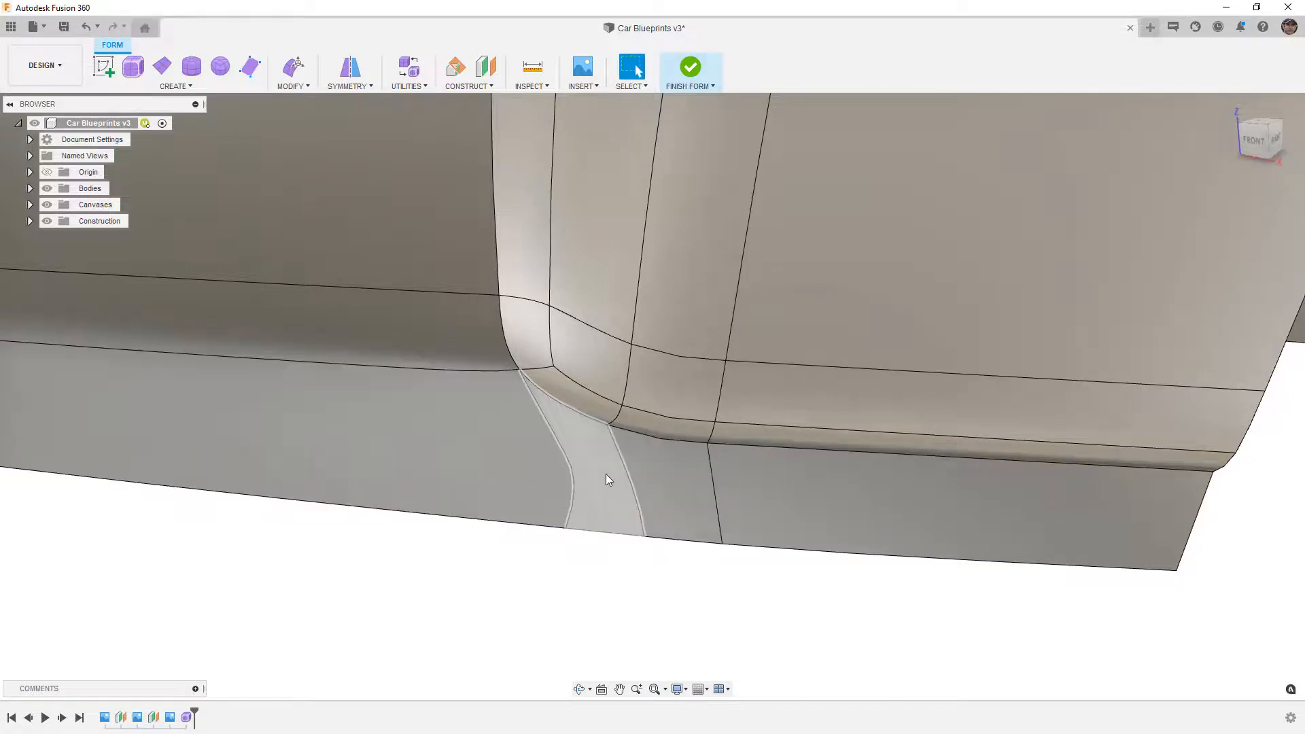
- Extrude the three lowest side edges at the front body's outer end, beside the wheel arch, 125 mm outward along X with Edit Form
scroll(544, 469, "down", 5)
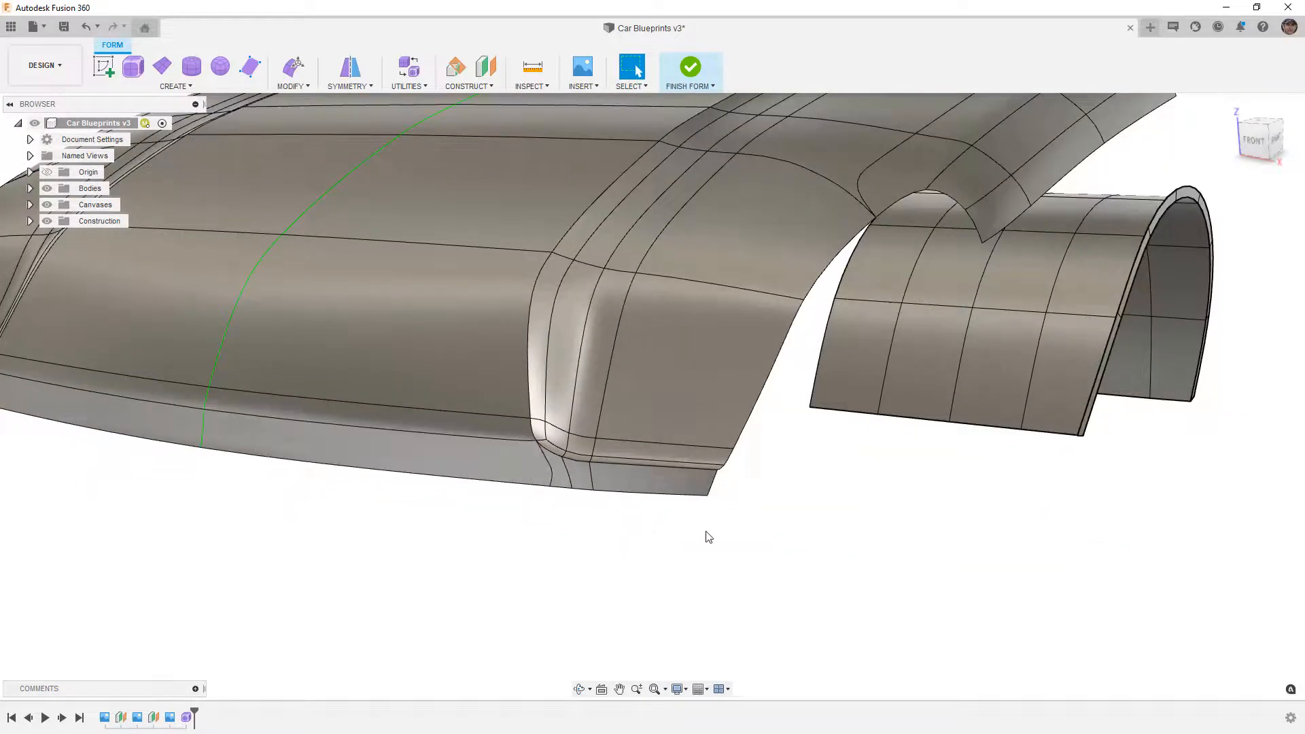
middle_click_drag(712, 554, 681, 553, "shift")
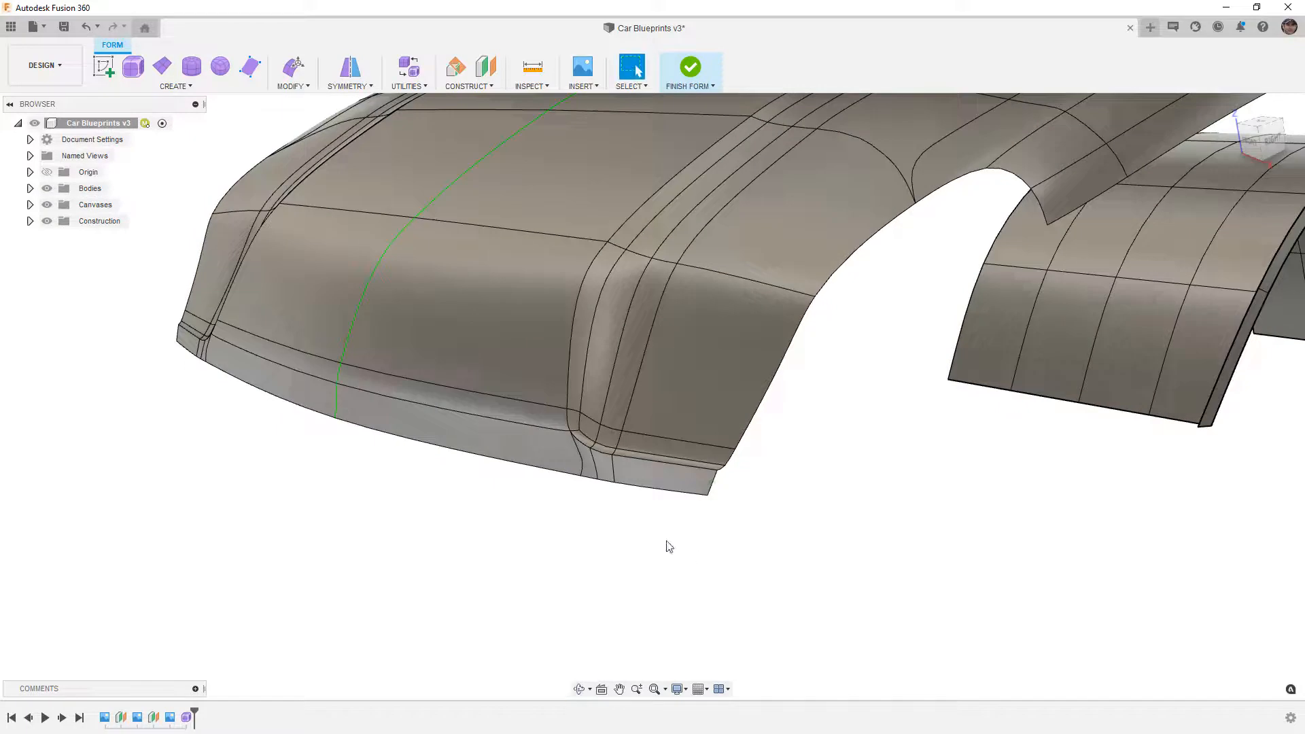
scroll(564, 452, "down", 4)
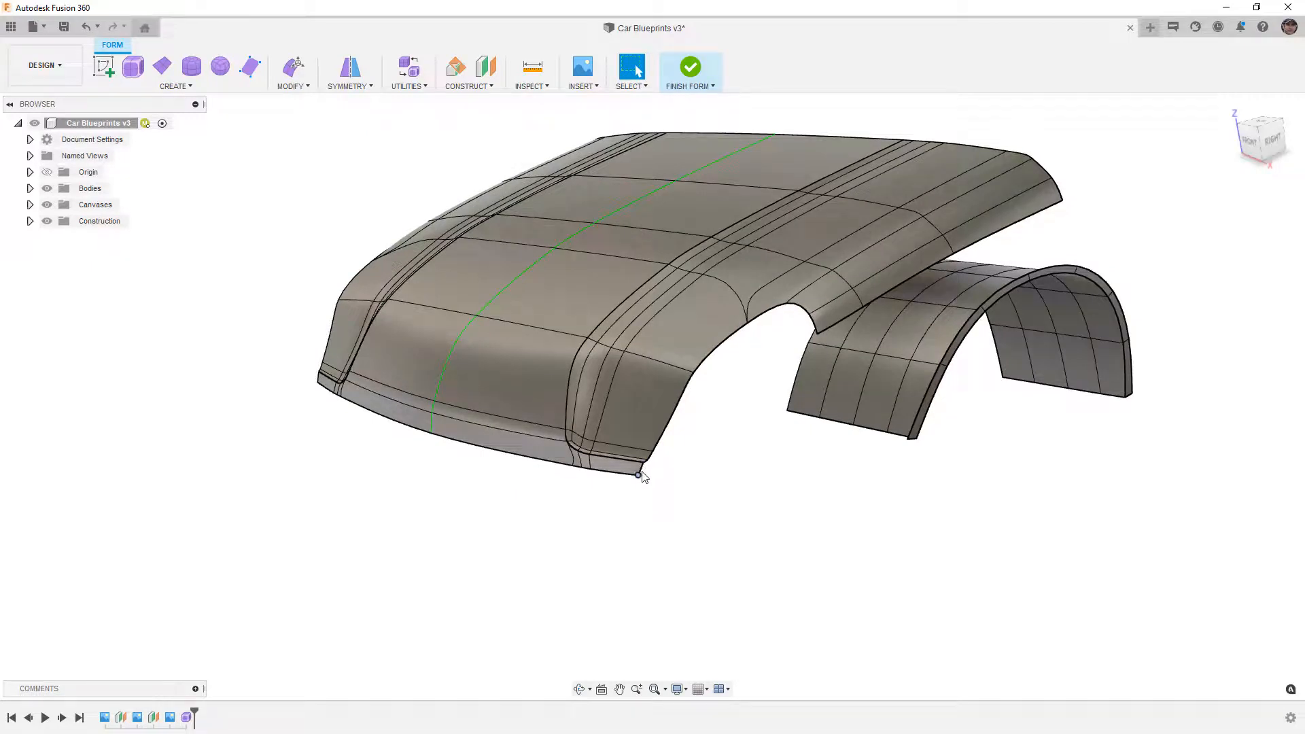
scroll(642, 470, "up", 2)
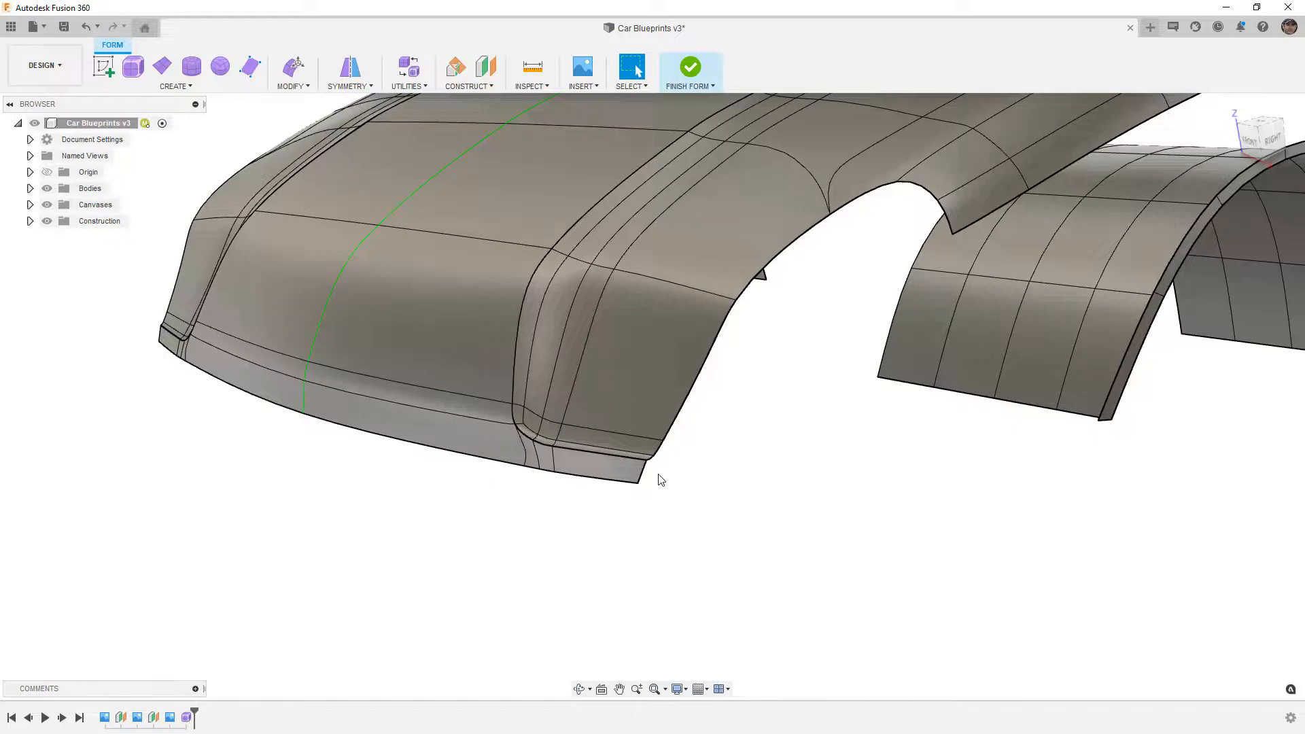
scroll(657, 467, "up", 2)
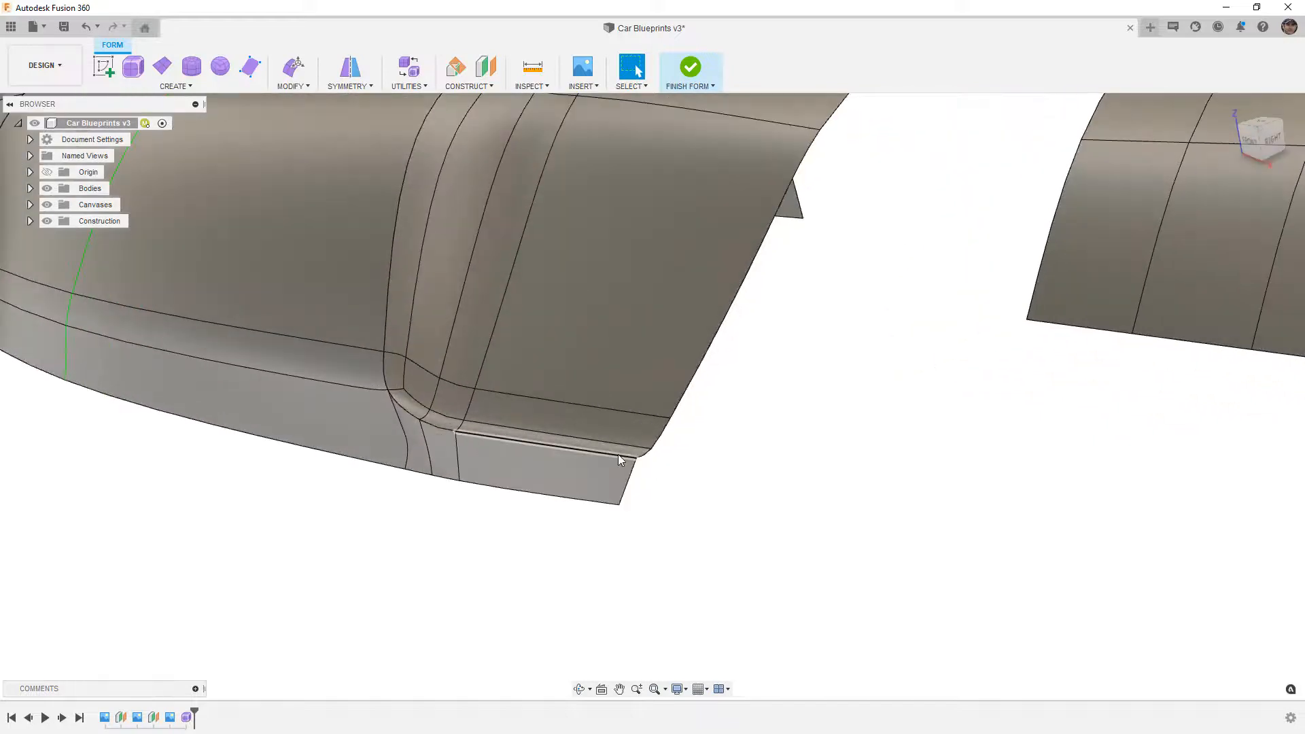
left_click(632, 476)
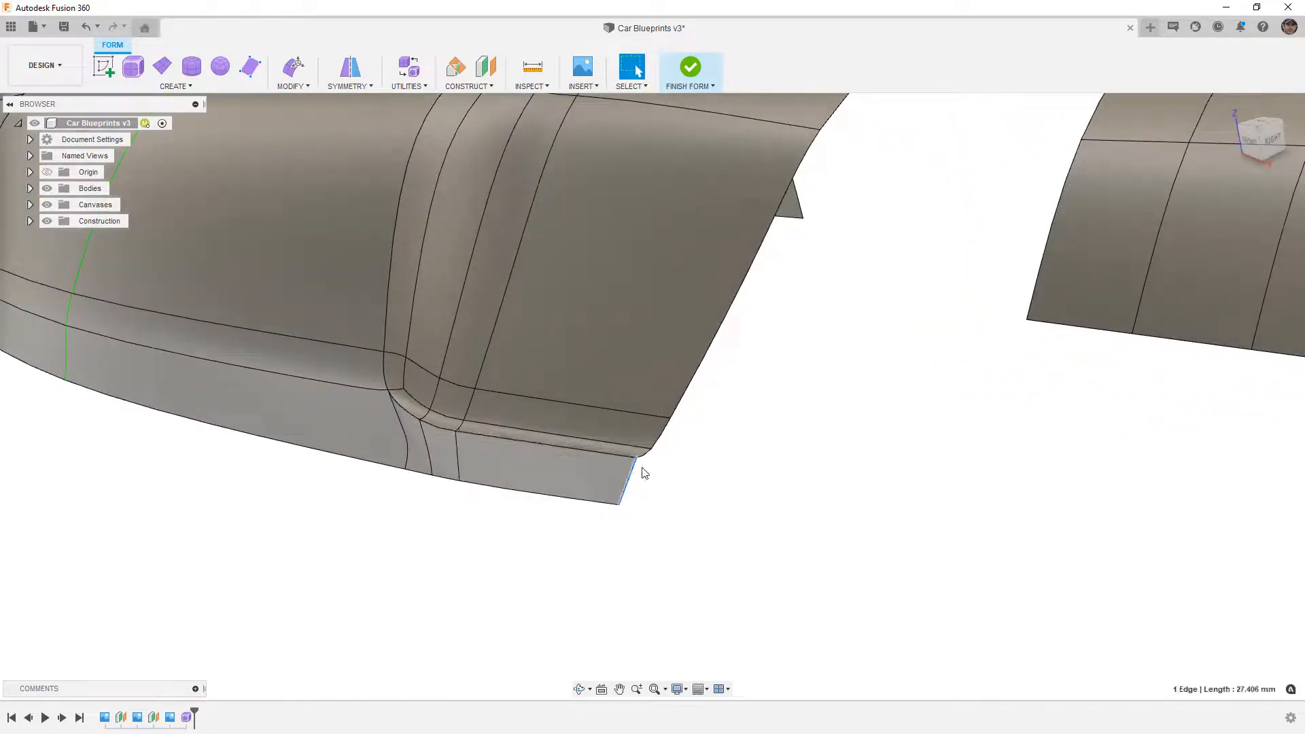
left_click(646, 457, "shift")
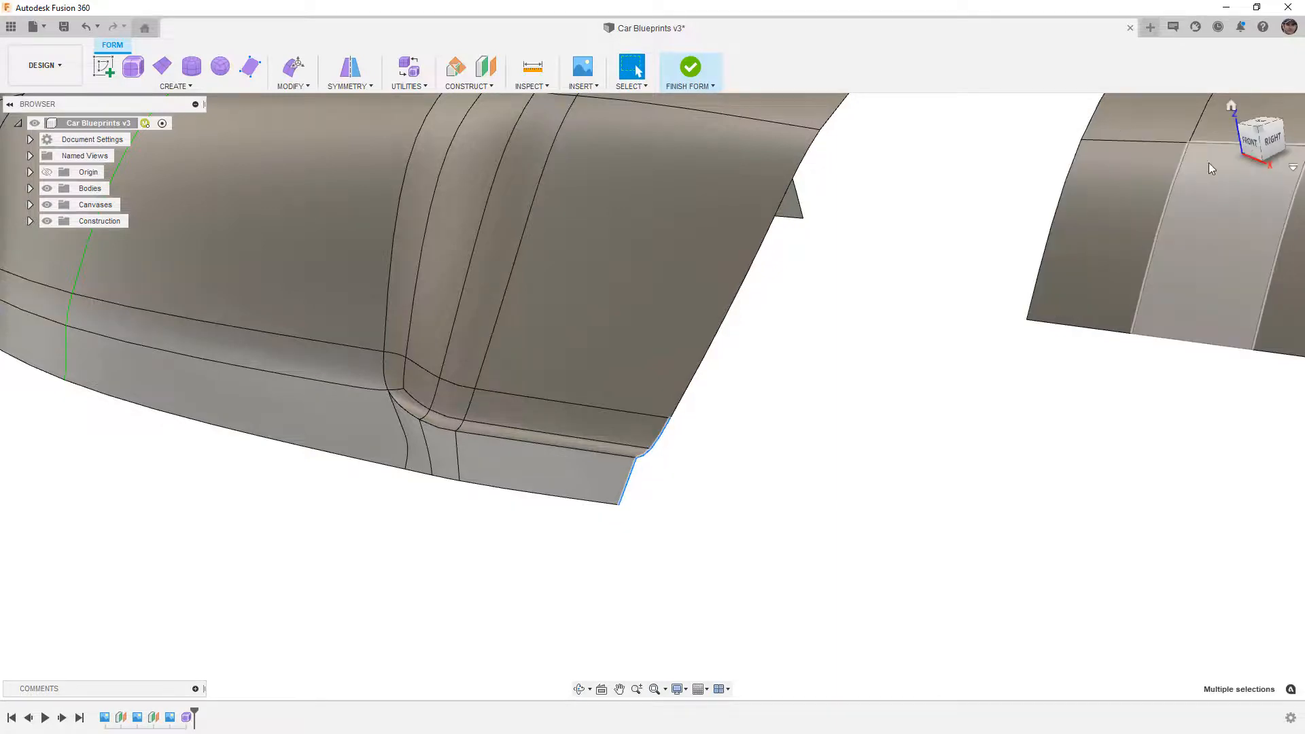
left_click(1251, 139)
scroll(701, 446, "down", 4)
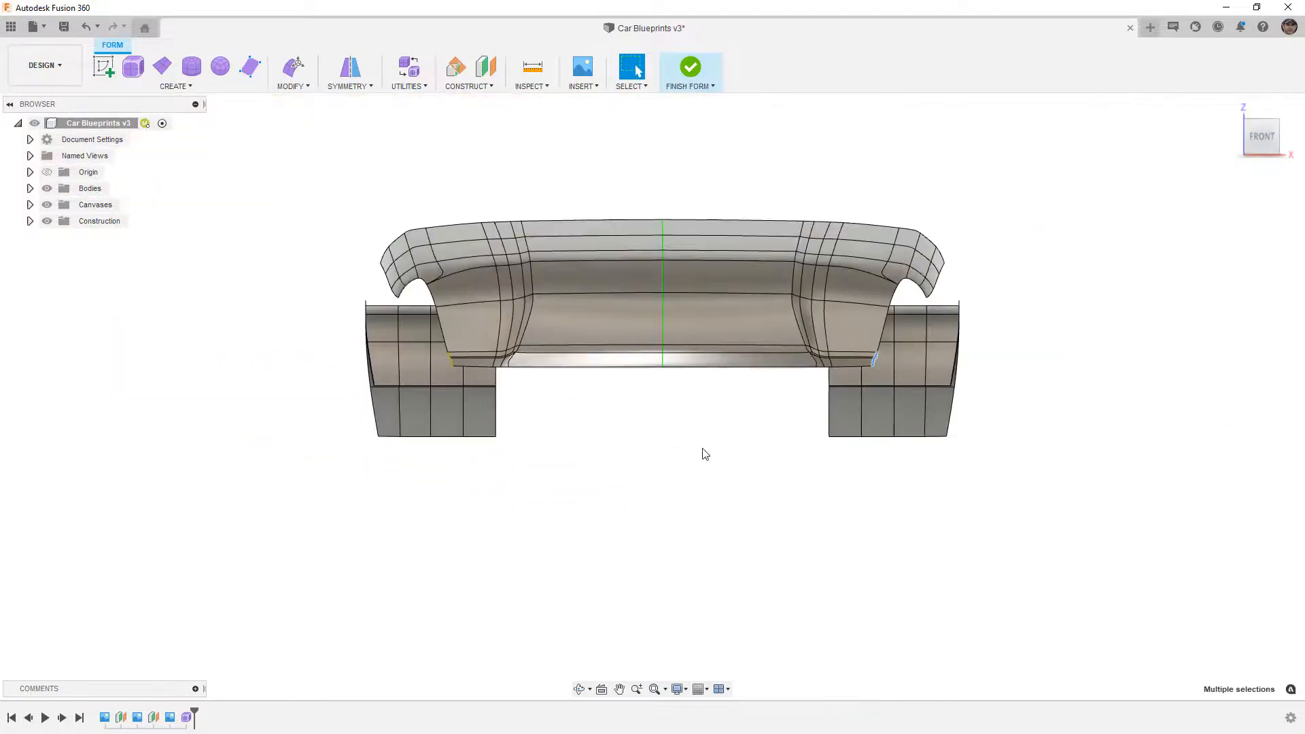
left_click(291, 69)
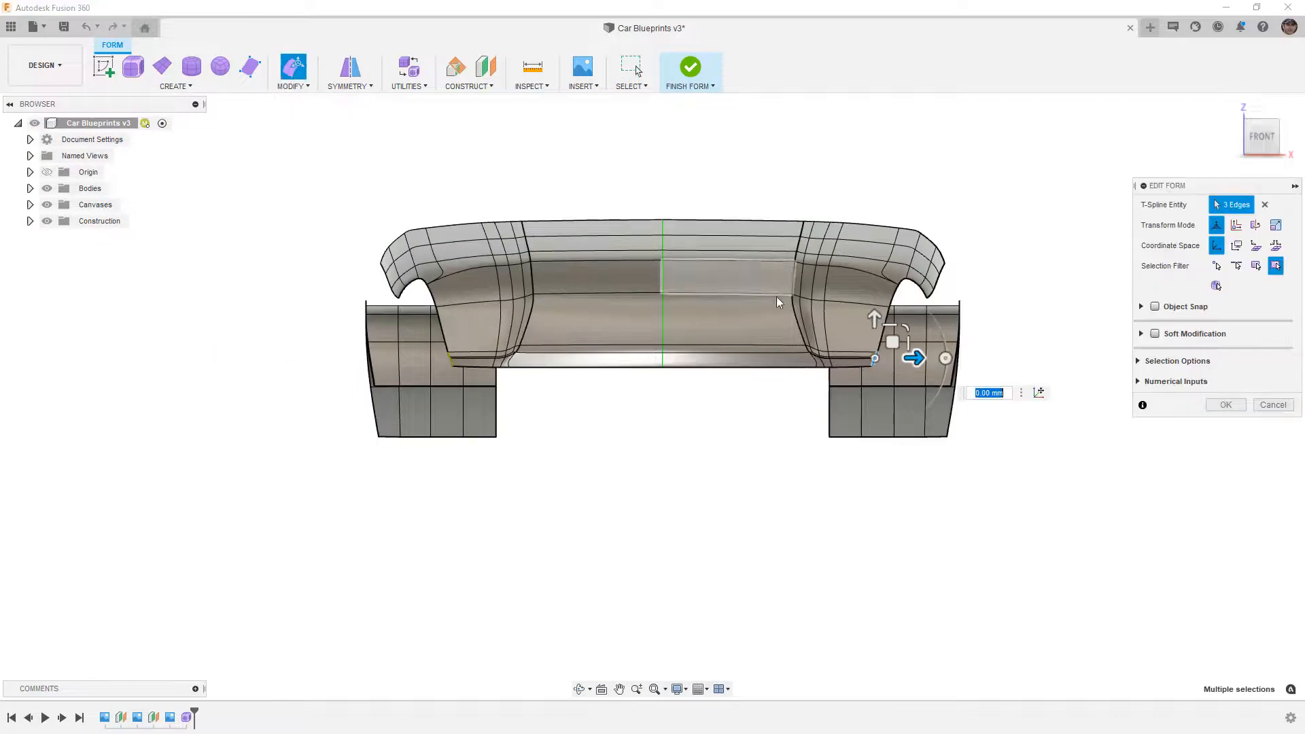
scroll(936, 332, "up", 3)
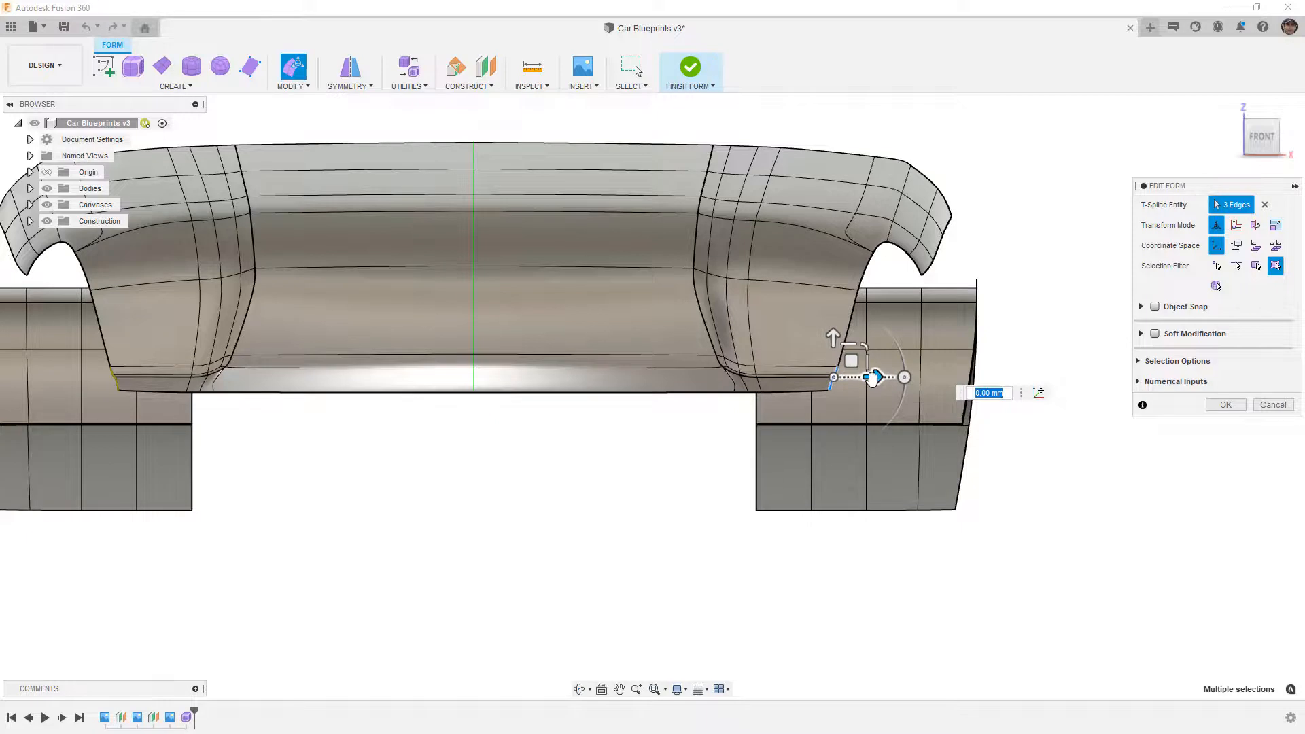
left_click_drag(873, 377, 927, 384)
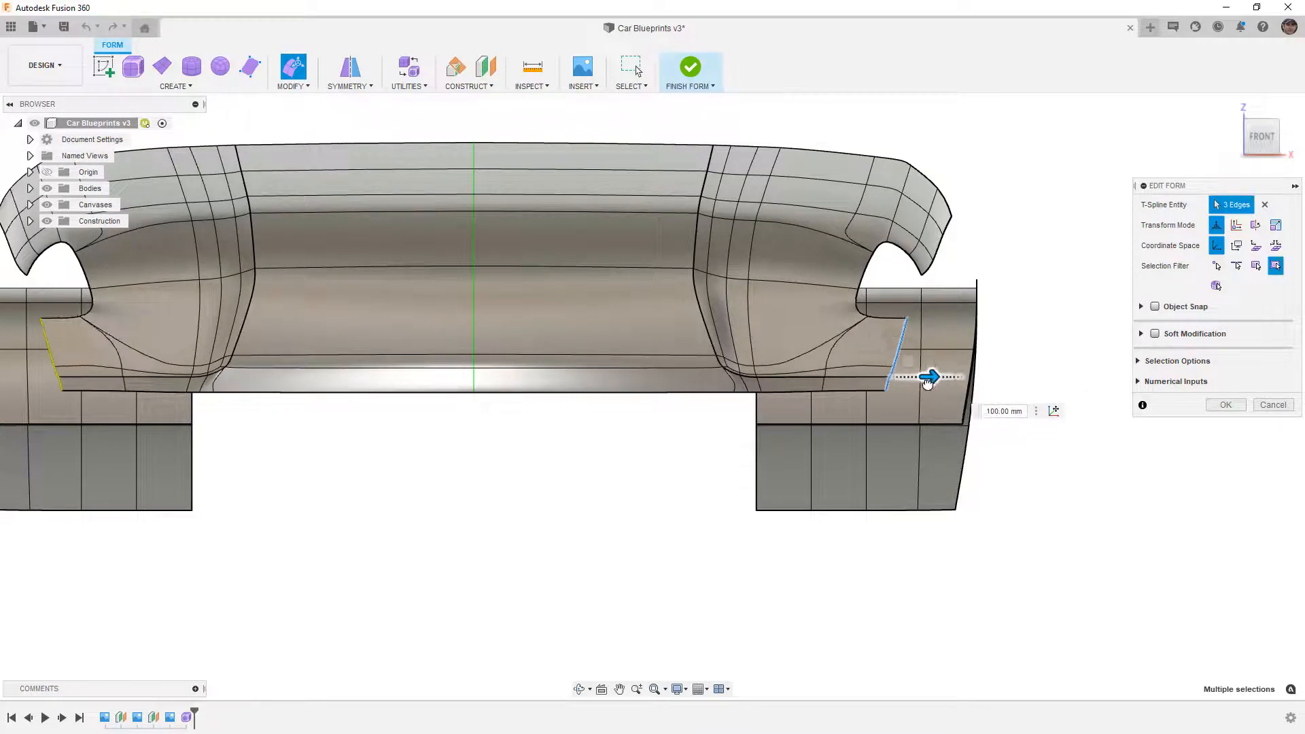
left_click_drag(934, 384, 948, 384)
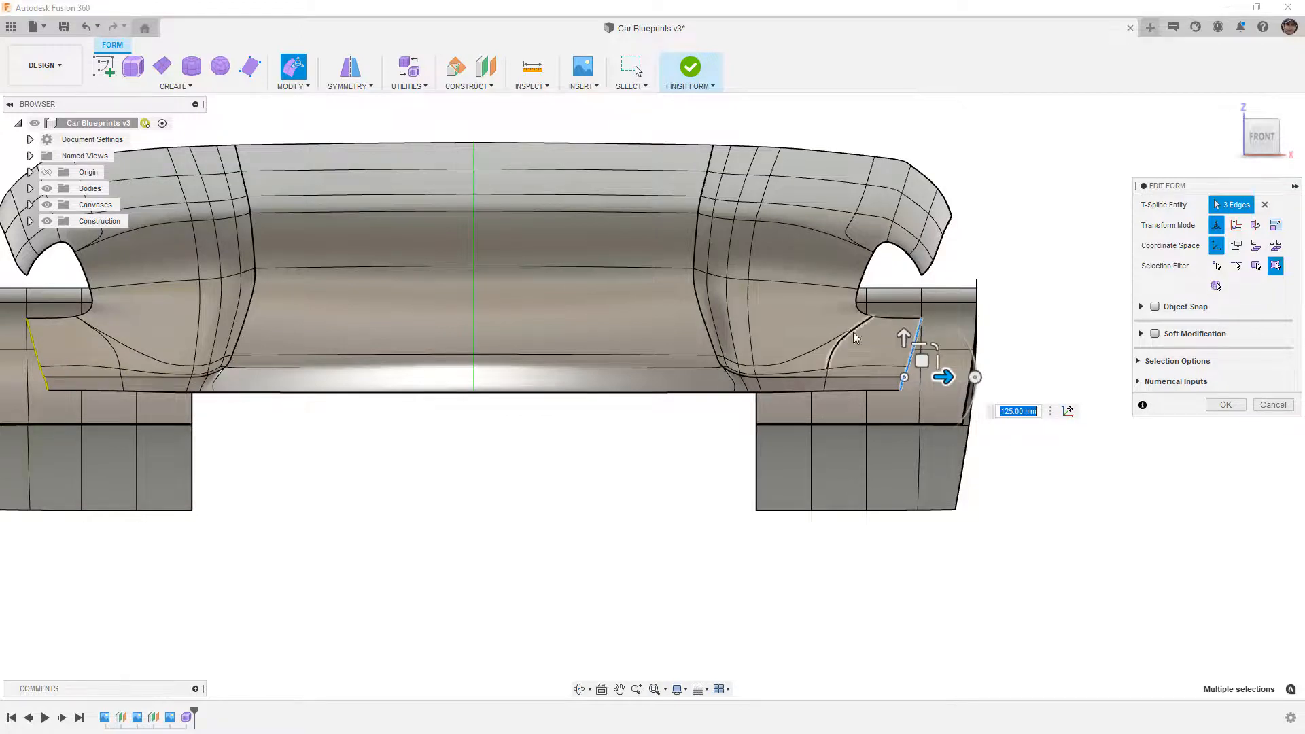
- Move the top edge of the newly extruded side faces about 72 mm forward and 89 mm down in the side plane
left_click(1288, 139)
scroll(442, 334, "up", 2)
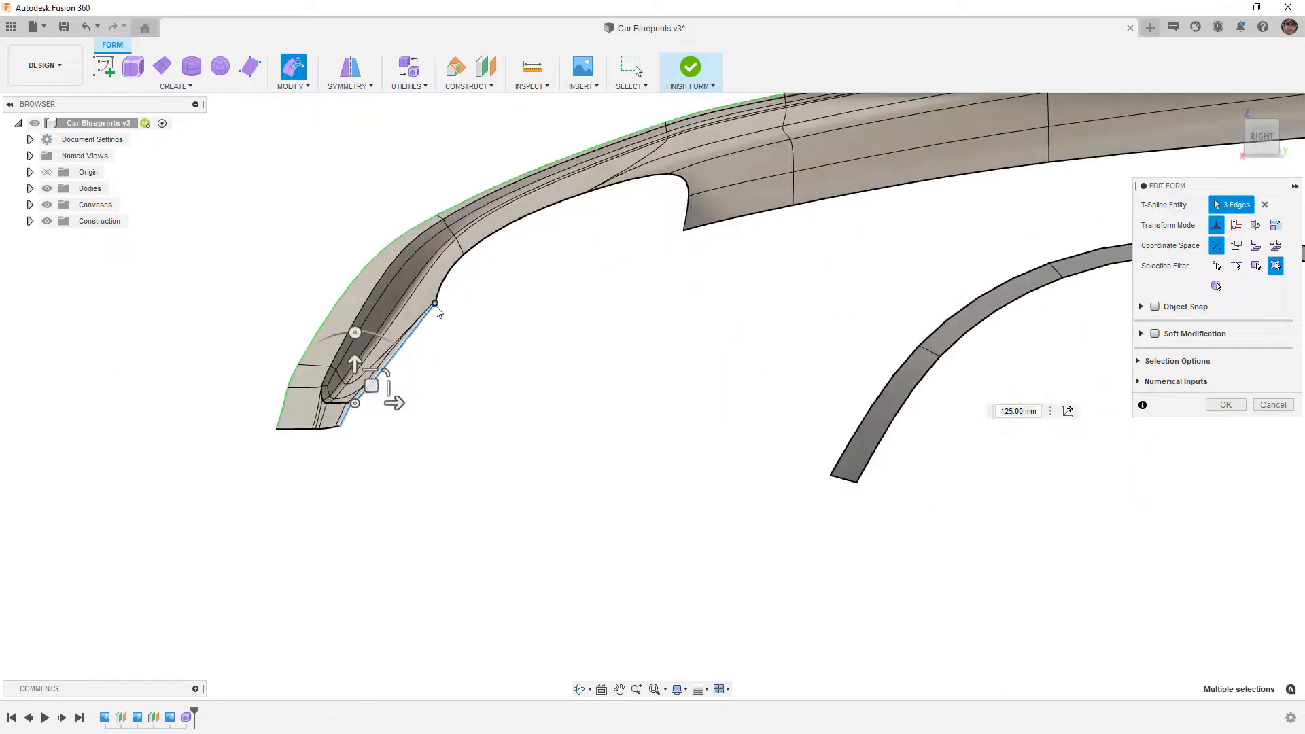
middle_click_drag(435, 338, 462, 340, "shift")
left_click(383, 279)
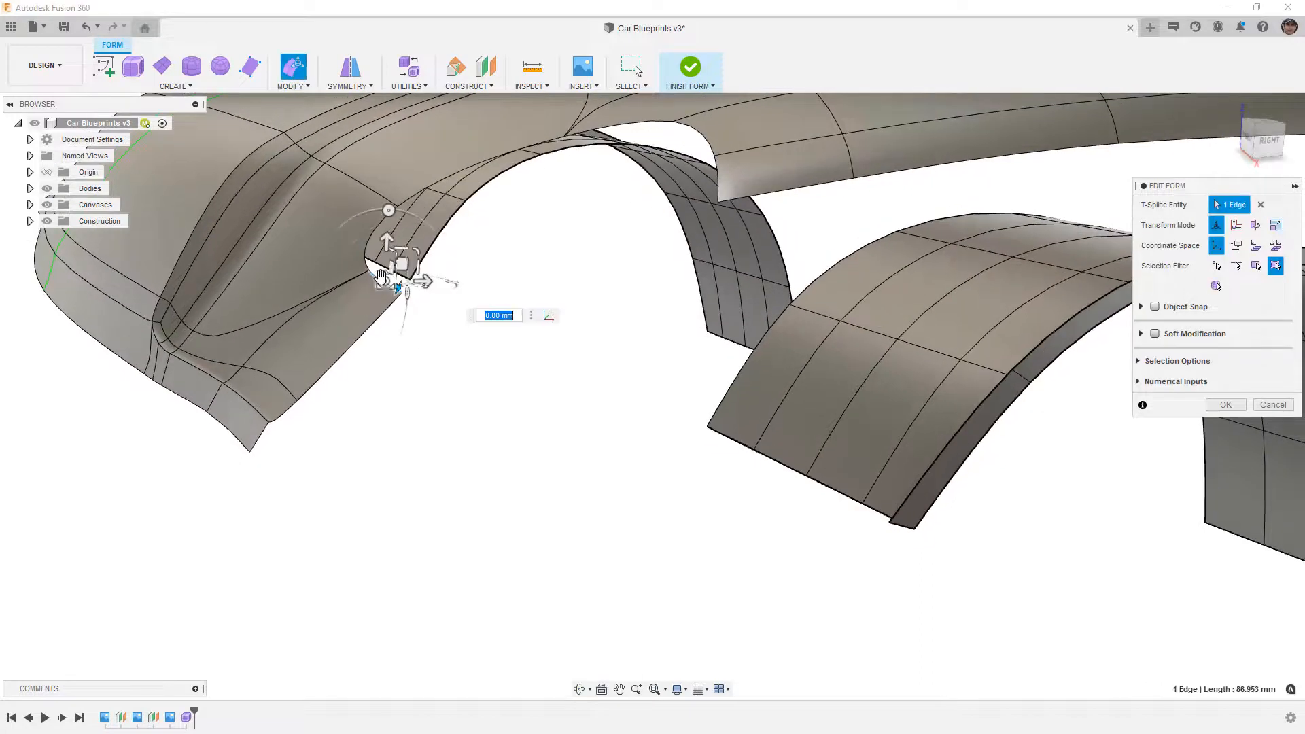
left_click(1264, 140)
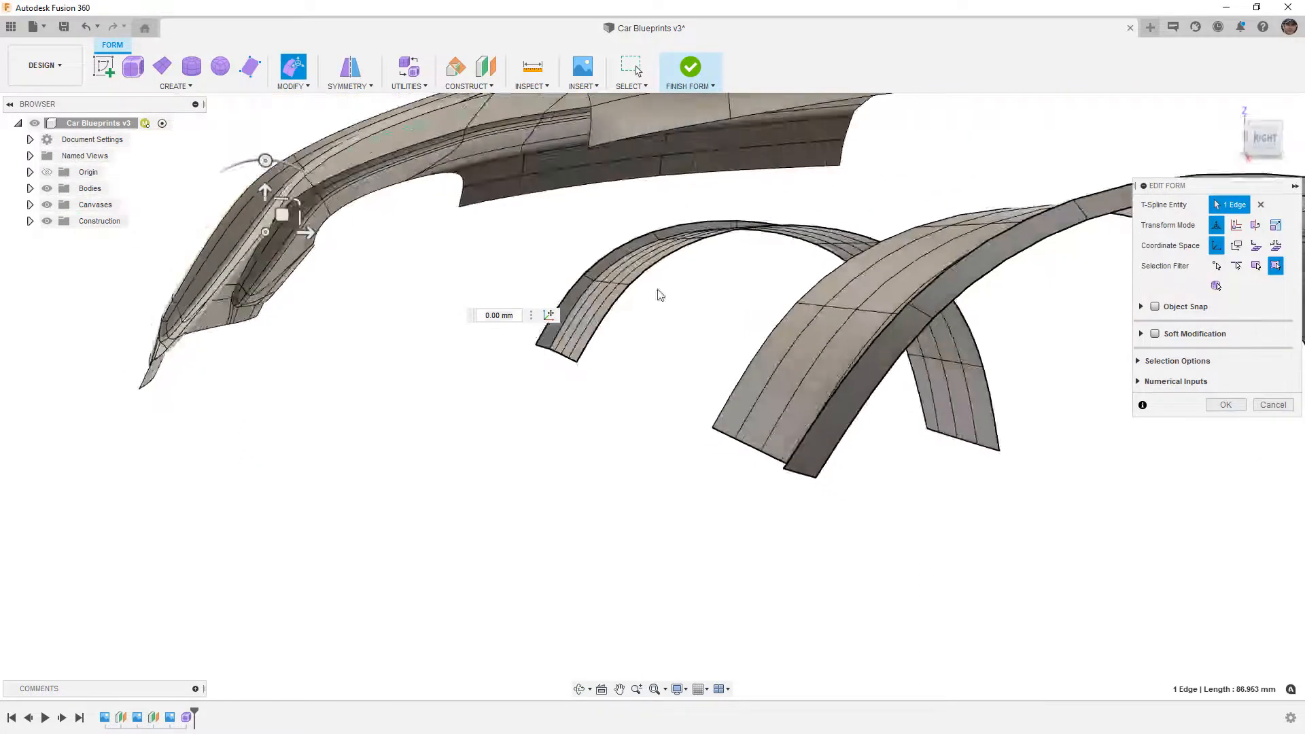
left_click_drag(309, 227, 237, 314)
scroll(208, 343, "up", 4)
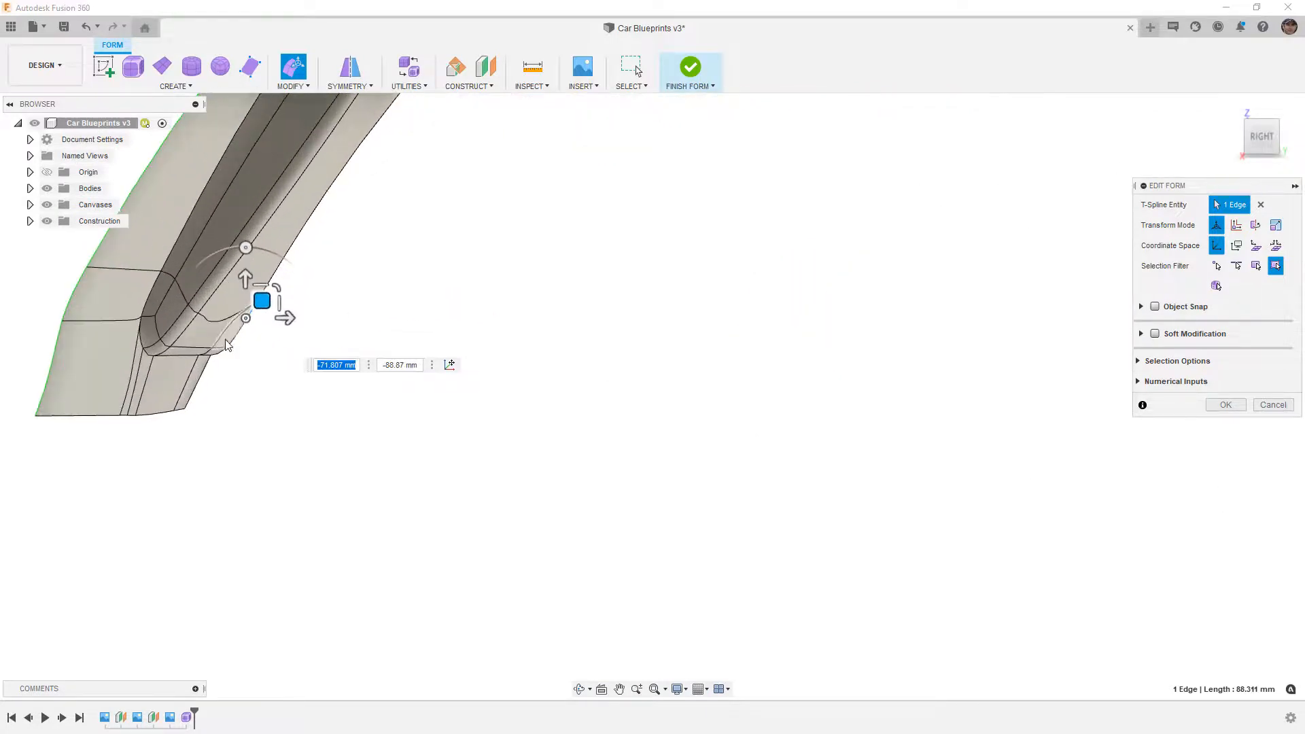
- Switch the front body to box display and clear the edge selection
key("ctrl+z")
middle_click_drag(358, 255, 428, 268, "shift")
scroll(454, 374, "down", 2)
scroll(455, 373, "down", 3)
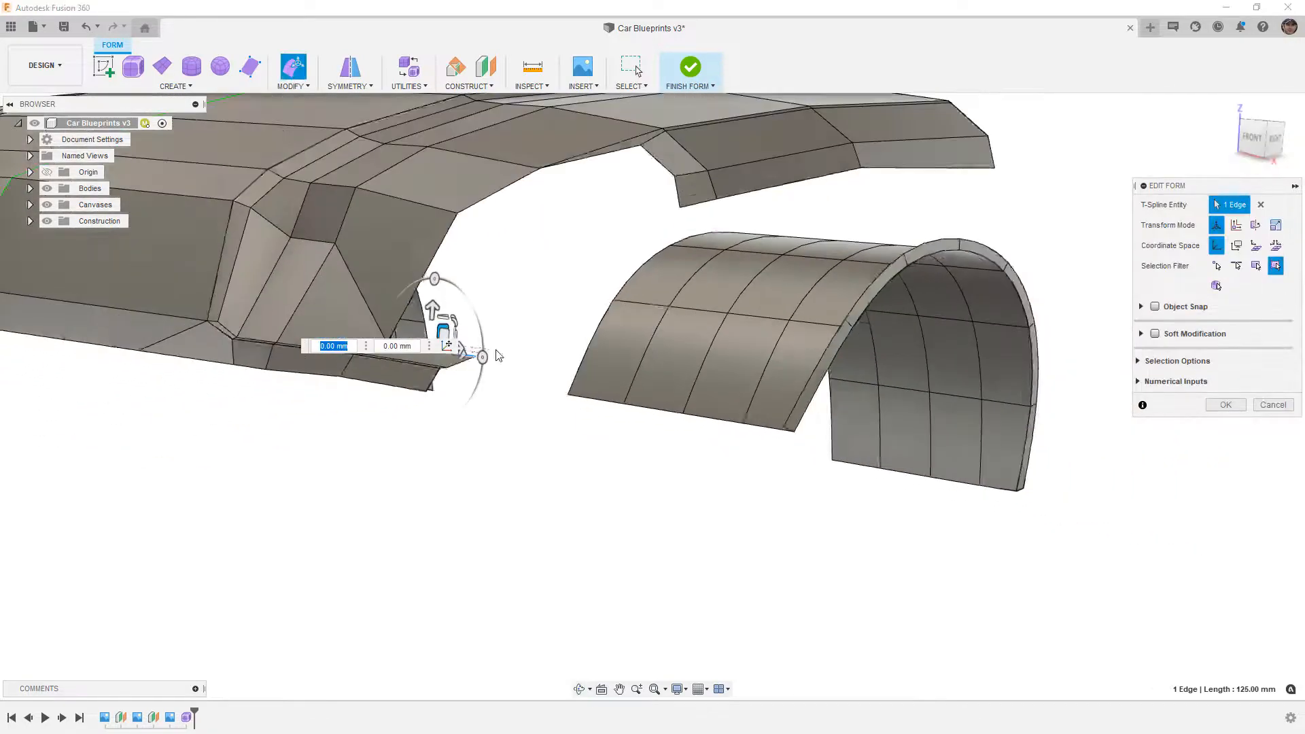
left_click(1254, 146)
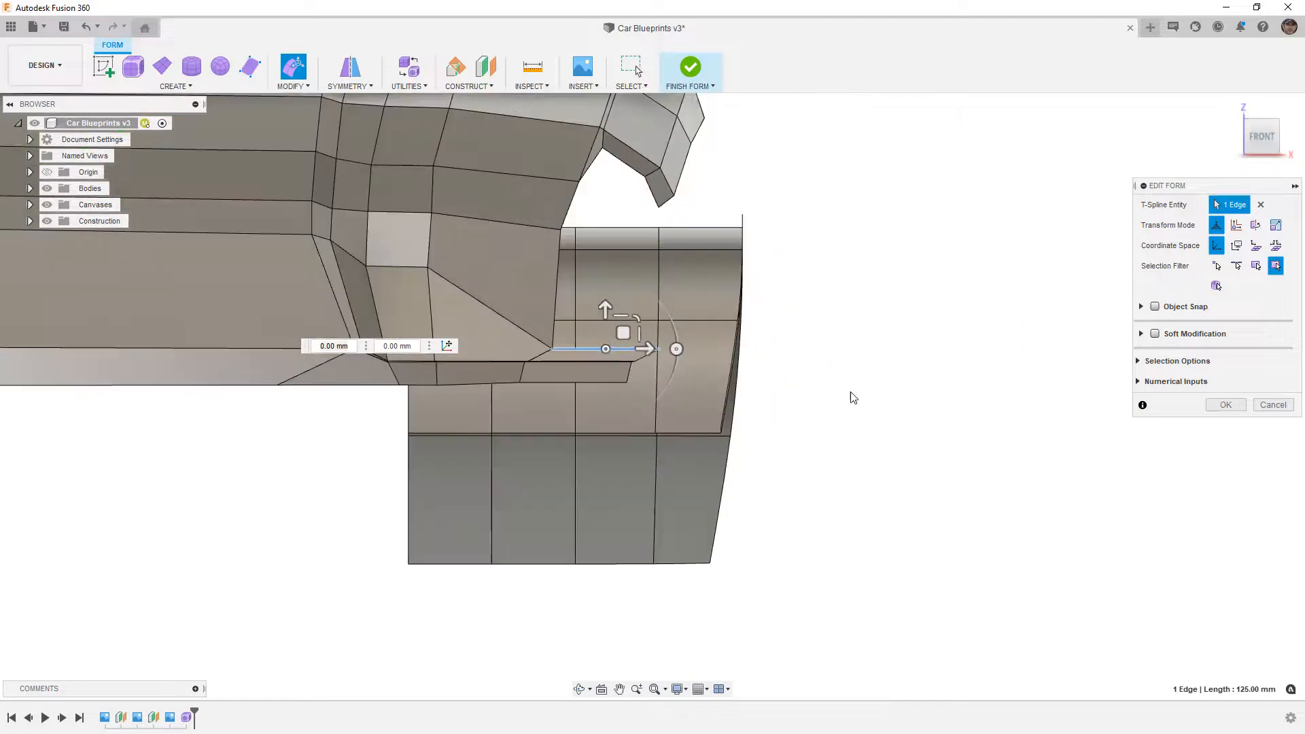
left_click(852, 412)
scroll(602, 348, "up", 2)
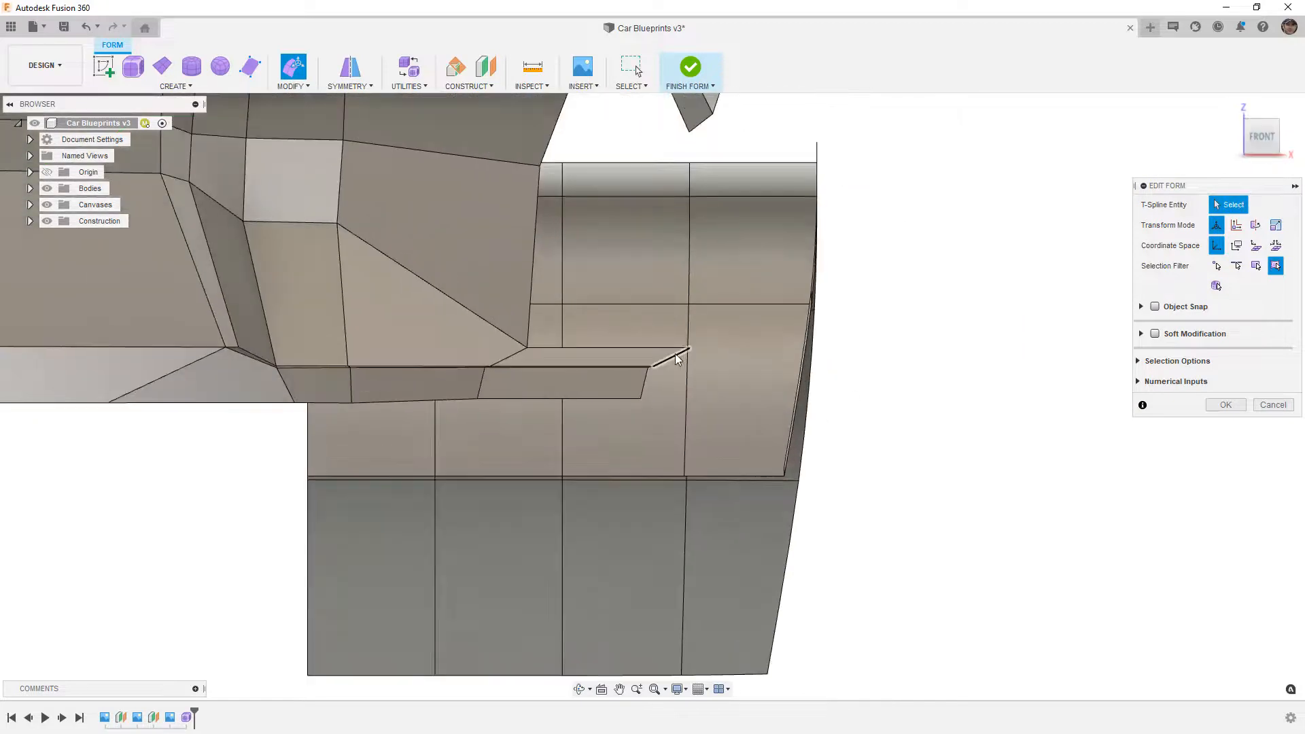
- Move the top outer-end vertex of the extruded lip faces inward toward the car's centre in the front plane
left_click(689, 348)
left_click_drag(703, 335, 669, 336)
scroll(650, 376, "up", 2)
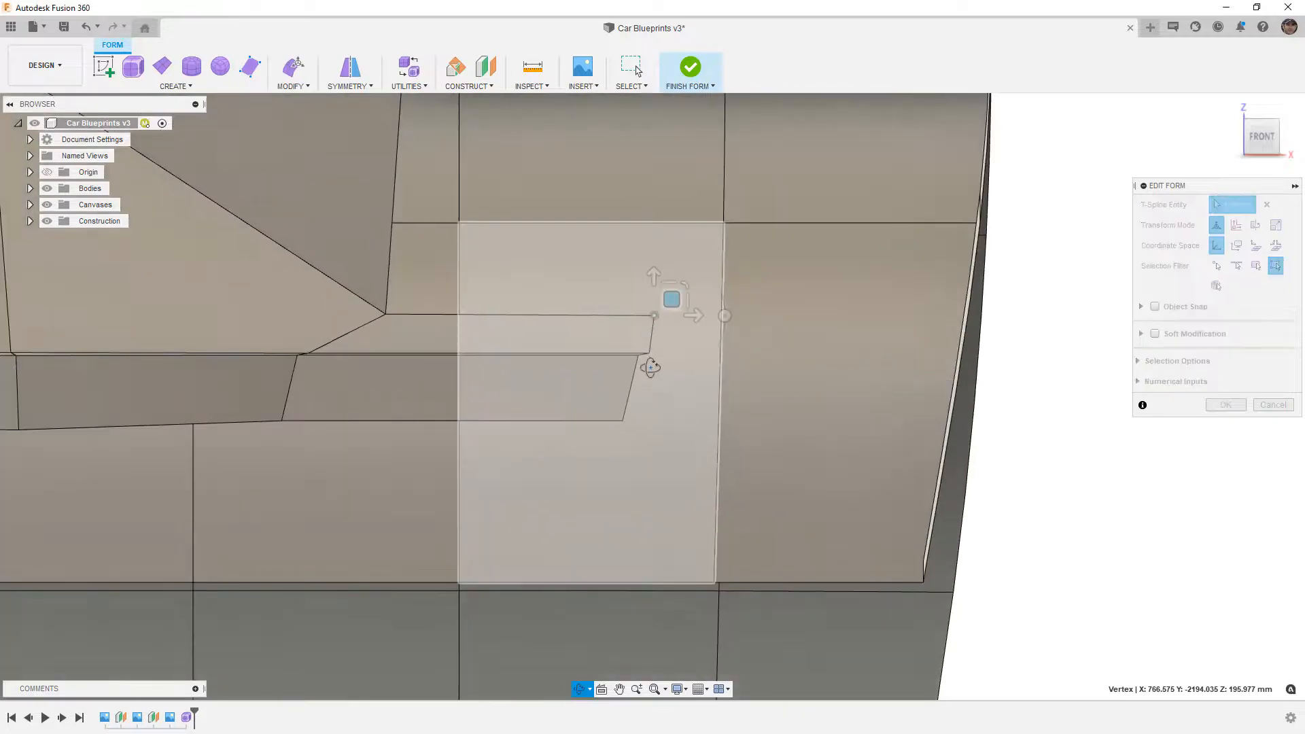
scroll(651, 375, "down", 5)
middle_click_drag(647, 428, 639, 483, "shift")
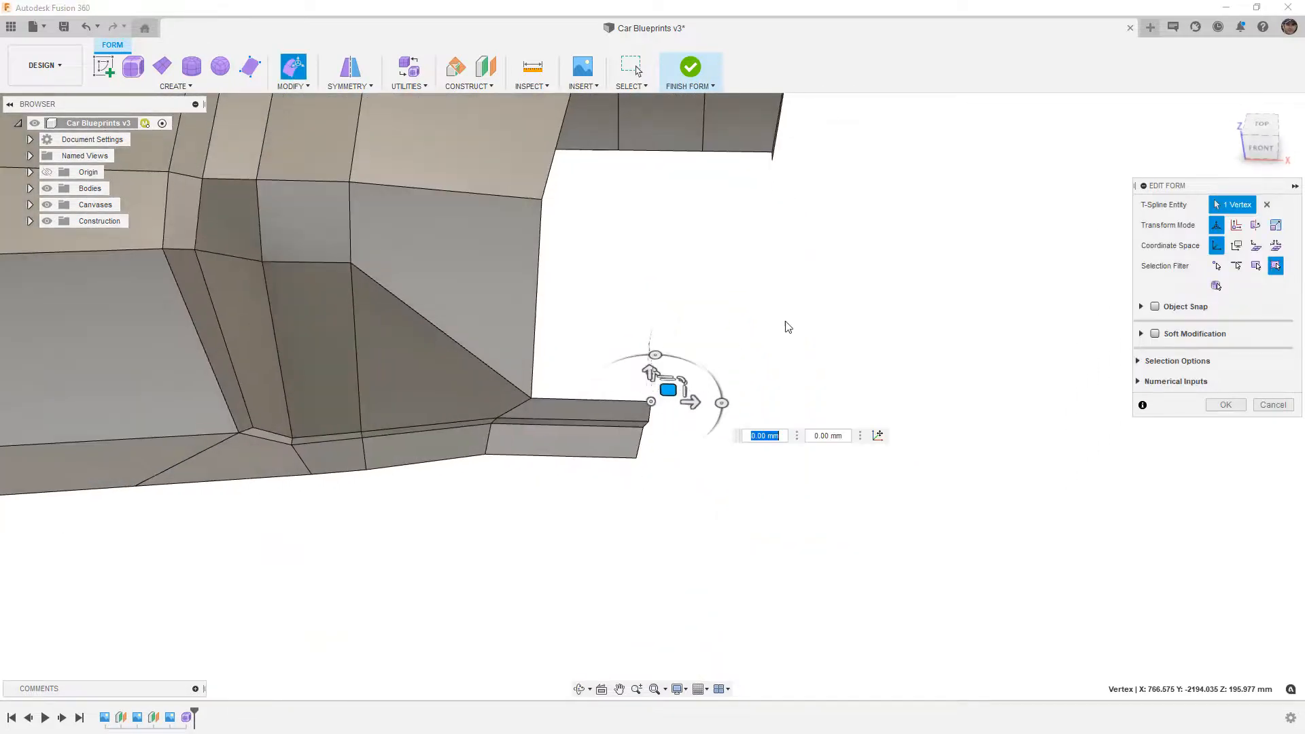
- Move the upper outer-end edge of the lip extension about 2.6 mm inward in the top plane
left_click(1260, 124)
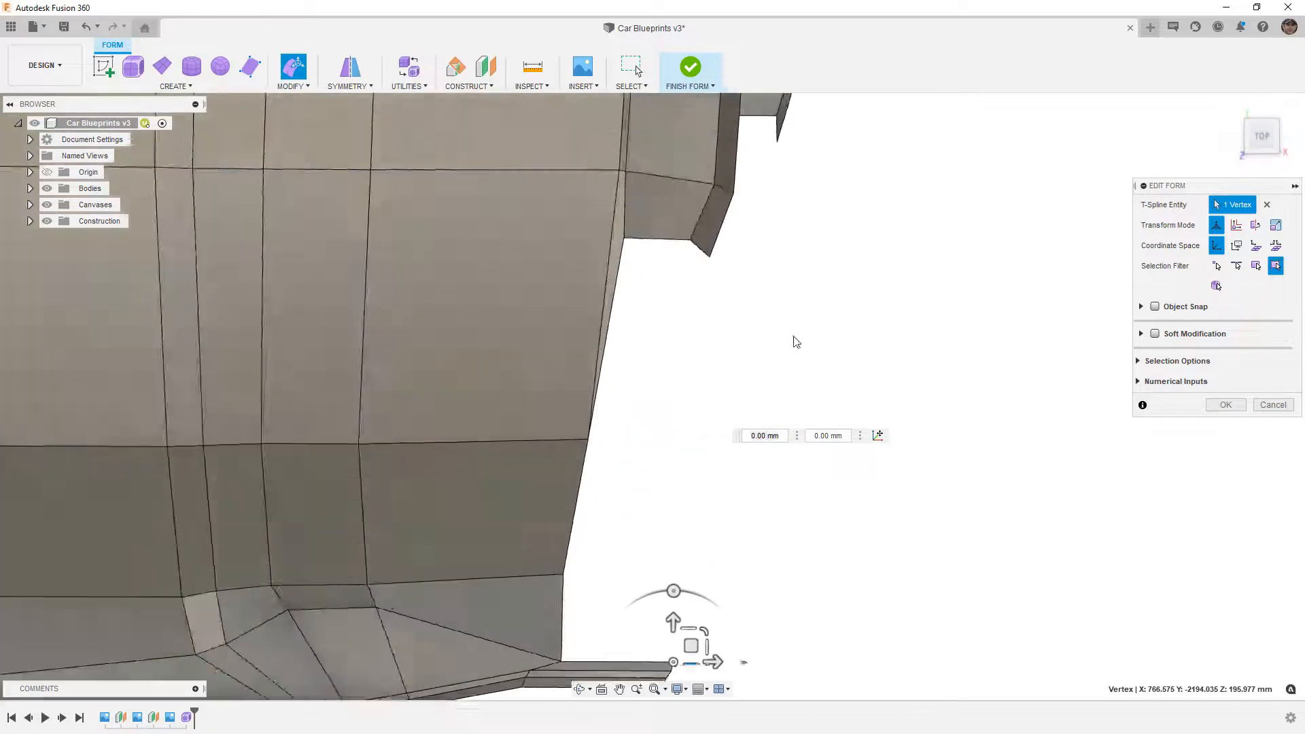
scroll(682, 544, "up", 5)
scroll(678, 501, "up", 2)
left_click(670, 481)
left_click_drag(687, 465, 681, 465)
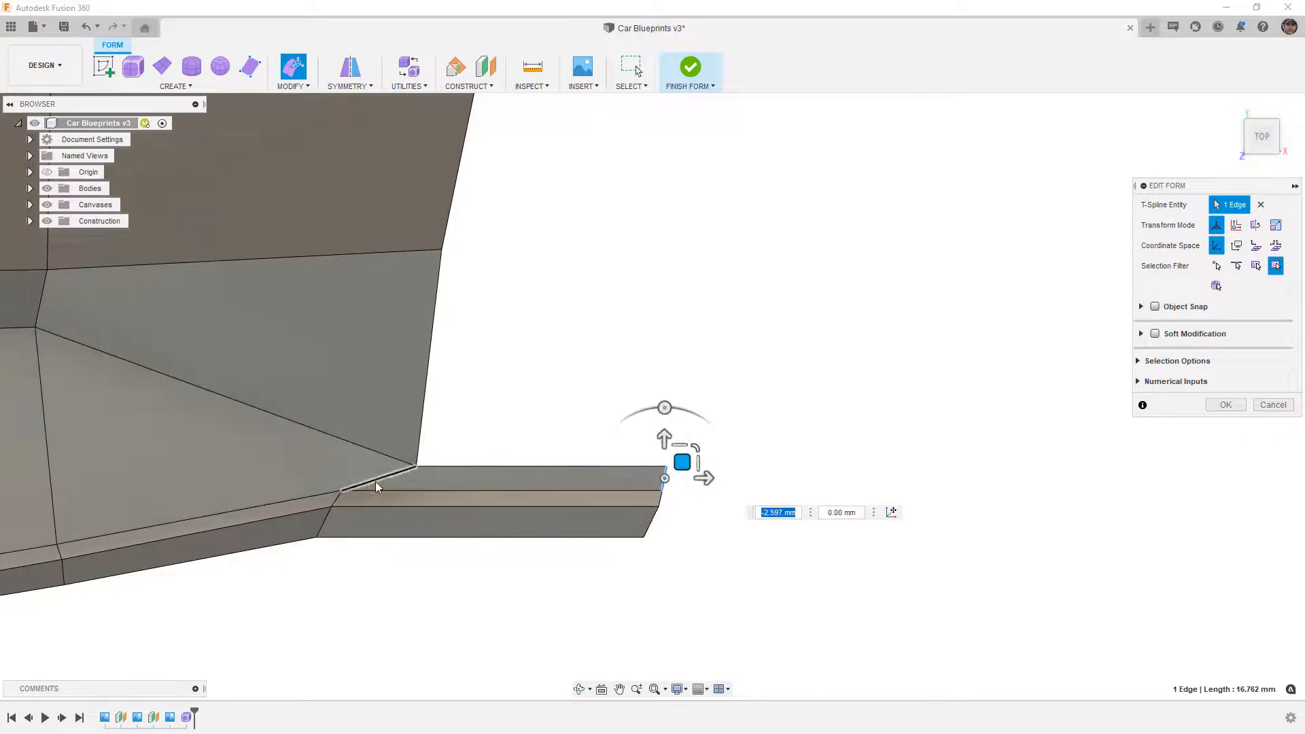
- Move the vertex where the fender's lower corner meets the lip extension inward toward the centre in the top plane
left_click(418, 466)
left_click_drag(434, 450, 370, 452)
left_click(693, 478)
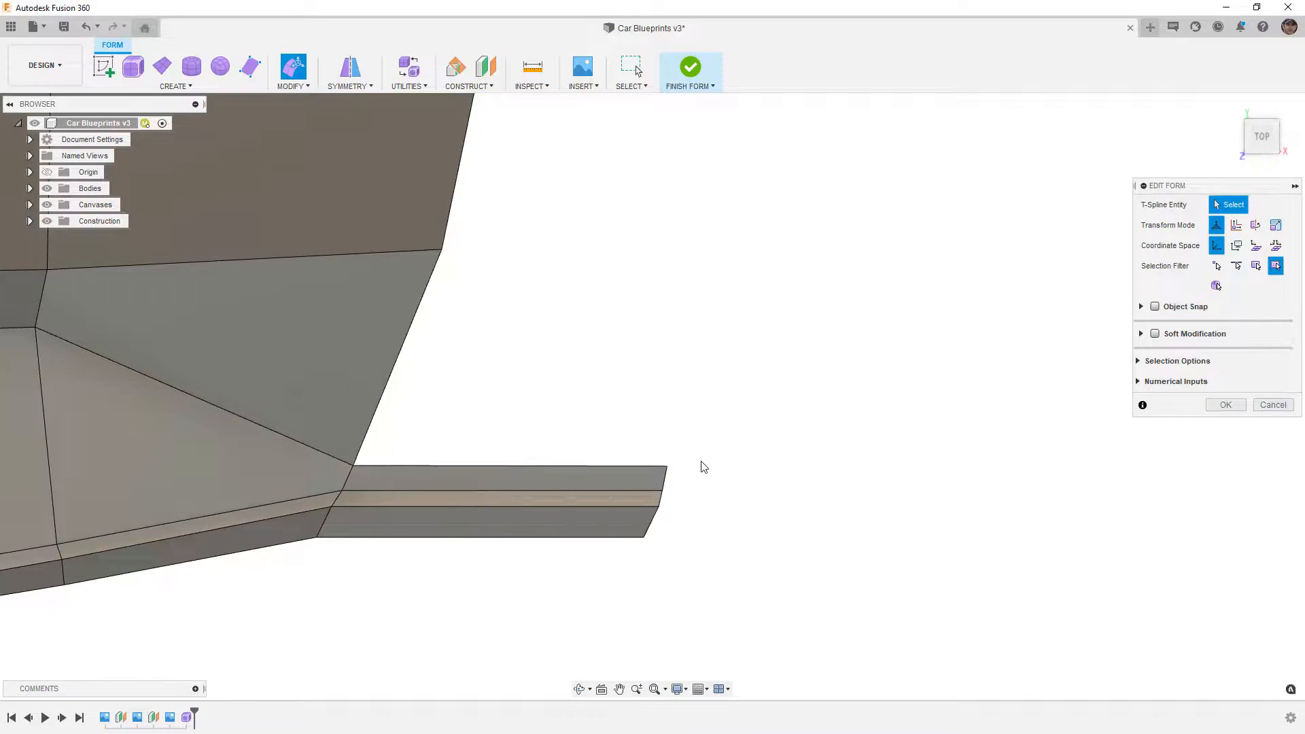
scroll(693, 484, "down", 4)
scroll(591, 441, "down", 5)
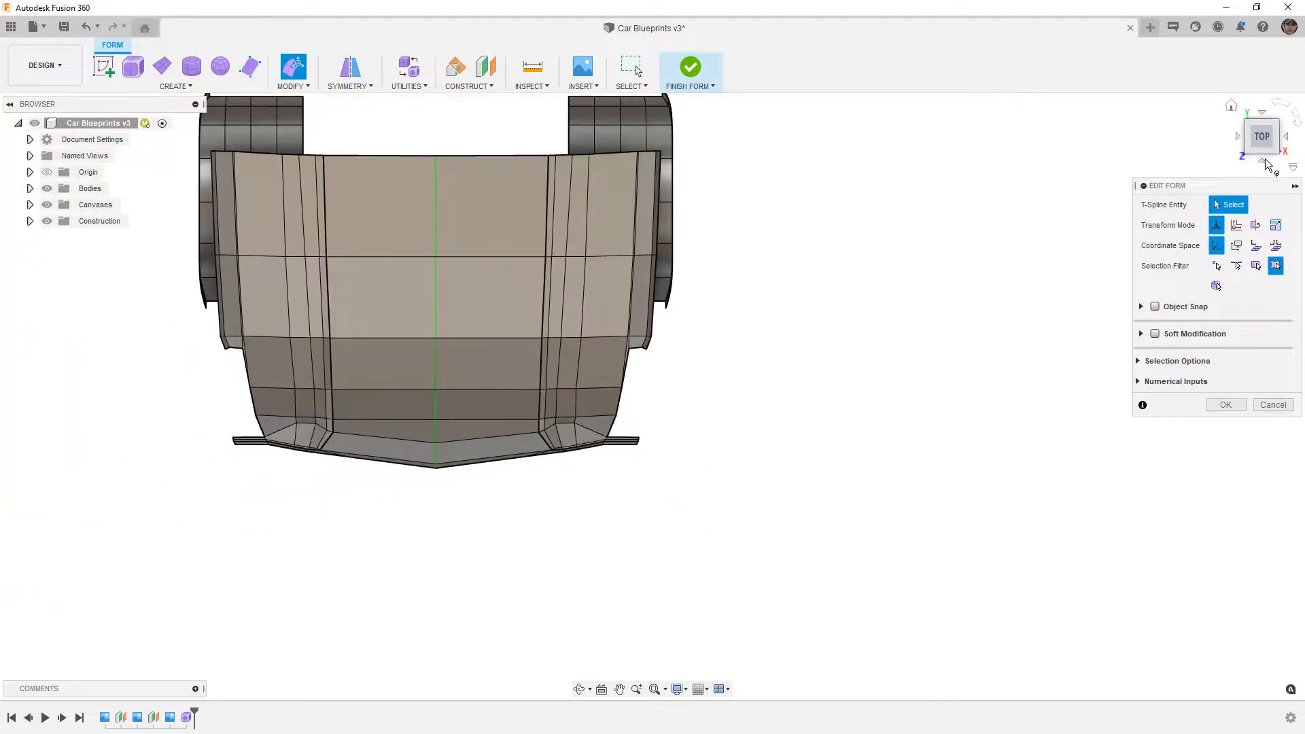
- Extrude the three outer-end edges of the lip extension about 111 mm outward in the front plane
left_click(1262, 160)
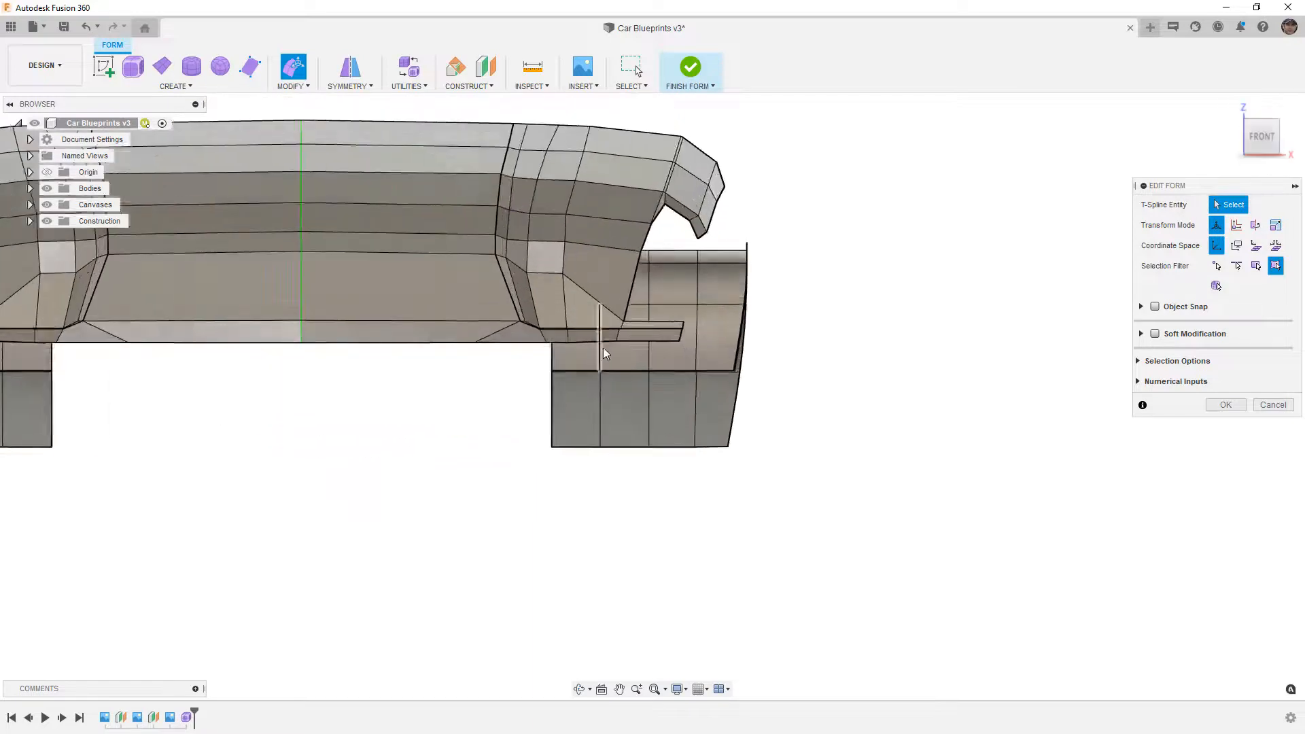
scroll(601, 348, "up", 3)
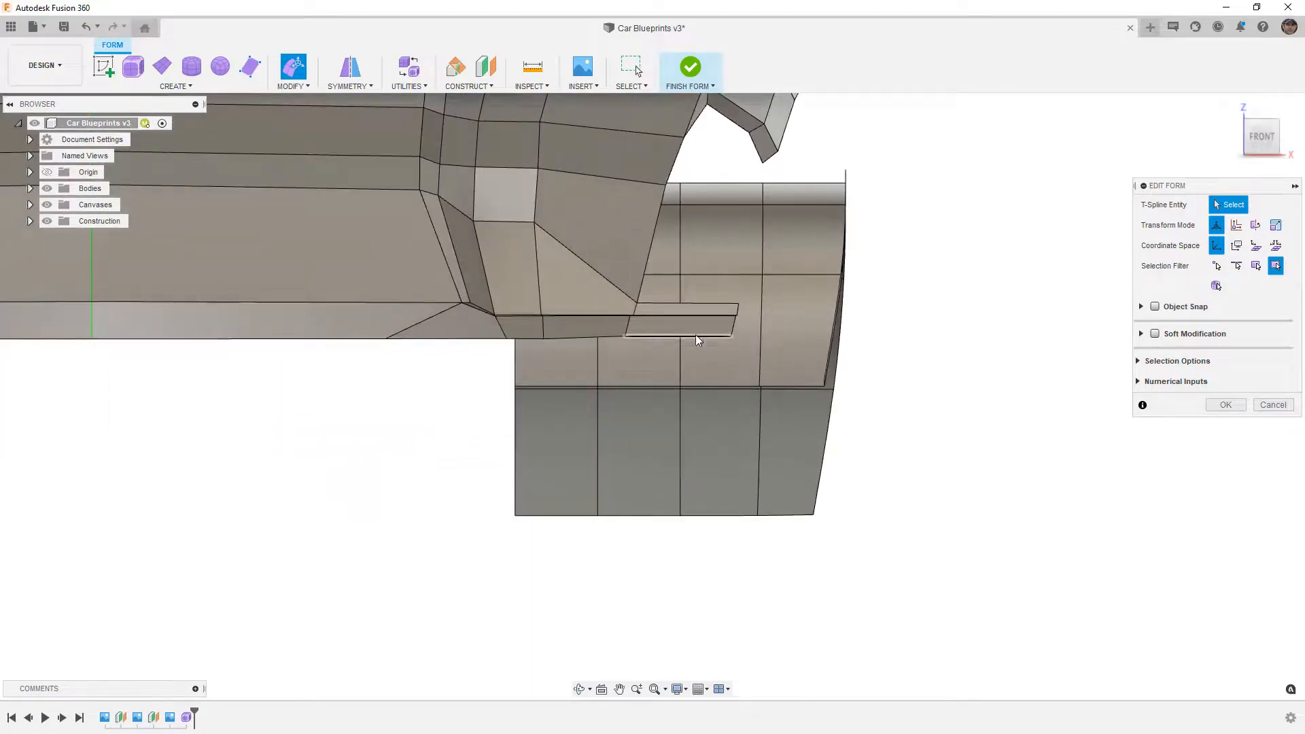
scroll(753, 315, "up", 5)
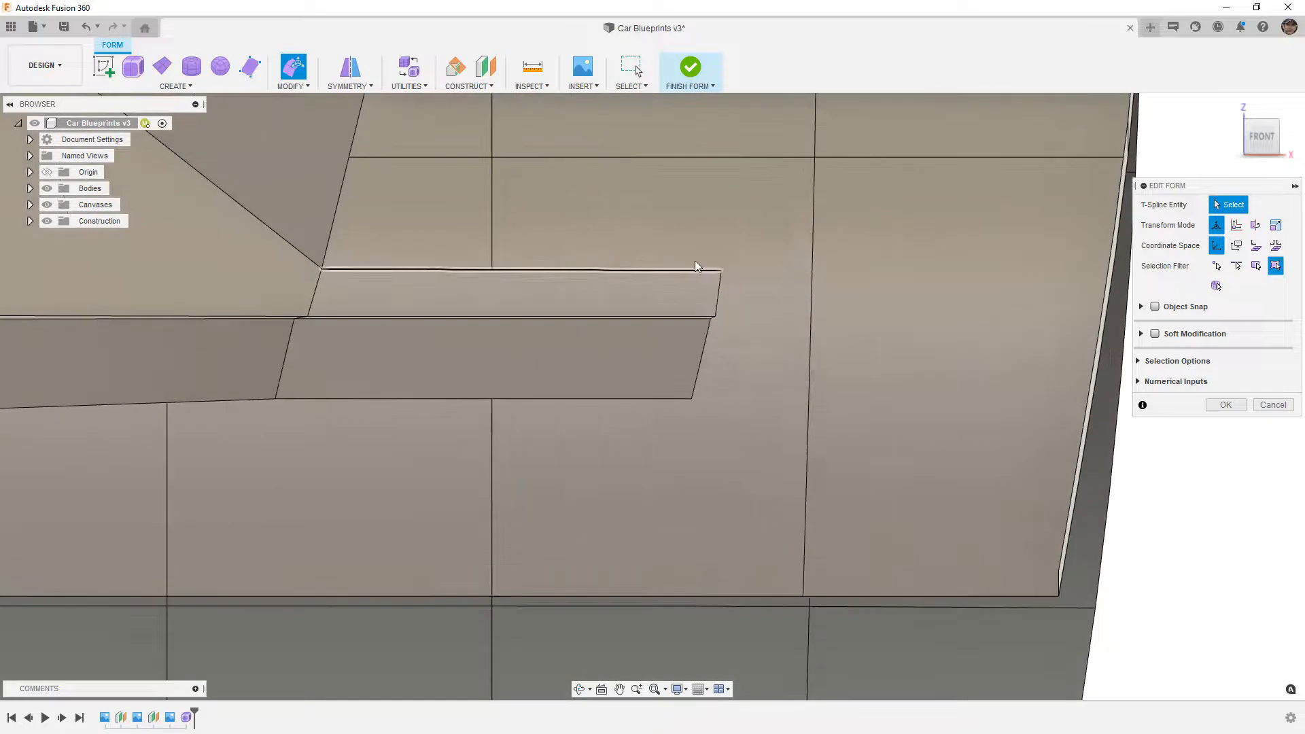
left_click_drag(671, 242, 756, 439)
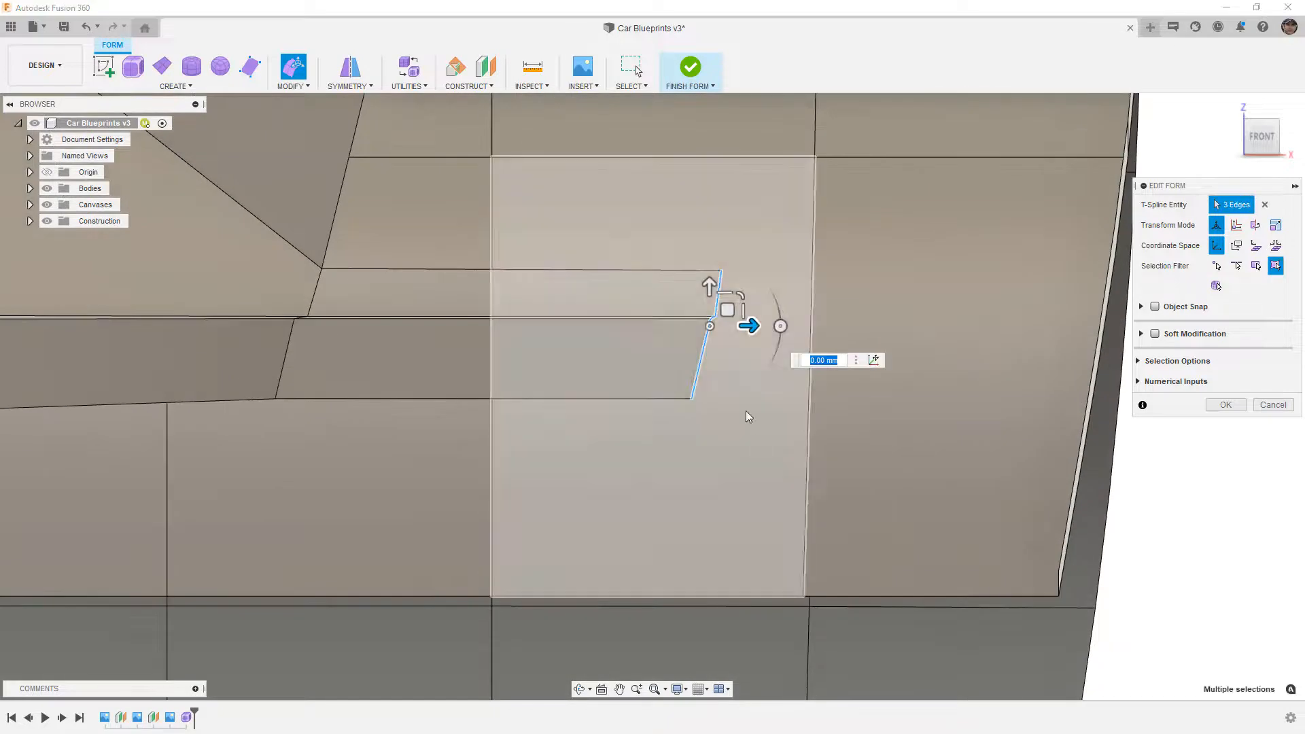
scroll(735, 374, "down", 5)
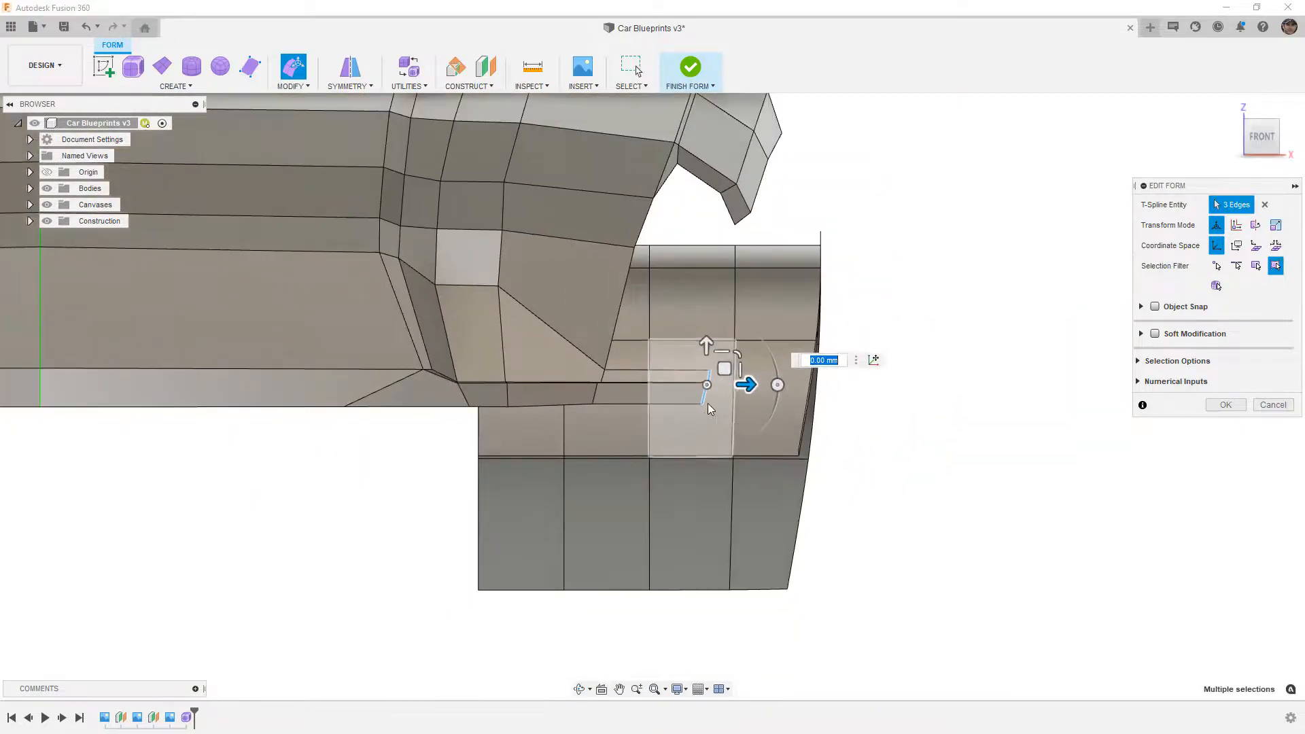
left_click_drag(724, 369, 819, 369)
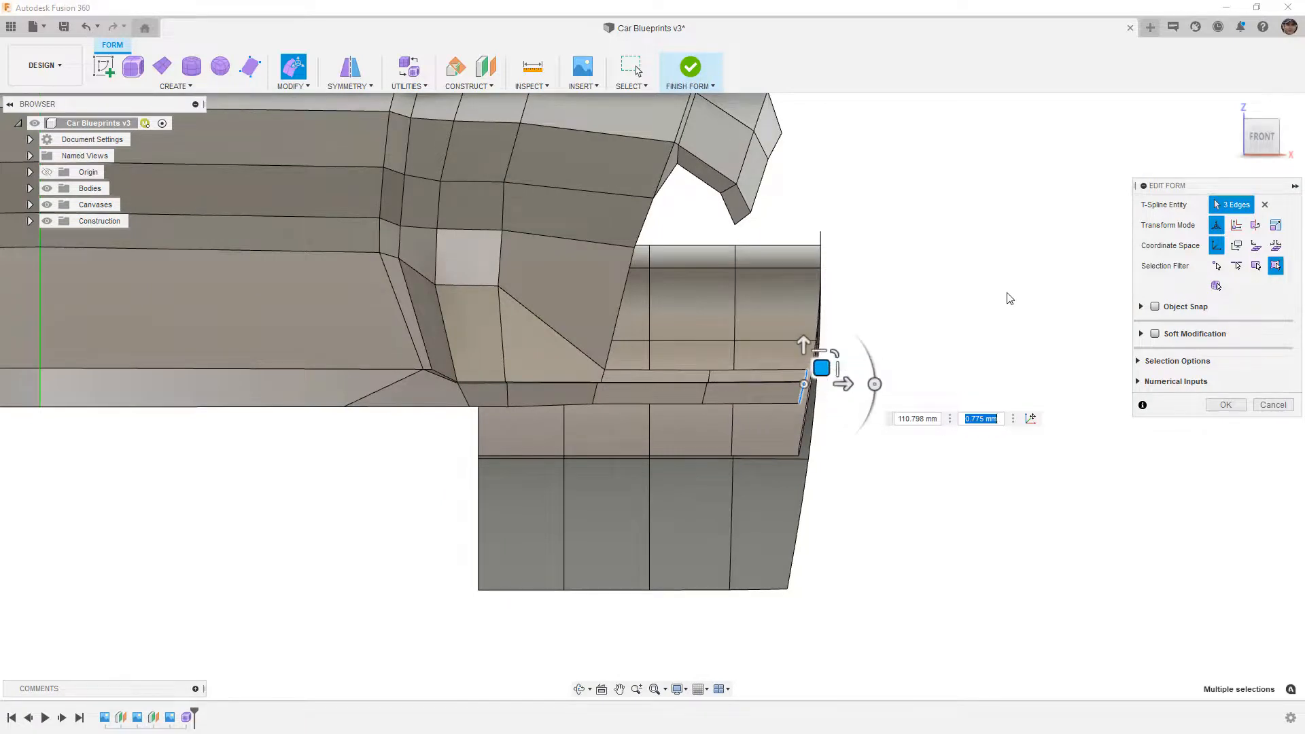
- Rotate the lip's three end edges 45 degrees in the top plane and move them rearward and slightly inward
left_click(1249, 130)
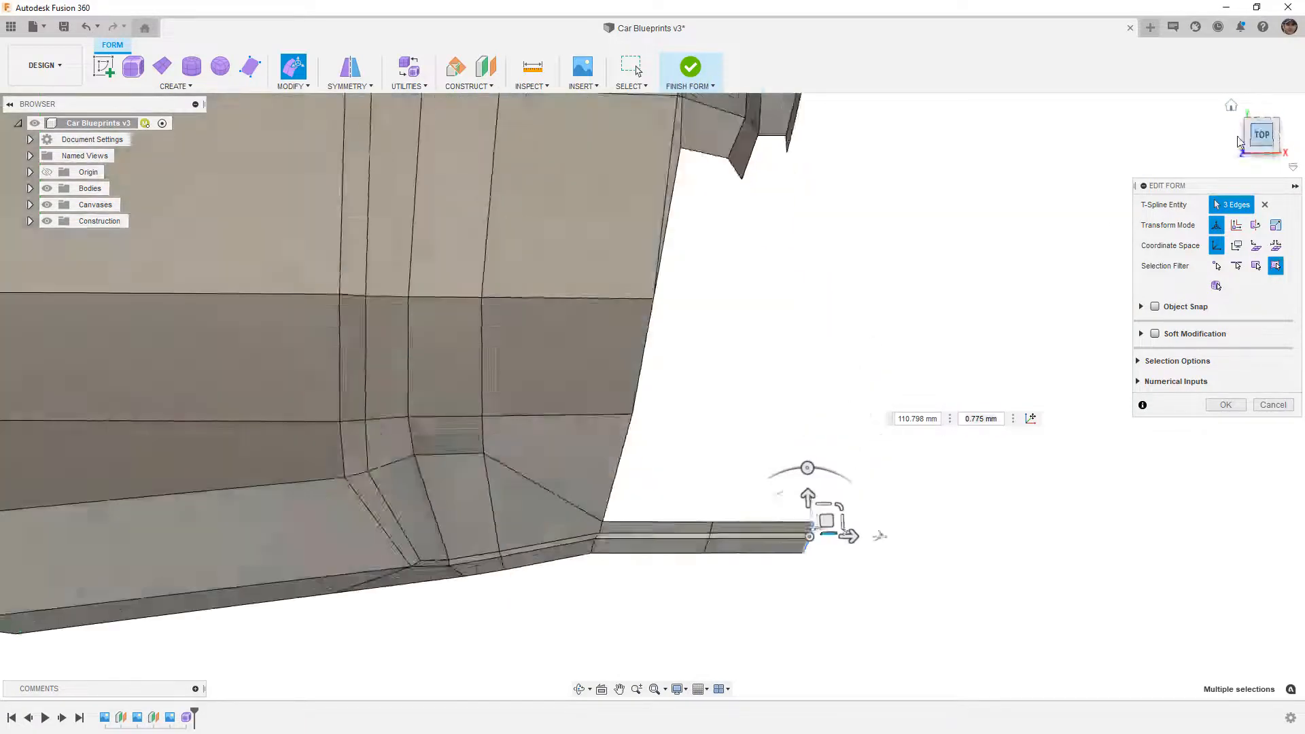
left_click_drag(816, 469, 764, 488)
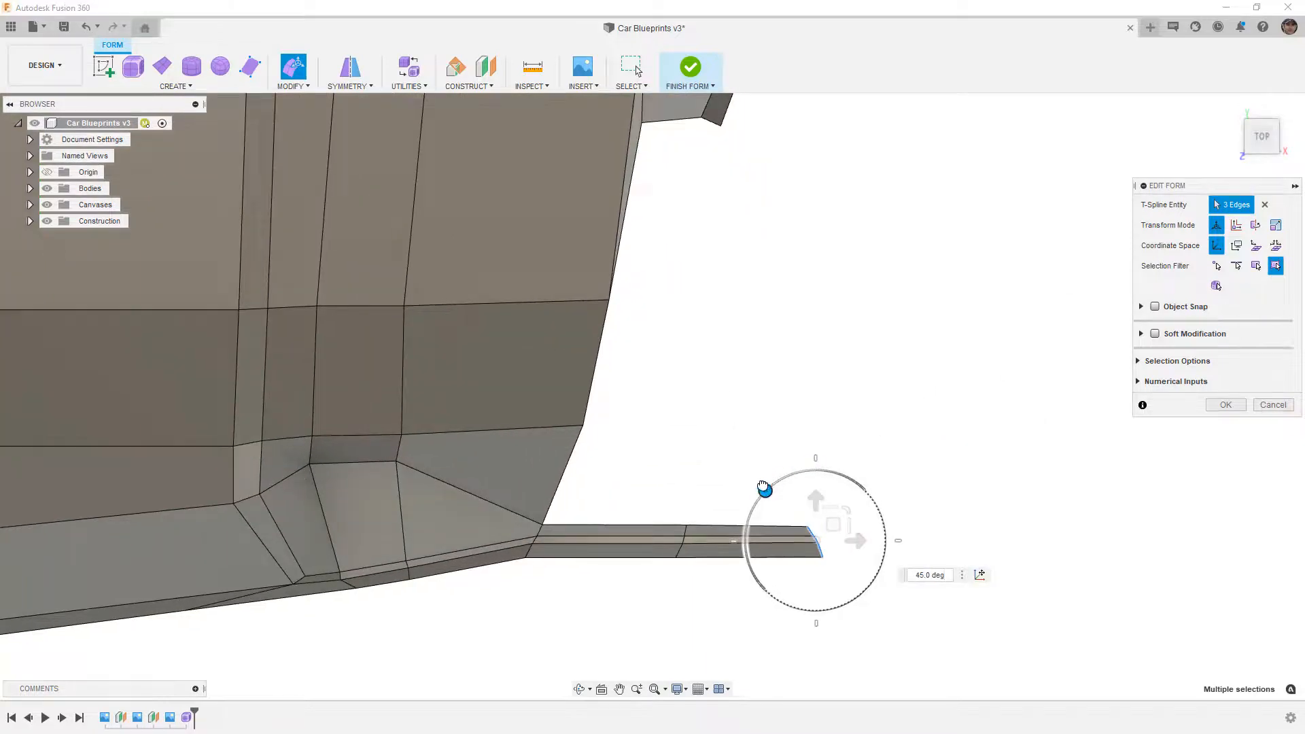
left_click_drag(831, 524, 824, 484)
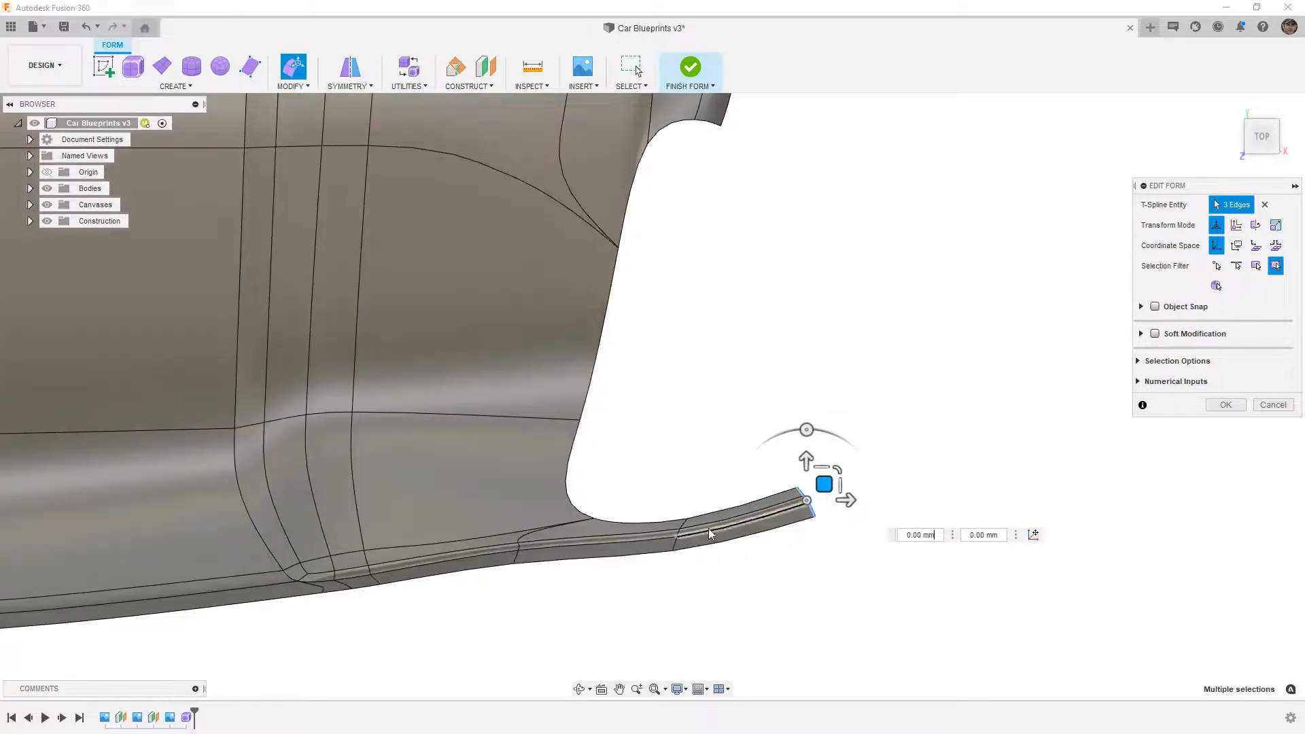
- Shift the outer lip segment about 4 mm inward and 12 mm rearward, and move its end edges about 11 mm inward and 25 mm rearward, rotating them further
left_click_drag(659, 455, 868, 595)
left_click_drag(761, 501, 758, 485)
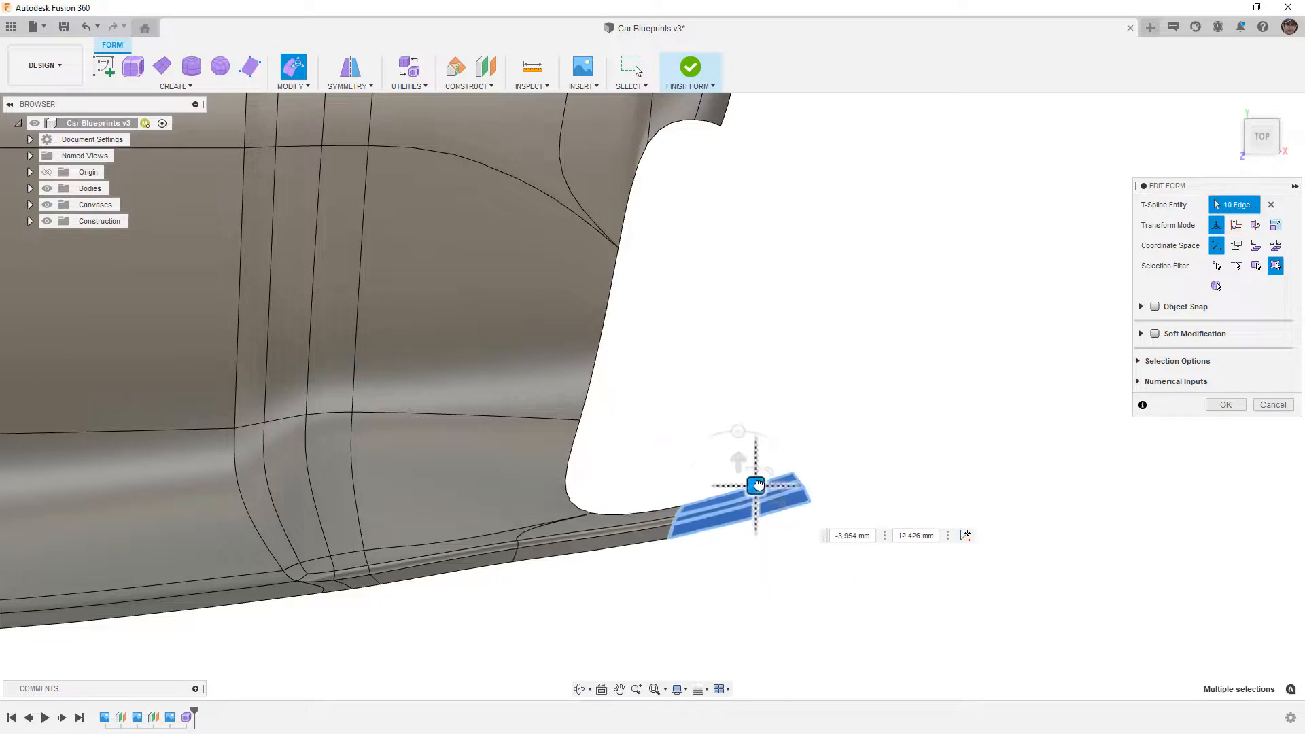
left_click(862, 472)
left_click_drag(783, 451, 858, 541)
left_click_drag(824, 469, 805, 441)
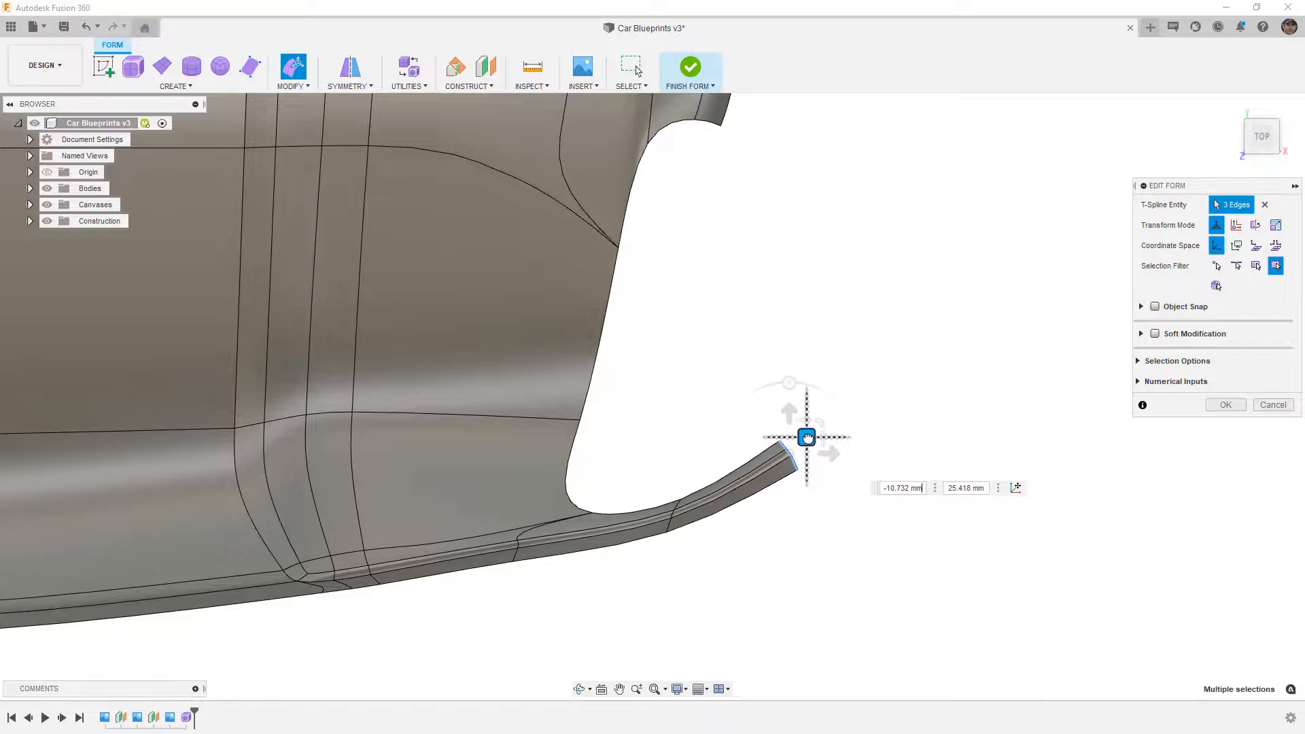
left_click_drag(790, 389, 763, 380)
- Extrude the lip's three end edges rearward in the side plane until they nearly reach the wheel arch's lower front end
middle_click_drag(761, 621, 662, 530, "shift")
scroll(672, 561, "up", 3)
scroll(677, 567, "up", 2)
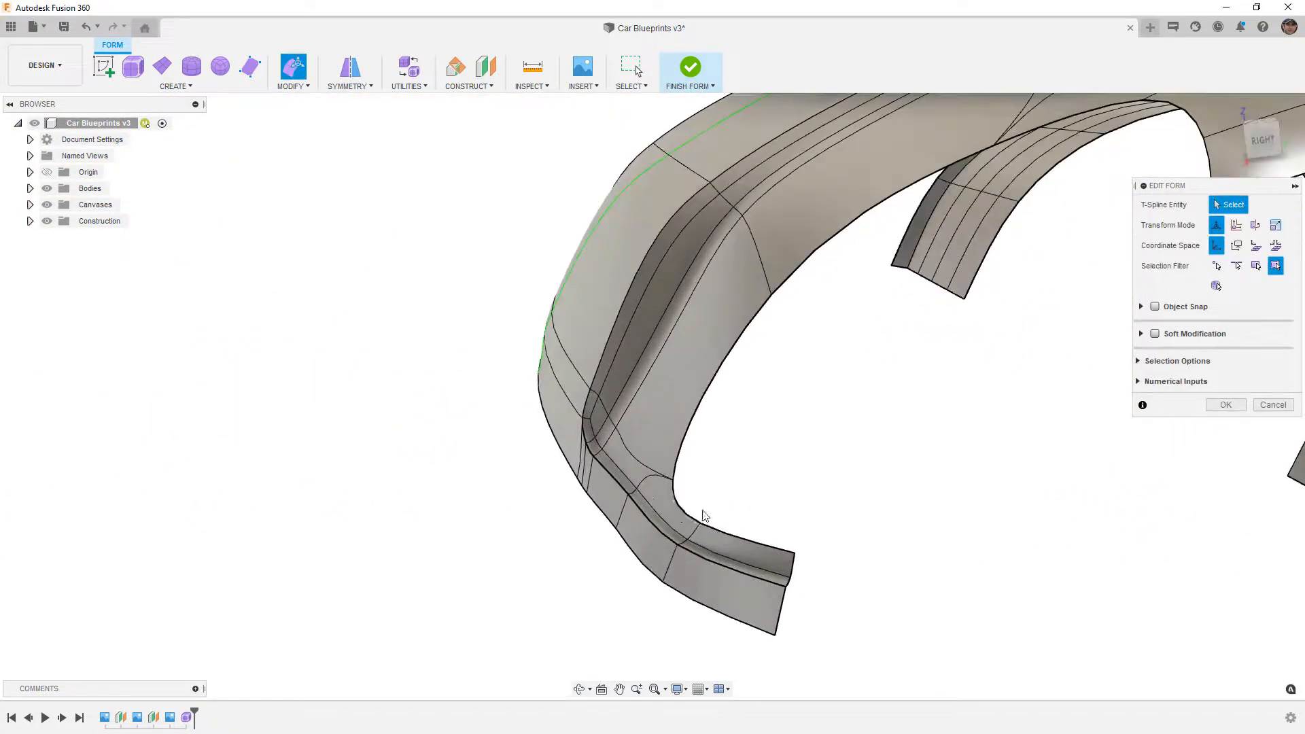
scroll(672, 540, "down", 2)
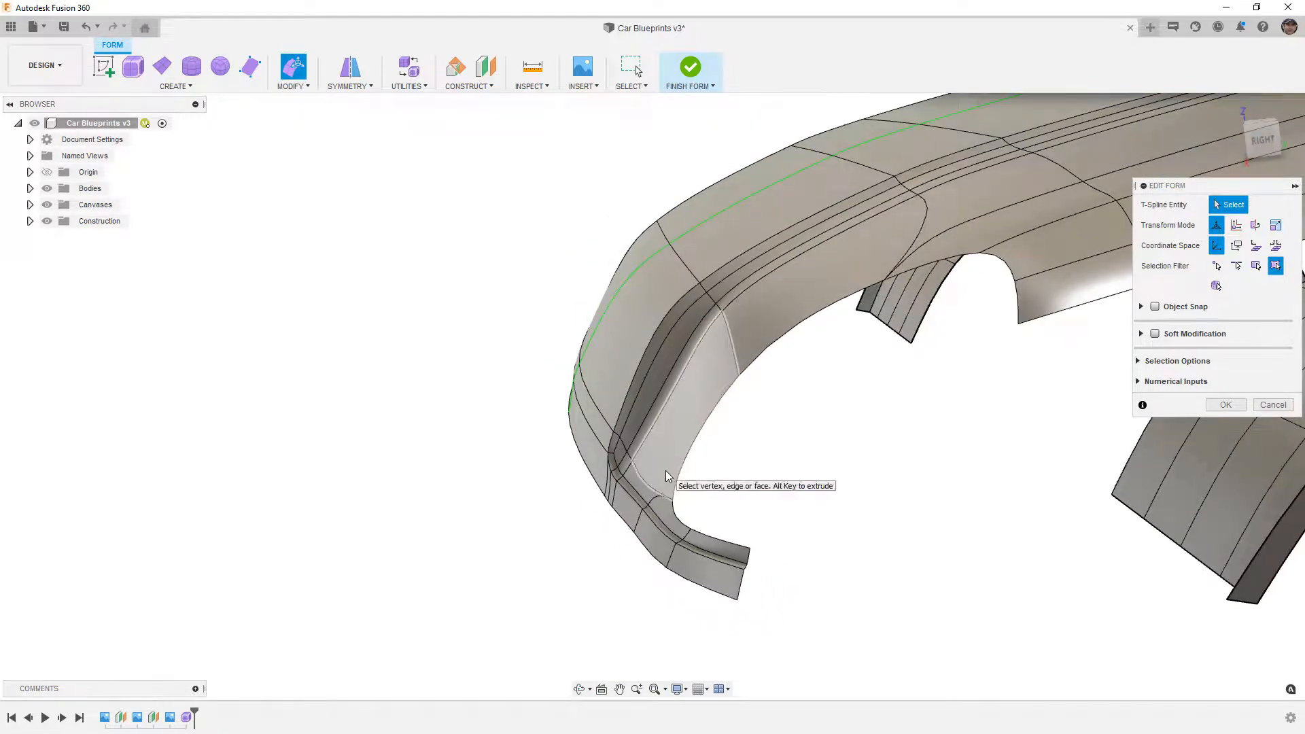
scroll(663, 473, "down", 1)
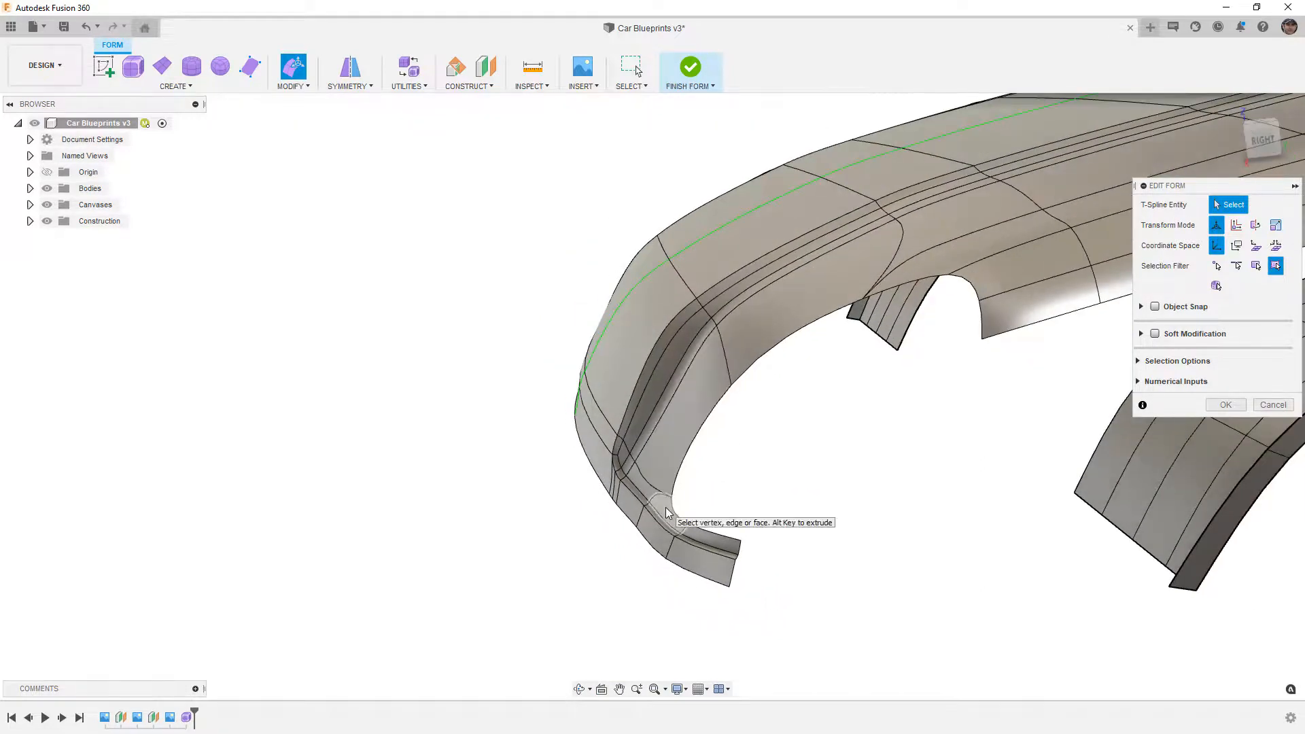
left_click_drag(722, 521, 761, 601)
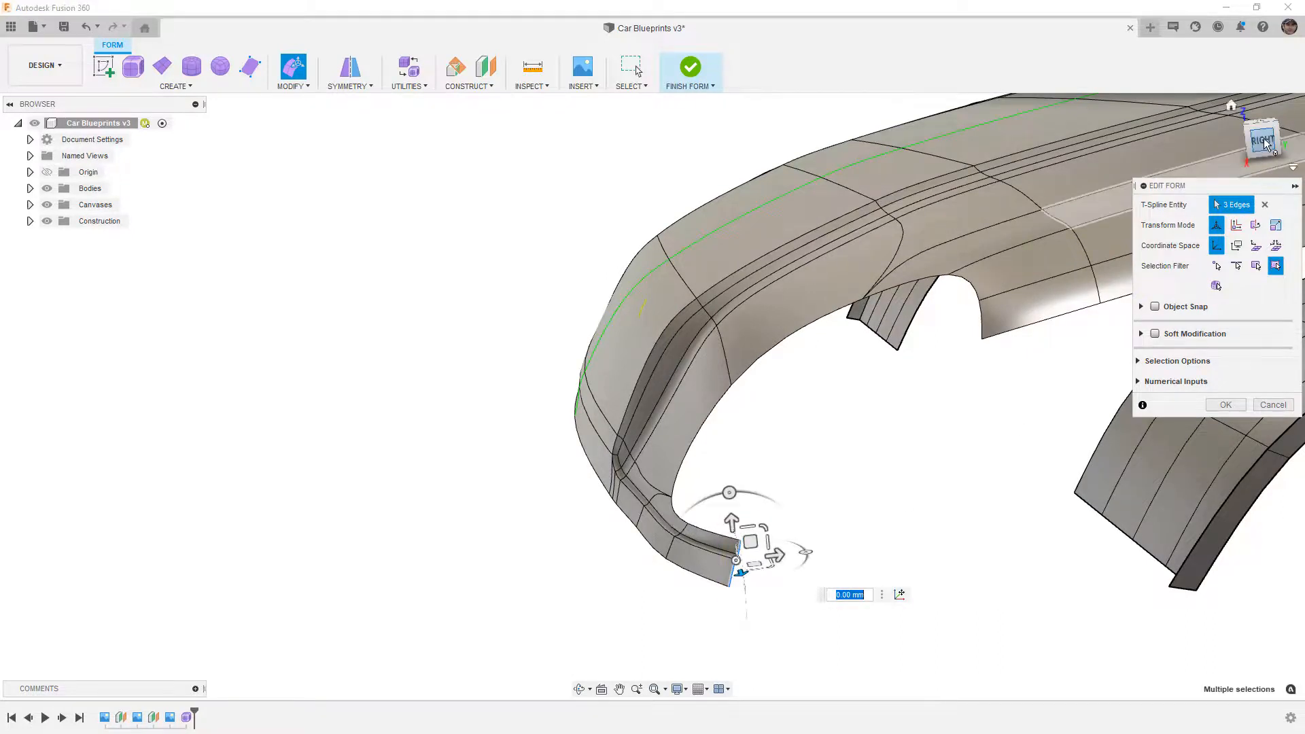
left_click(1262, 141)
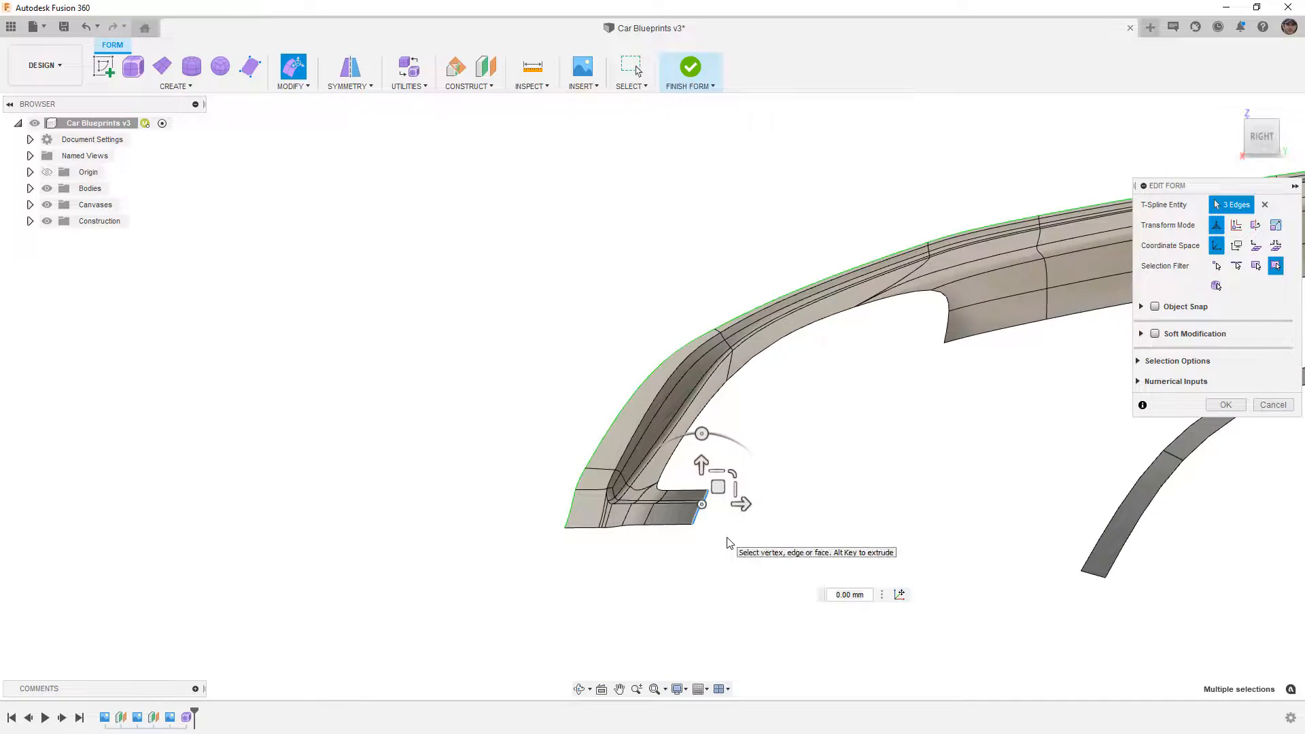
left_click_drag(718, 486, 1121, 496)
left_click(958, 428)
- Move the wheel arch's lower front end edges about 19 mm rearward and 40 mm up in the side plane, and finish Edit Form
scroll(837, 435, "down", 6)
scroll(970, 500, "up", 6)
left_click_drag(816, 455, 894, 502)
left_click(884, 474)
scroll(874, 462, "up", 4)
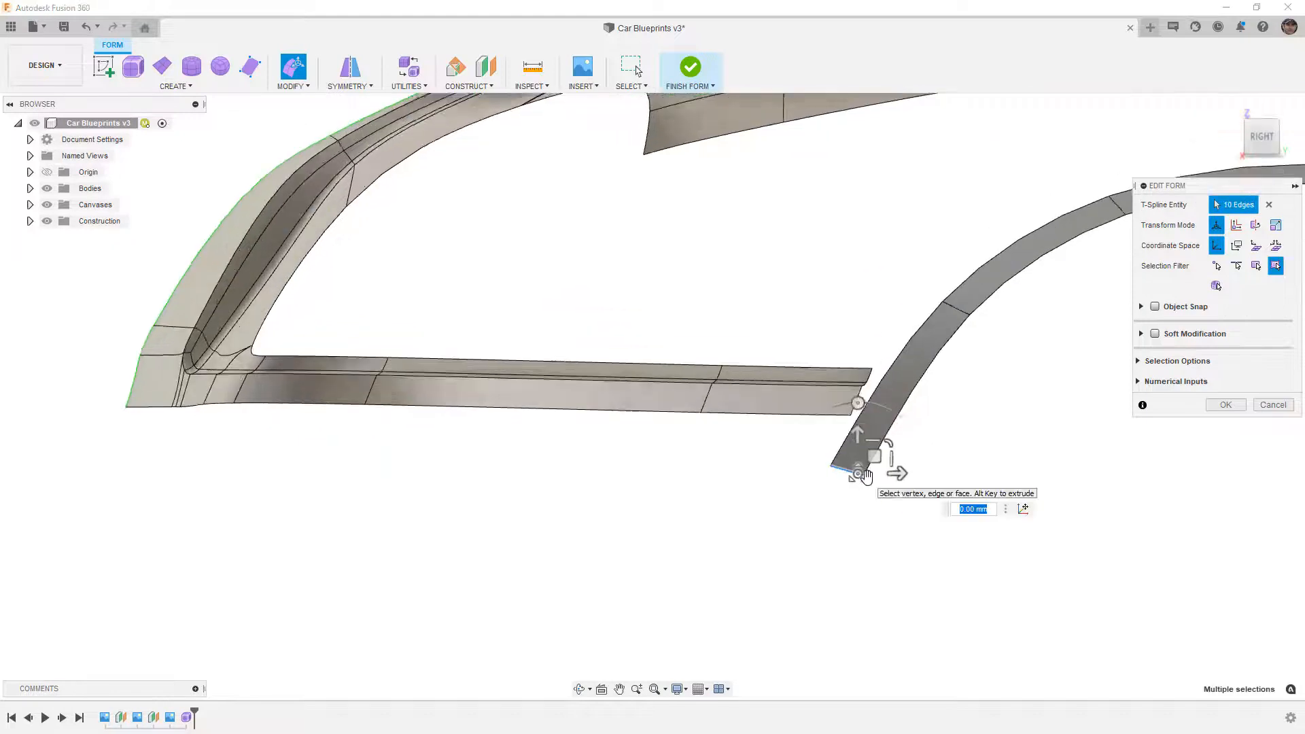
left_click_drag(873, 455, 900, 396)
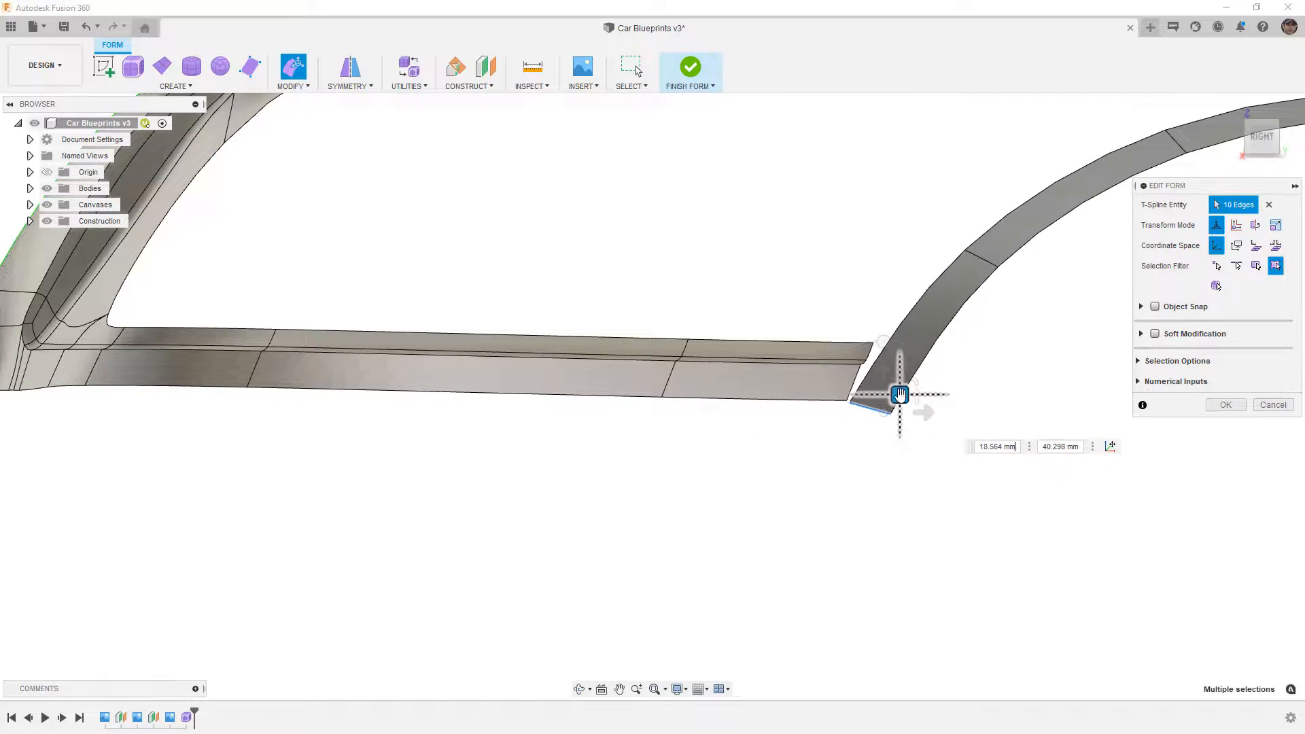
left_click(865, 451)
middle_click_drag(866, 451, 899, 403, "shift")
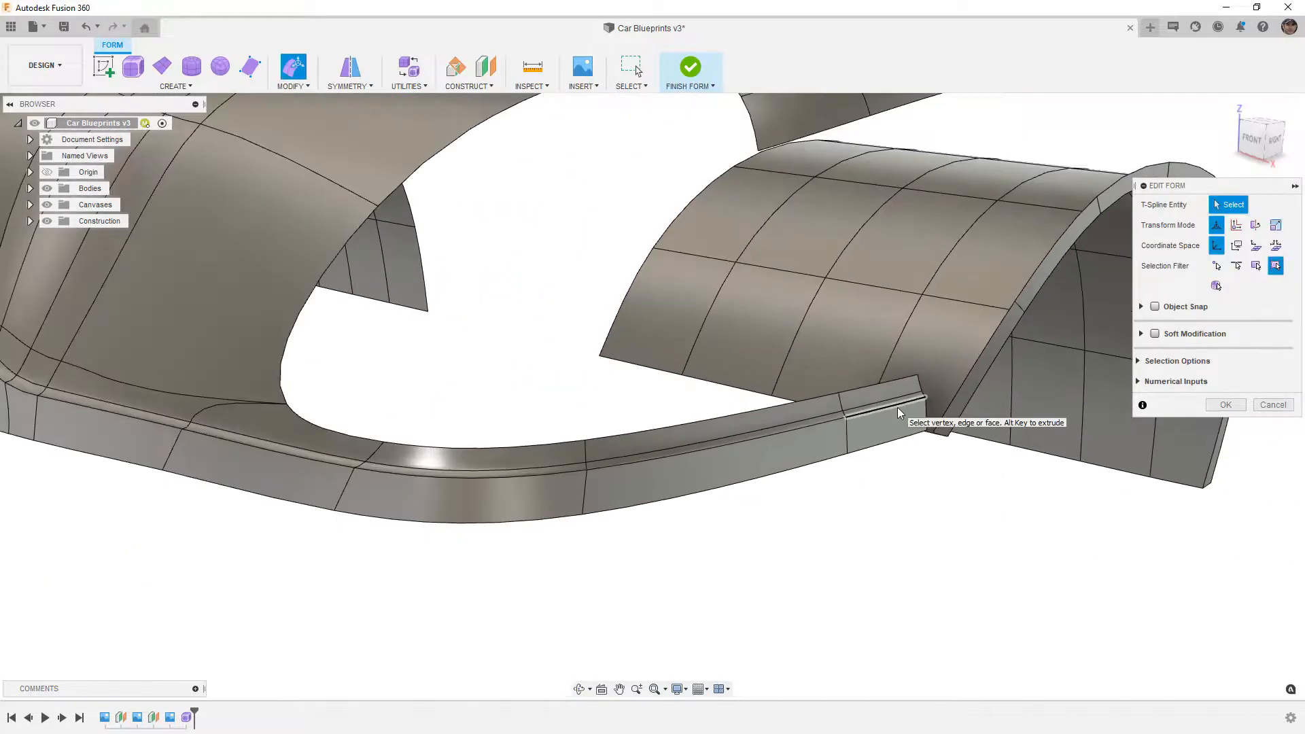
left_click(897, 409)
left_click(983, 479)
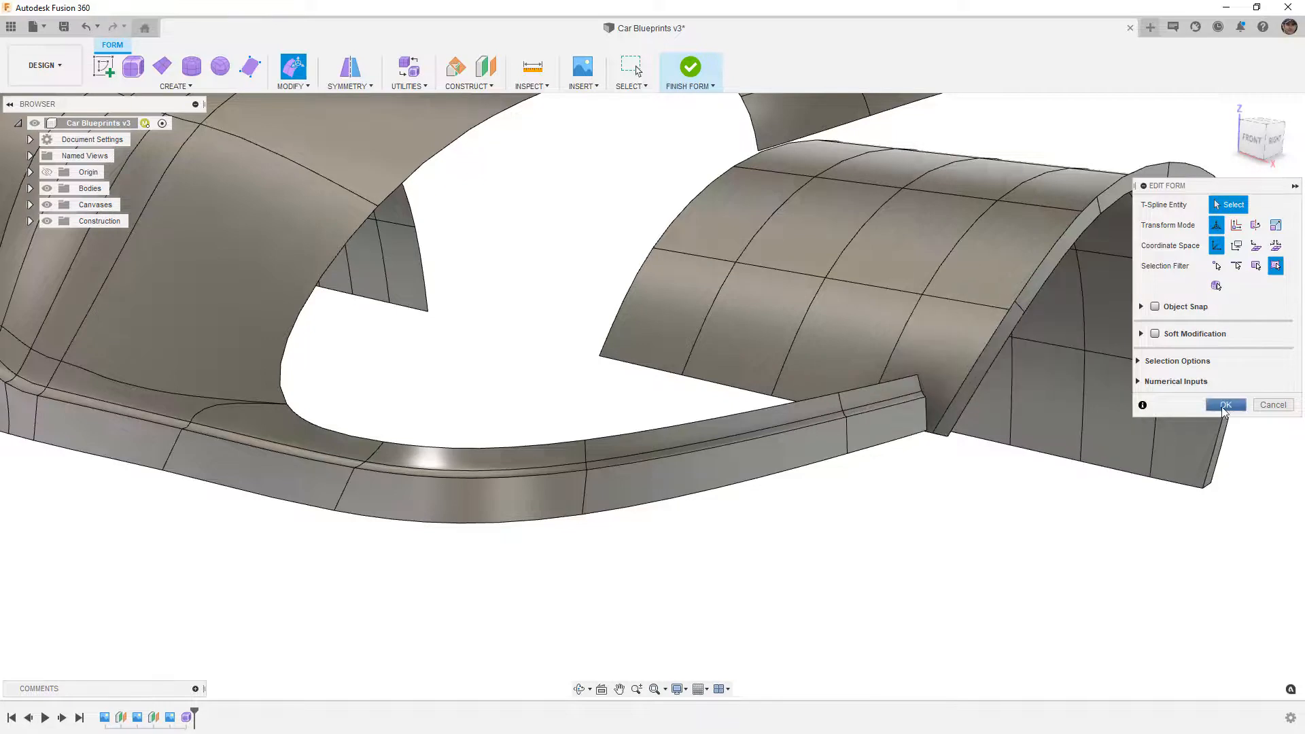
left_click(1226, 406)
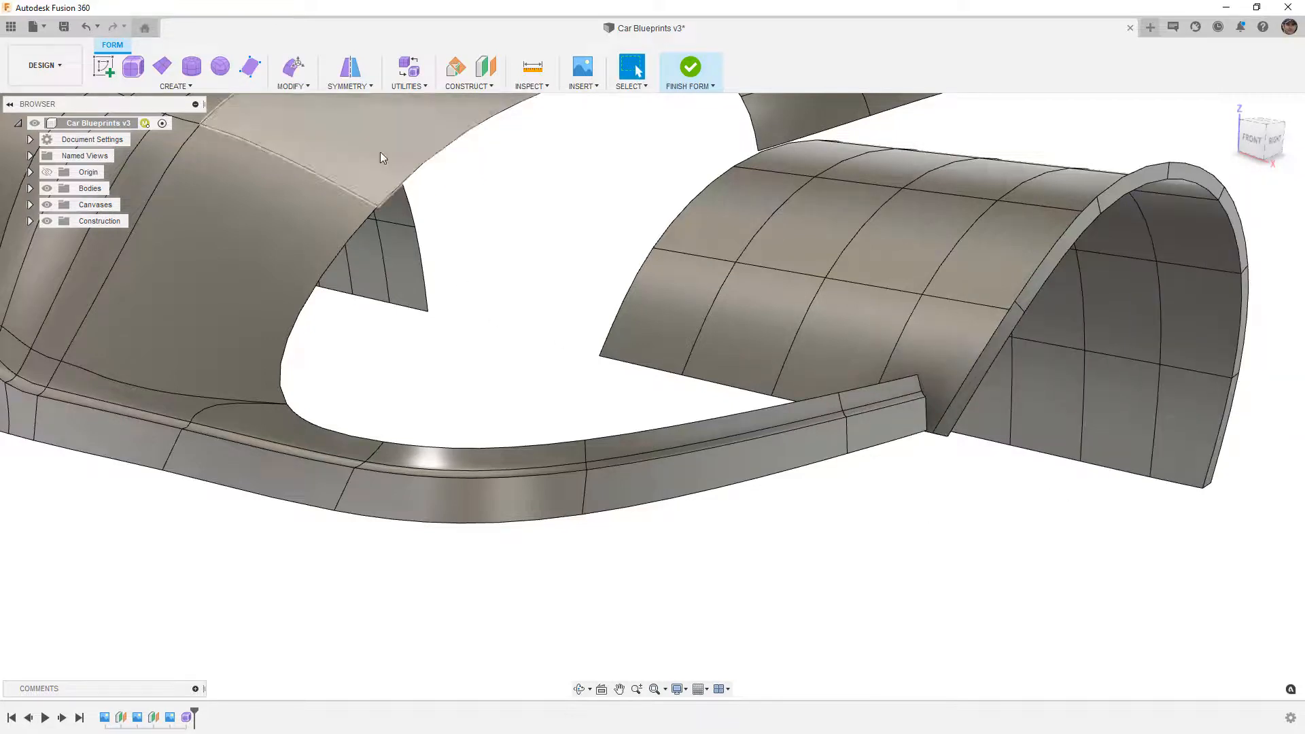
- Weld the lip's lower end vertex to the wheel arch's lower front corner vertex with Weld Vertices in vertex-to-vertex mode
left_click(307, 87)
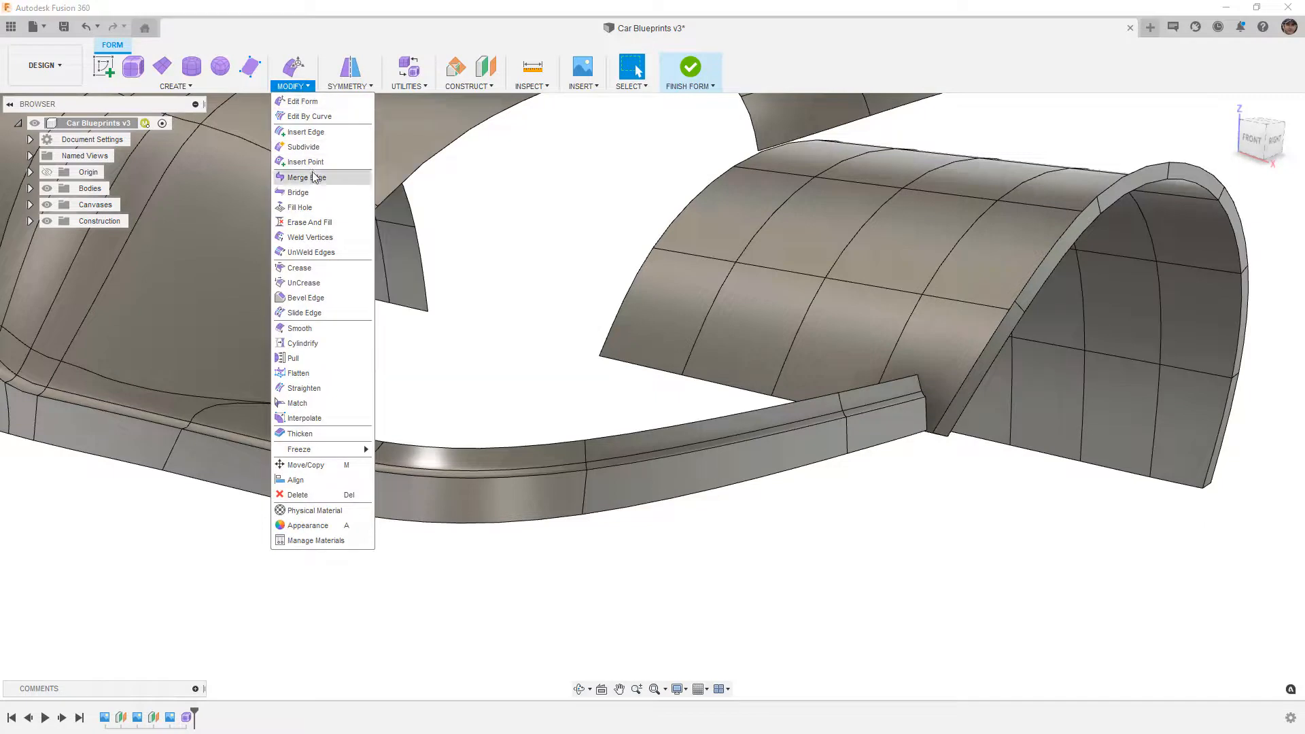
left_click(311, 238)
left_click(928, 432)
left_click(933, 435)
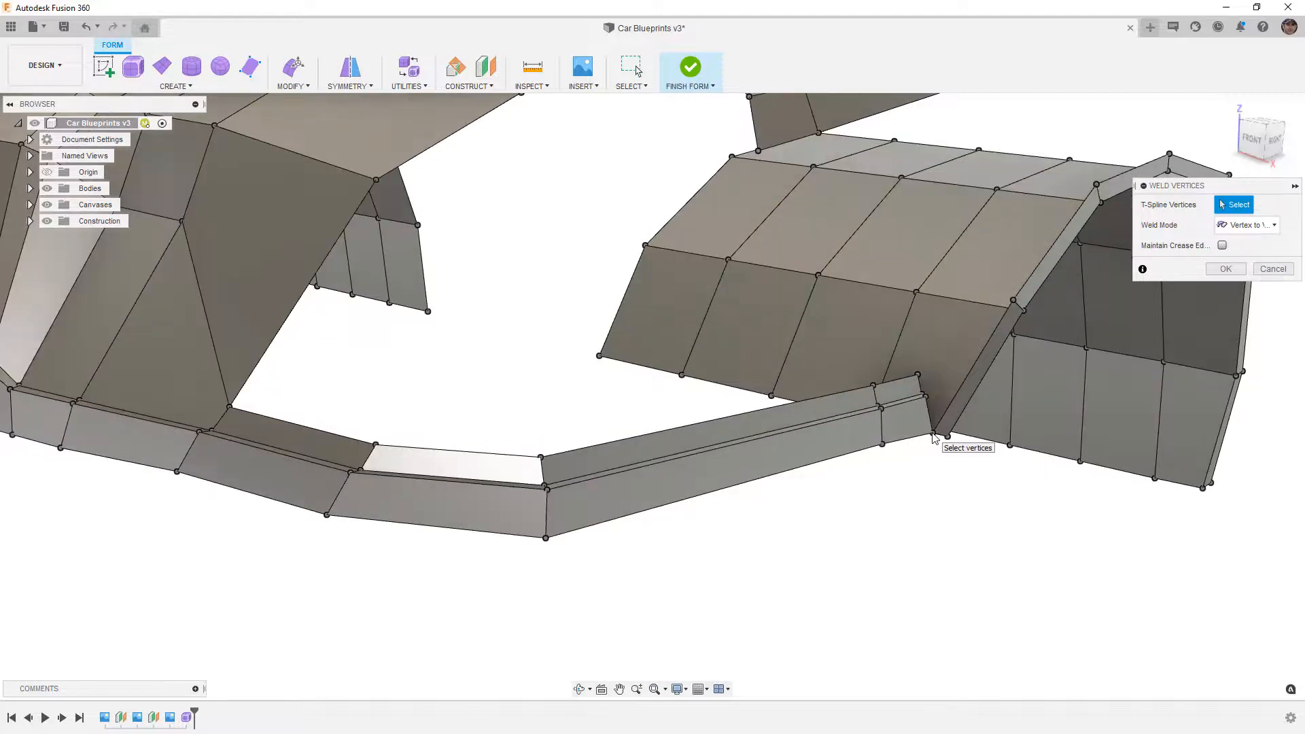
scroll(883, 479, "down", 3)
mouse_move(868, 490)
middle_mouse_down("shift")
mouse_move(840, 492)
mouse_move(849, 486)
middle_mouse_up("shift")
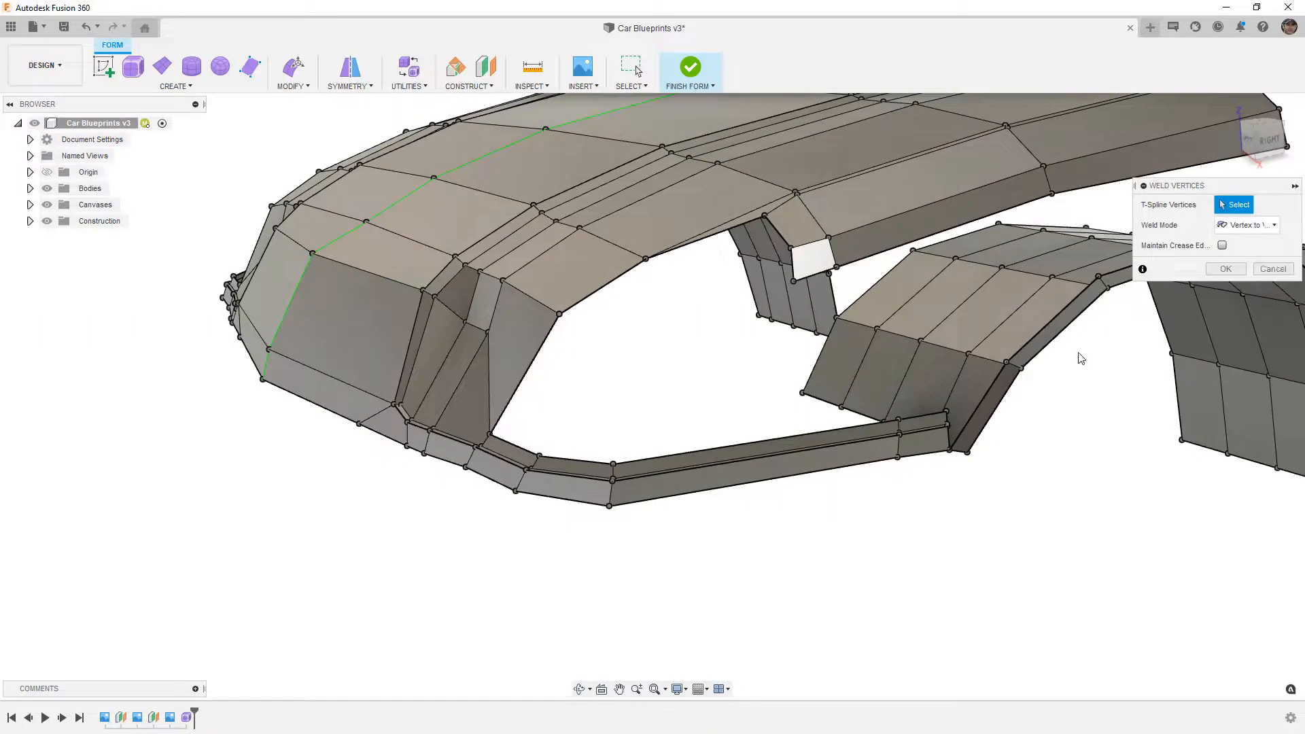
left_click(1229, 269)
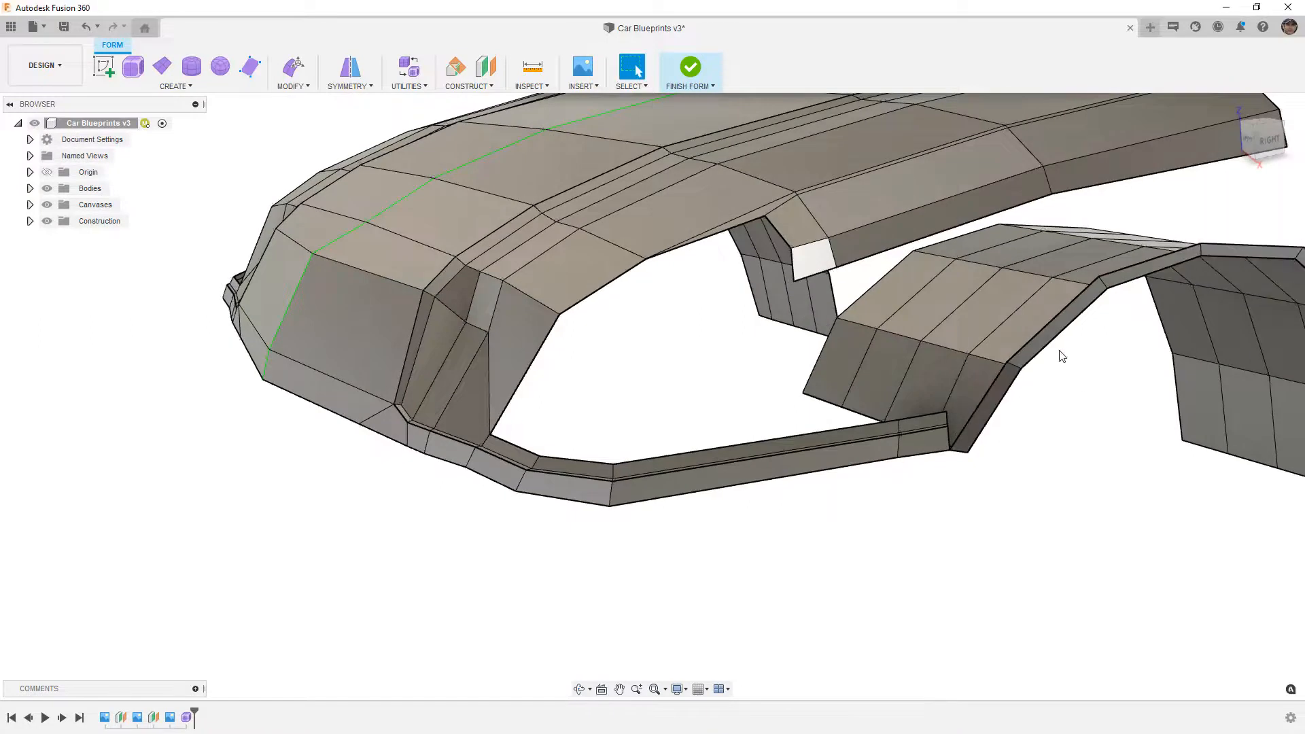
- Examine the joint between the lip's rear end and the wheel arch's lower front corner in the right side view
left_click(930, 394)
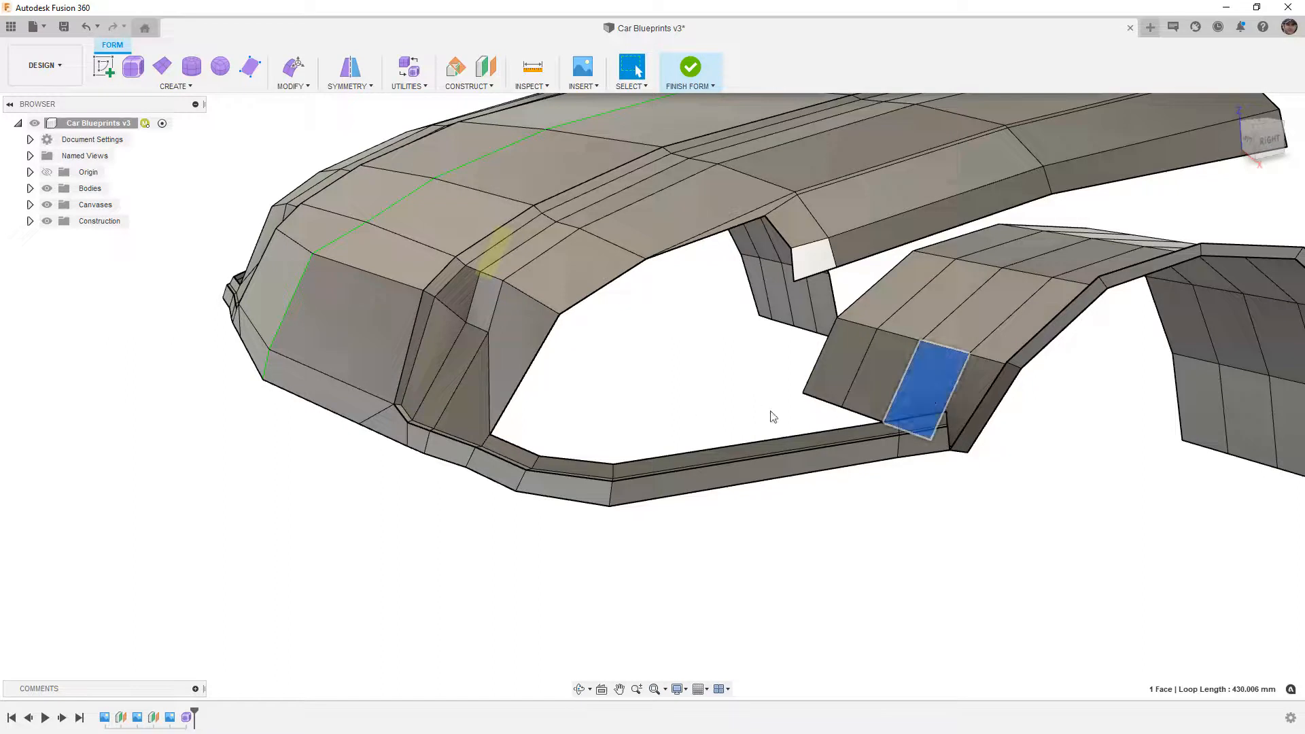
left_click(874, 509)
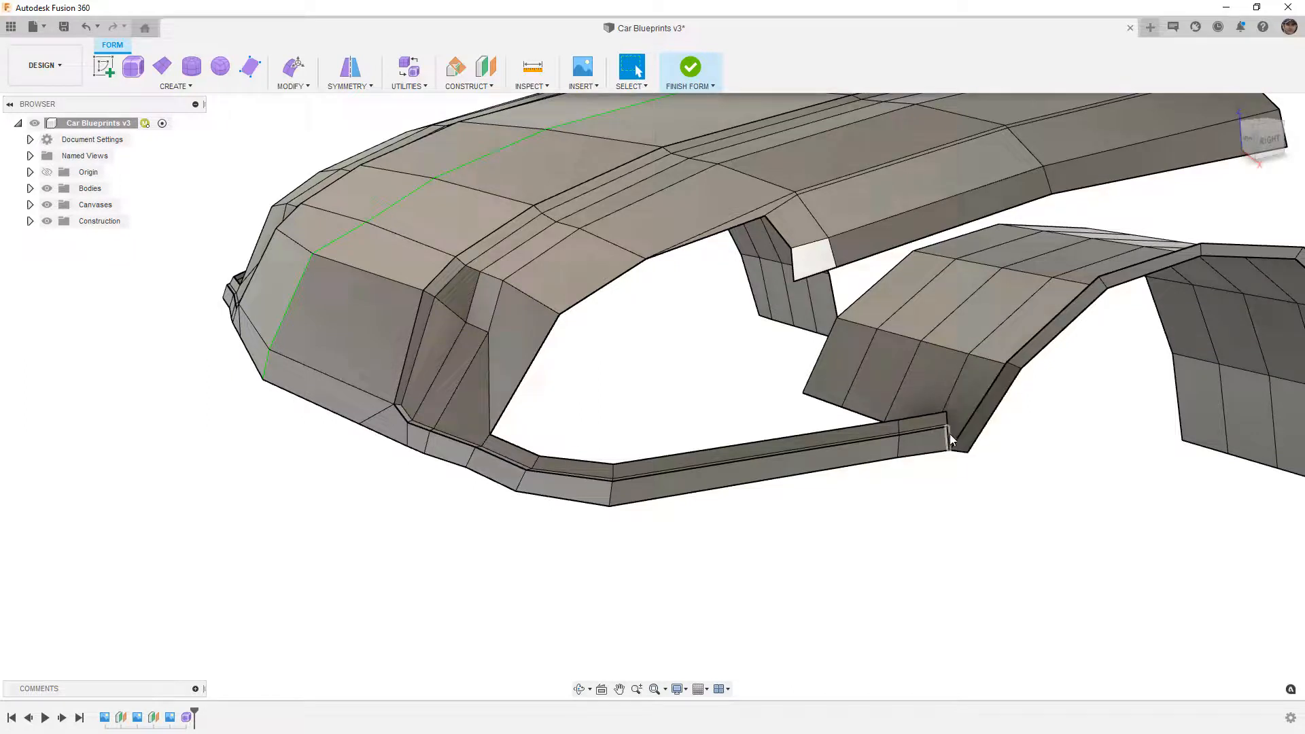
left_click(1269, 141)
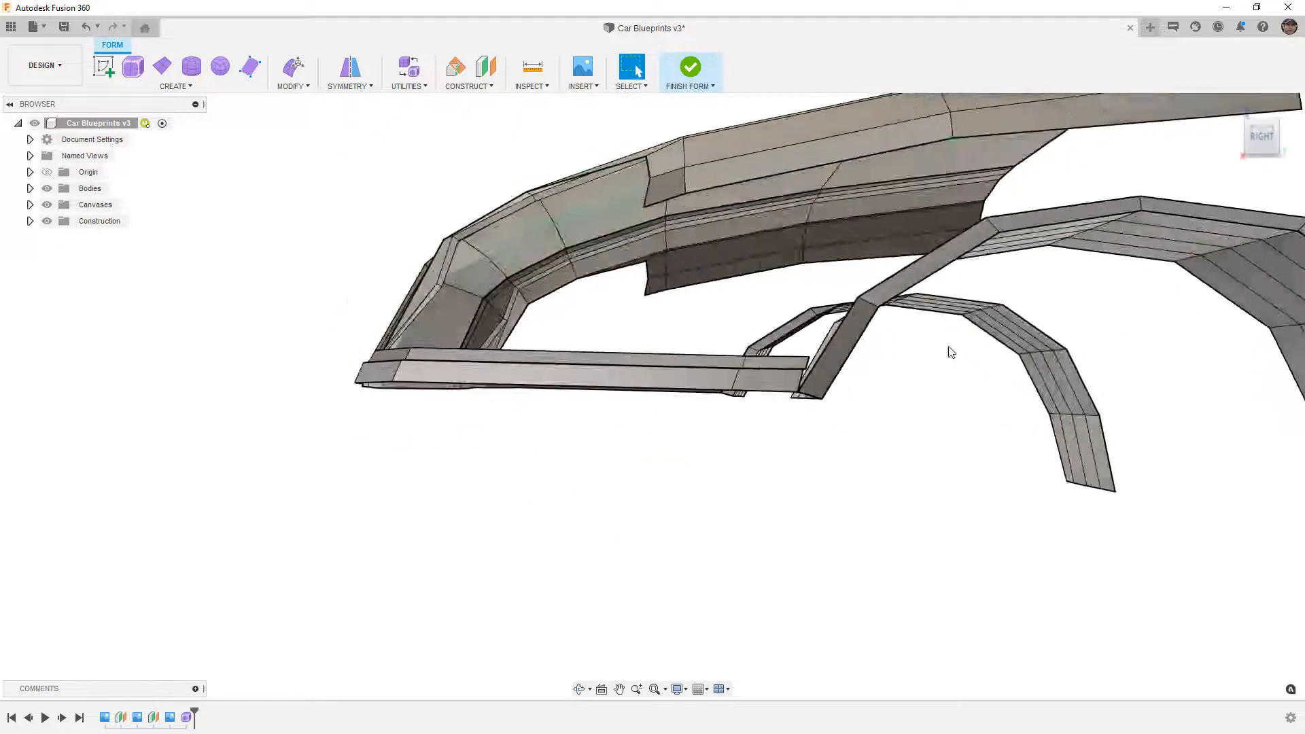
scroll(775, 367, "up", 4)
scroll(775, 367, "up", 1)
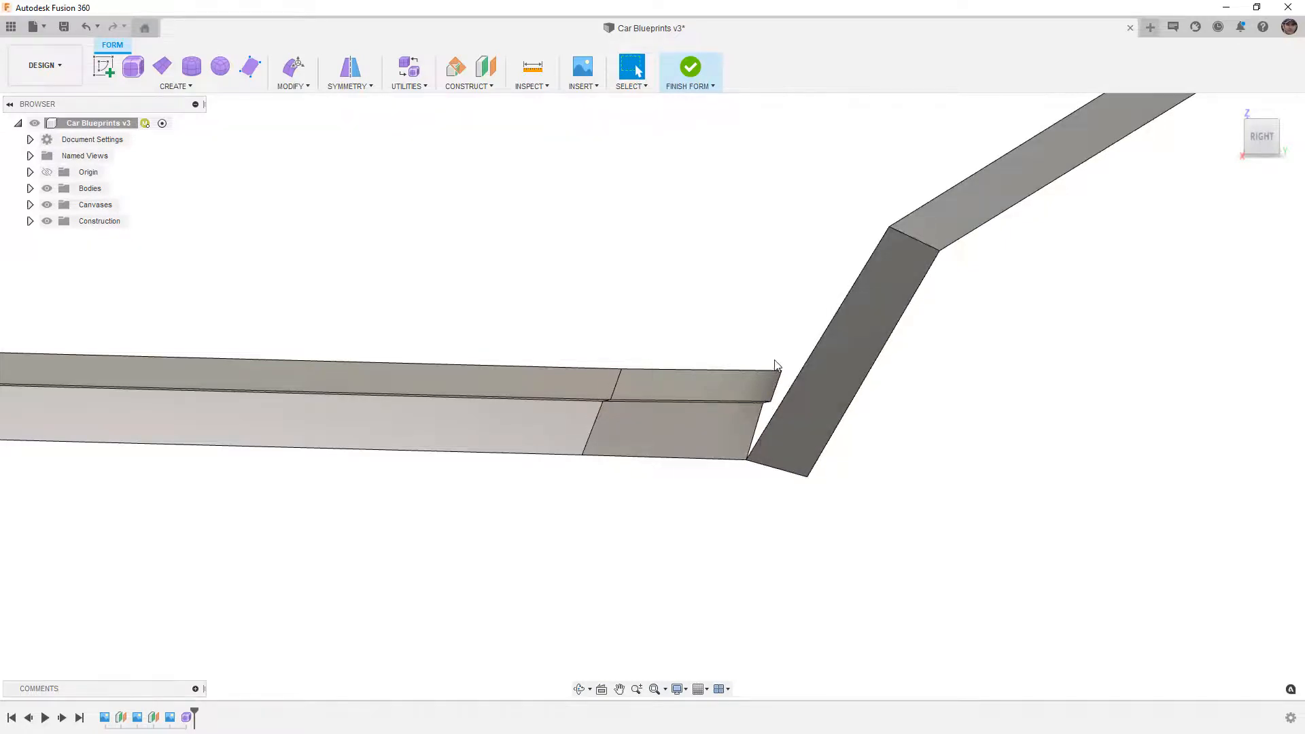
- Move the lip's two upper end edges about 52 mm rearward and 83 mm up along the wheel arch in the side plane, and finish Edit Form
scroll(778, 367, "up", 2)
left_click(293, 66)
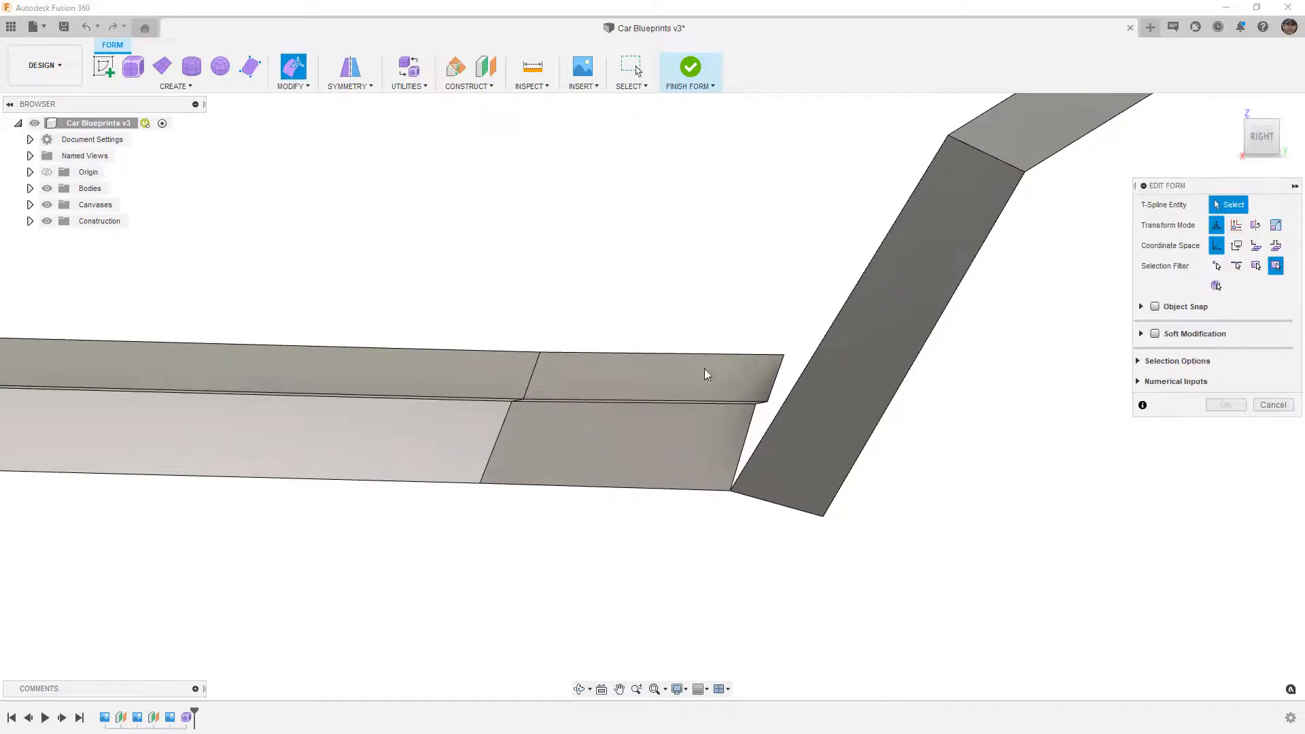
scroll(768, 405, "up", 3)
left_click(747, 406)
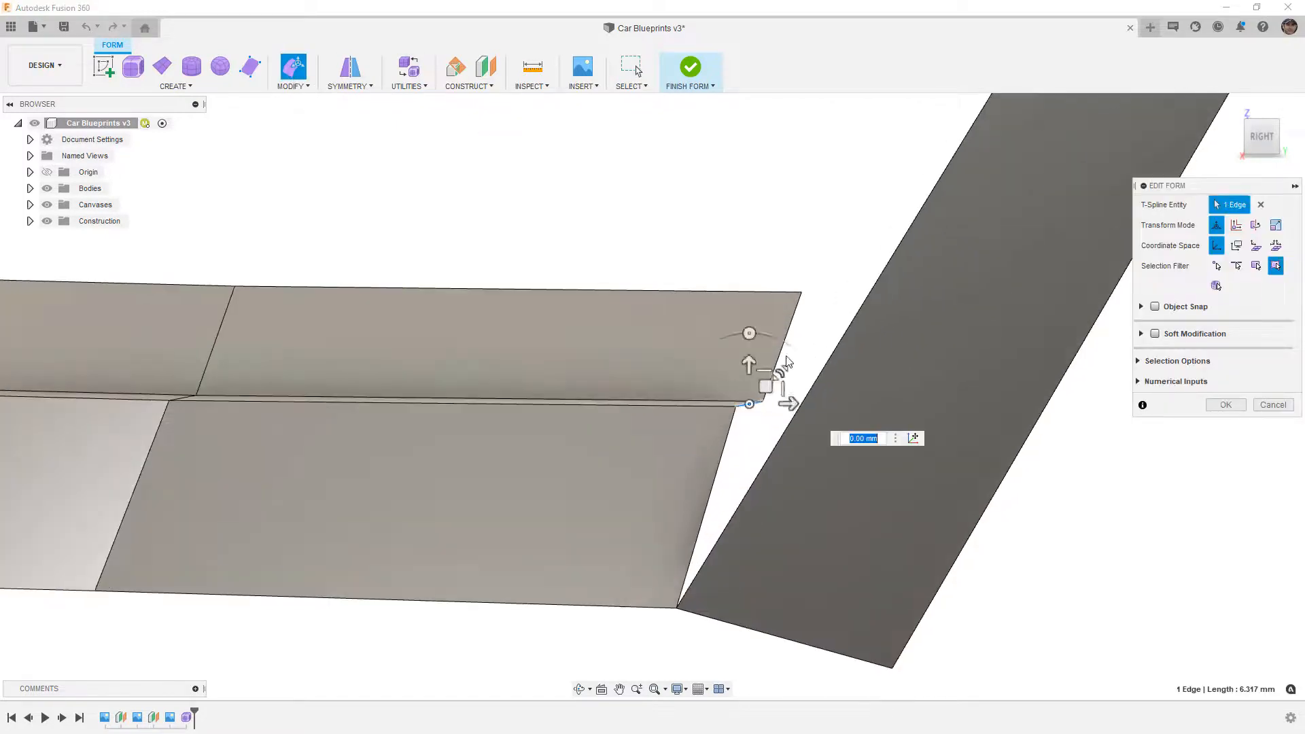
left_click(791, 329, "shift")
scroll(736, 484, "down", 4)
scroll(735, 484, "down", 5)
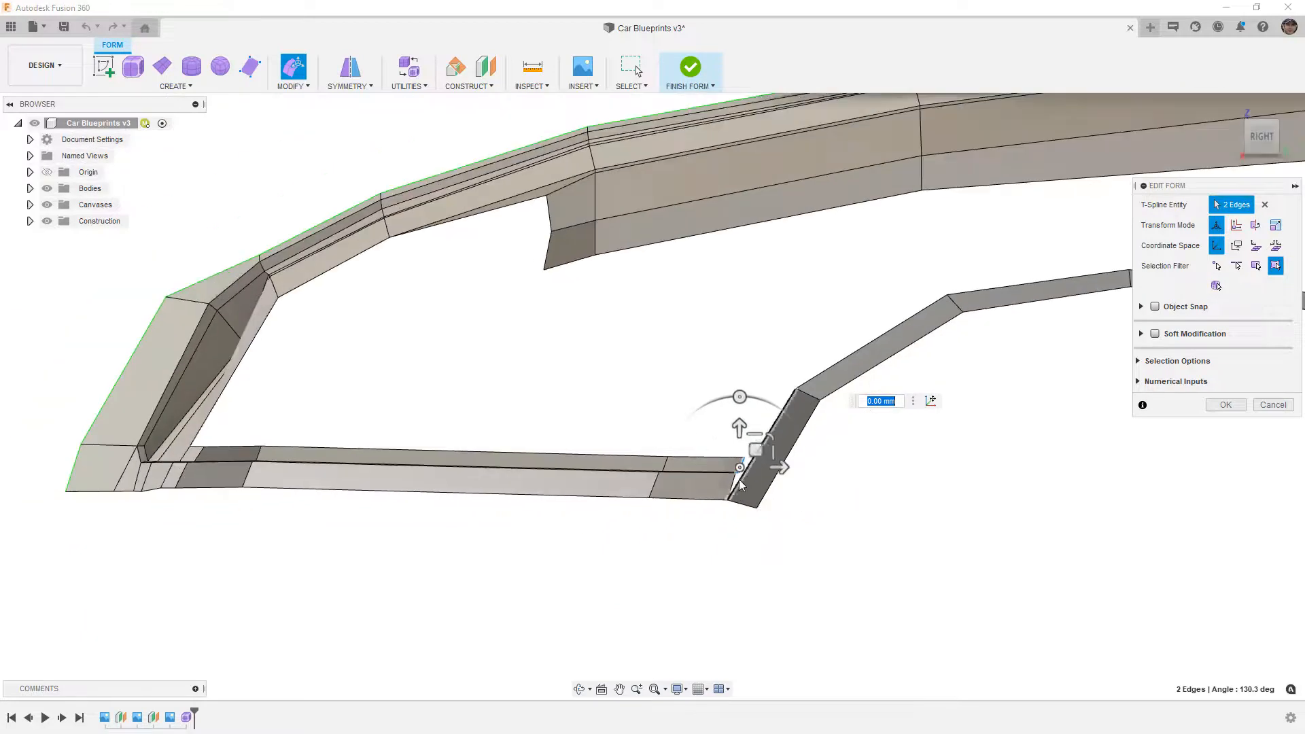
left_click_drag(751, 445, 812, 365)
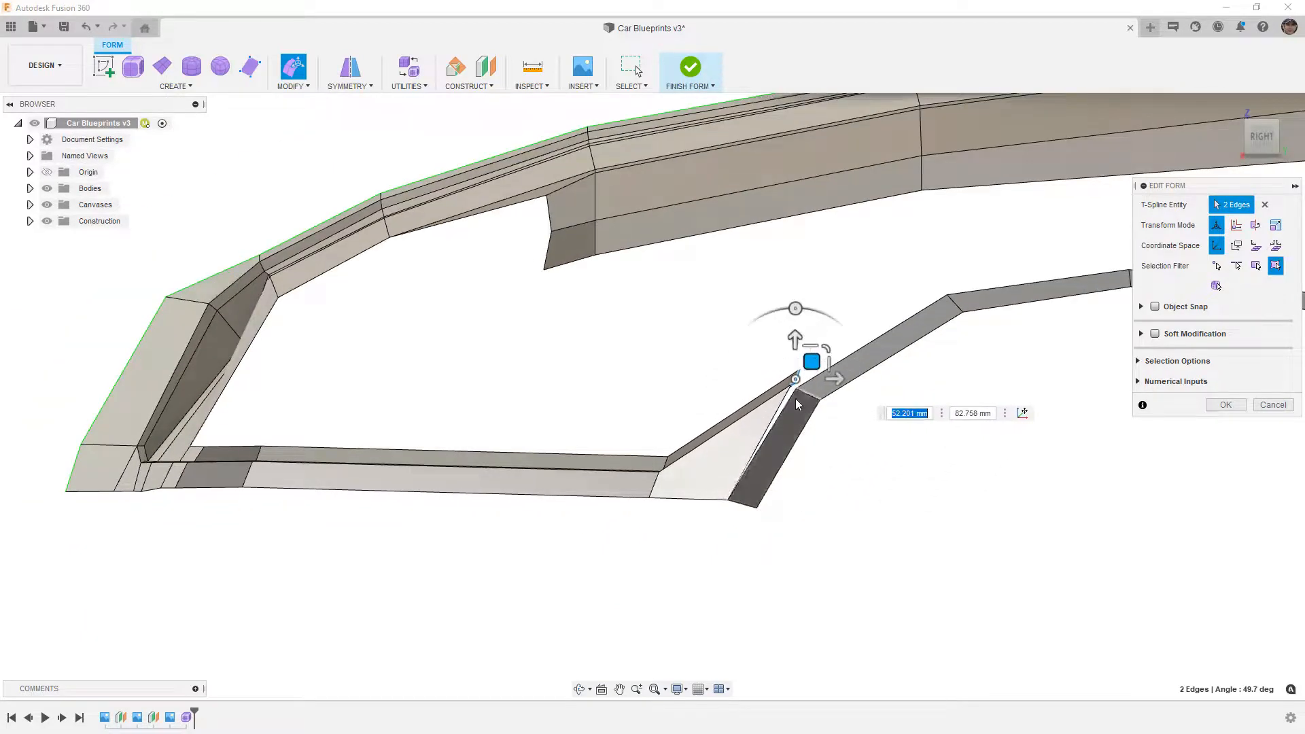
left_click(790, 397)
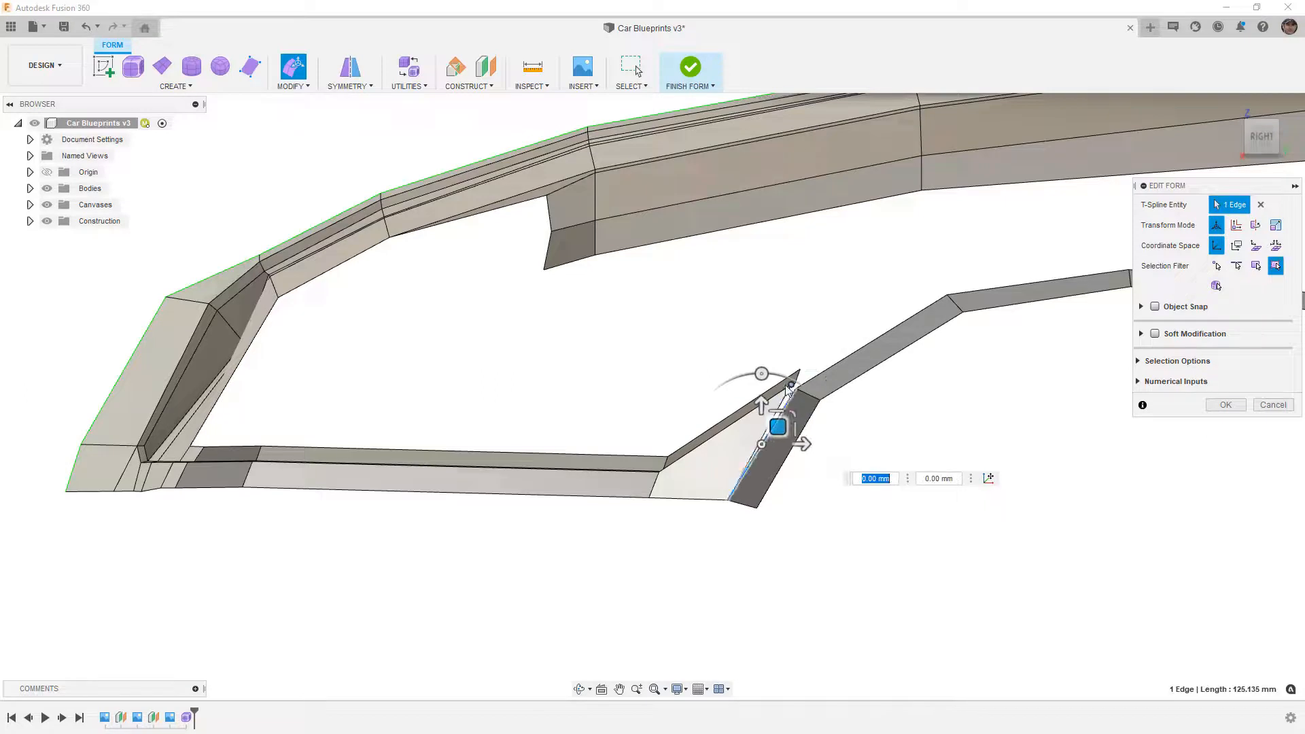
left_click(927, 416)
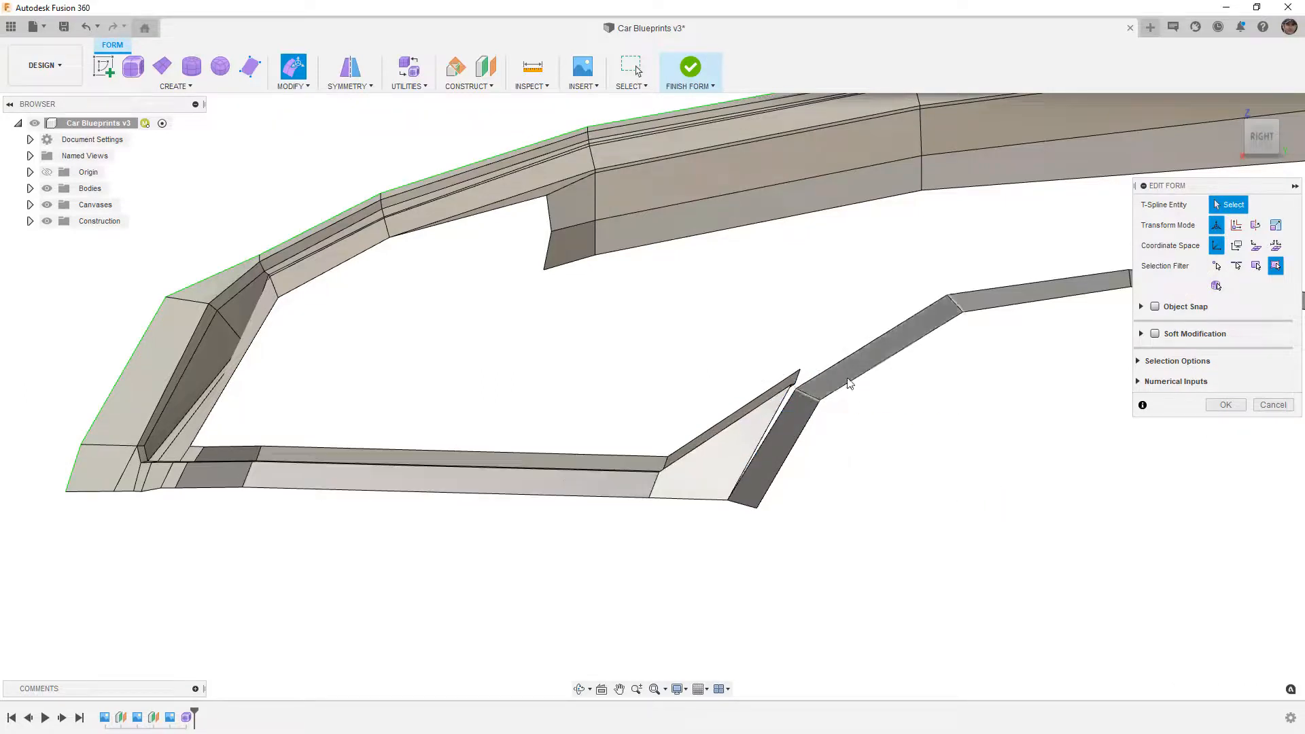
left_click(1222, 405)
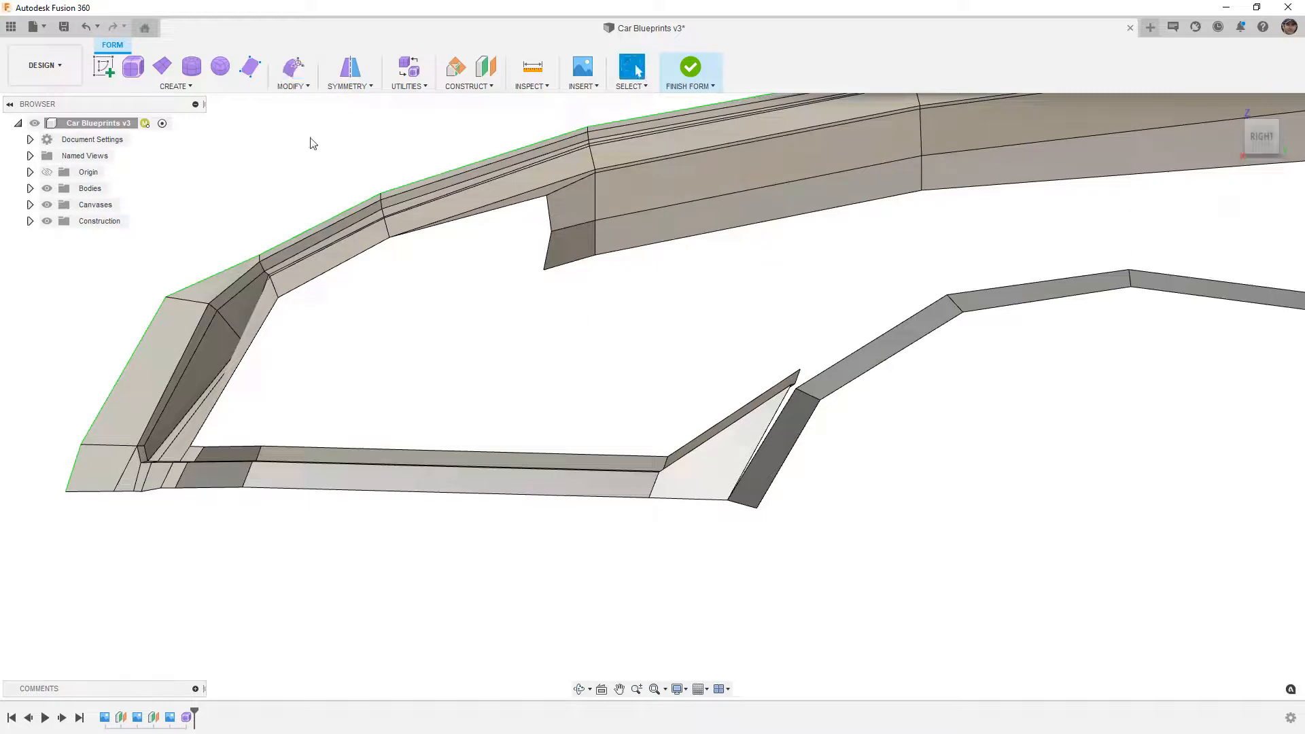
- Merge the lip's rear end edge with the wheel arch's lower front edge using Merge Edge, without maintaining crease edges
left_click(293, 86)
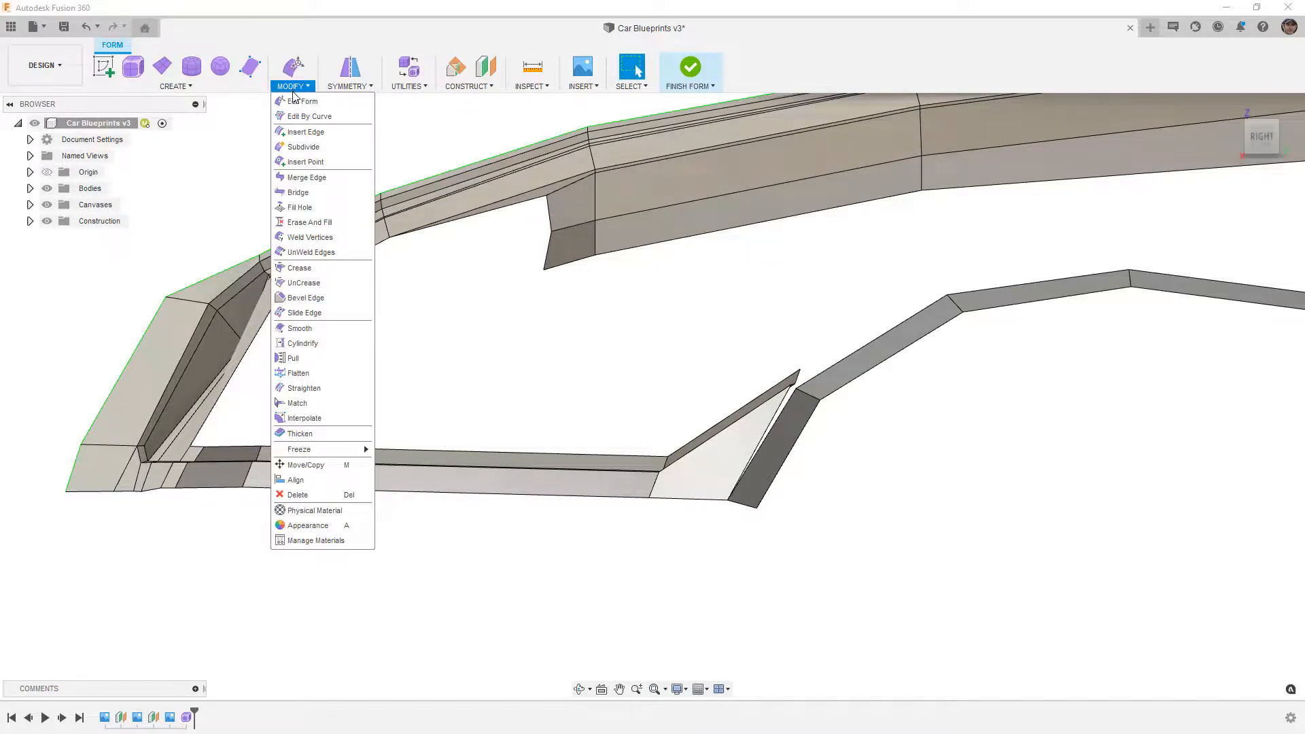
left_click(333, 178)
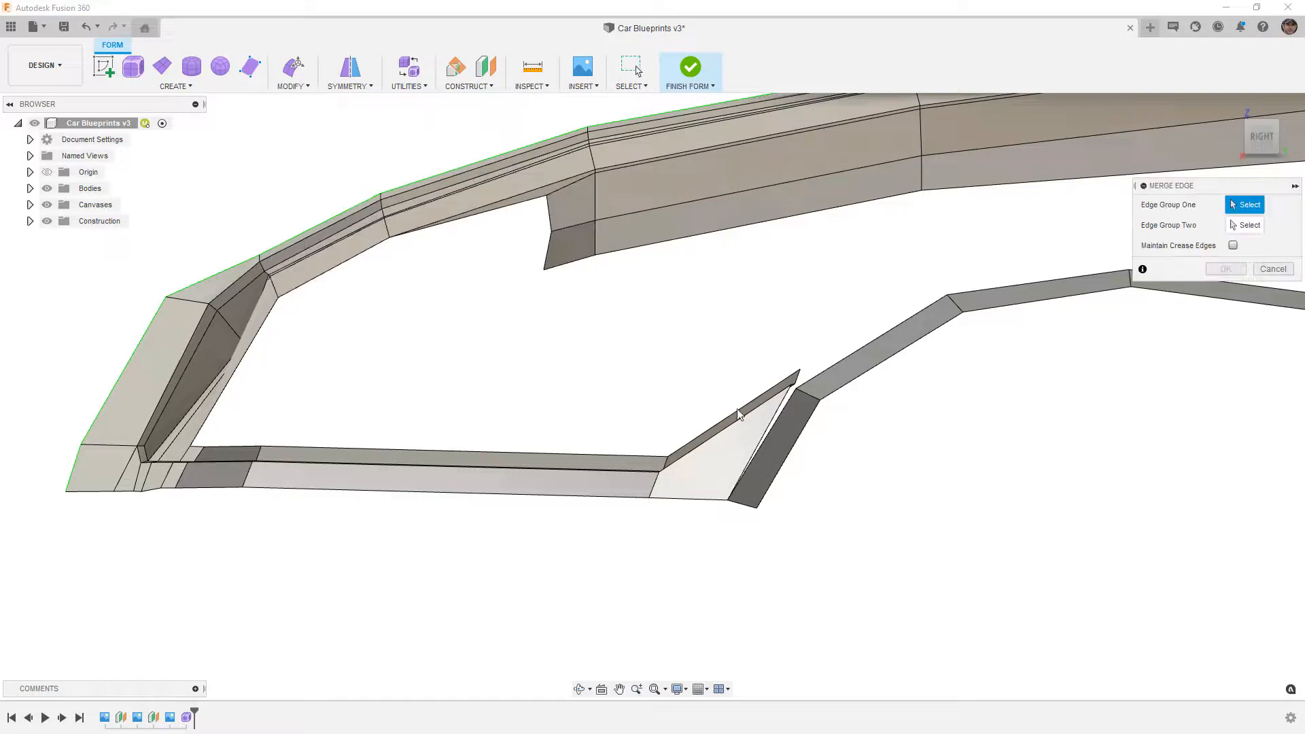
scroll(783, 413, "up", 3)
left_click(778, 413)
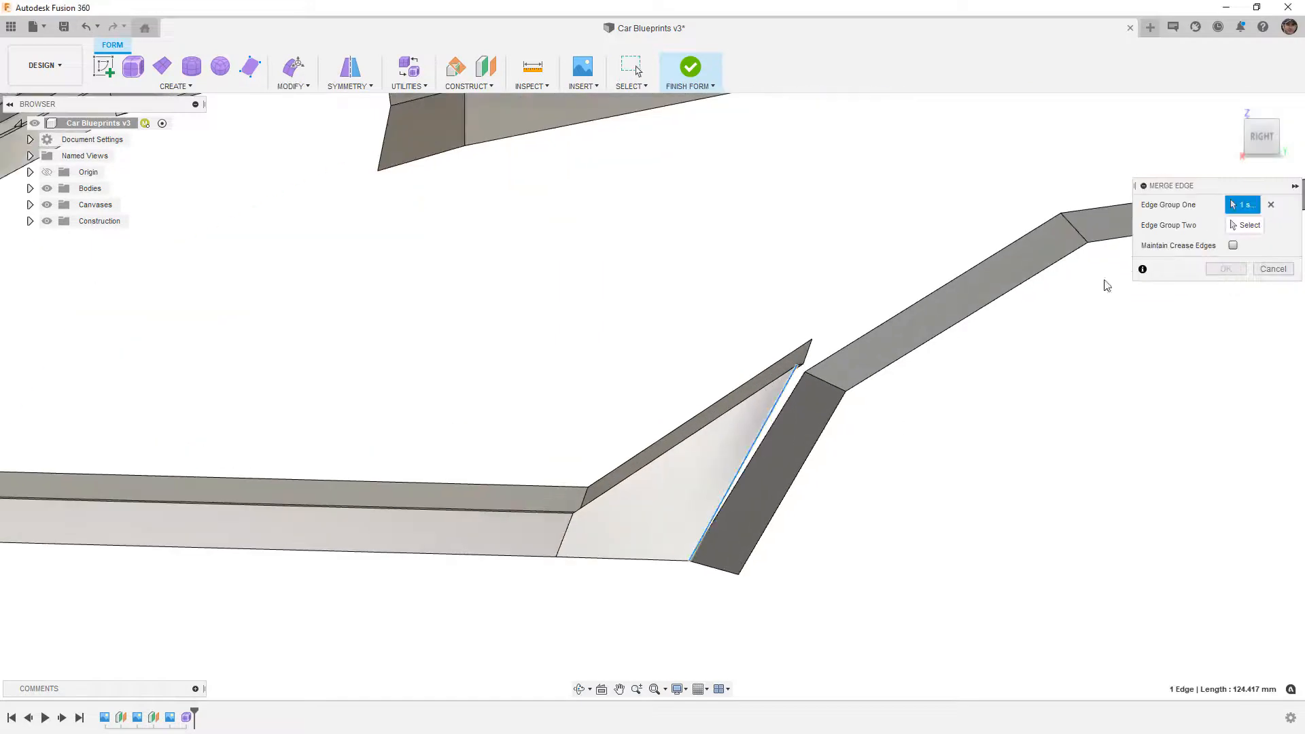
left_click(802, 381)
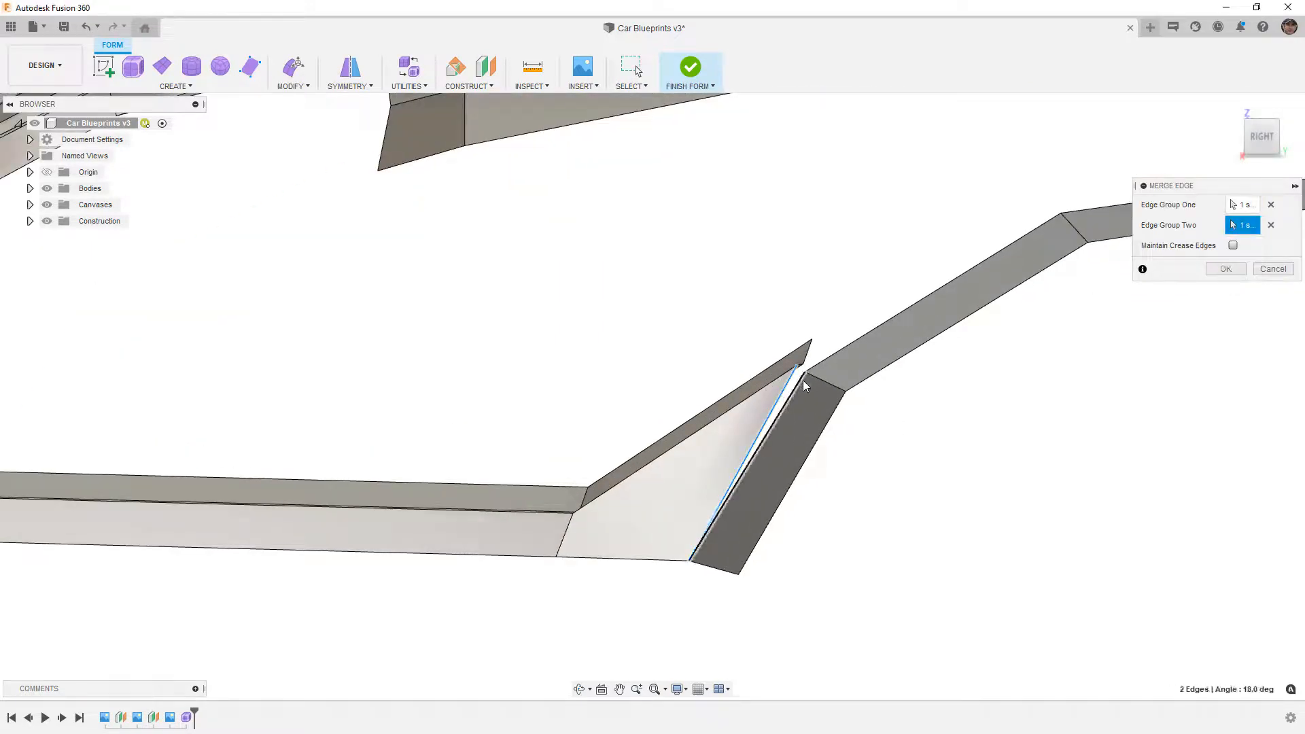
left_click(1226, 269)
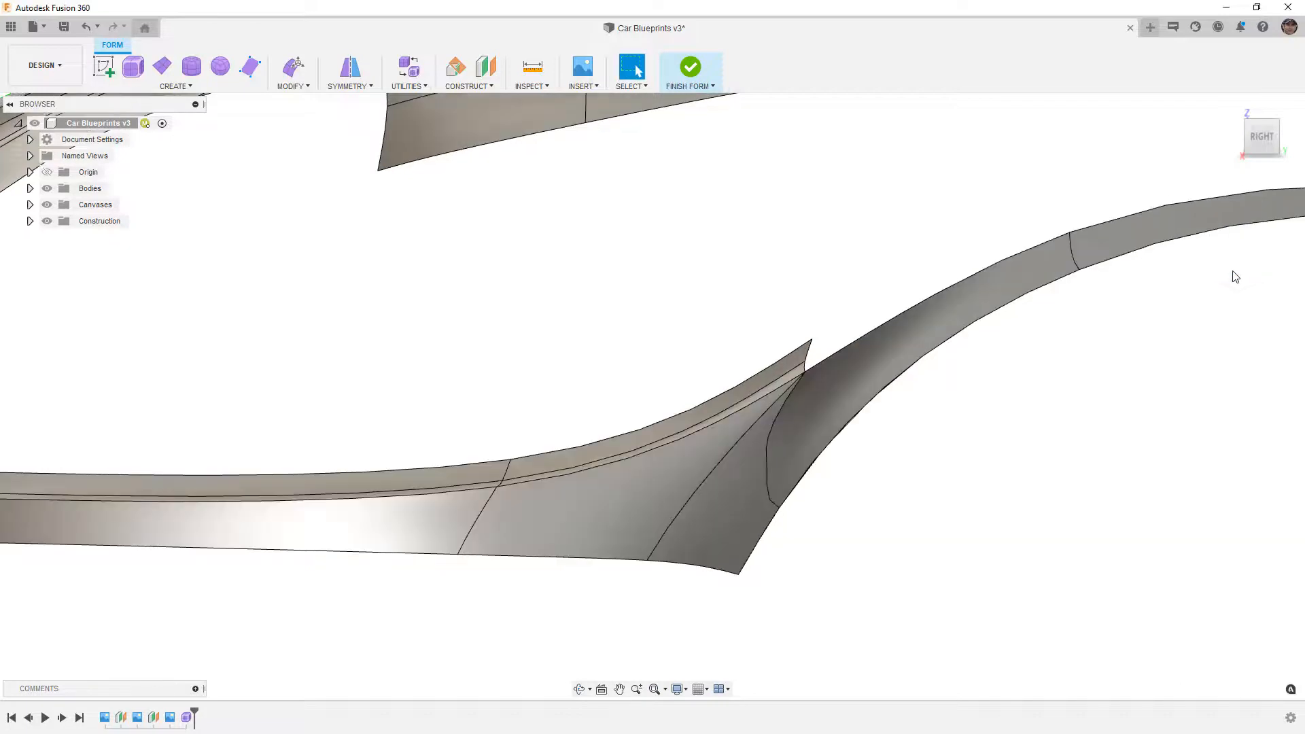
- Switch to box display and move the lip's free upper end edge outward and up toward the wheel arch in the front plane
scroll(969, 367, "down", 3)
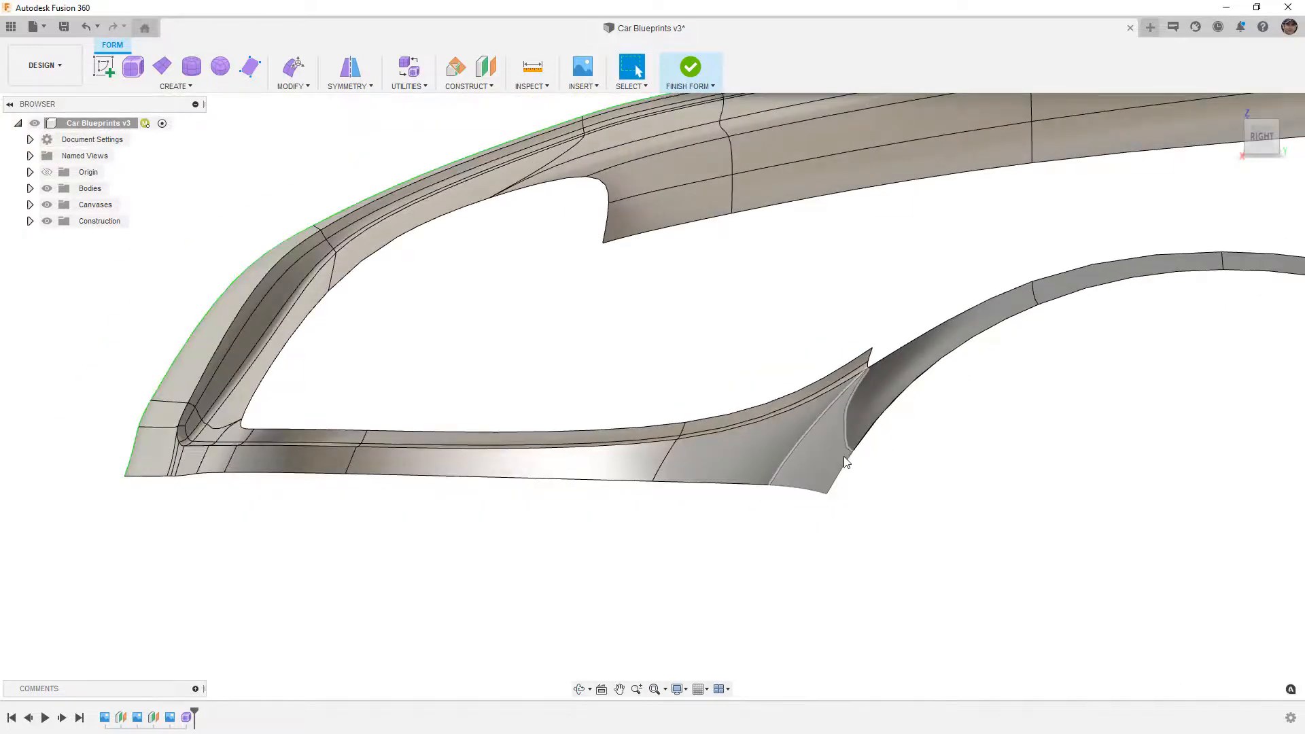
scroll(797, 454, "up", 1)
middle_click_drag(797, 454, 766, 463, "shift")
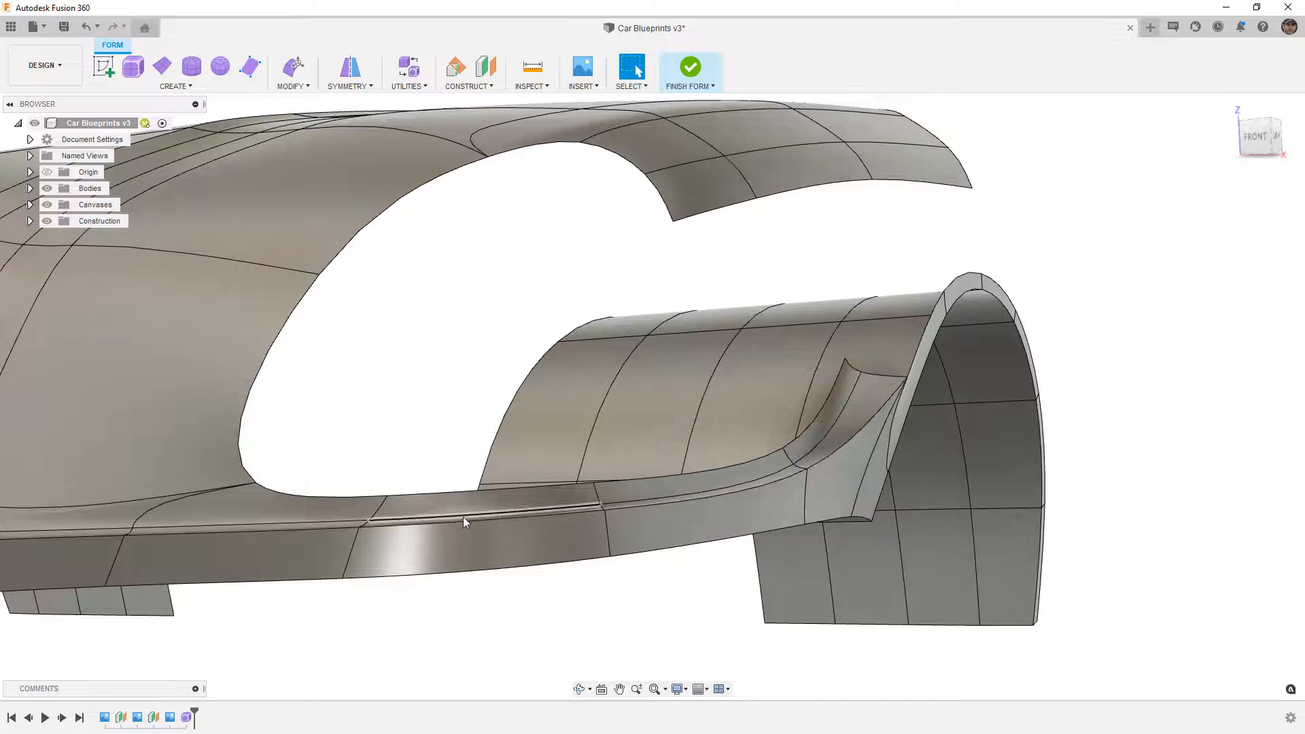
left_click(872, 387)
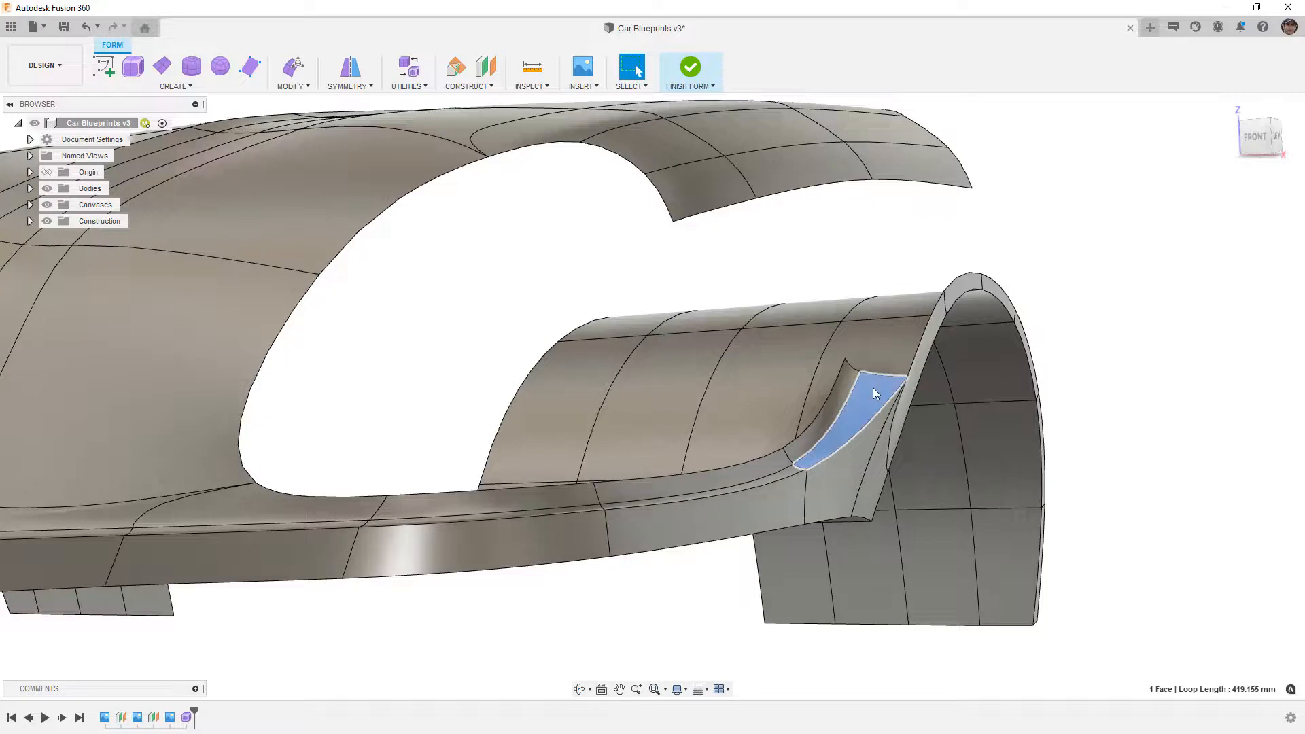
key("ctrl+1")
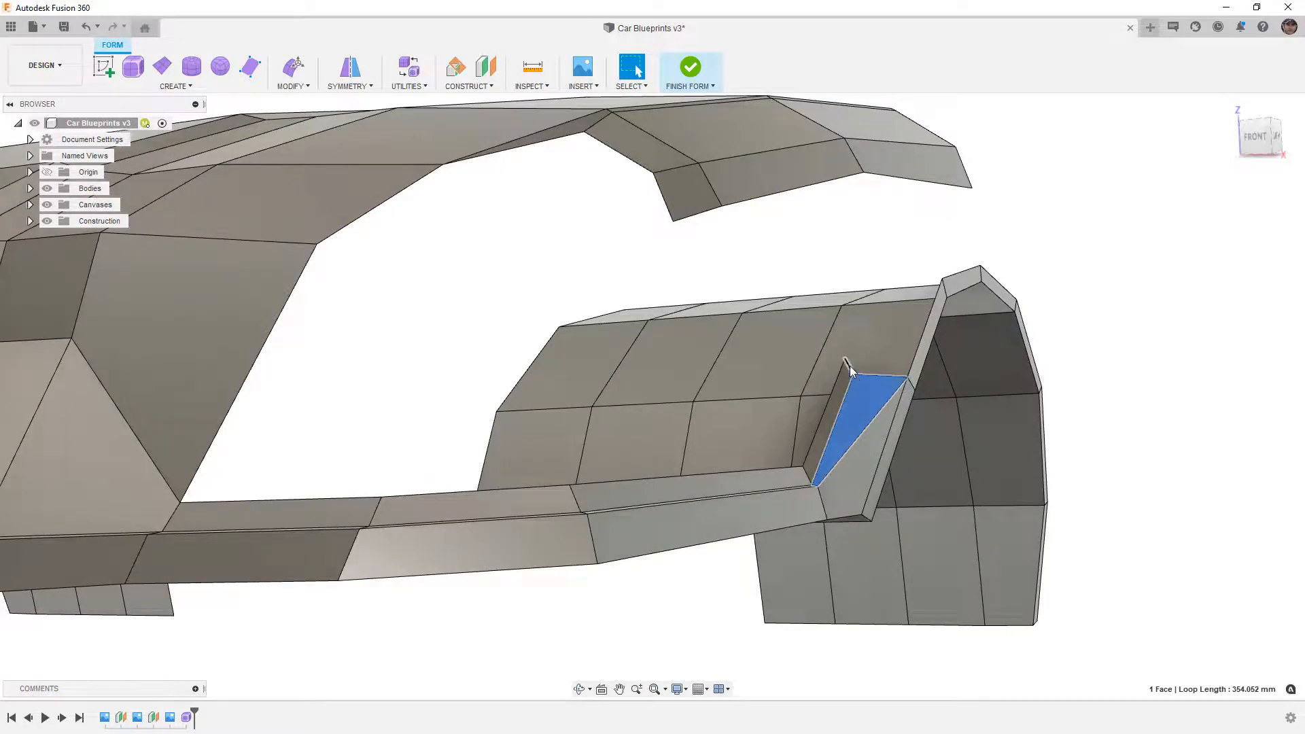
left_click(849, 365)
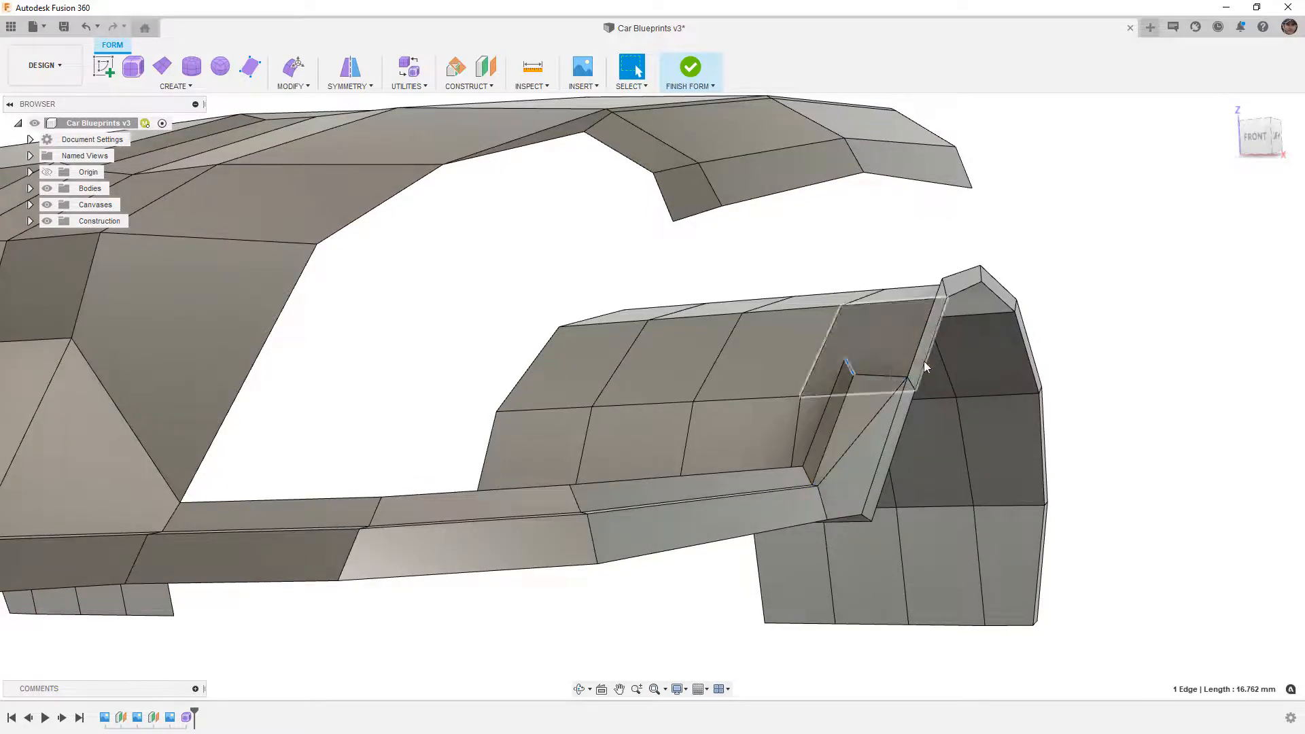
left_click(1258, 136)
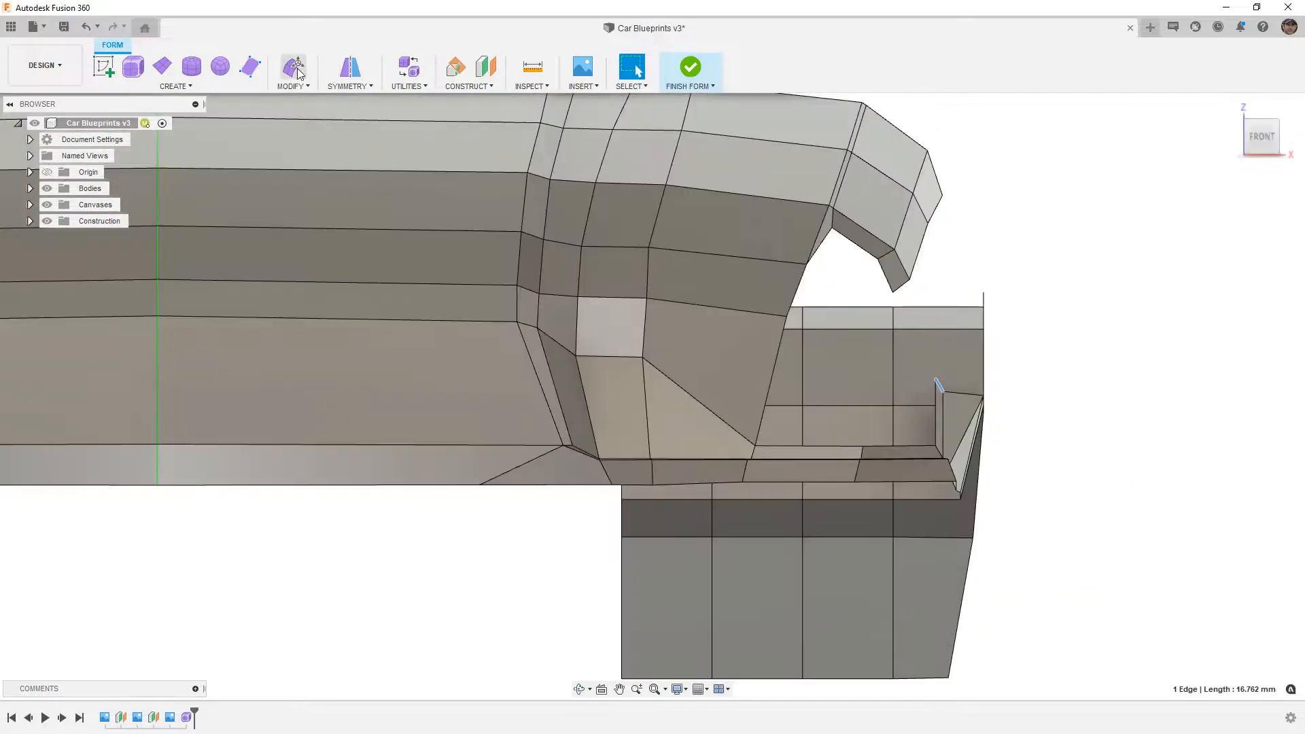
left_click(303, 73)
left_click_drag(955, 370, 994, 342)
left_click(1007, 382)
- Move the top vertex of the lip's free end about 10 mm outward and 8 mm up in the front plane
scroll(993, 367, "up", 8)
scroll(980, 372, "down", 1)
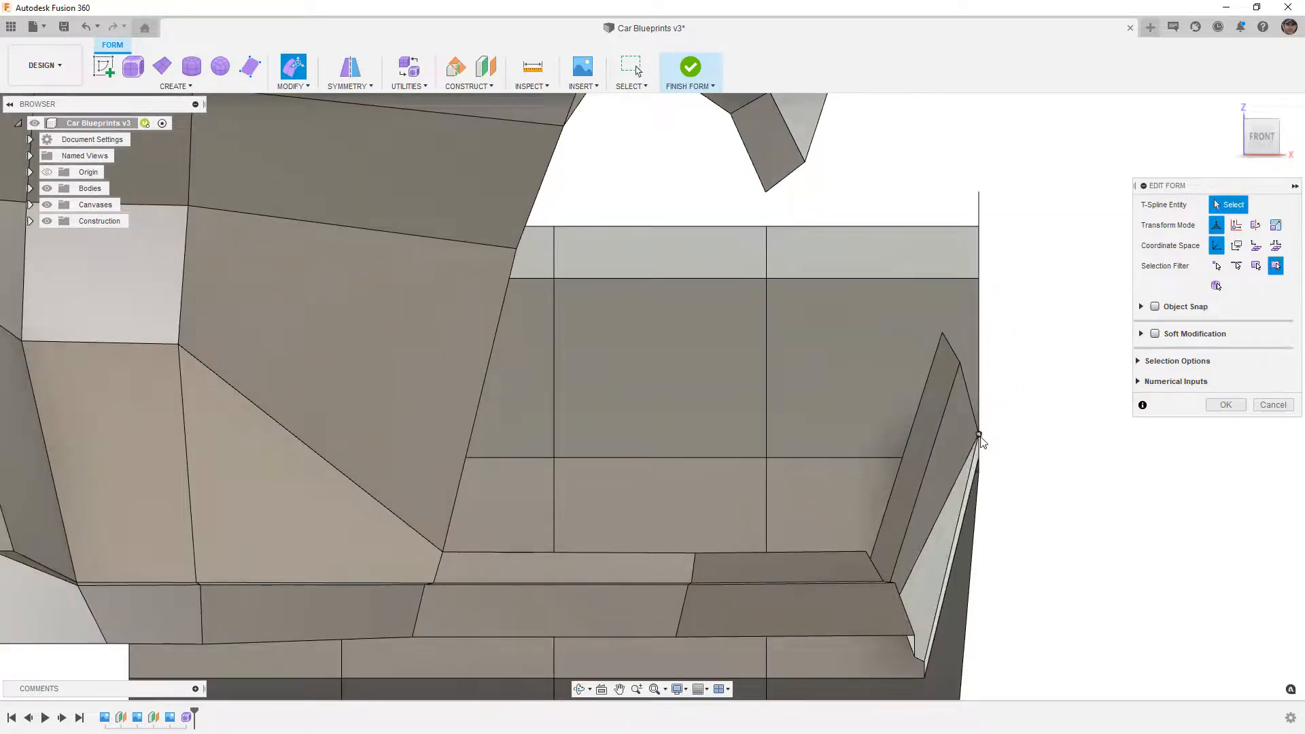
left_click(960, 362)
left_click_drag(961, 360, 981, 299)
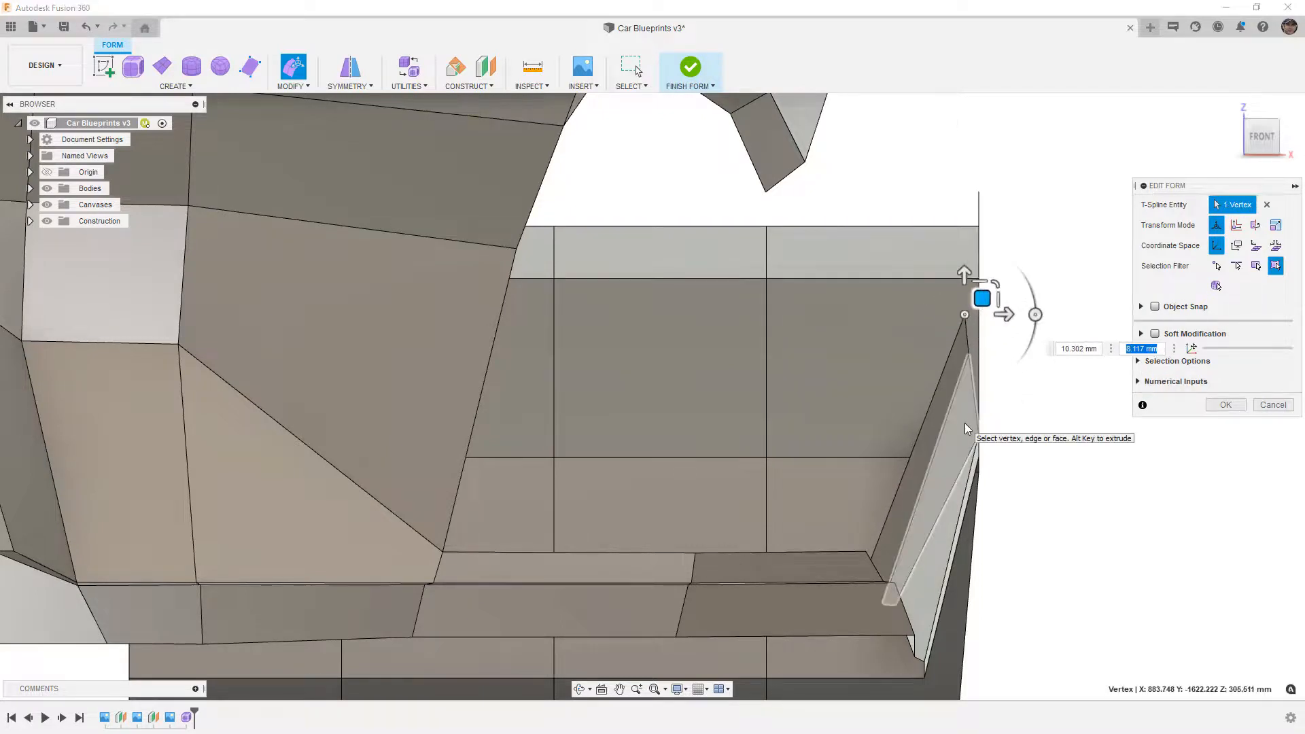
- Examine the smooth-display joint between the lip and the wheel arch from several angles, with and without visible edges
key("alt+3")
scroll(941, 433, "down", 5)
left_click(1033, 508)
middle_click_drag(1033, 508, 950, 477, "shift")
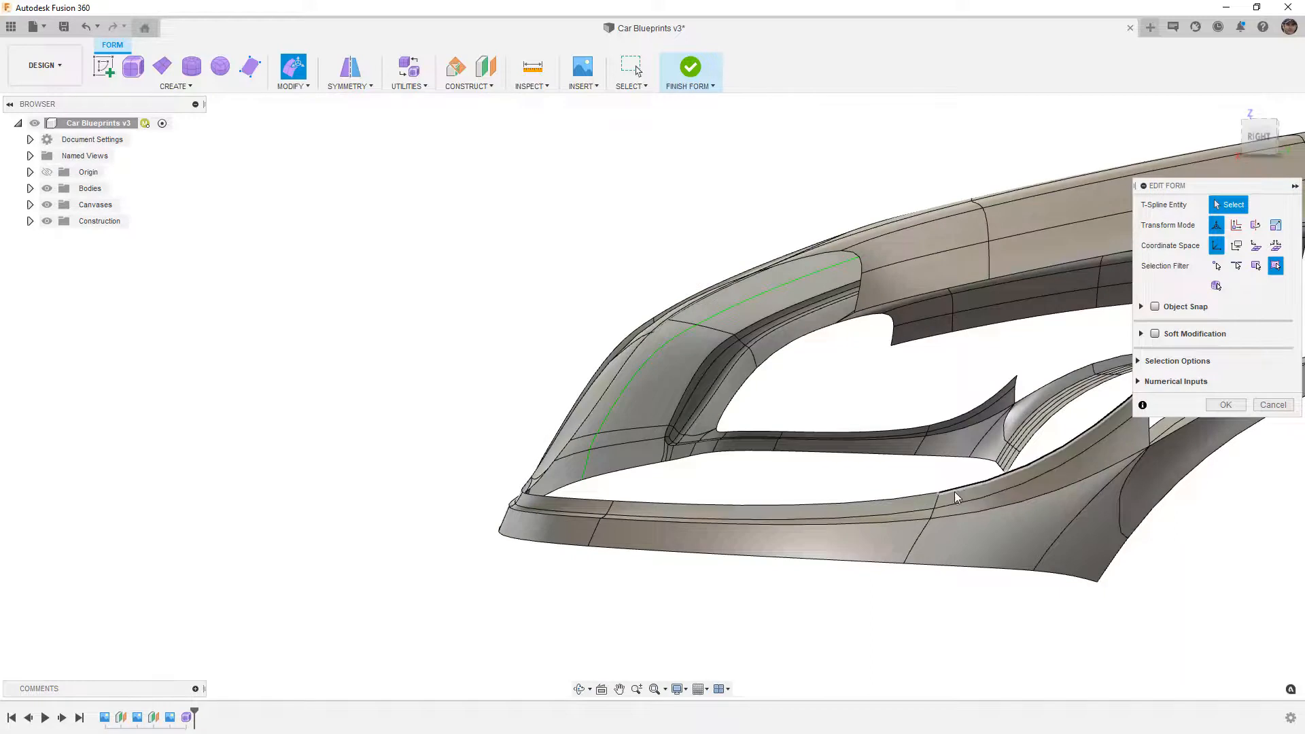
key("ctrl+4")
middle_click_drag(871, 510, 997, 534, "shift")
scroll(1021, 475, "up", 3)
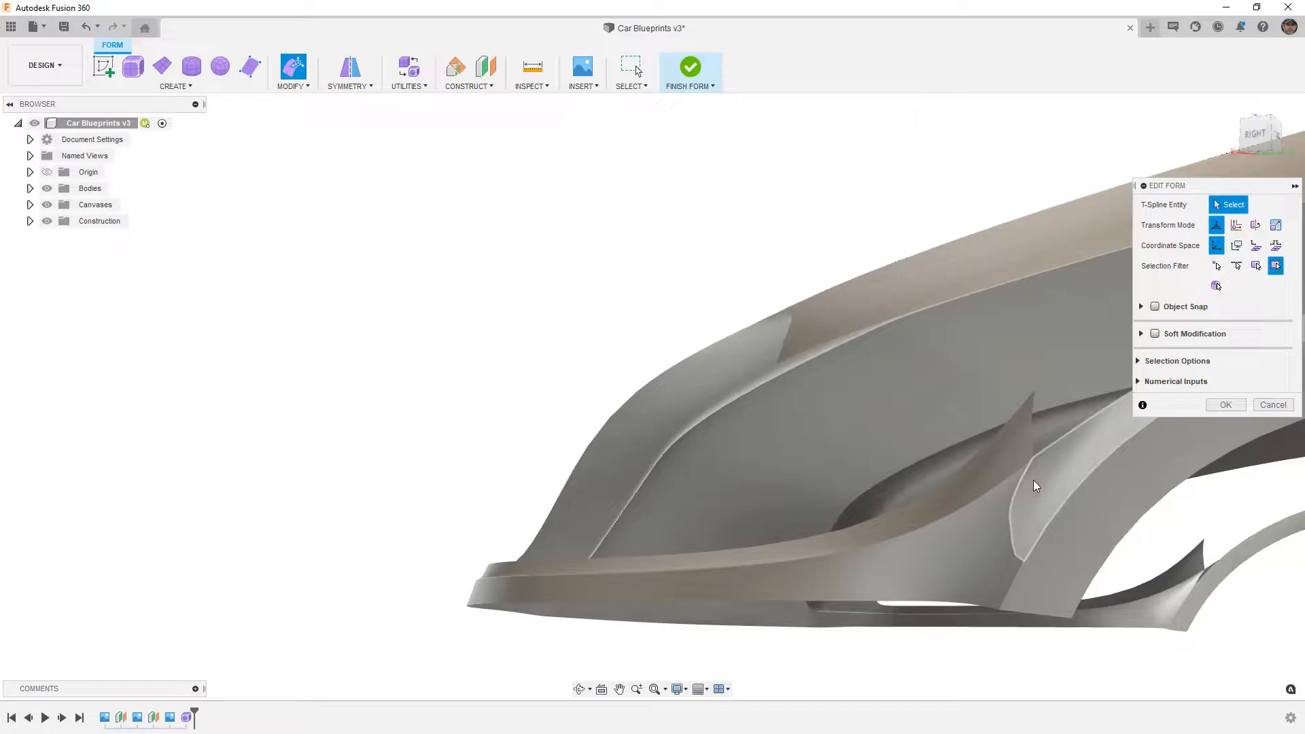
scroll(1002, 449, "down", 5)
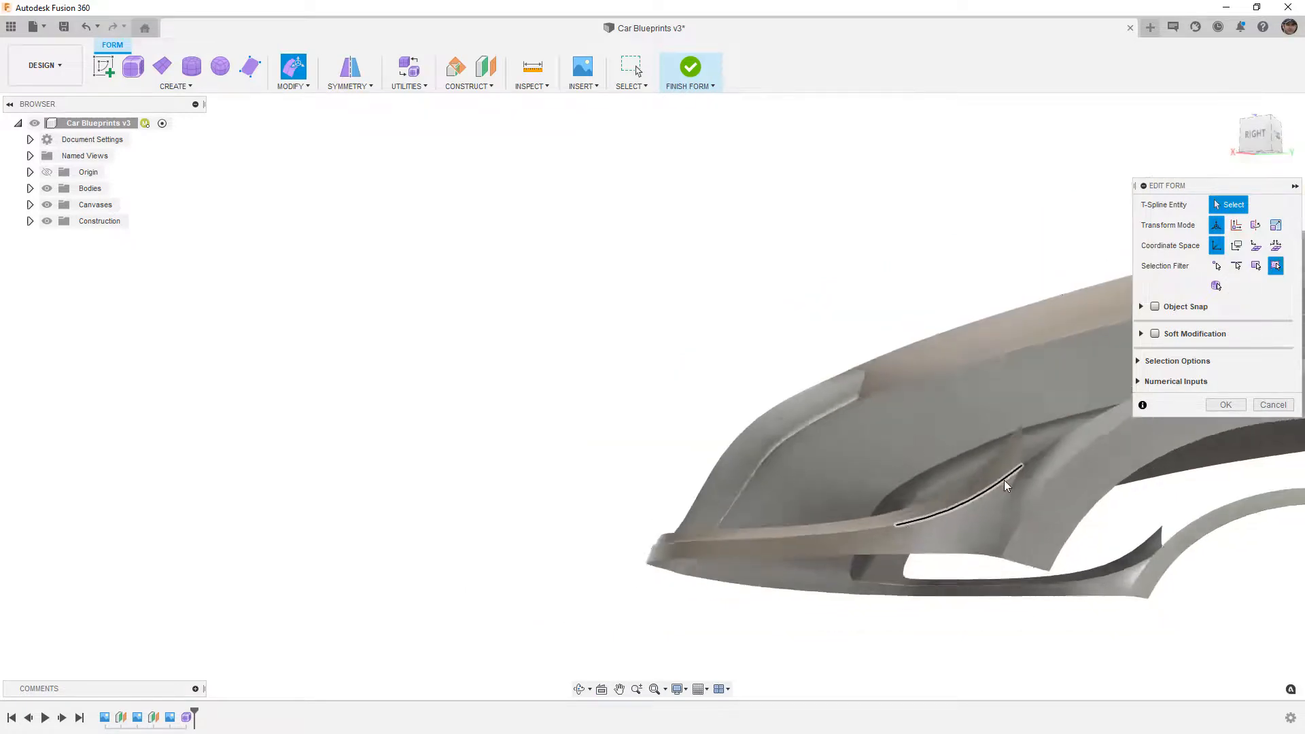
middle_click_drag(903, 524, 949, 526, "shift")
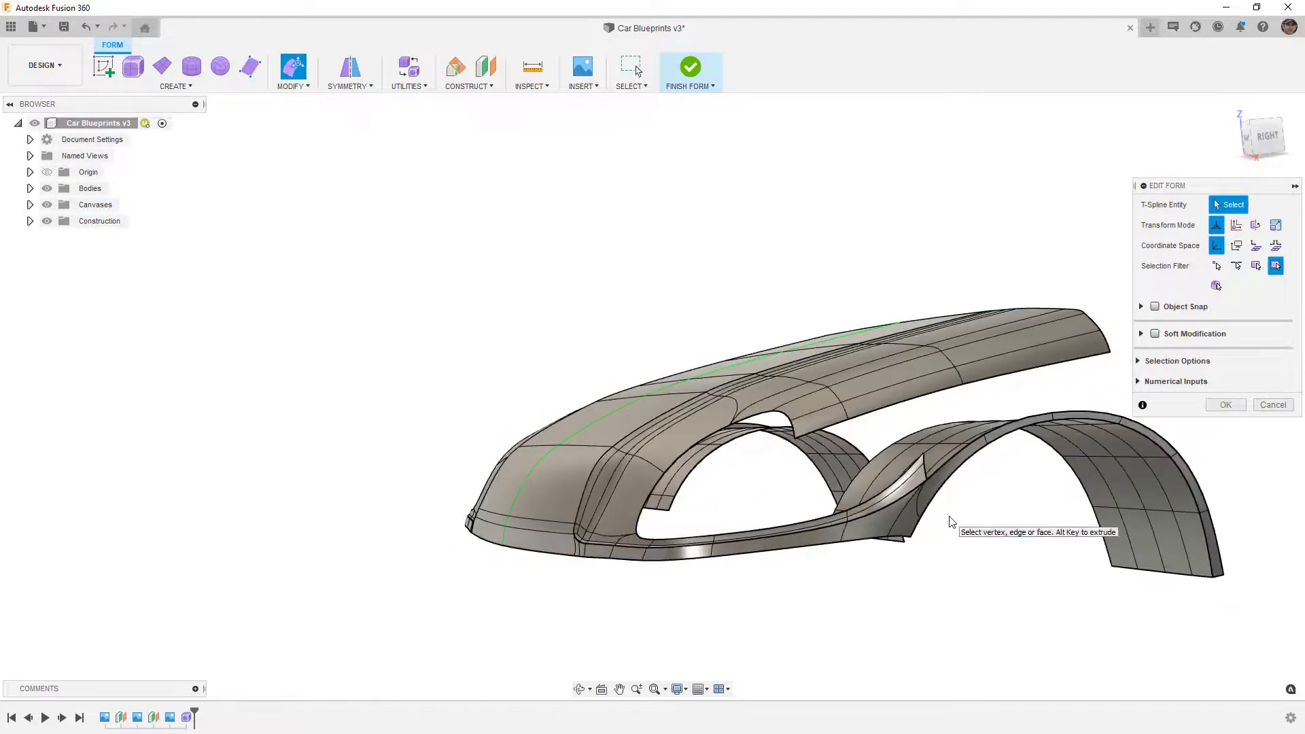
- Move the lip's rear end and the wheel arch's lowest front cross edges forward and down in box display, and finish Edit Form
left_click(1271, 140)
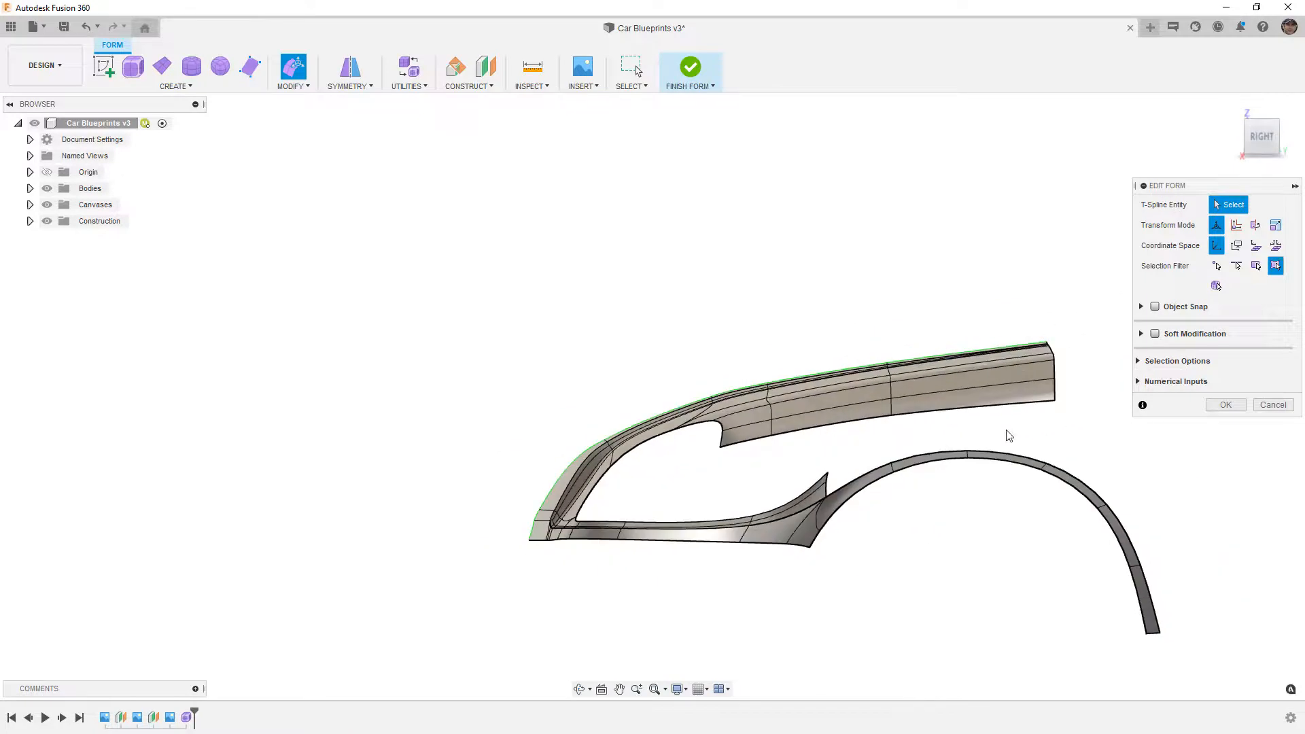
scroll(801, 517, "up", 3)
scroll(801, 516, "up", 2)
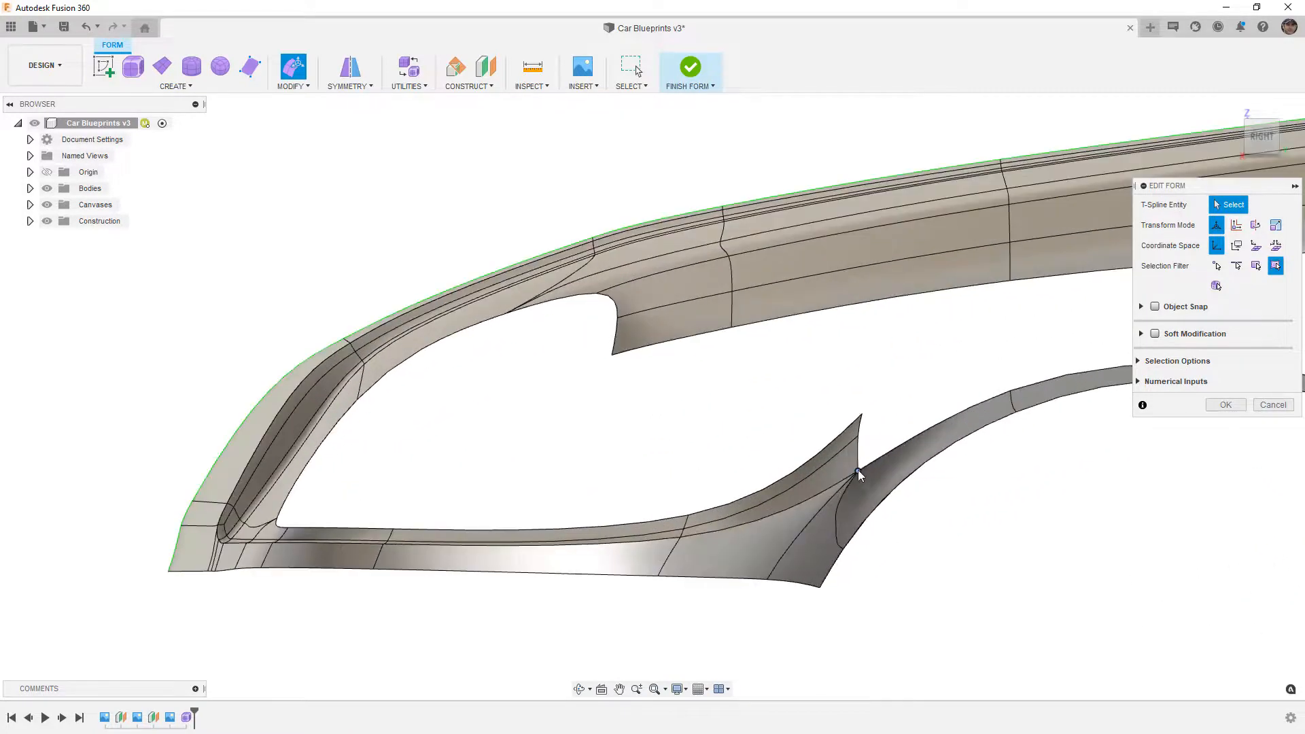
double_click(859, 440)
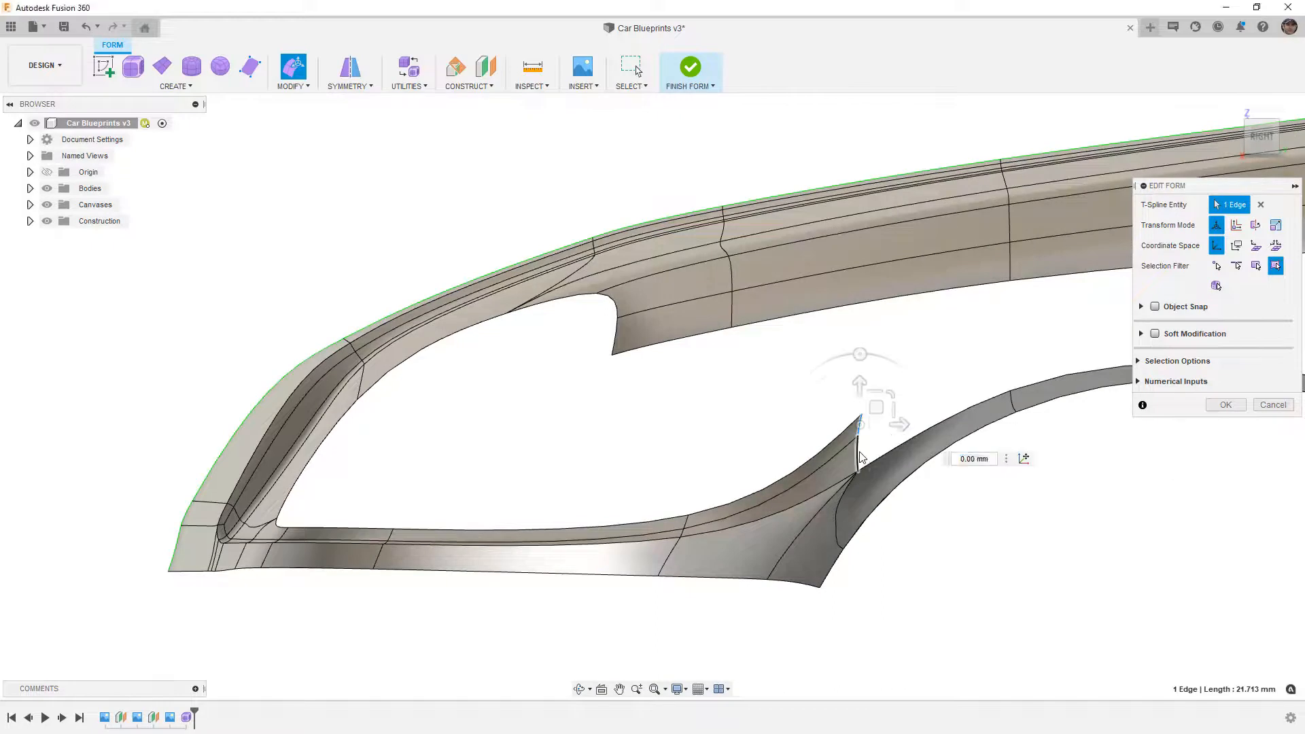
key("alt+1")
left_click_drag(875, 423, 917, 509)
left_click(880, 483)
left_click(889, 502)
left_click_drag(898, 466, 866, 495)
left_click_drag(865, 498, 862, 497)
middle_click_drag(842, 515, 867, 554, "shift")
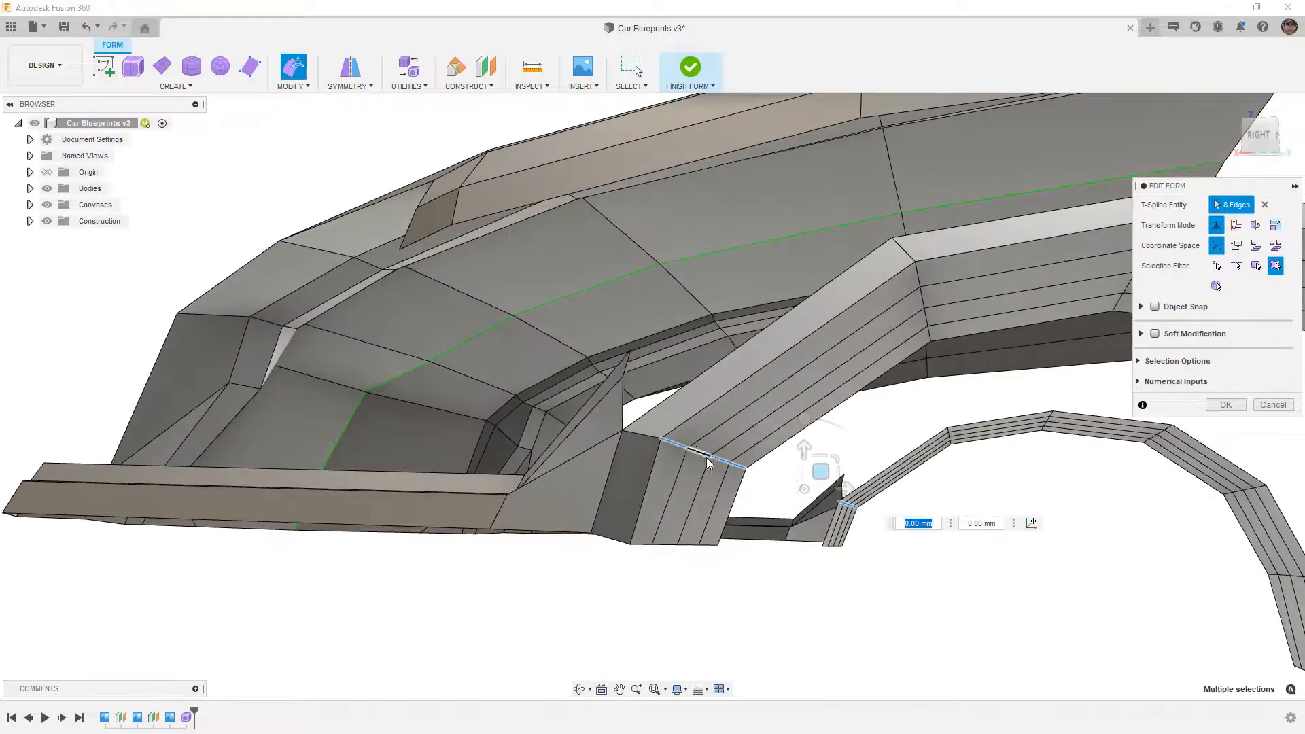
left_click(858, 609)
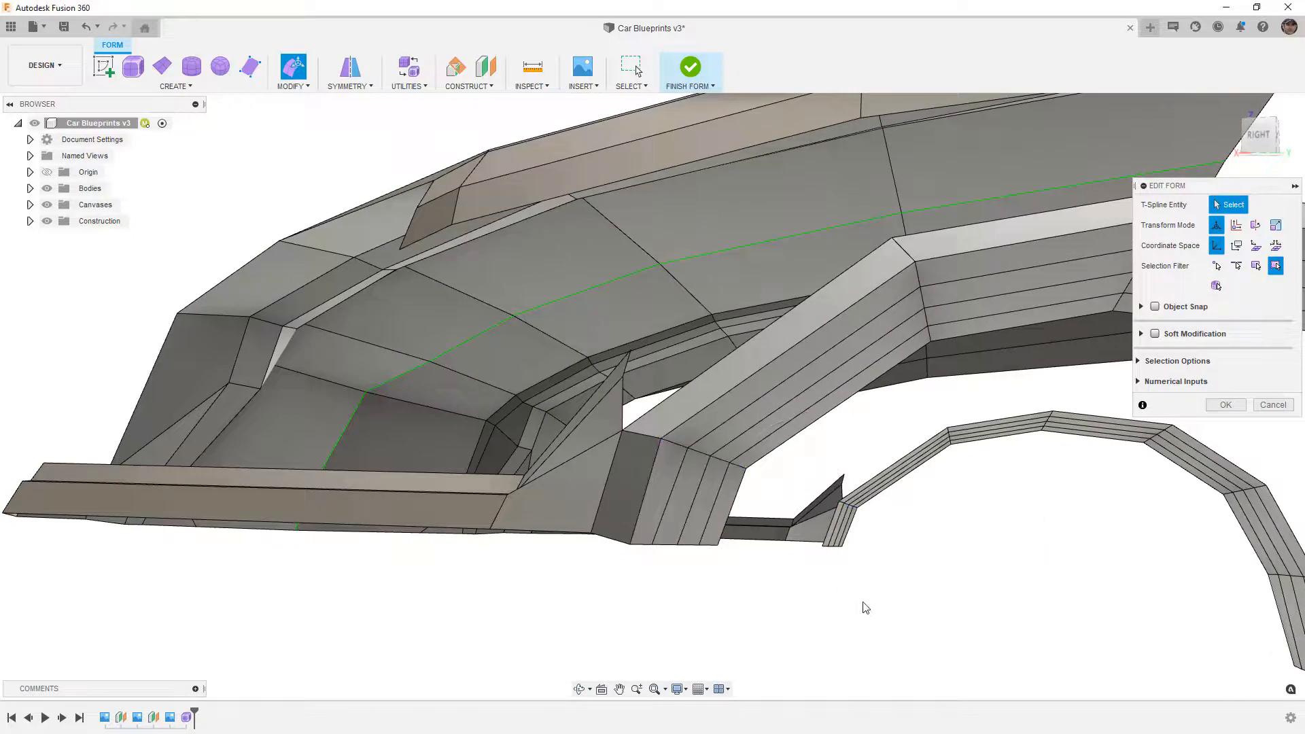
left_click(1262, 141)
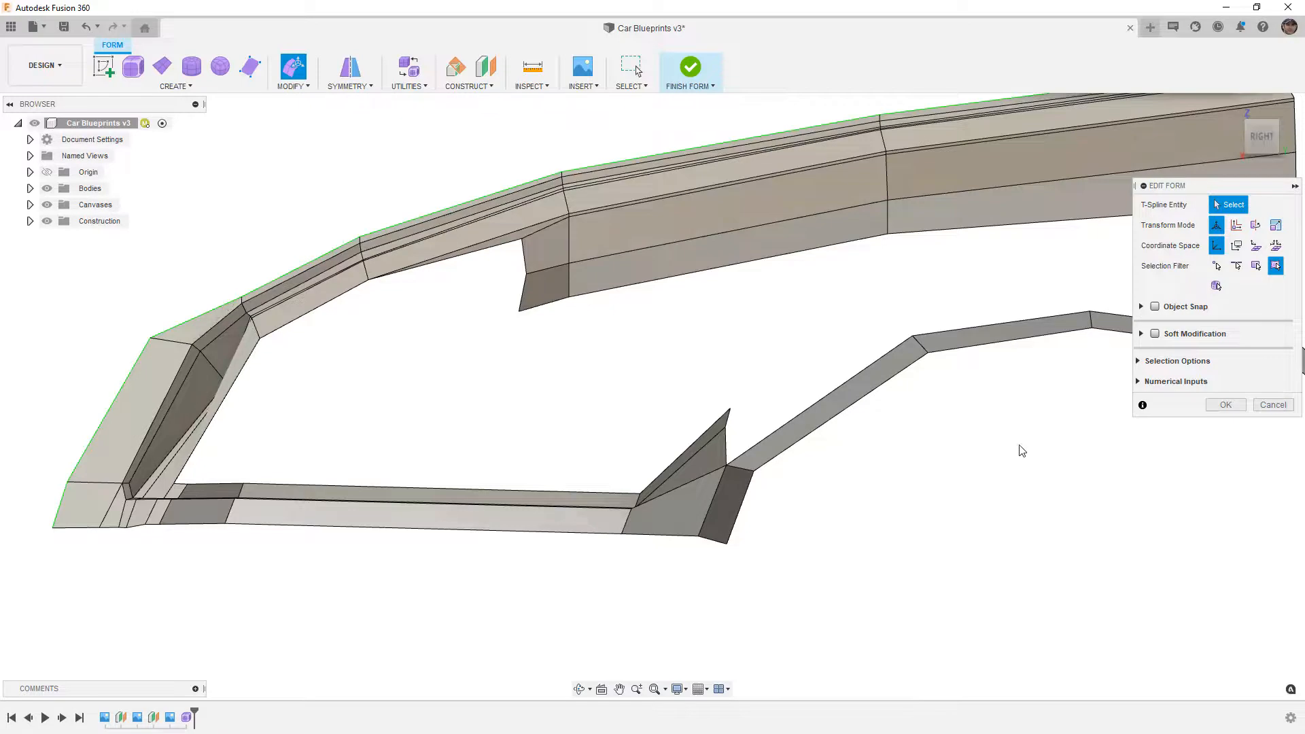
middle_click_drag(942, 426, 948, 429, "shift")
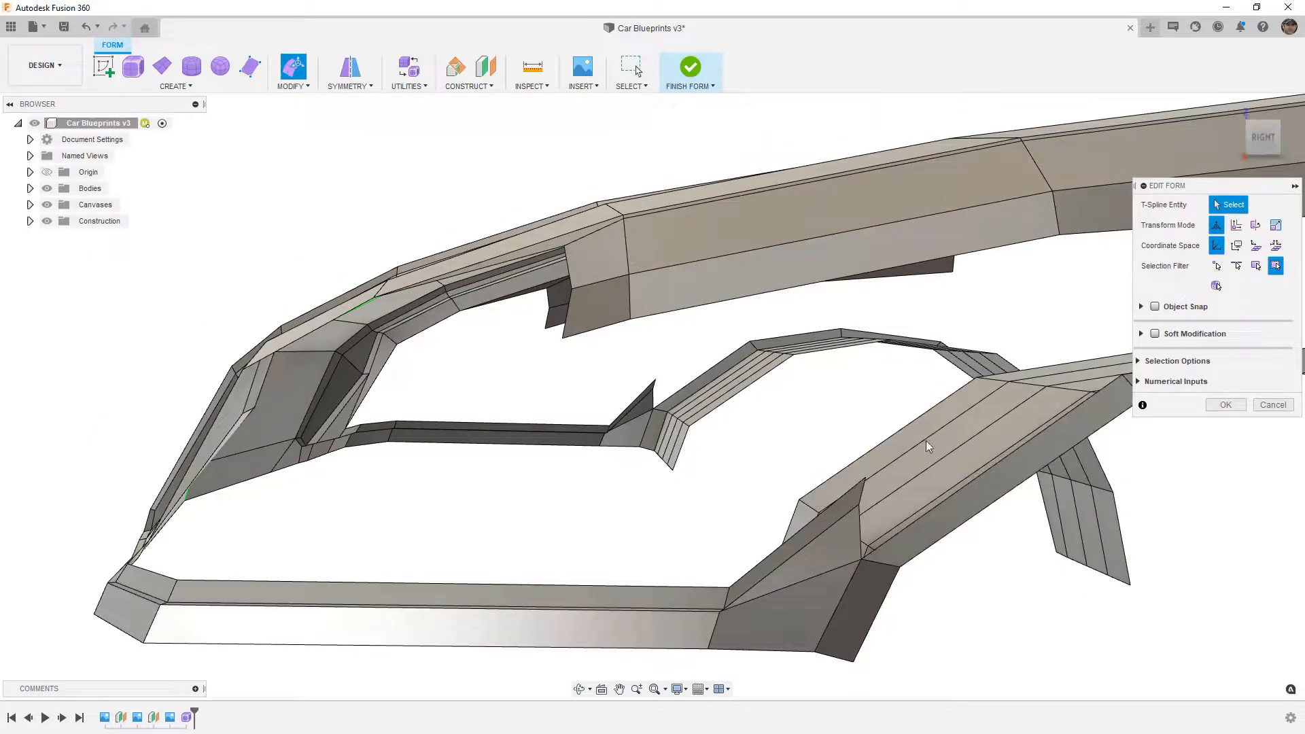
left_click(1227, 404)
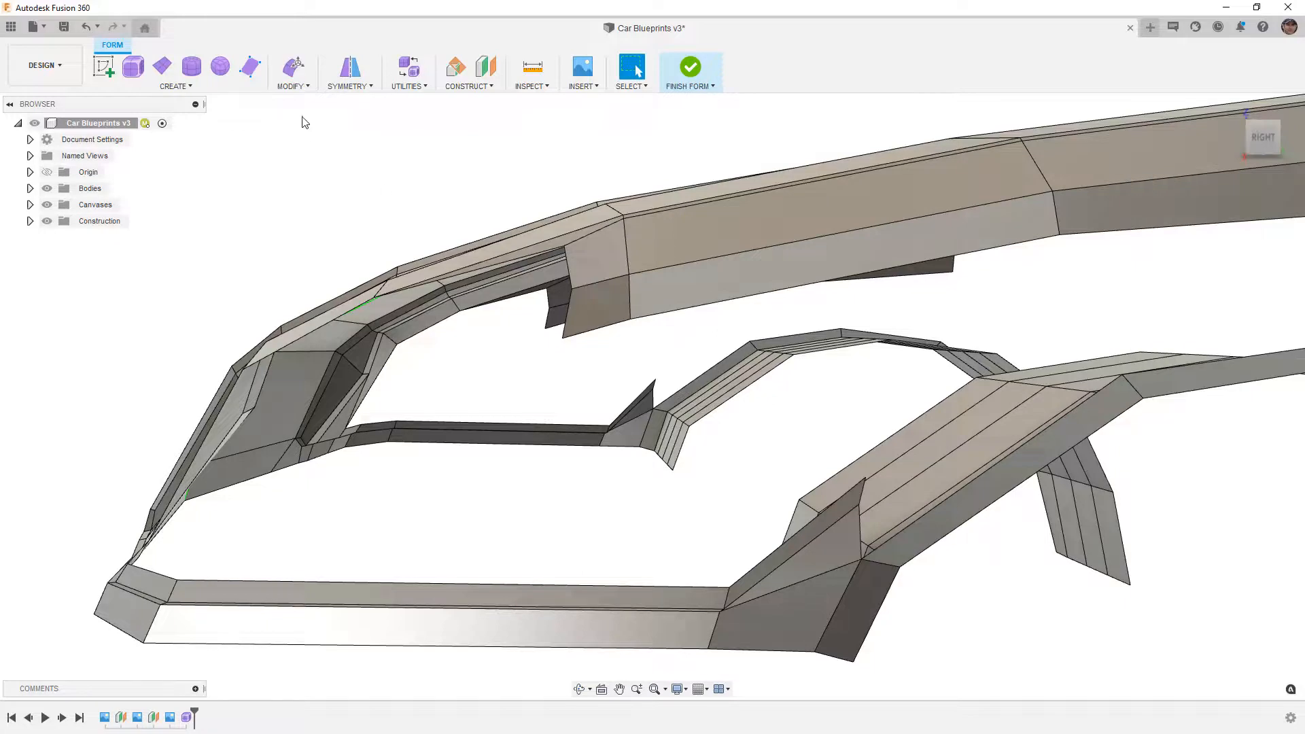
- Insert a new edge across the wheel arch's front section, from its inner face to the outer rim edge, using Insert Point in Simple mode
left_click(305, 90)
left_click(305, 162)
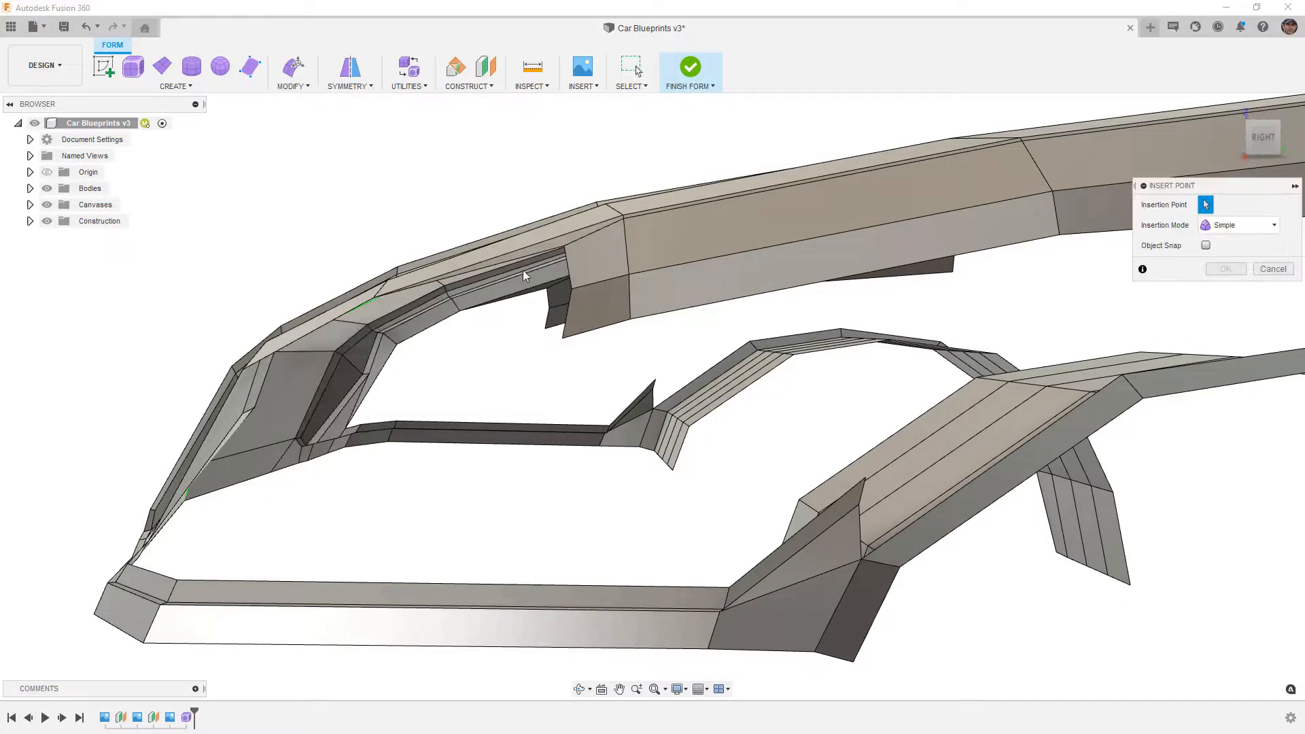
left_click(889, 438)
left_click(1022, 483)
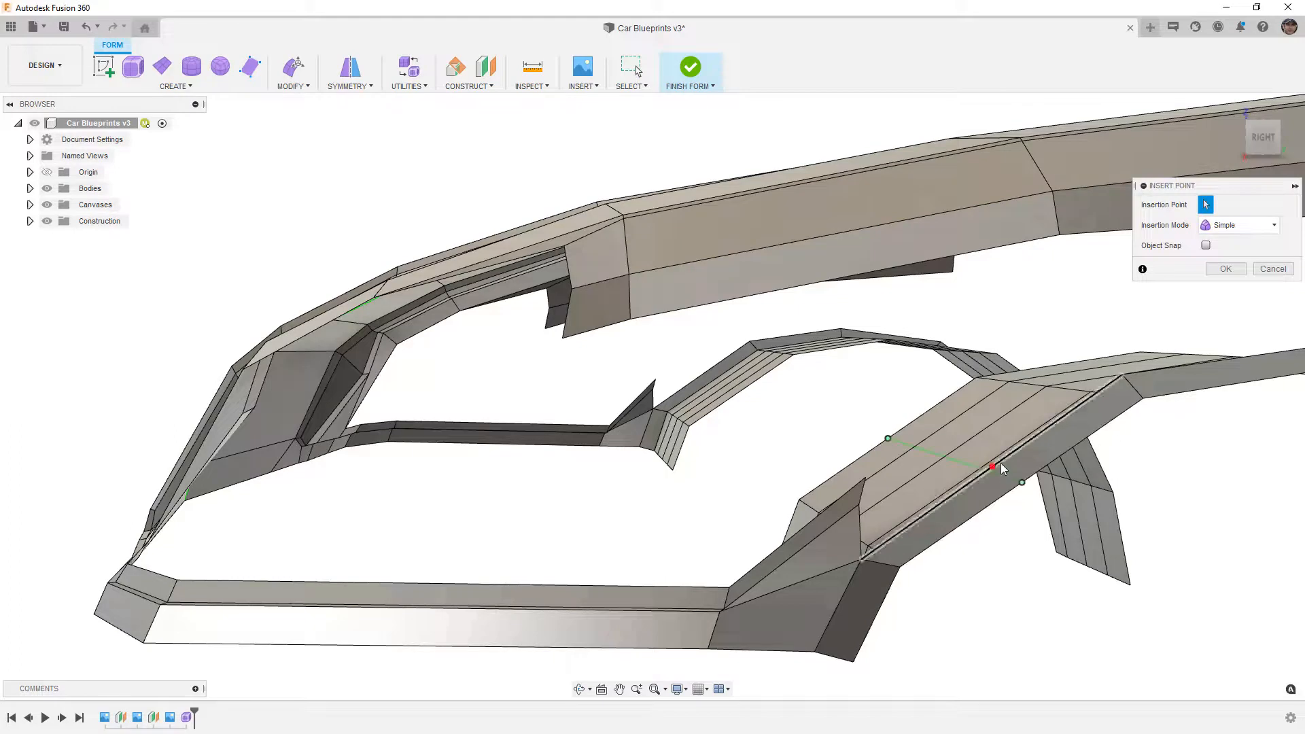
left_click(1225, 268)
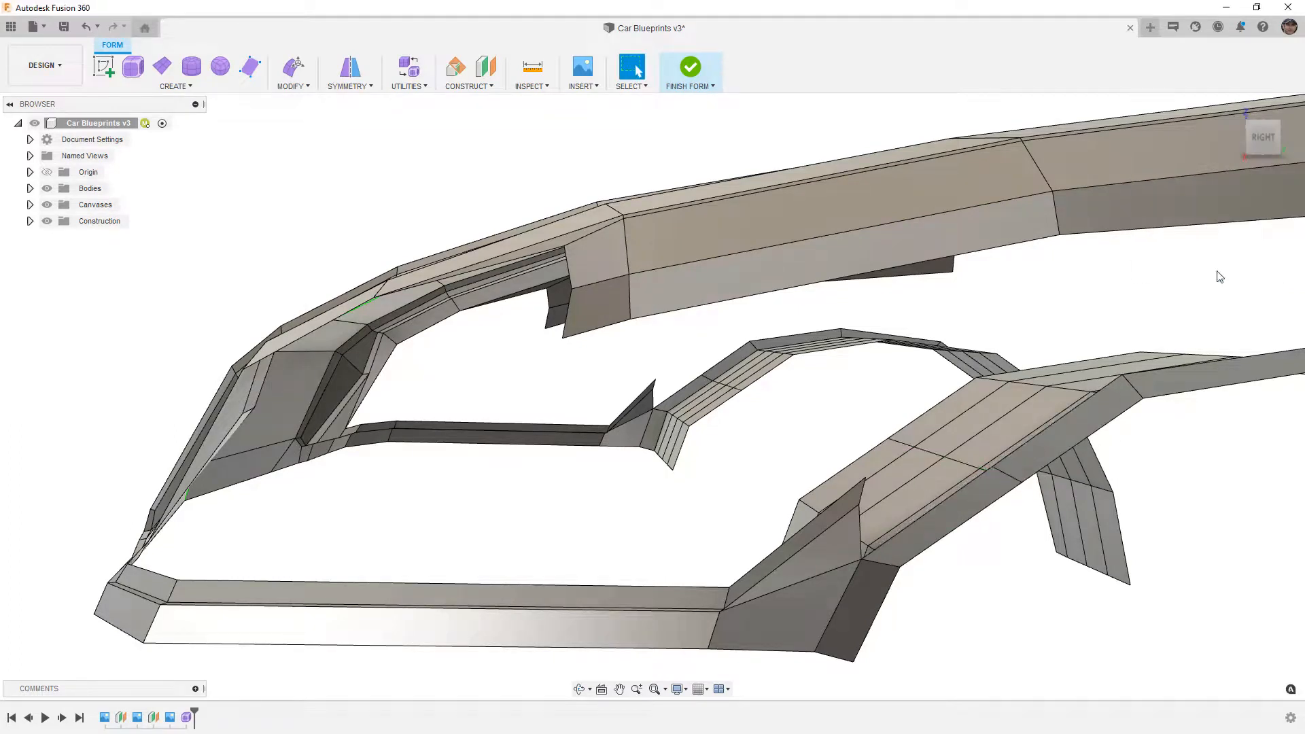
- Move the newly inserted cross edges on the wheel arch's front section slightly forward and up in the side plane, and switch to smooth display
middle_click_drag(869, 424, 888, 361, "shift")
left_click_drag(988, 454, 1070, 517)
left_click(1263, 144)
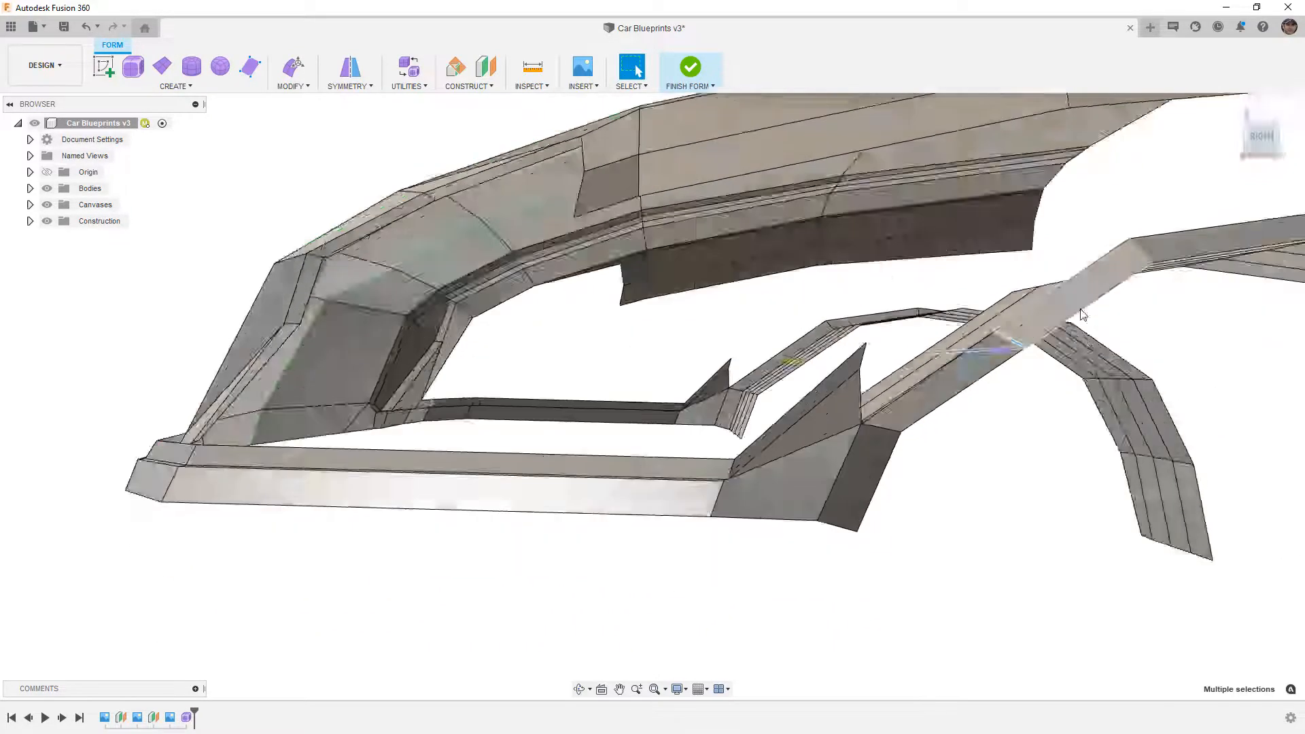
left_click(291, 70)
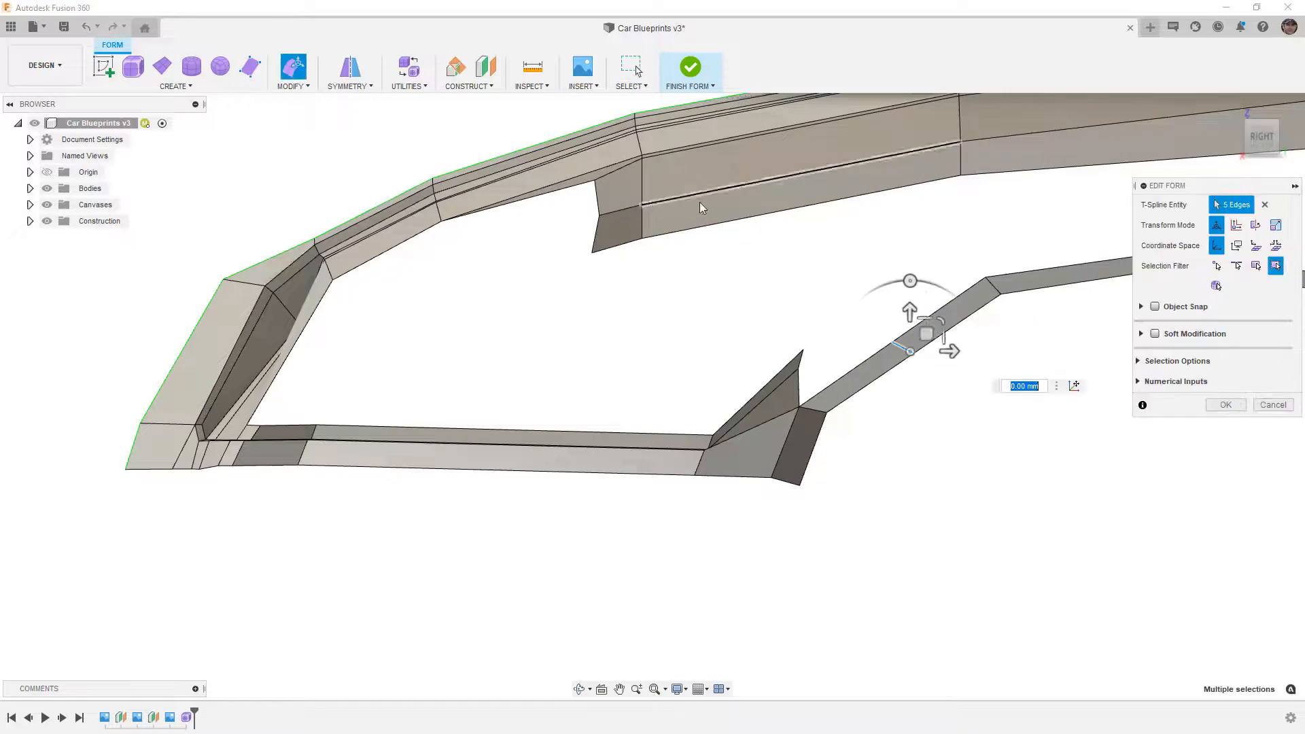
left_click_drag(926, 337, 912, 326)
key("alt+3")
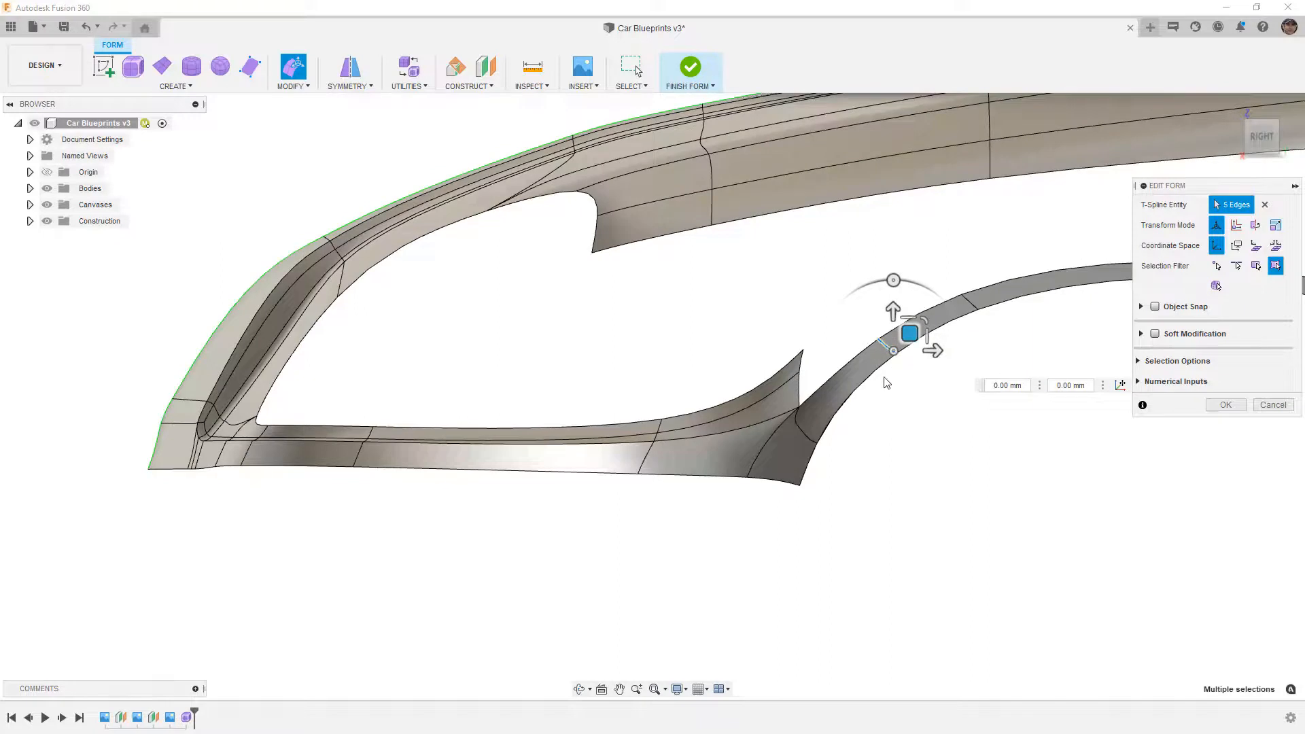
- In box display, move the wheel arch's cross edge loop at the lip joint about 9 mm forward and 17.5 mm down
middle_click_drag(915, 420, 804, 441)
left_click(792, 412)
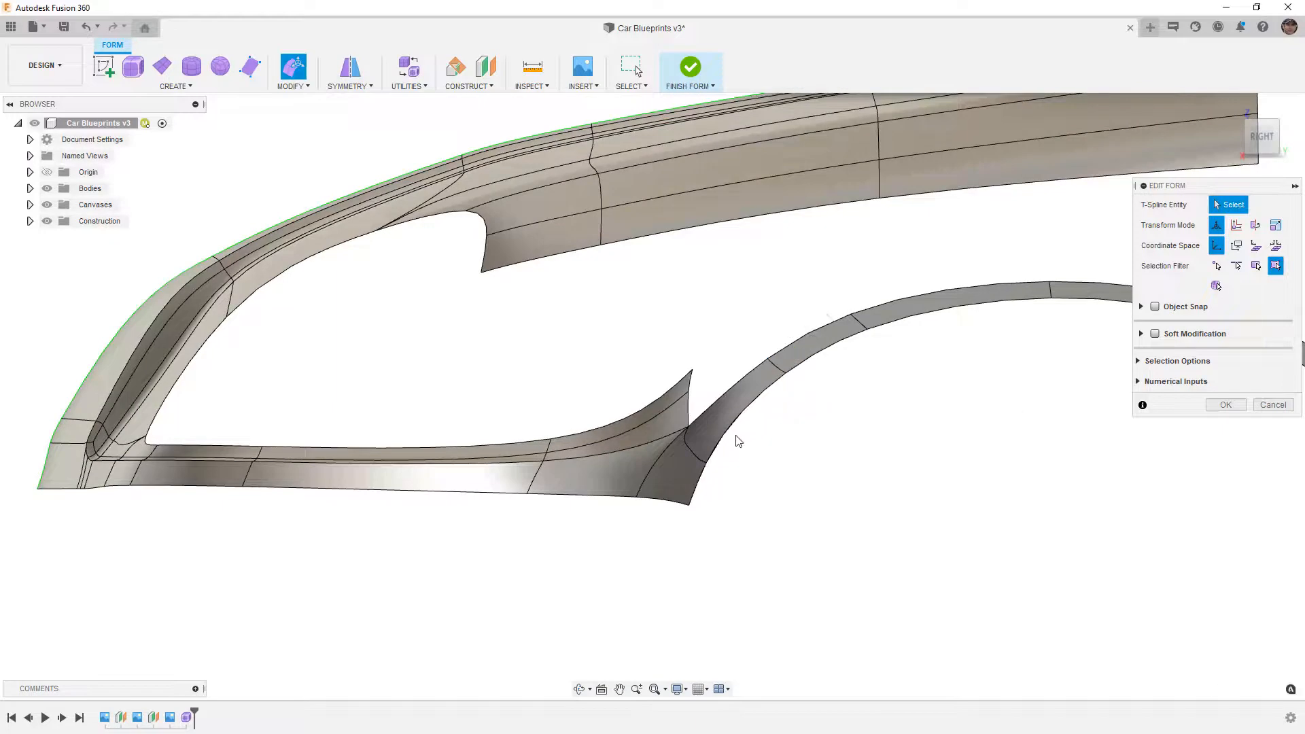
scroll(676, 435, "up", 2)
left_click(686, 457)
key("alt+1")
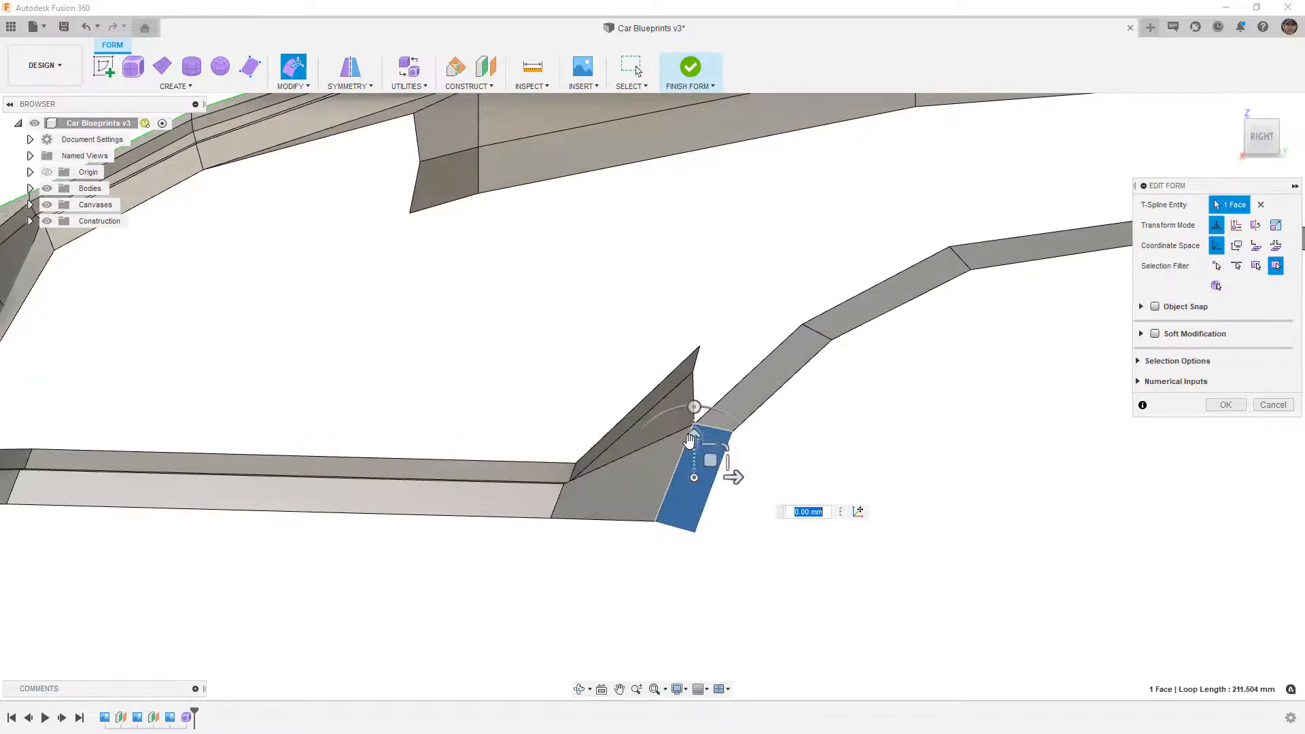
left_click(747, 445)
scroll(726, 445, "up", 2)
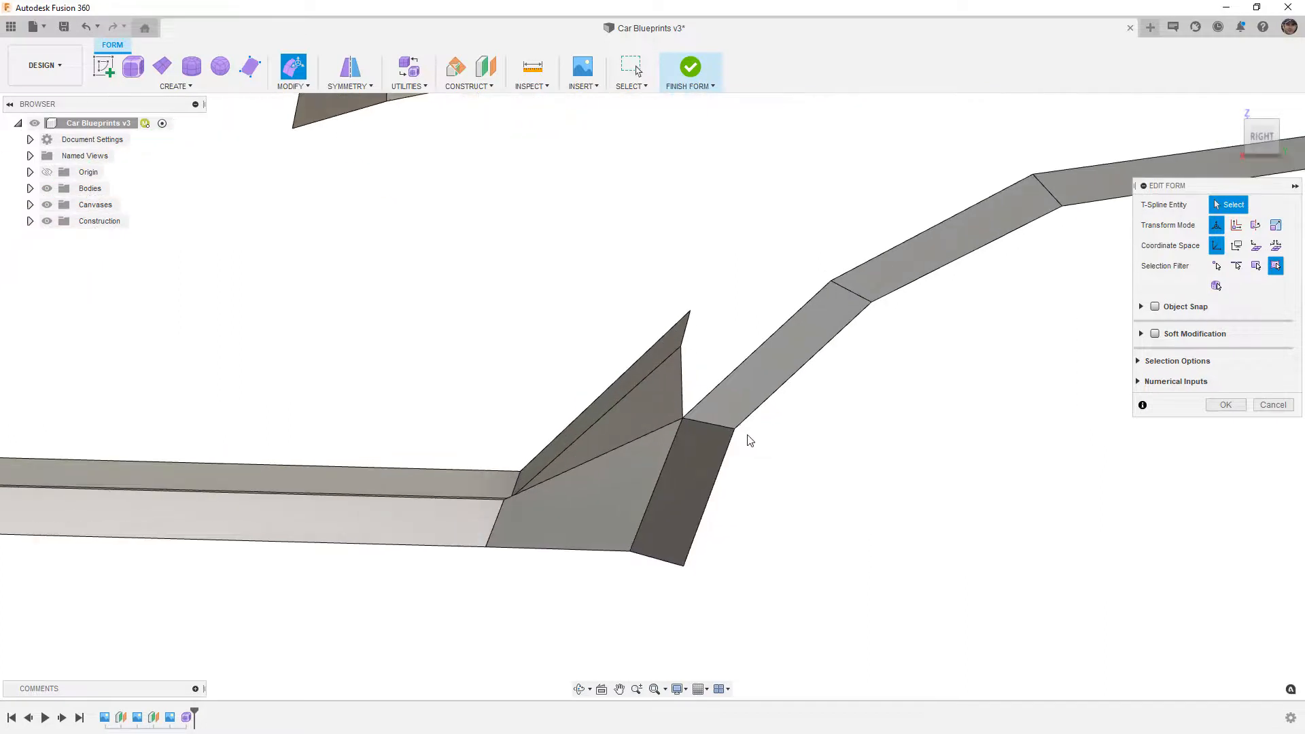
middle_click_drag(739, 433, 843, 449, "shift")
middle_click_drag(1223, 171, 1243, 169, "shift")
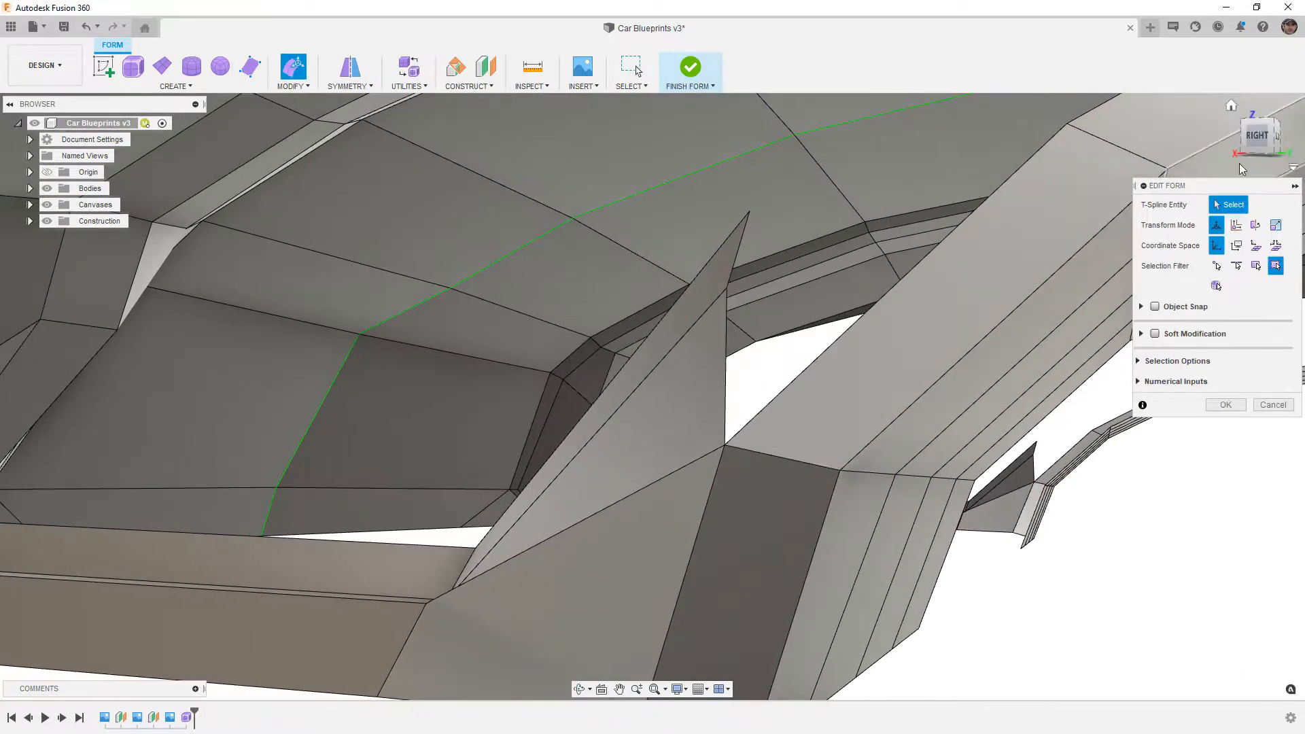
left_click(1259, 136)
scroll(813, 445, "up", 2)
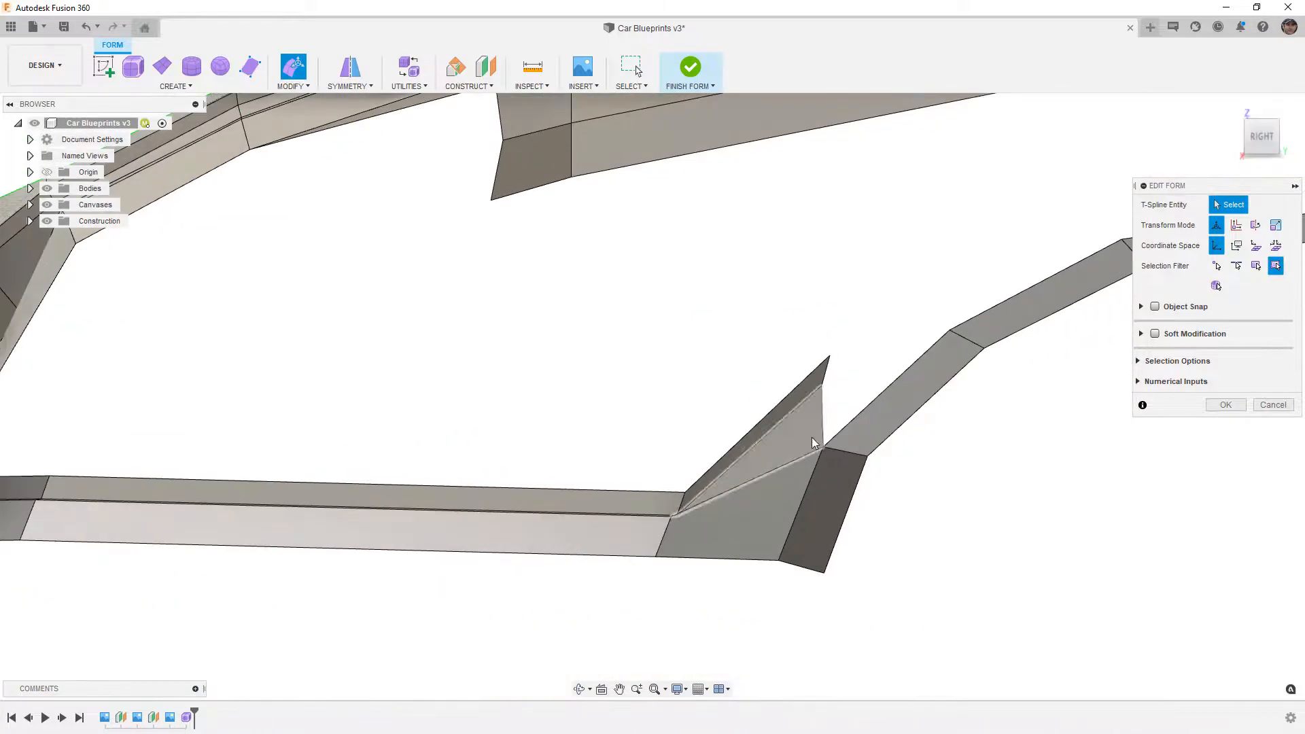
double_click(848, 452)
left_click_drag(882, 433, 859, 466)
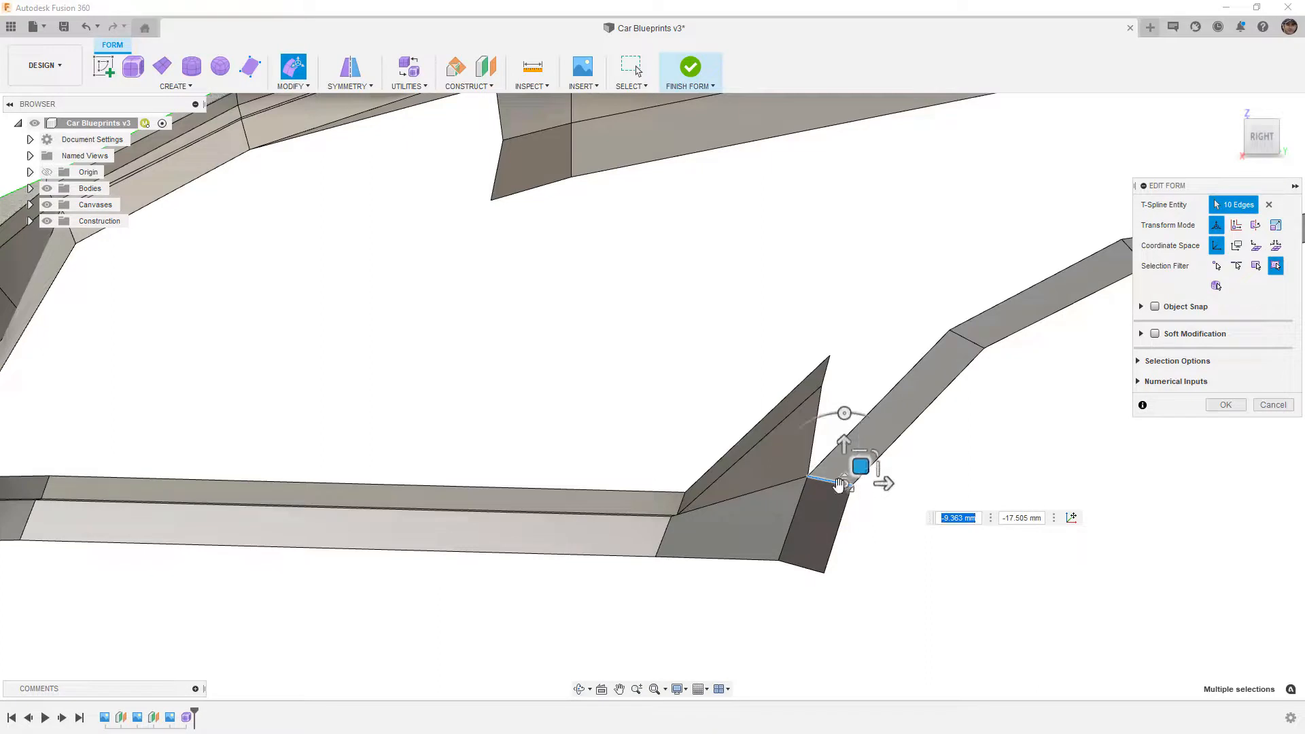
left_click(879, 530)
- Move the three cross edges at the lip's rear bend slightly forward and outward in the top plane, and switch to smooth display
middle_click_drag(715, 503, 722, 576, "shift")
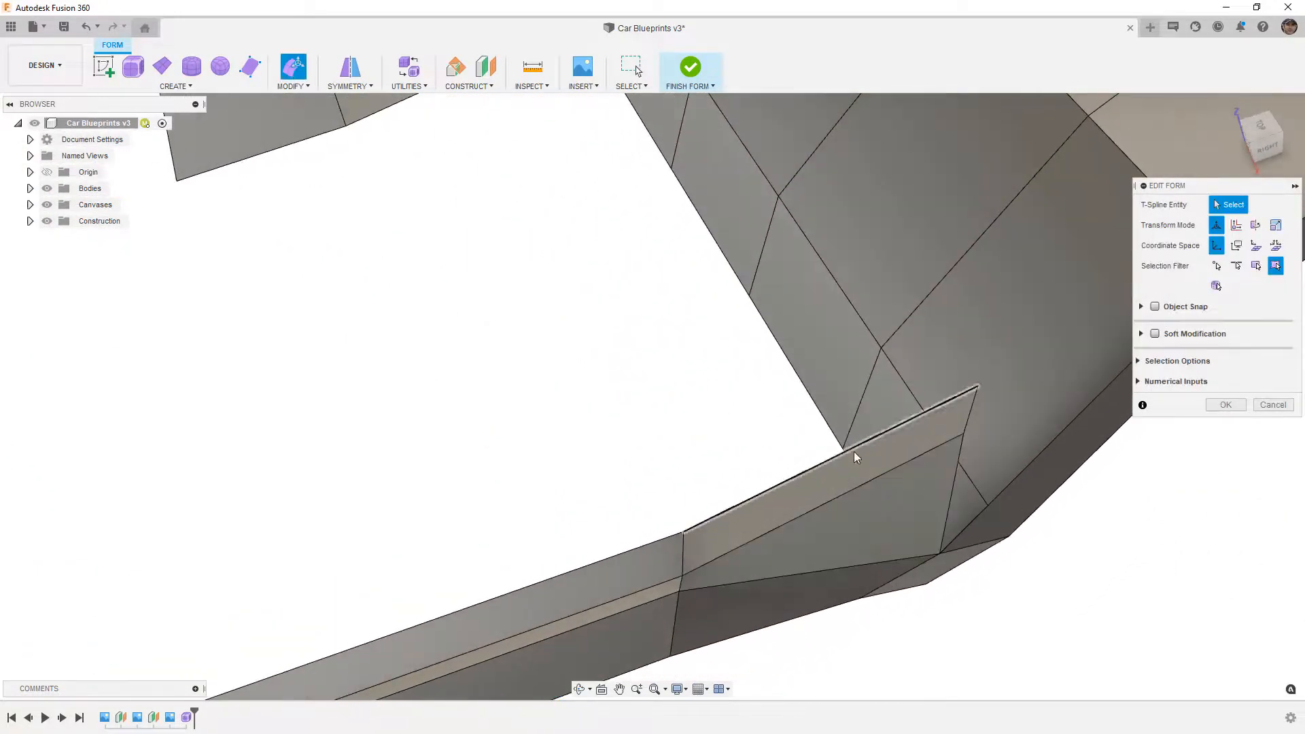
scroll(836, 480, "down", 3)
left_click(1260, 127)
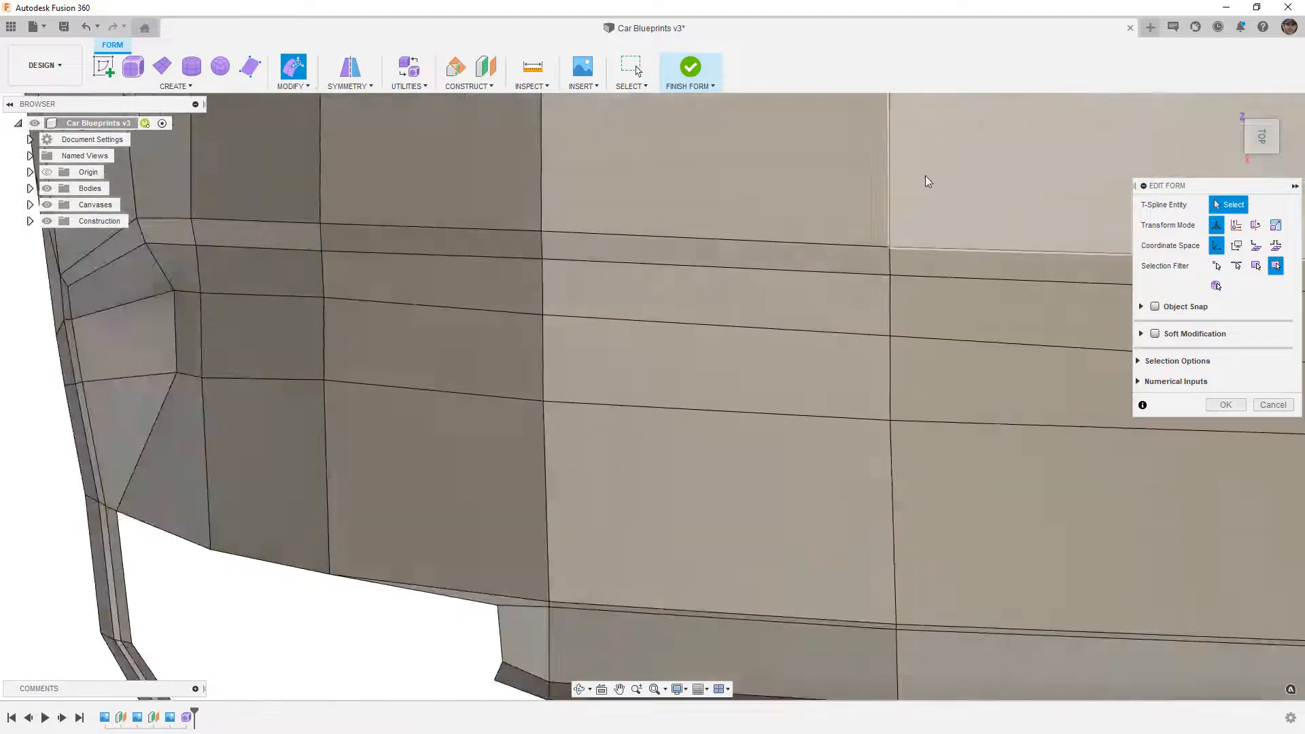
scroll(897, 197, "down", 4)
scroll(788, 444, "up", 4)
scroll(773, 452, "up", 1)
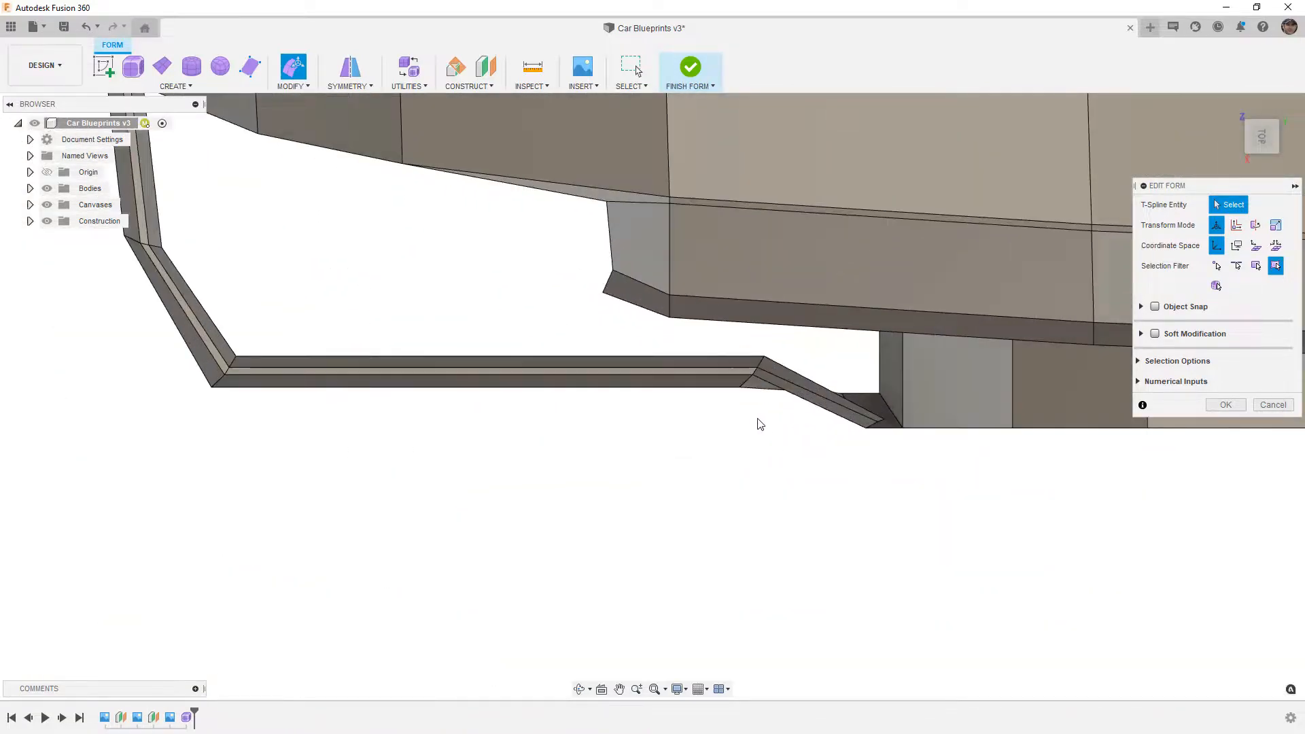
scroll(768, 435, "up", 1)
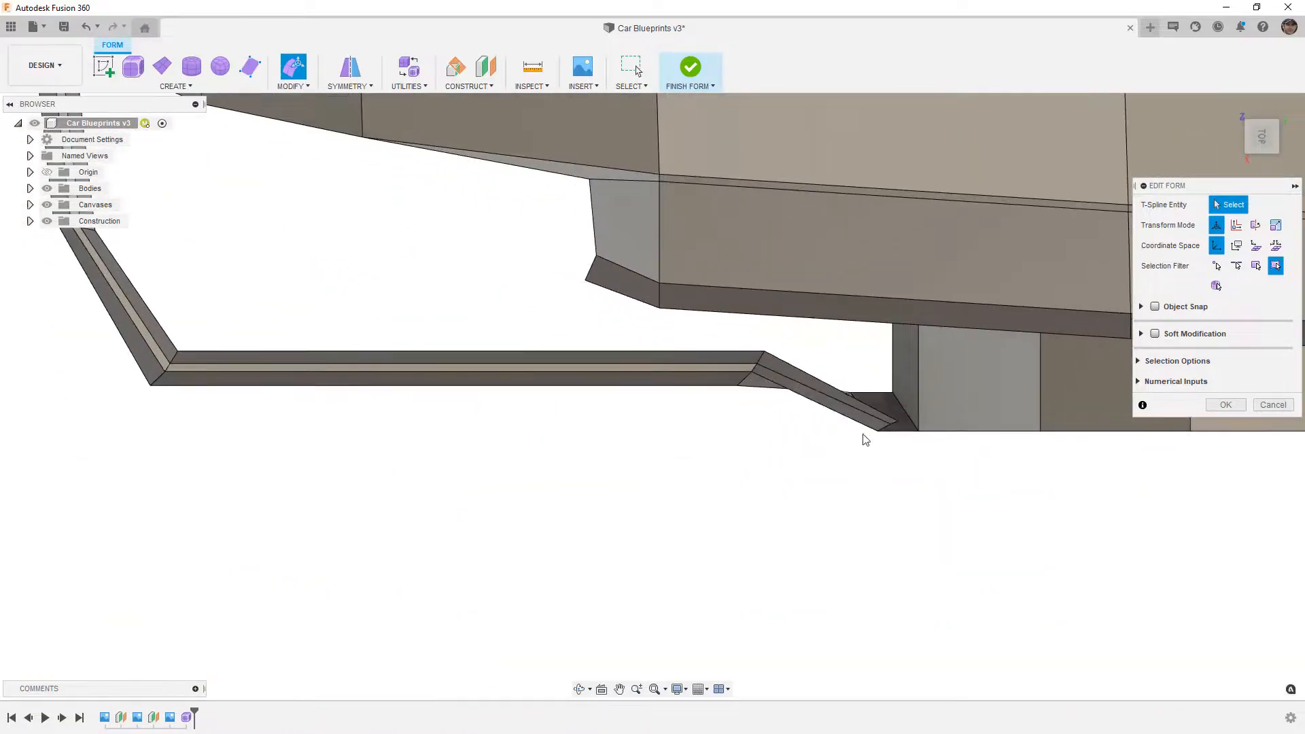
left_click_drag(721, 334, 787, 431)
left_click_drag(769, 386, 759, 402)
key("alt+3")
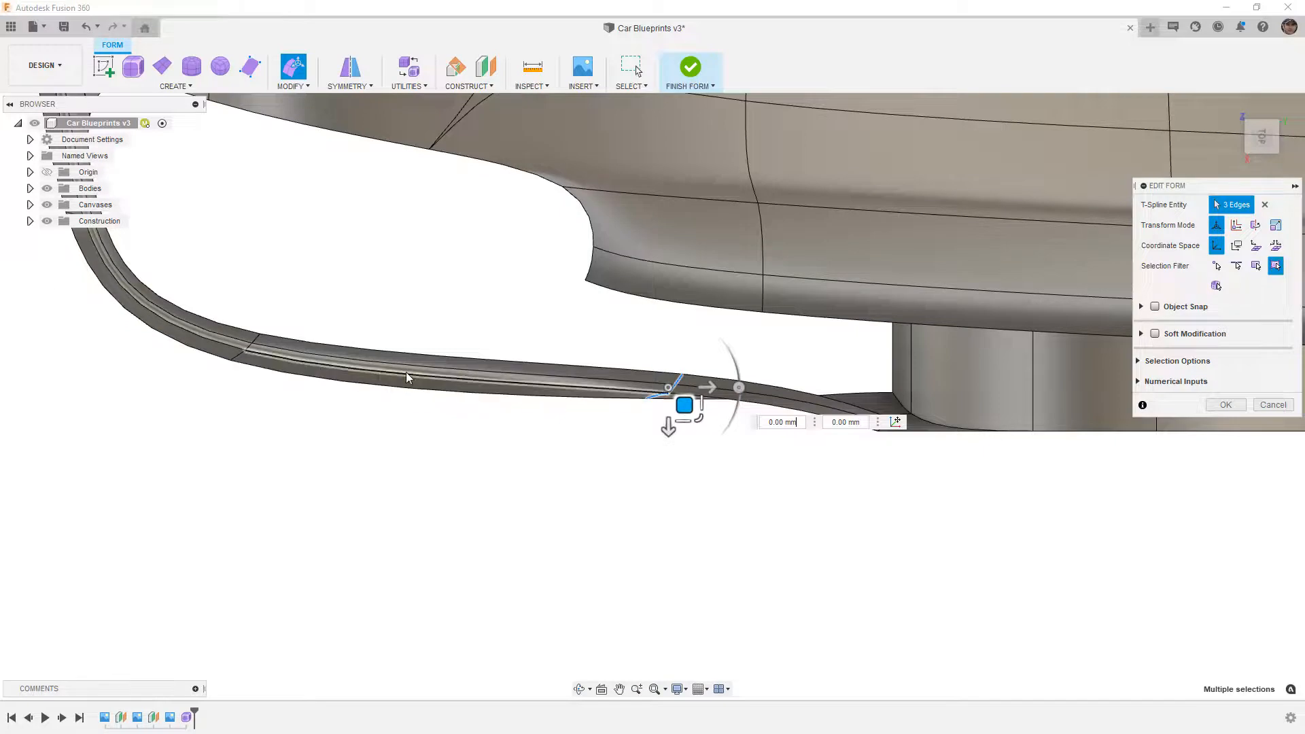
- Move the lip's three rear-bend cross edges rearward in the side plane
middle_click_drag(751, 474, 757, 422, "shift")
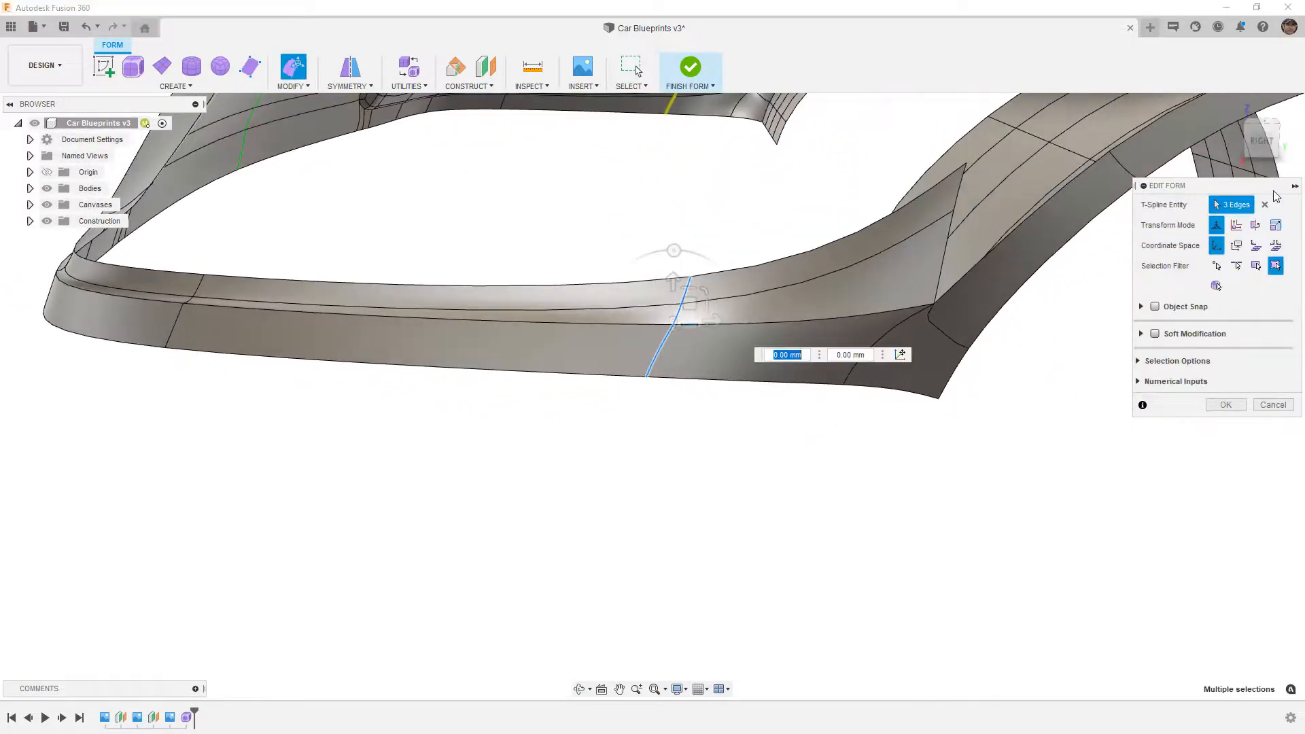
left_click(1261, 140)
left_click_drag(687, 255, 731, 253)
- Examine the smooth joint between the lip and the wheel arch, including the vertices and the face at the lip's rear end
middle_click_drag(733, 376, 698, 437, "shift")
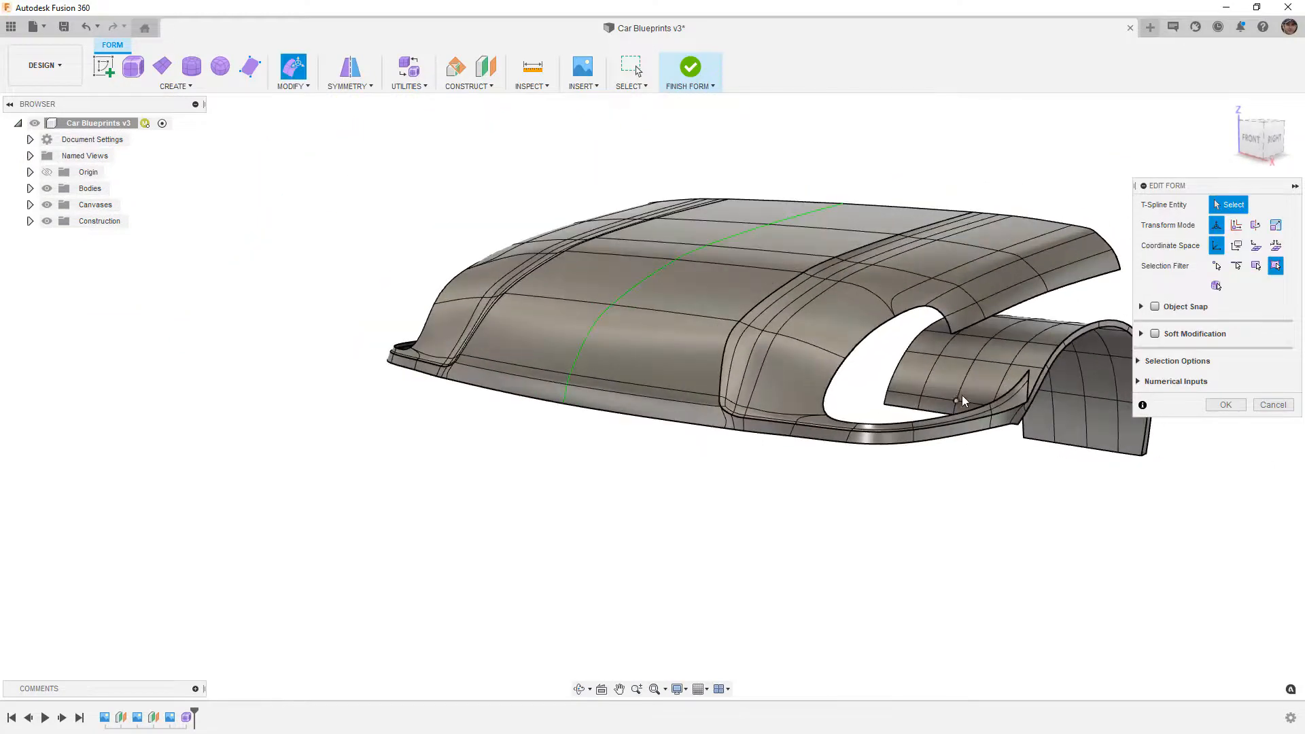
middle_click_drag(956, 391, 938, 397)
scroll(938, 400, "up", 5)
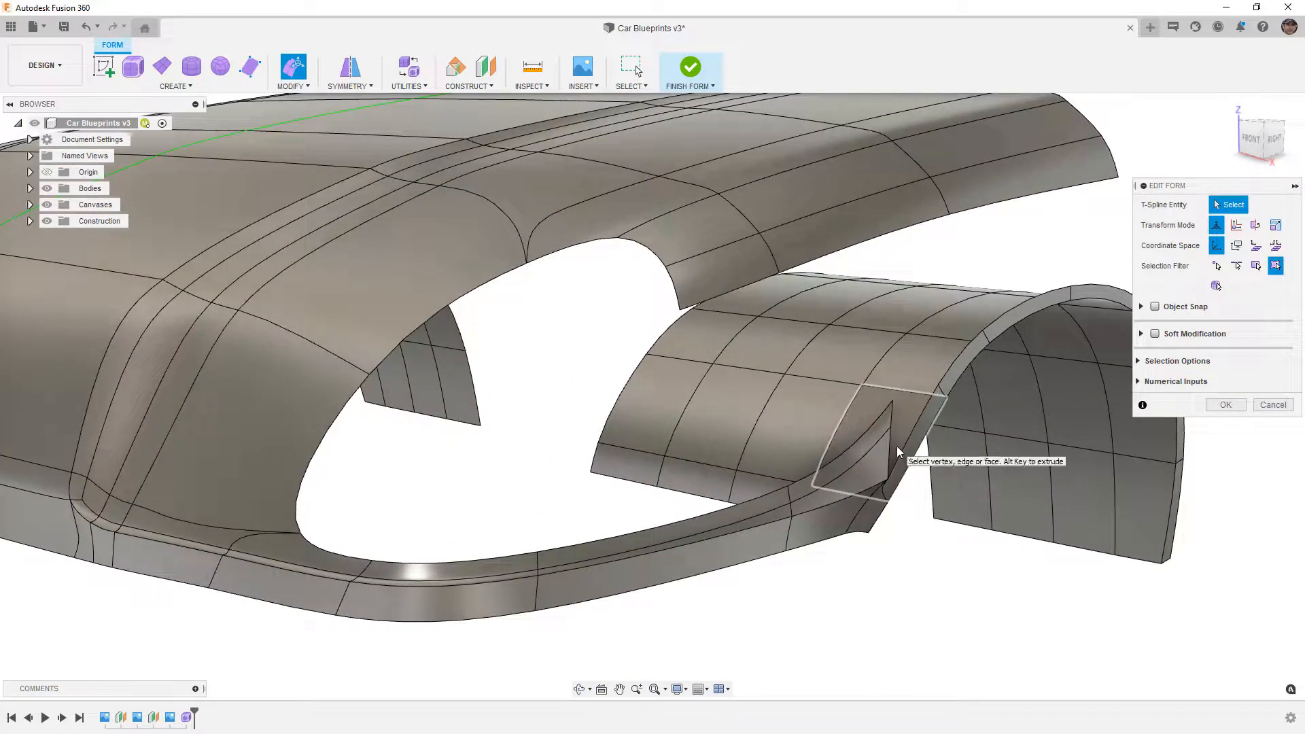
middle_click_drag(803, 442, 778, 466, "shift")
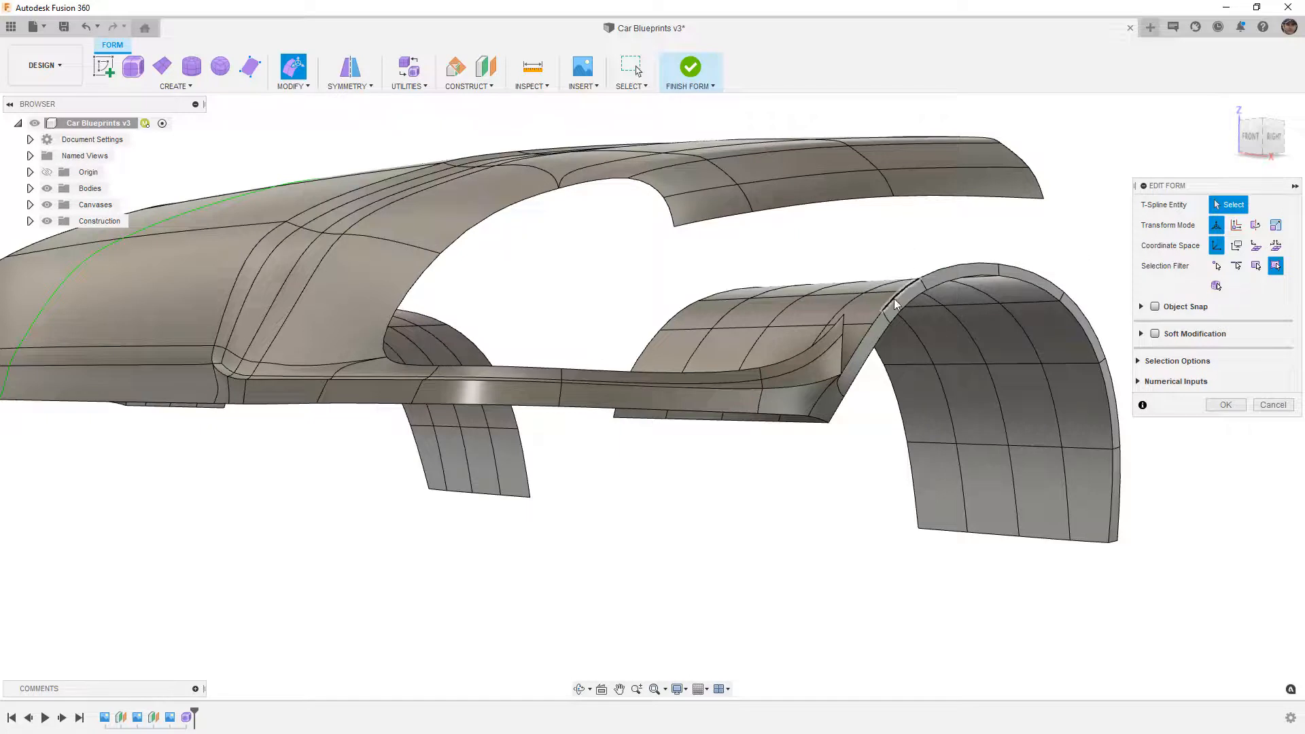
left_click(1269, 139)
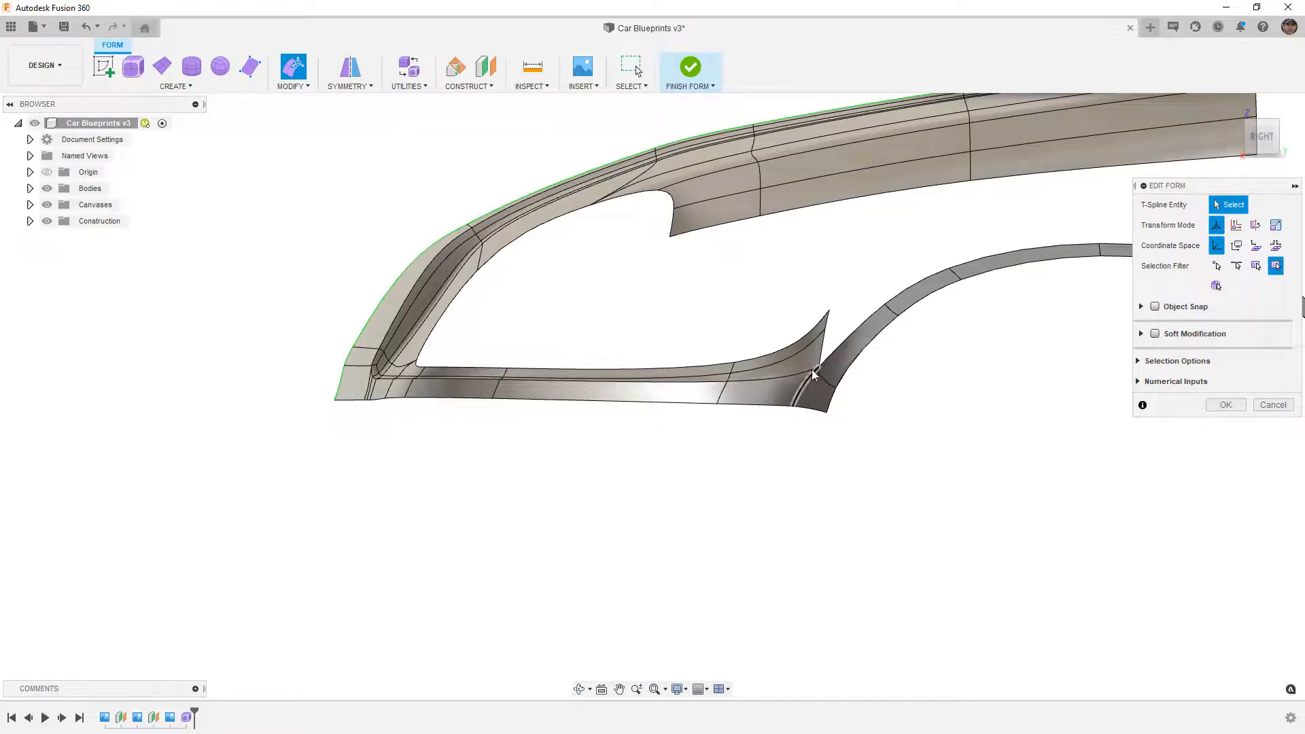
left_click(727, 382)
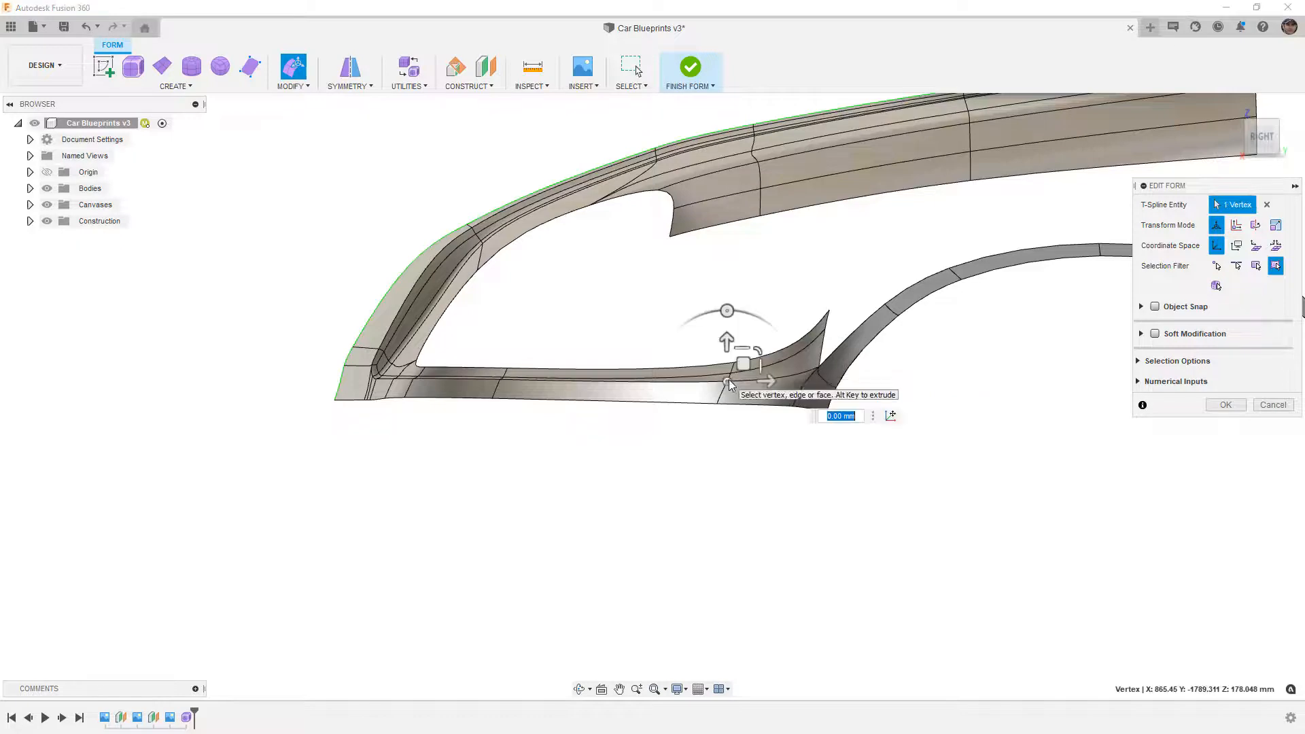
left_click(815, 367)
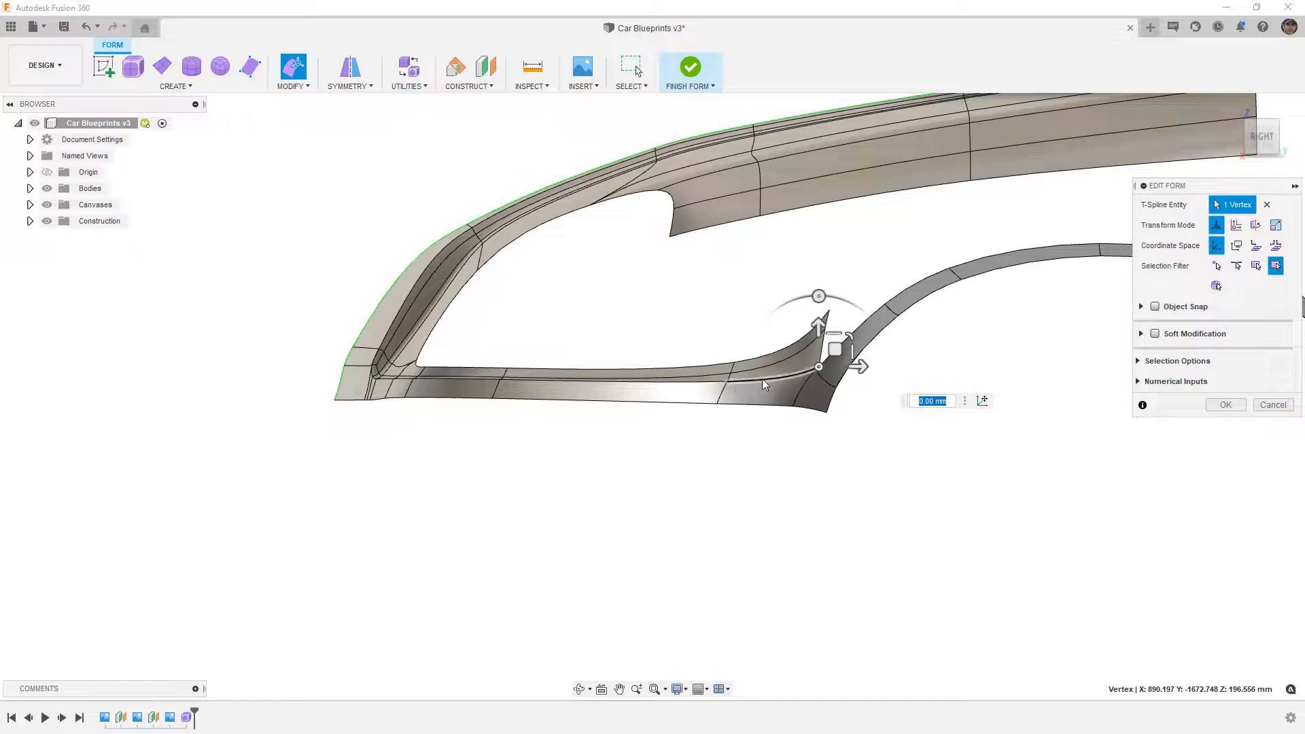
left_click(796, 433)
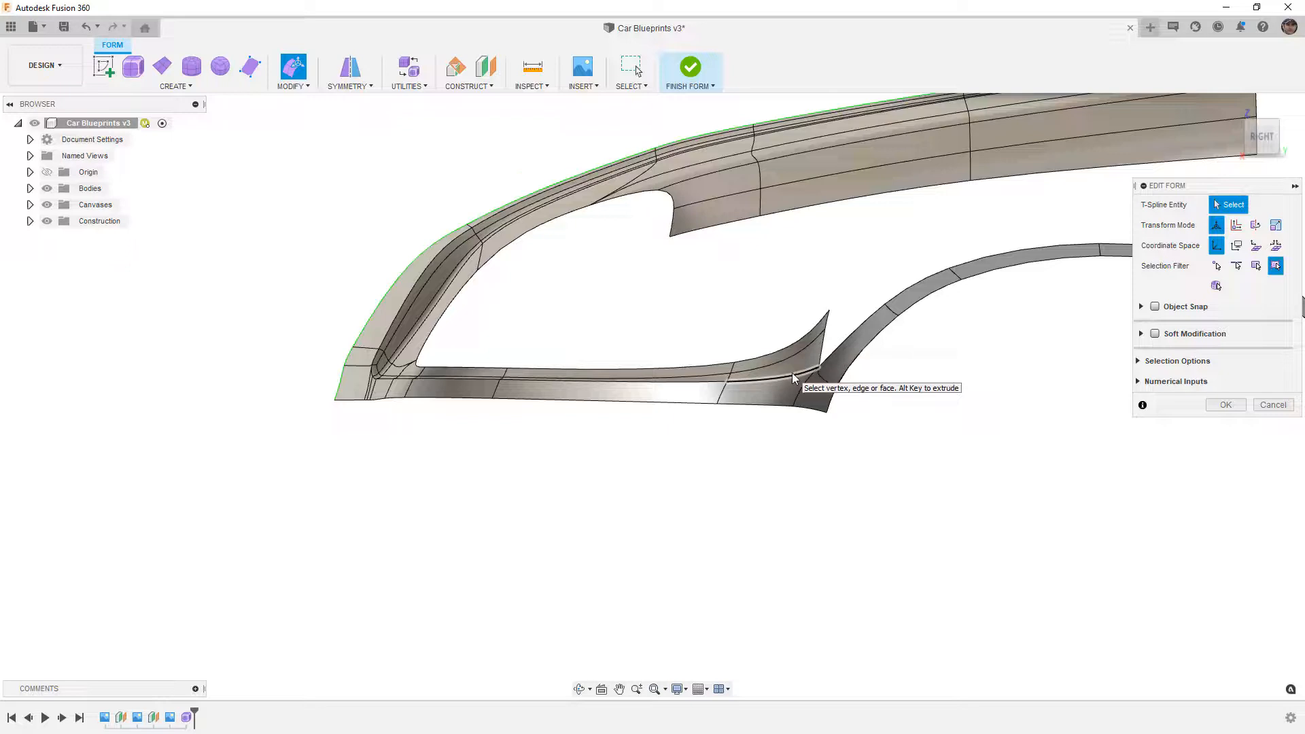
left_click(762, 396)
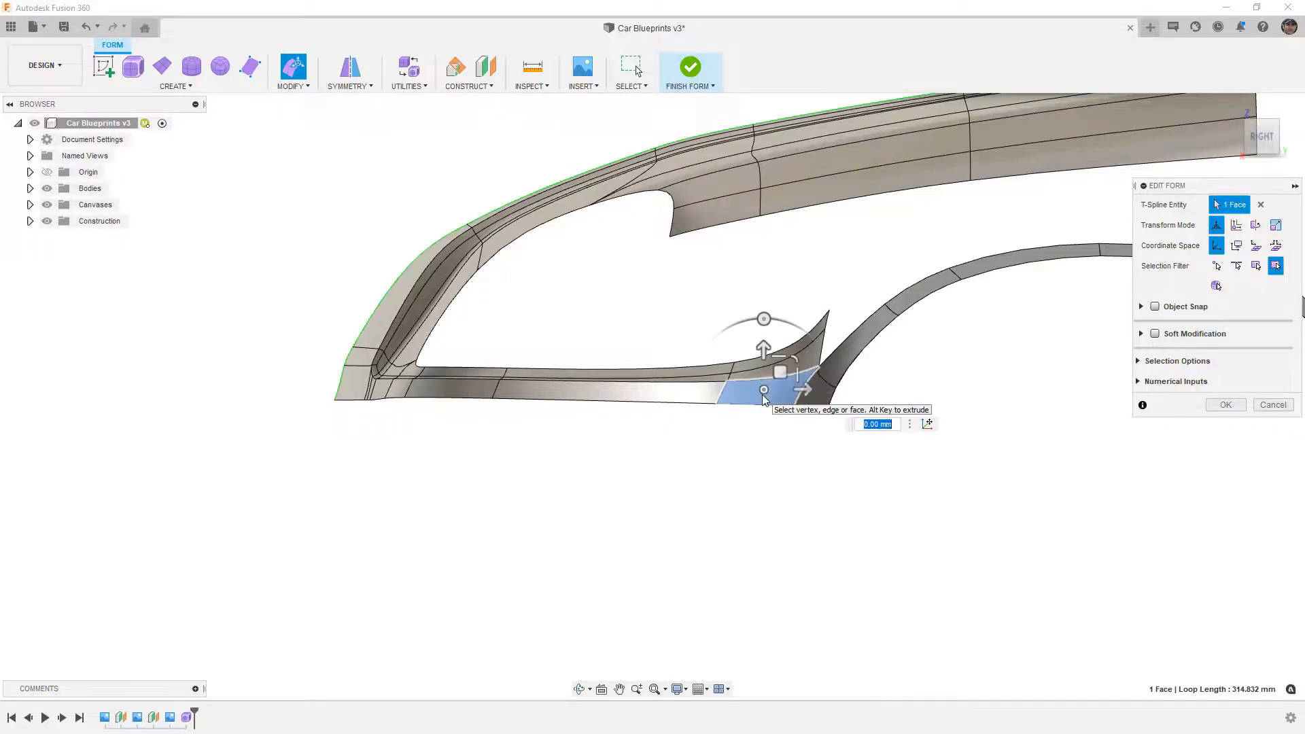
- In box display, move the short upper edge at the base of the lip's upturned end about 10 mm forward and 4.6 mm up
key("ctrl+1")
left_click(754, 416)
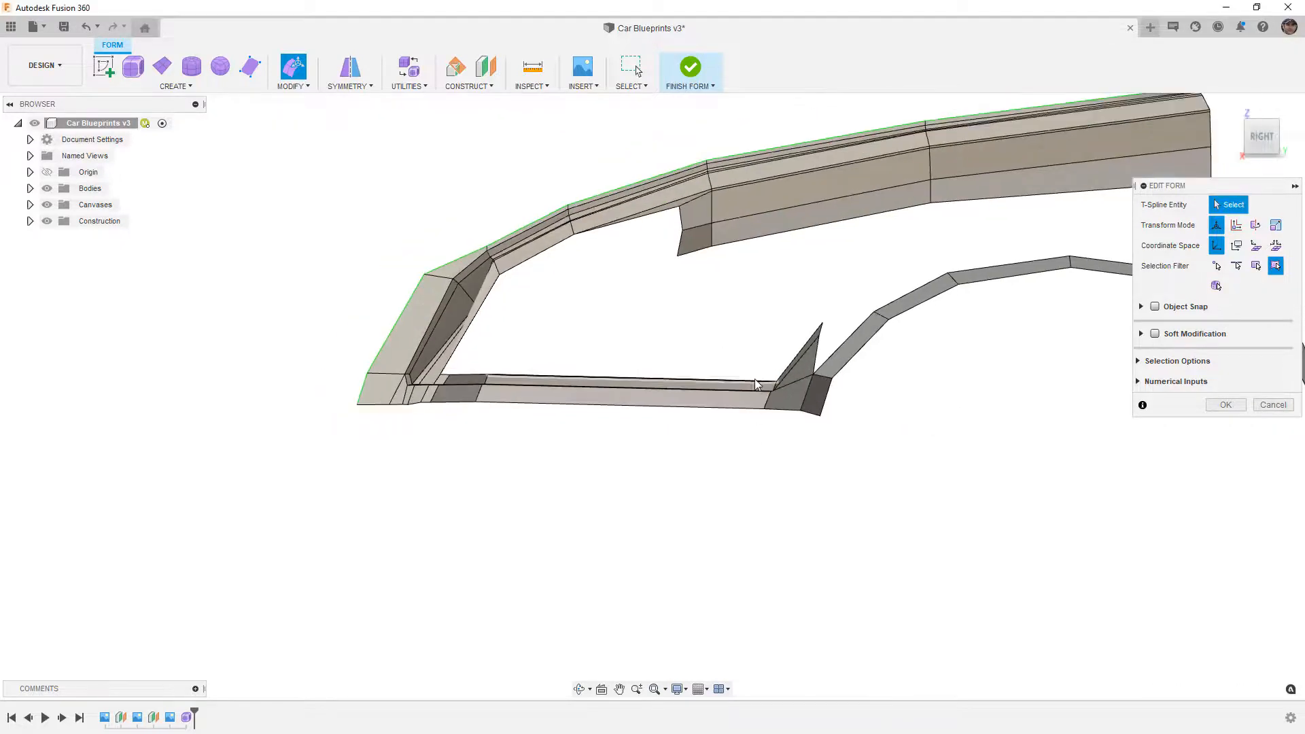
scroll(765, 386, "up", 5)
left_click(796, 387)
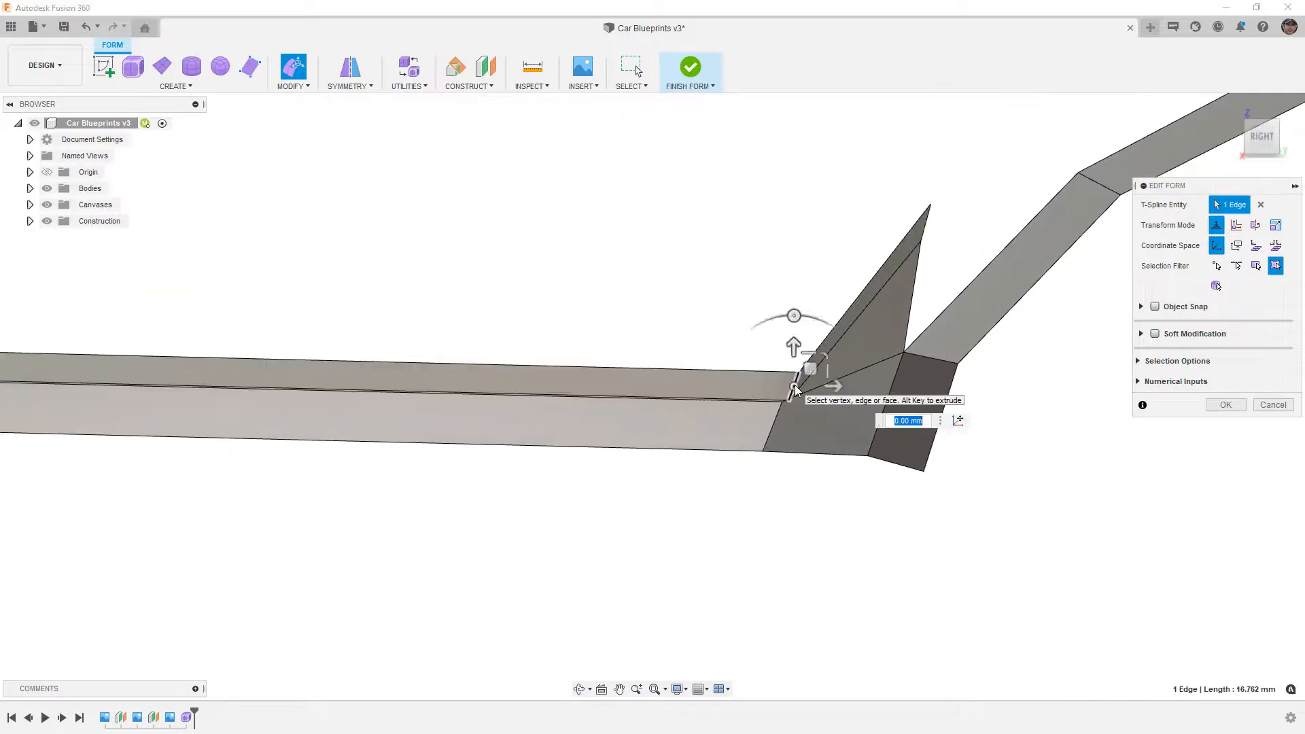
left_click_drag(808, 367, 787, 361)
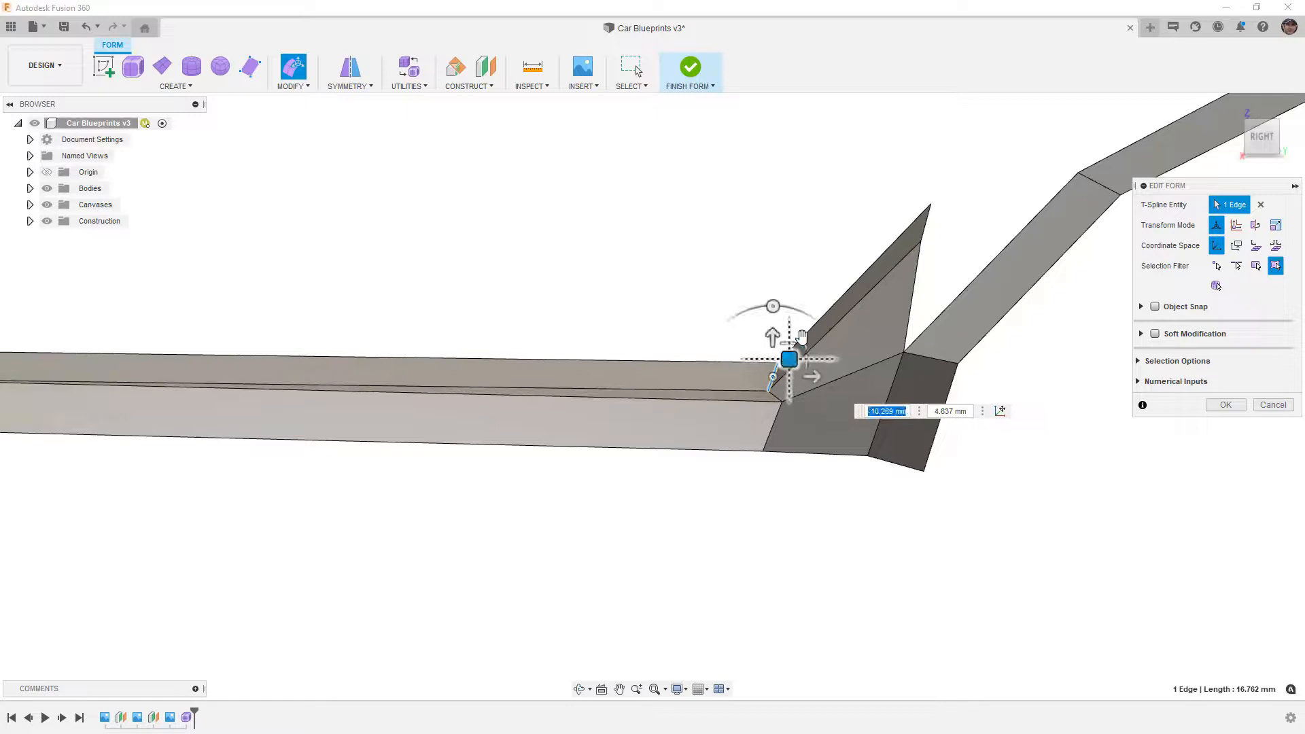
- Move the two end vertices of the lip's upturned end forward and down, the top one by about 39 mm and 25 mm
left_click(907, 283)
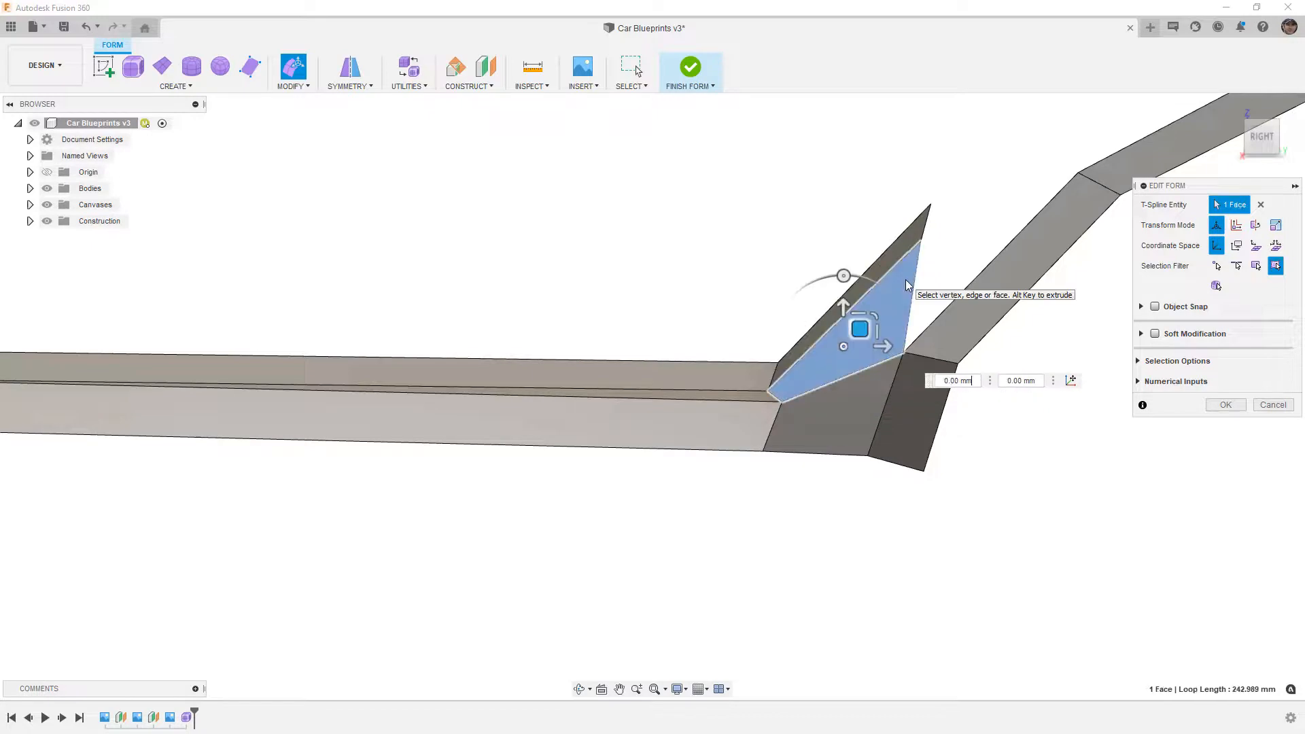
left_click(922, 246)
left_click_drag(933, 224, 864, 238)
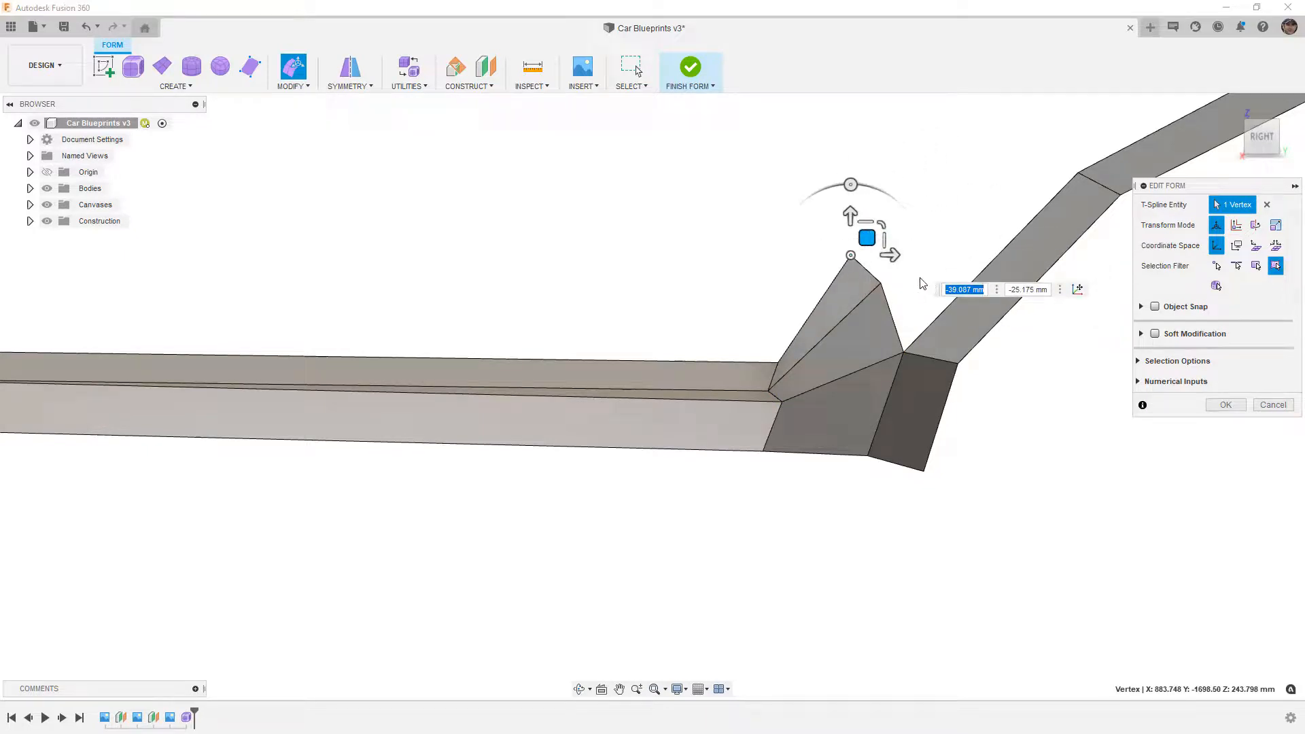
left_click(973, 202)
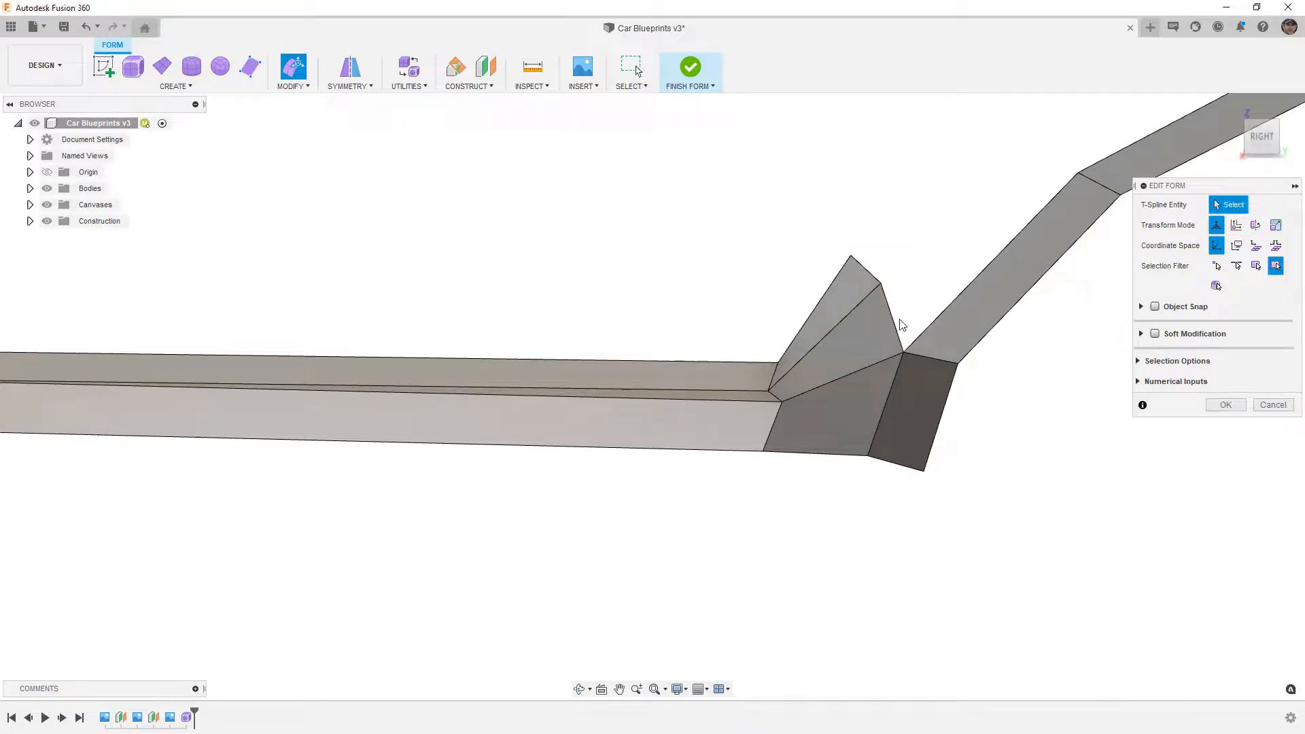
- Extrude the upturned end's two free edges about 80 mm rearward and 88 mm up along the wheel arch, and finish Edit Form
left_click(871, 273)
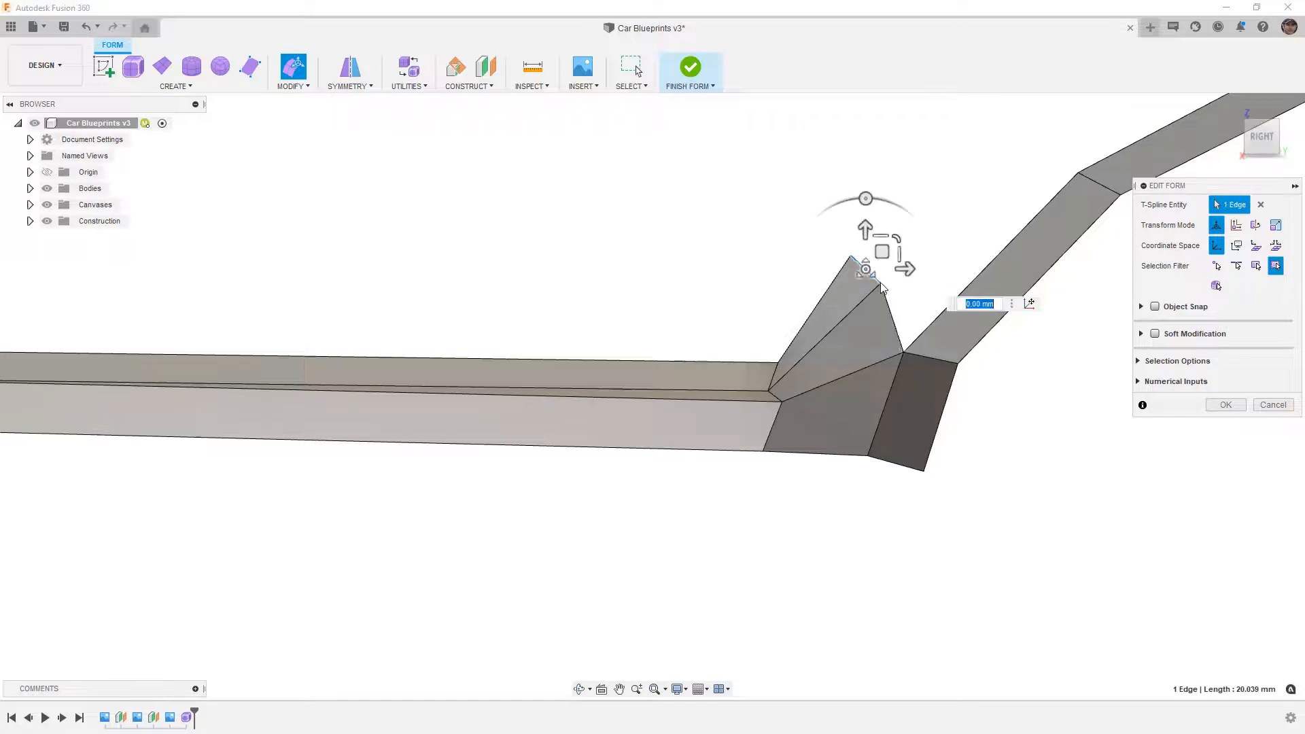
left_click(892, 316, "shift")
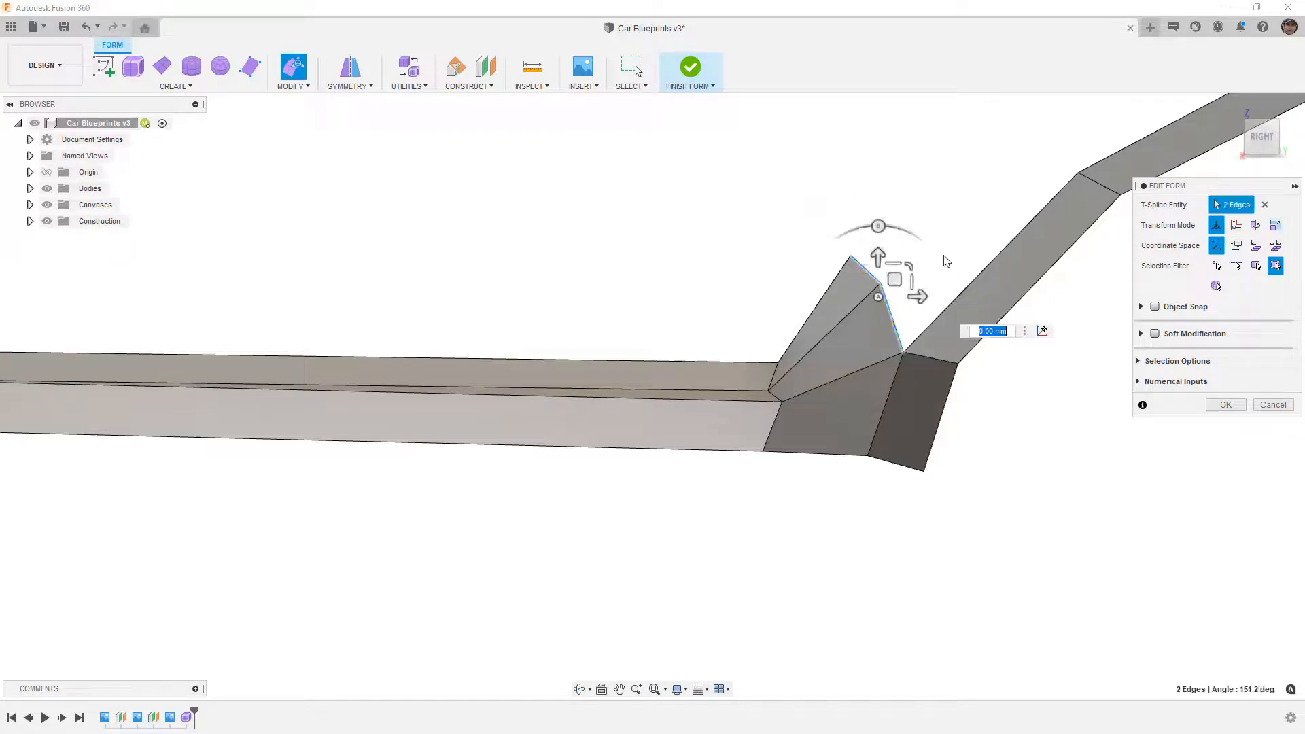
left_click_drag(898, 279, 1058, 100)
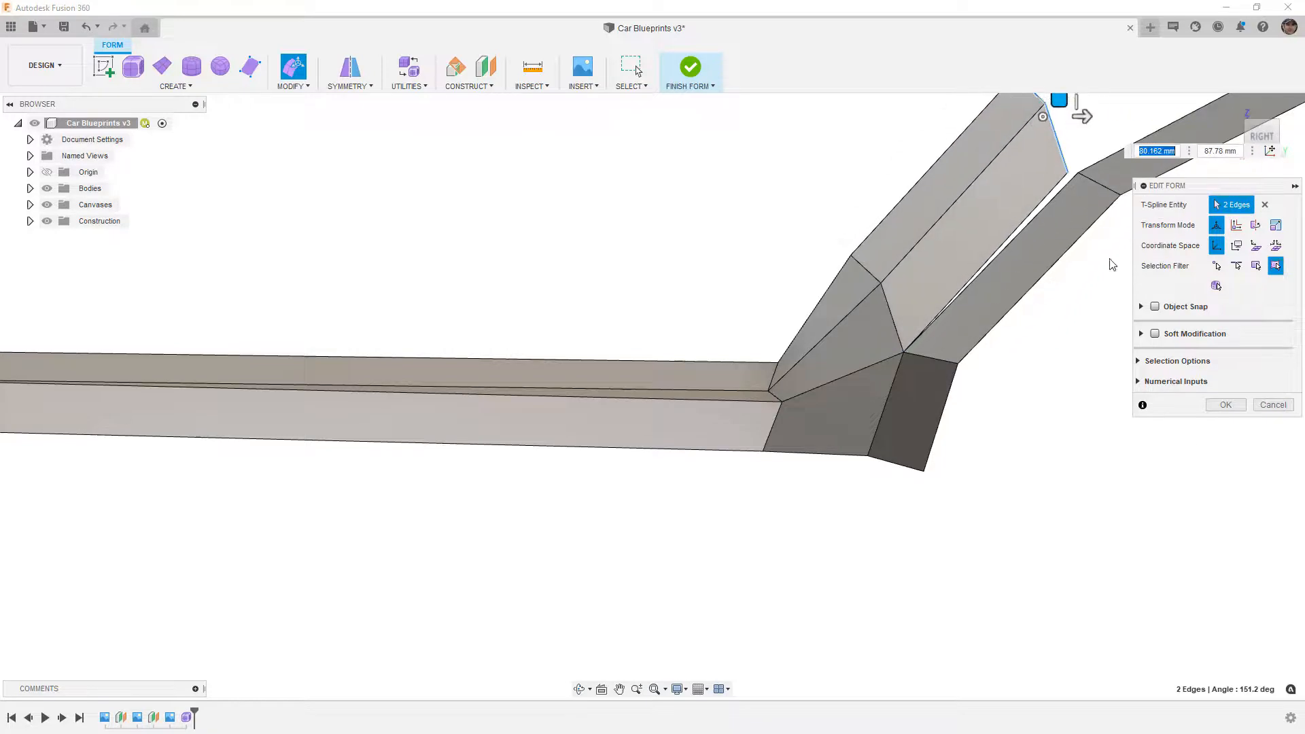
left_click(1225, 405)
- Weld the extrusion's lower corner vertex to the adjacent wheel arch vertex, and switch to smooth display
left_click(299, 86)
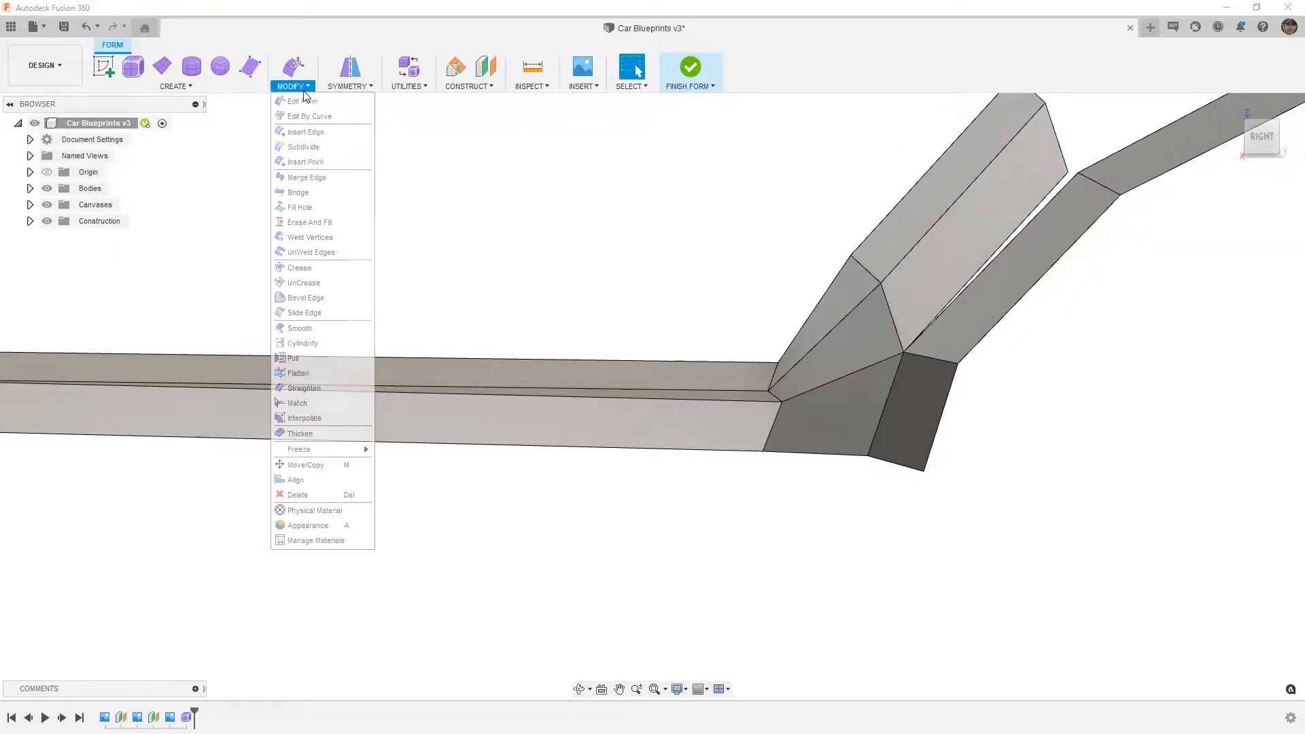
left_click(310, 237)
left_click(1068, 172)
left_click(1079, 172)
left_click(1226, 268)
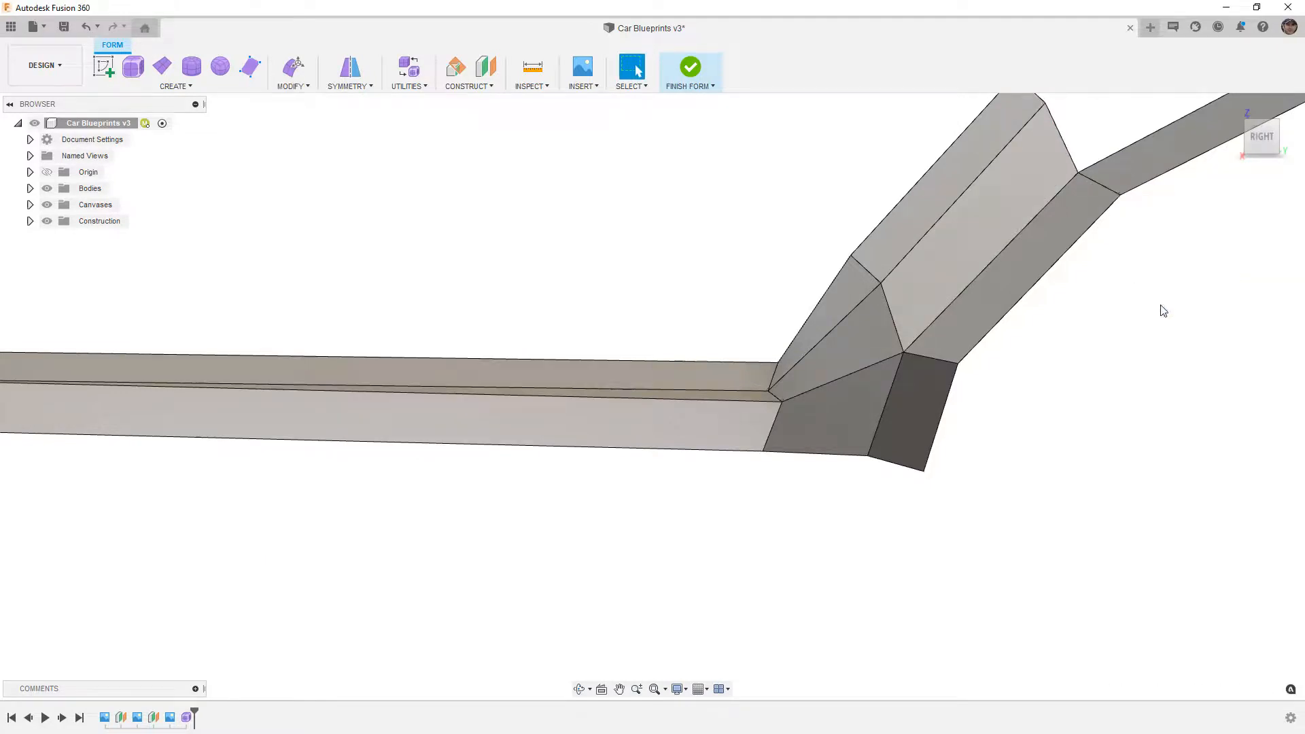
scroll(944, 430, "down", 3)
key("alt+3")
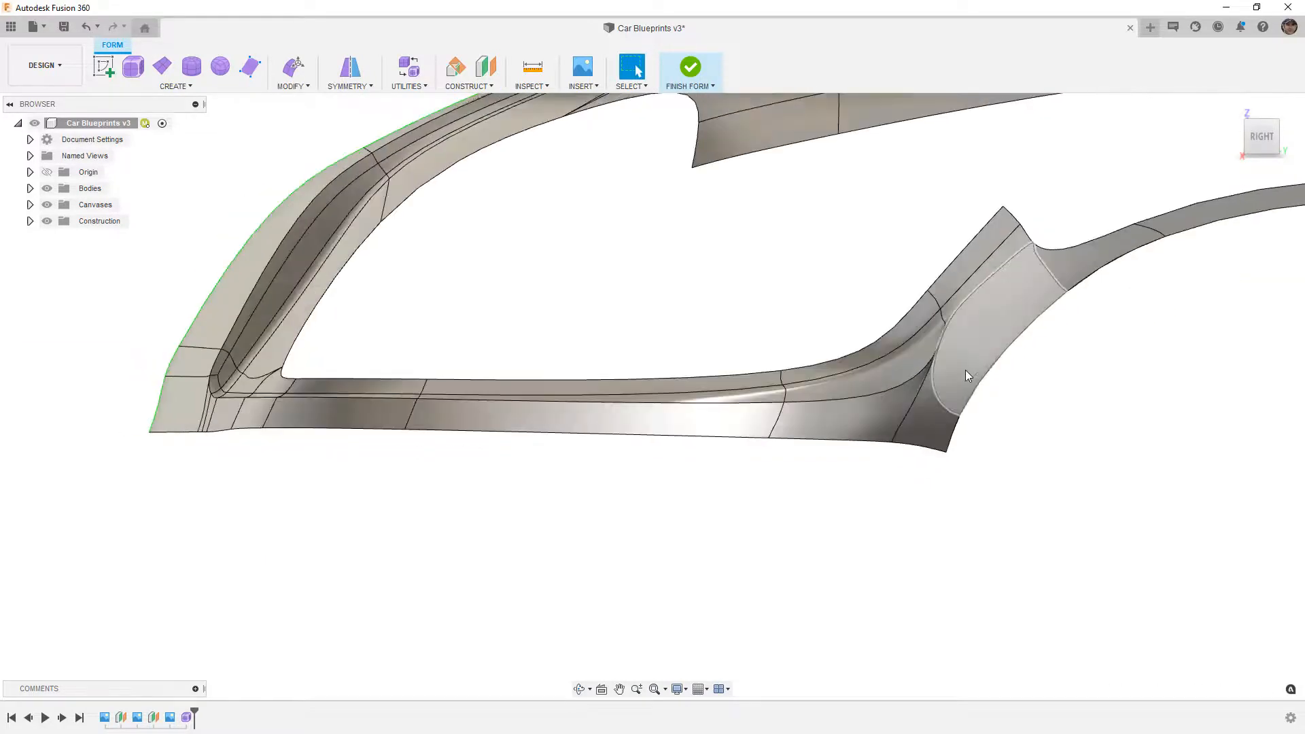
- Check the smoothed lip joint and show the WRX Side canvas behind the body in the right side view
scroll(966, 370, "down", 2)
mouse_move(879, 400)
middle_mouse_down("shift")
mouse_move(948, 384)
mouse_move(859, 390)
middle_mouse_up("shift")
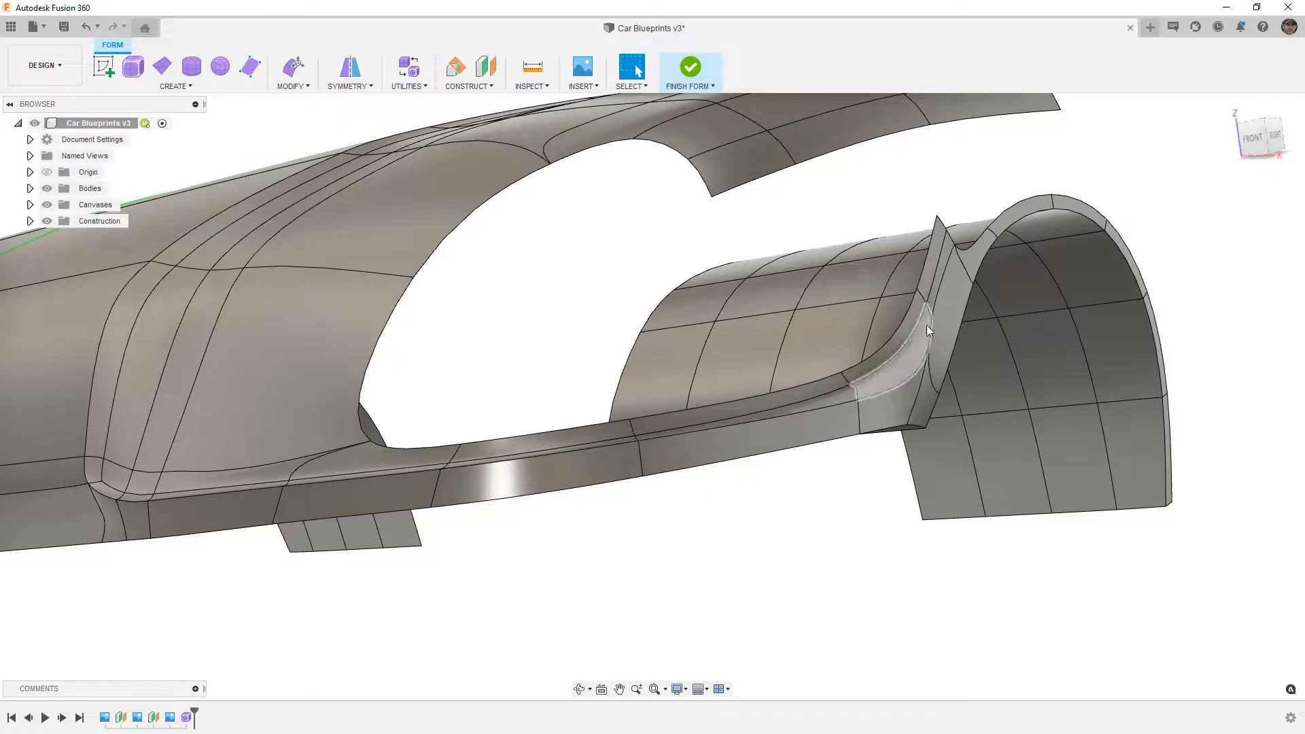
middle_click_drag(935, 324, 849, 364, "shift")
scroll(875, 353, "down", 2)
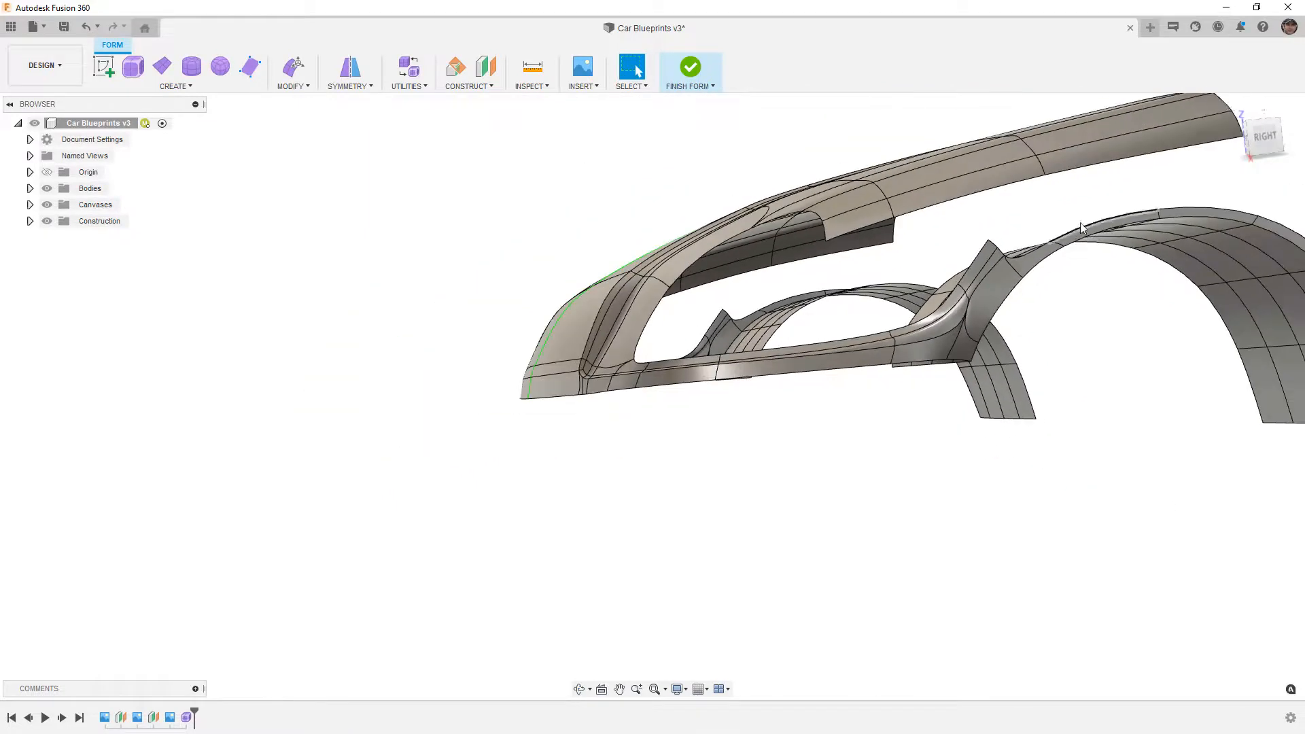
left_click(1249, 155)
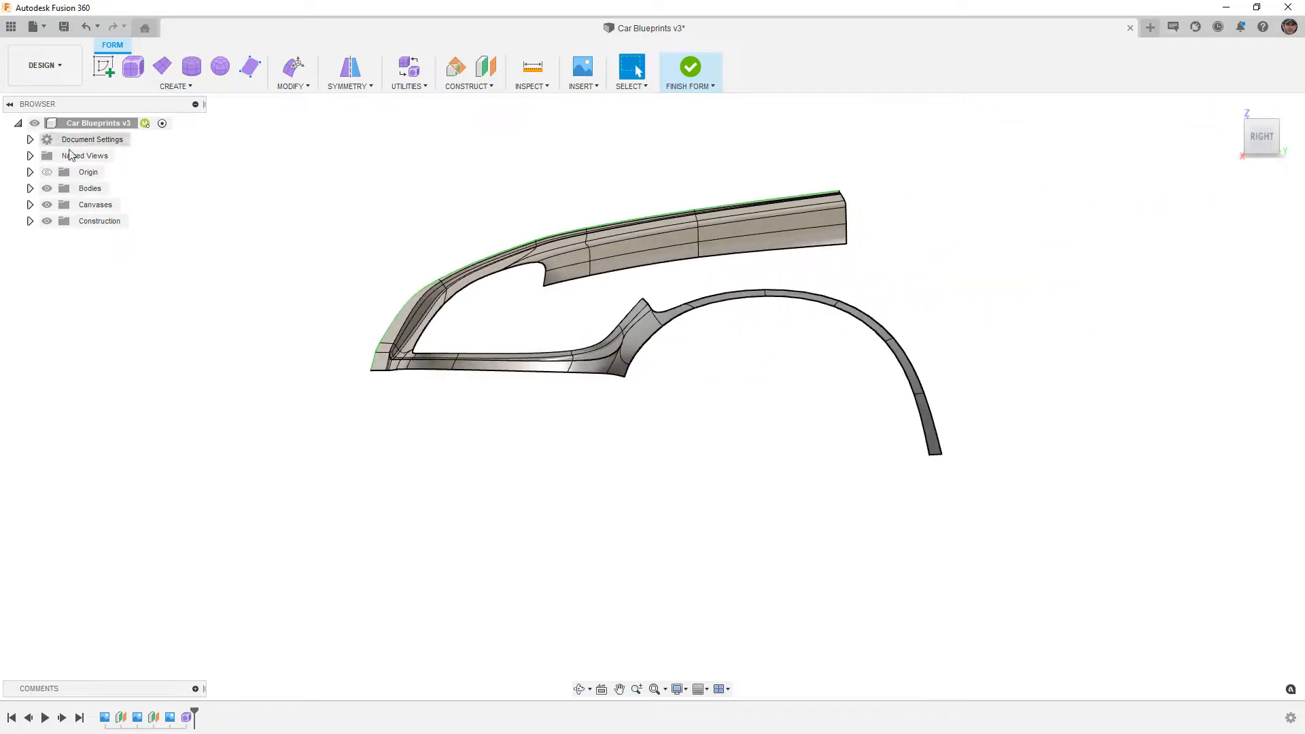
left_click(30, 205)
left_click(57, 223)
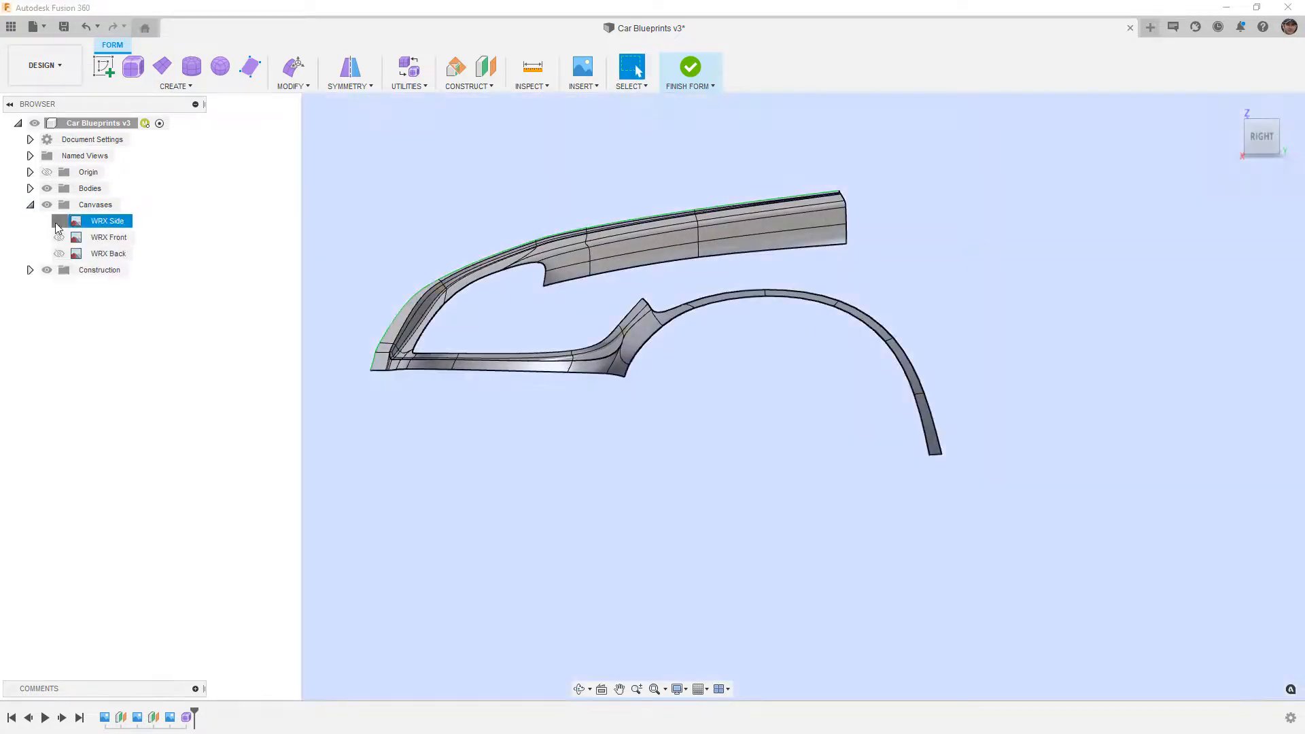
left_click(57, 222)
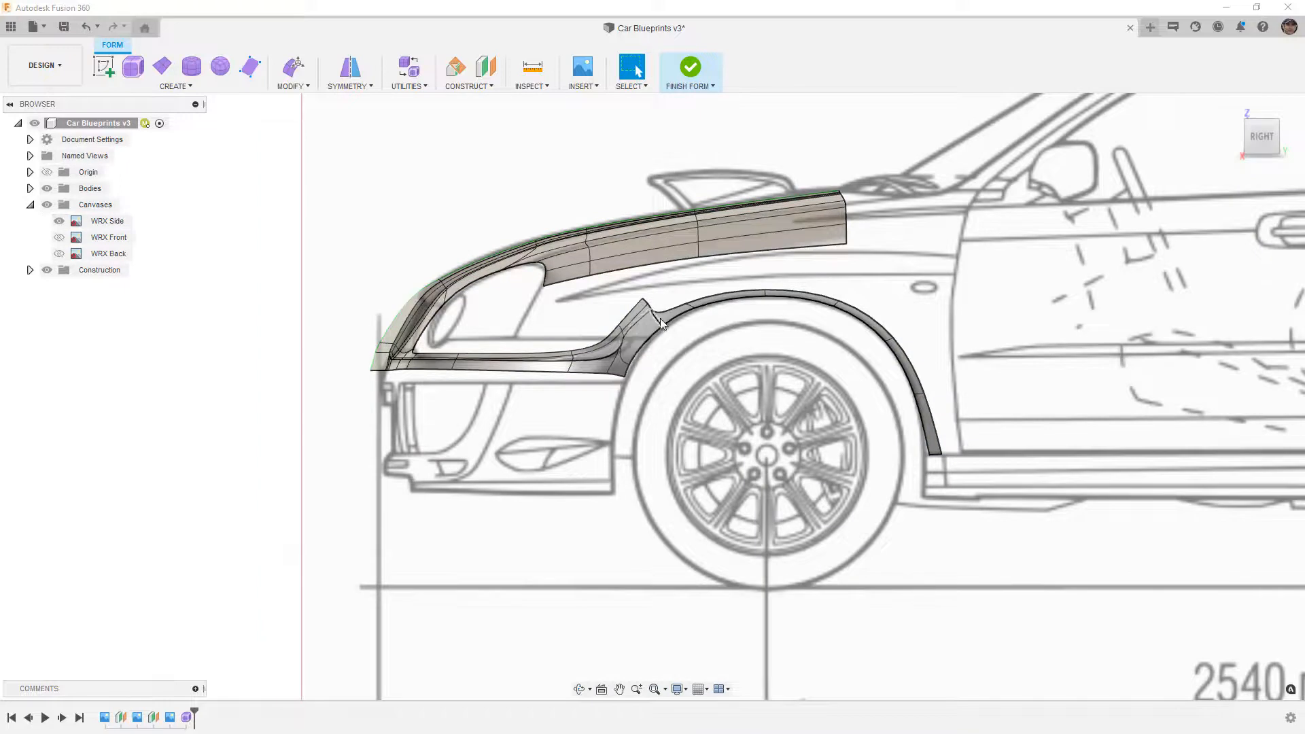
scroll(662, 314, "up", 3)
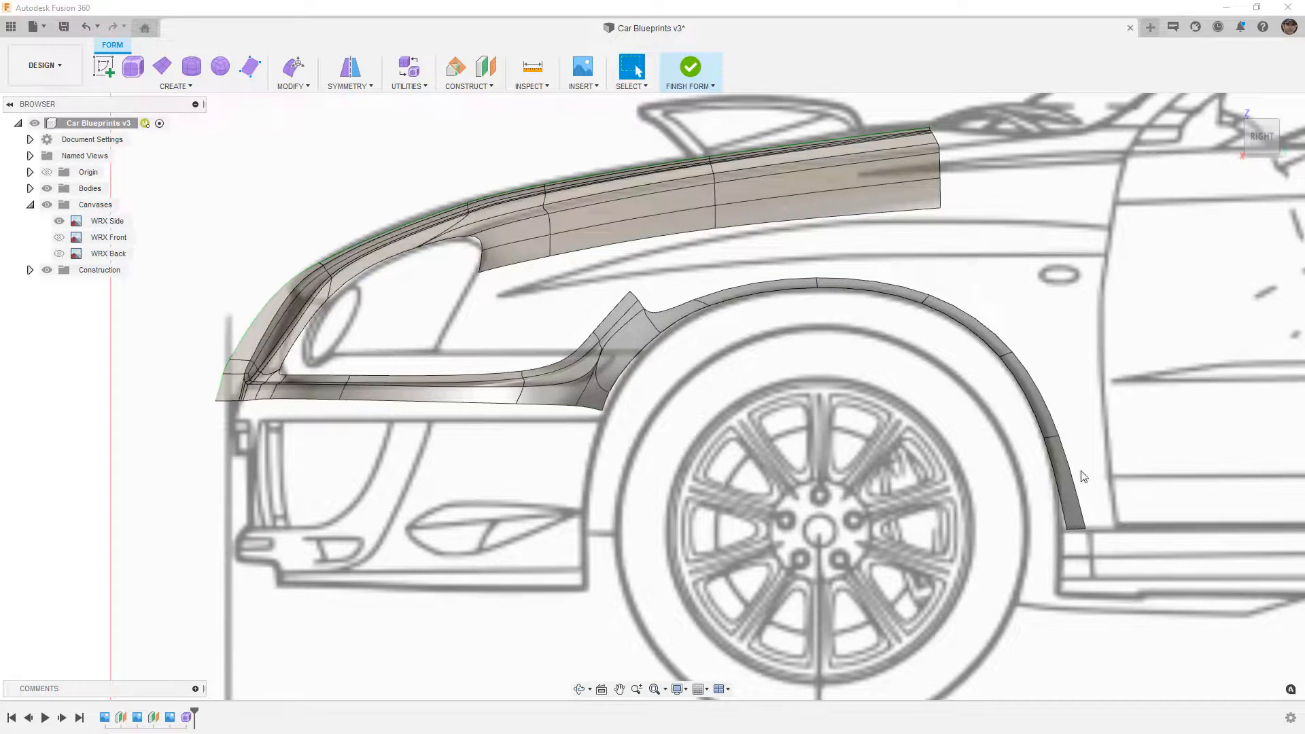
- With Edit Form, extrude the two rearmost outer edges of the front wheel arch rearward to the door's front line
left_click(1060, 445)
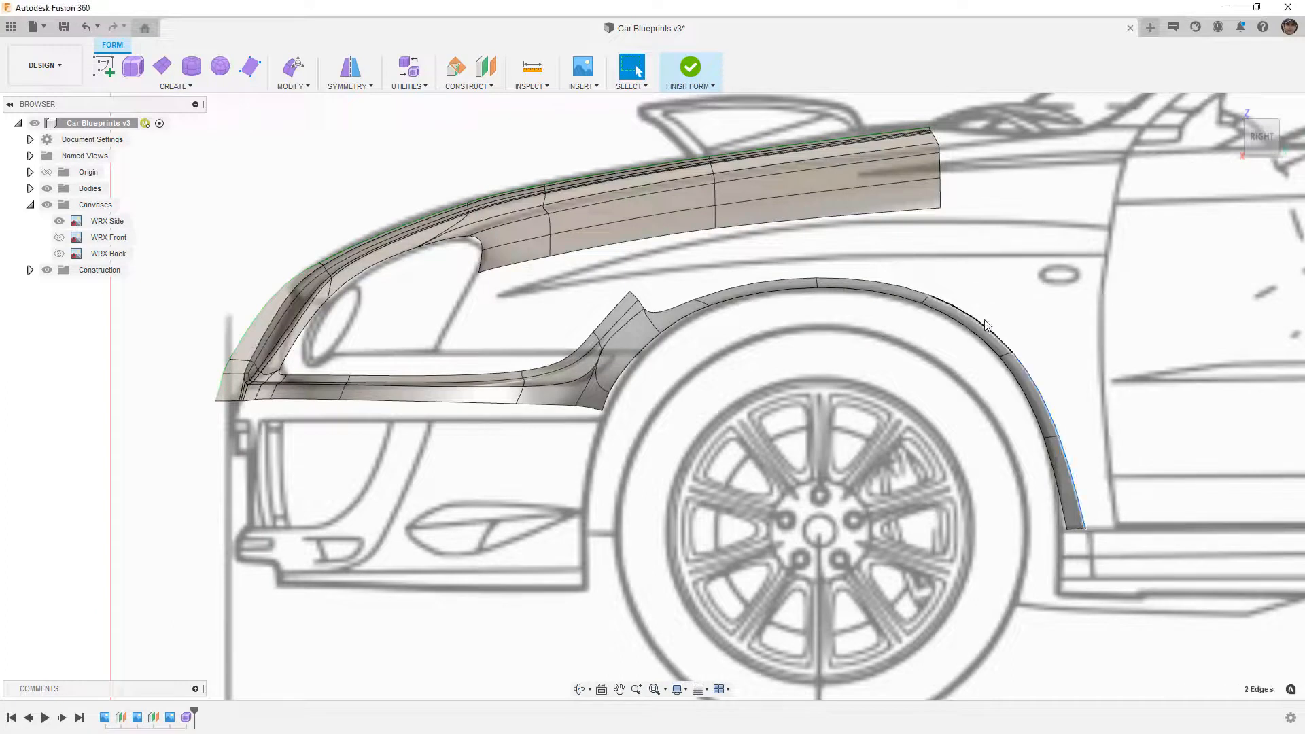
left_click(294, 68)
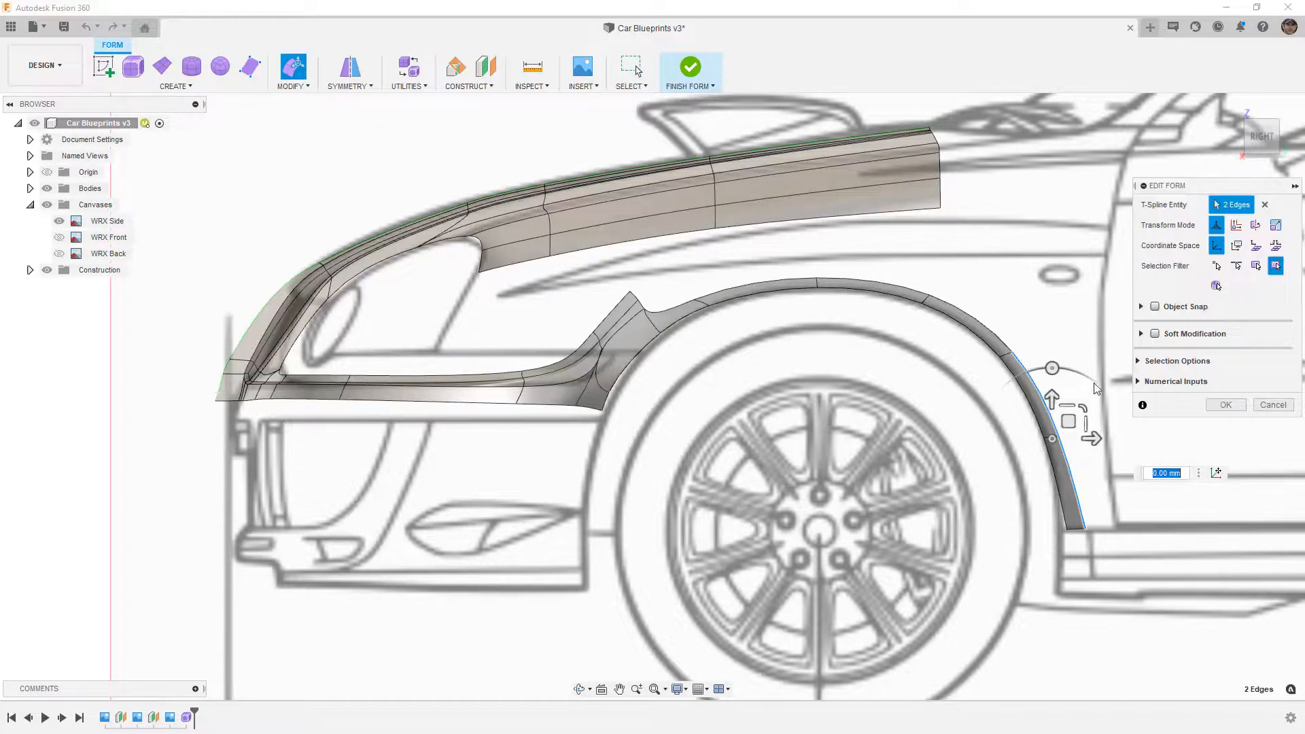
middle_click_drag(954, 450, 834, 438)
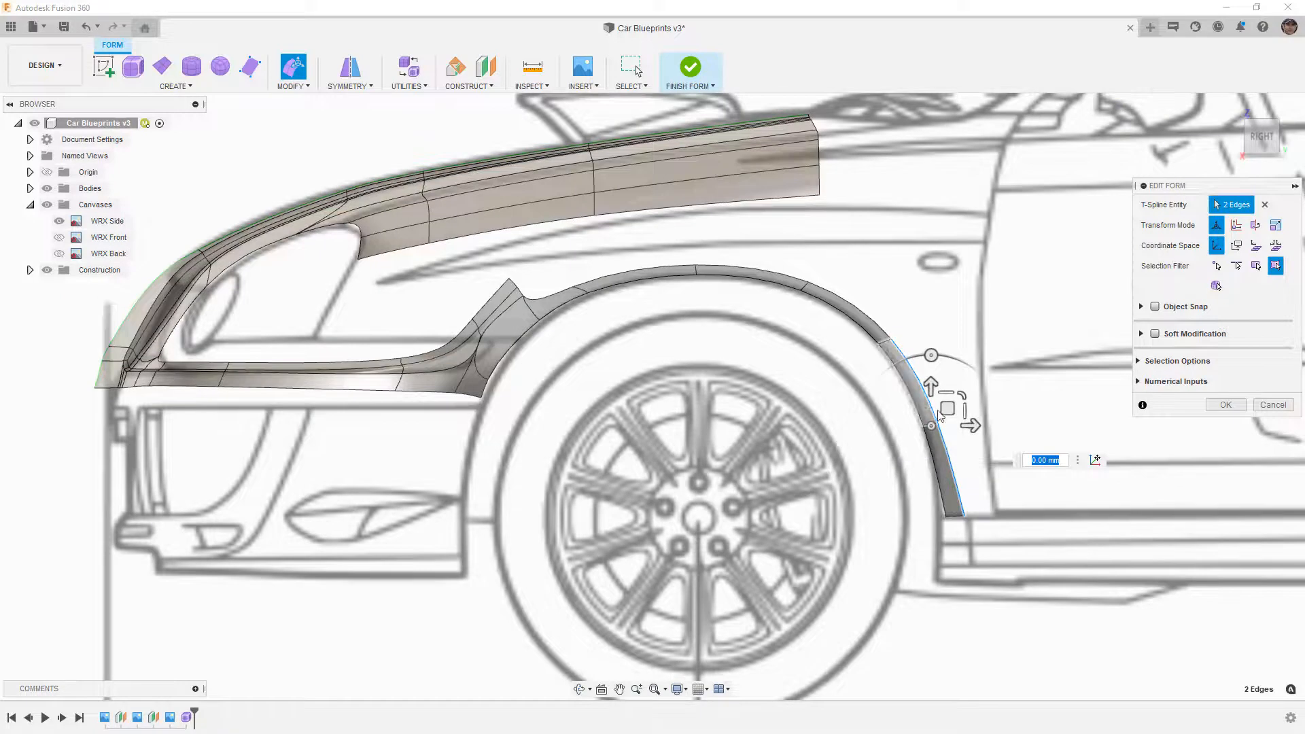
left_click_drag(947, 408, 997, 408)
- Move the rear extrusion's three outer vertices to follow the door's front line, and switch to box display
left_click(1011, 514)
left_click_drag(1030, 502, 1017, 498)
left_click(985, 423)
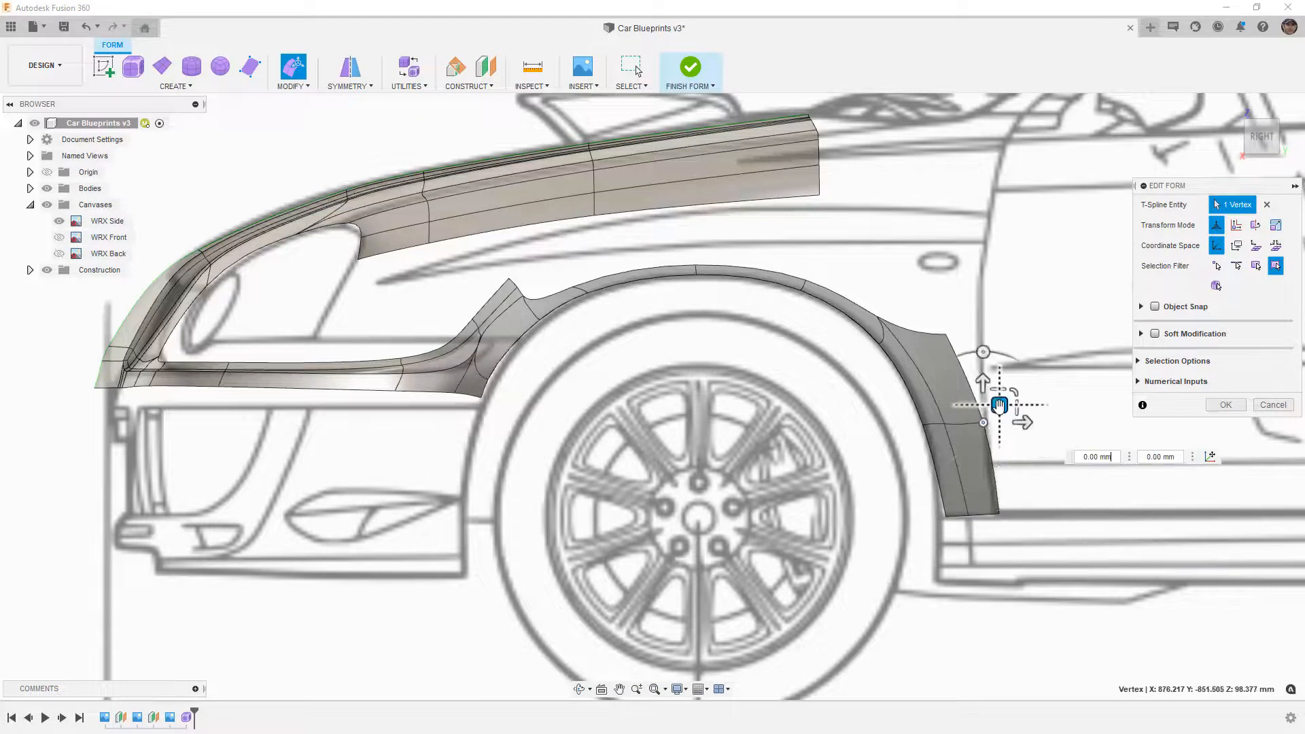
left_click_drag(997, 405, 1005, 317)
key("alt+1")
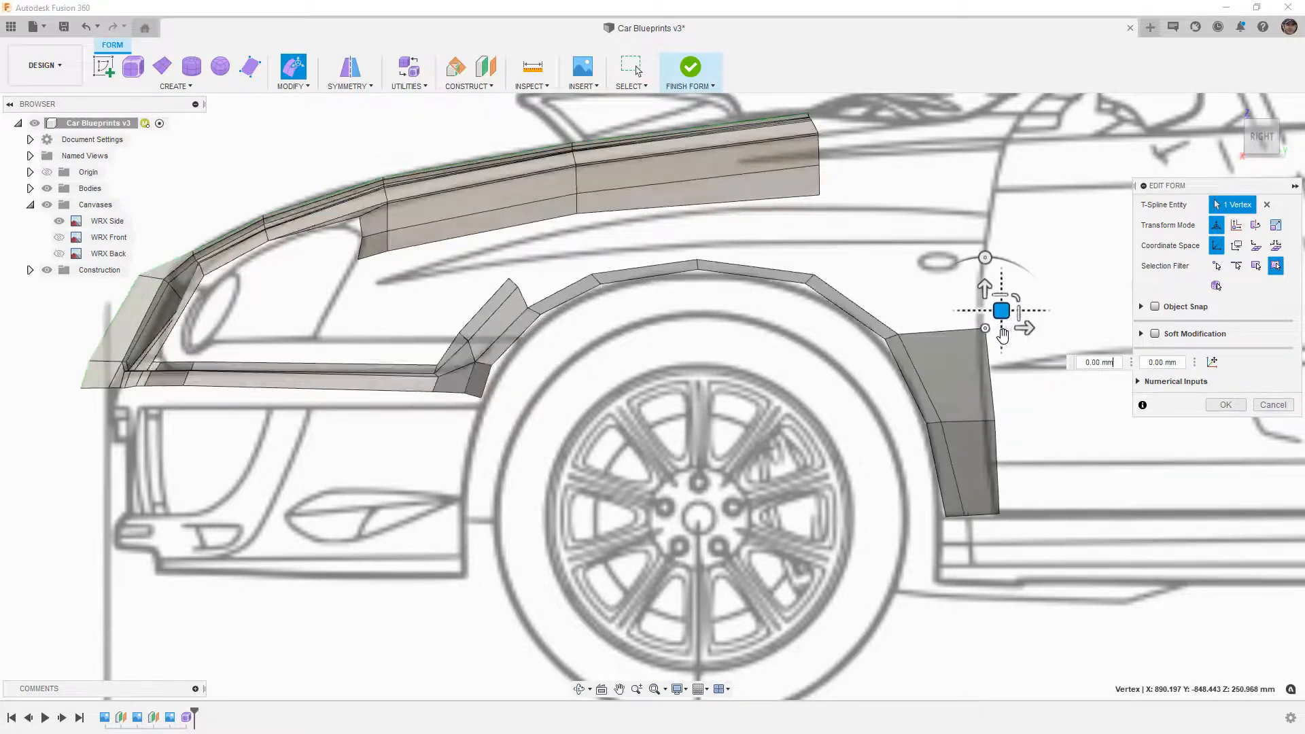
left_click(874, 294)
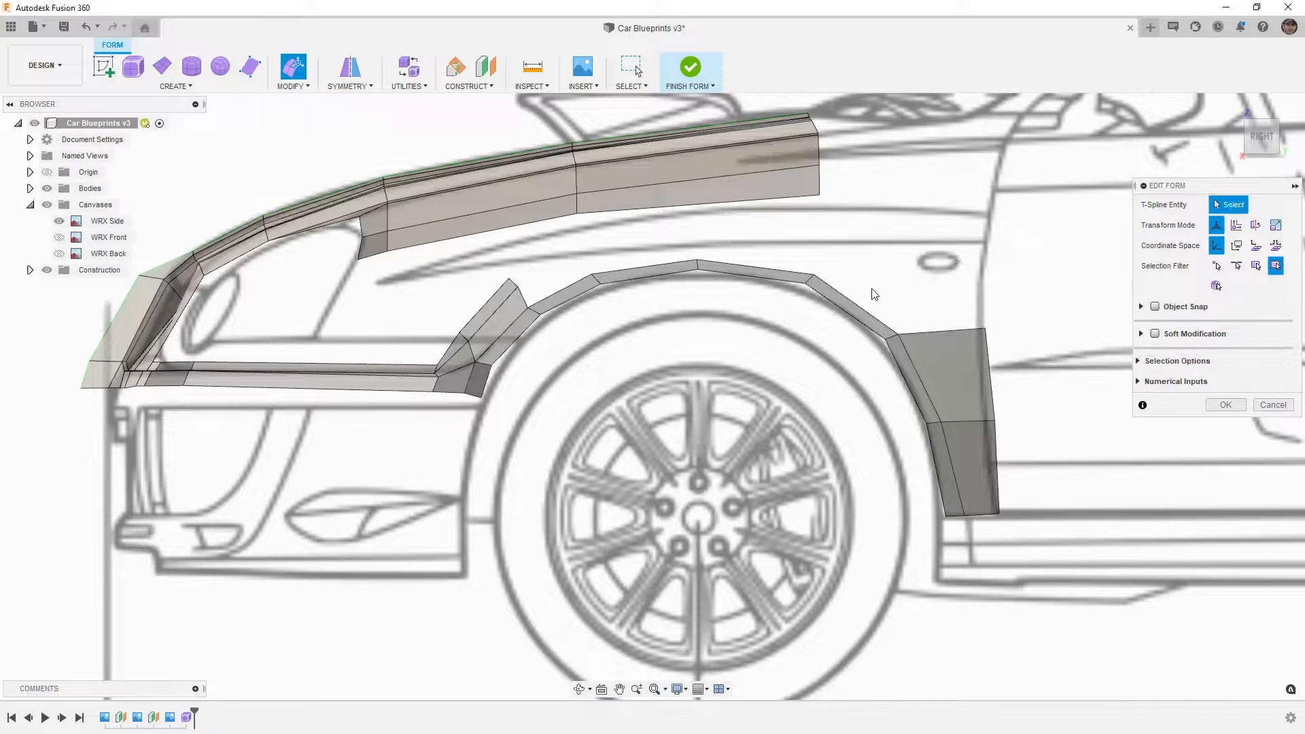
- Extrude the two outer edges at the crown of the wheel arch slightly upward
left_click(759, 272)
left_click(664, 266, "shift")
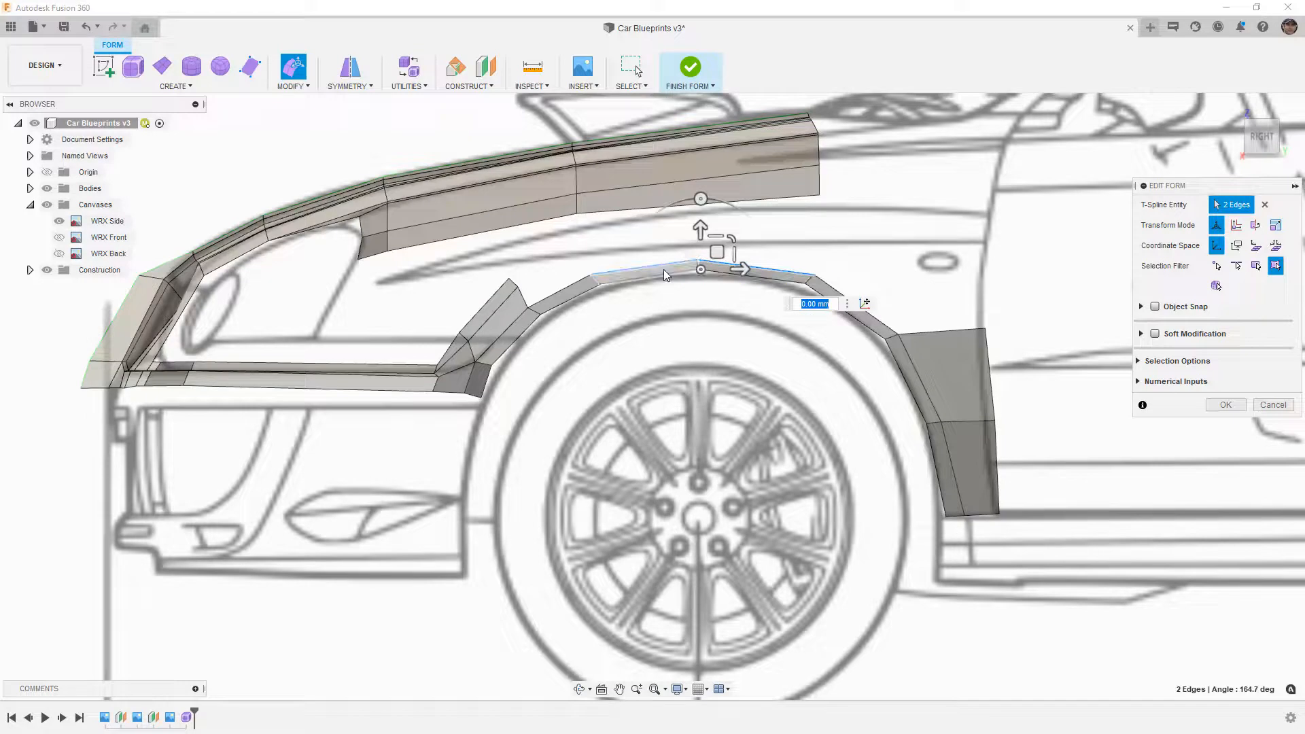
left_click_drag(716, 252, 717, 235)
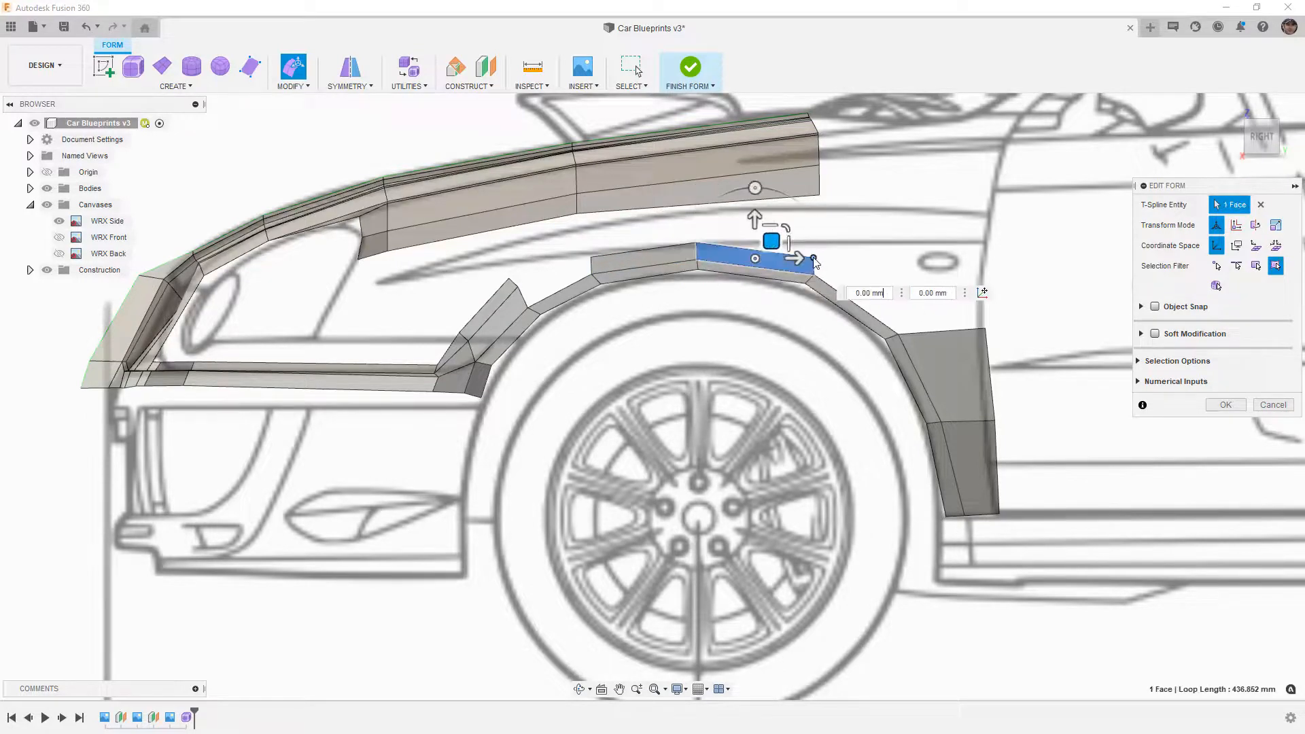
- Raise the crown strip's rear upper vertex about 24 mm and its front upper vertex about 6.6 mm, following the fender line
left_click(815, 248)
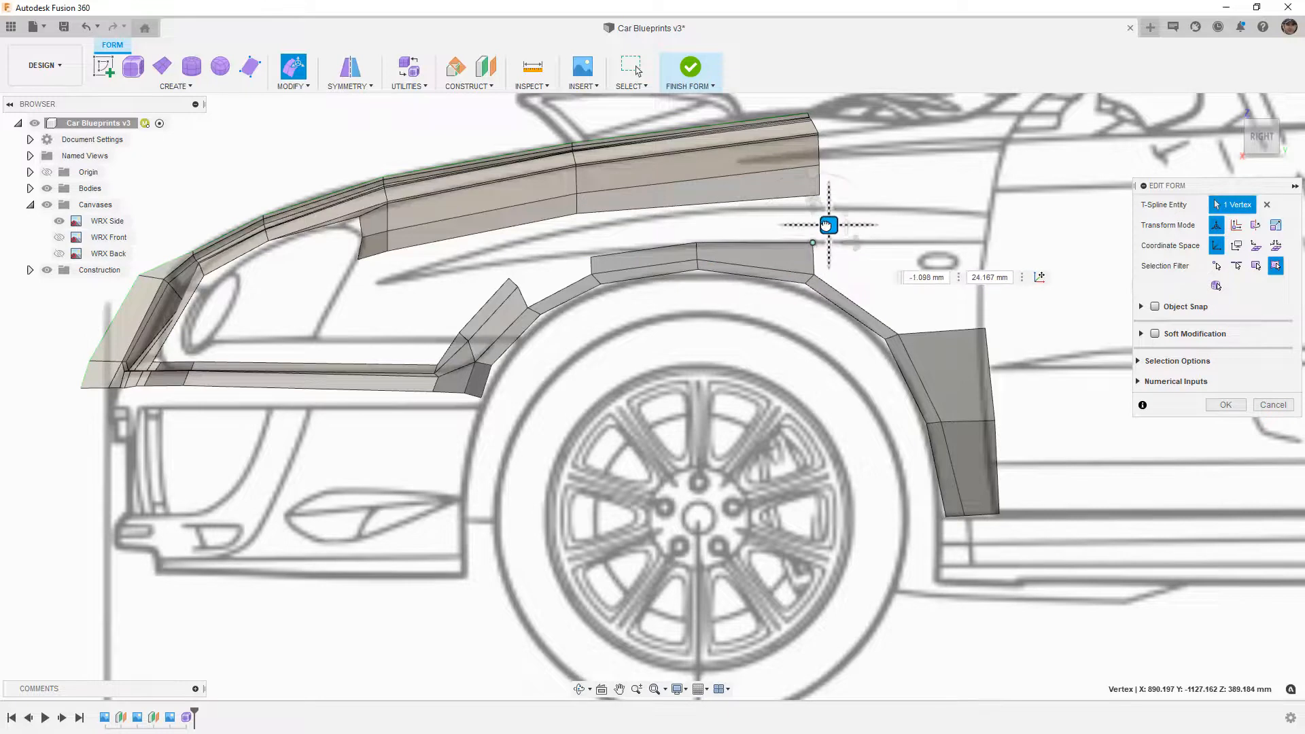
left_click(590, 257)
left_click_drag(601, 242, 599, 235)
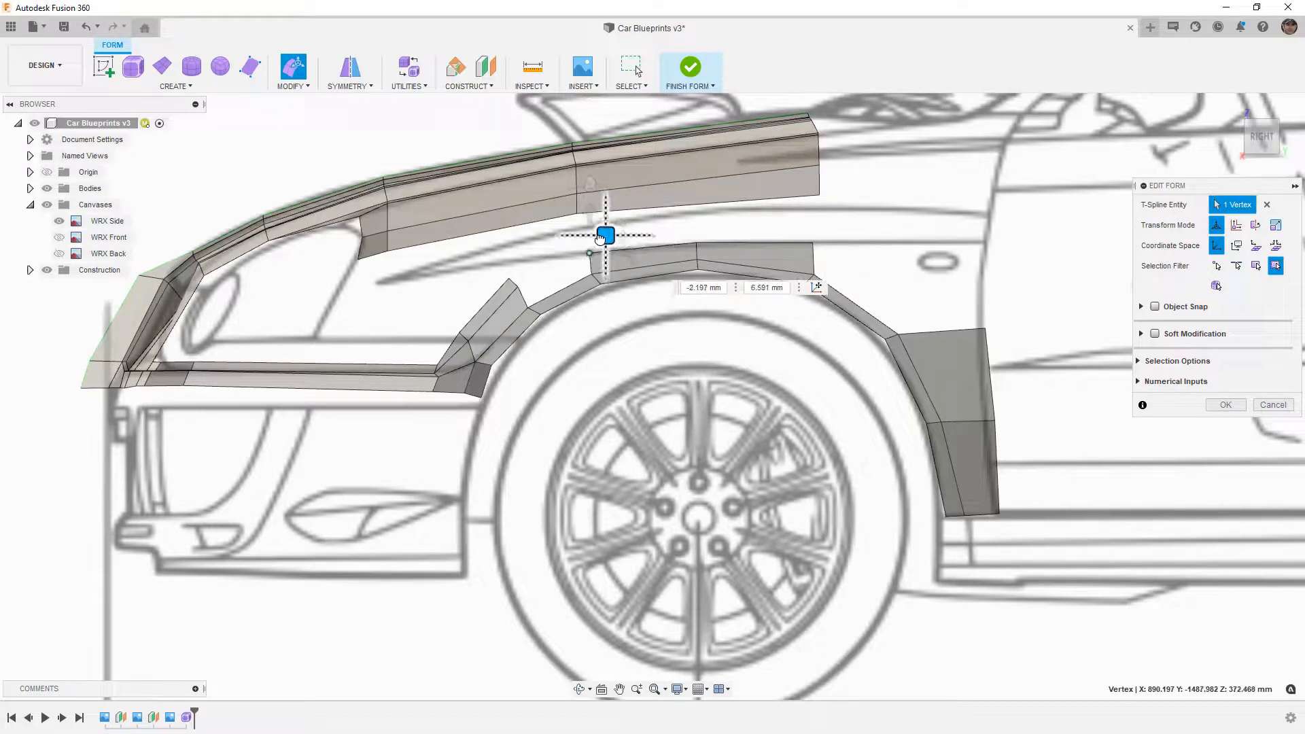
left_click(897, 287)
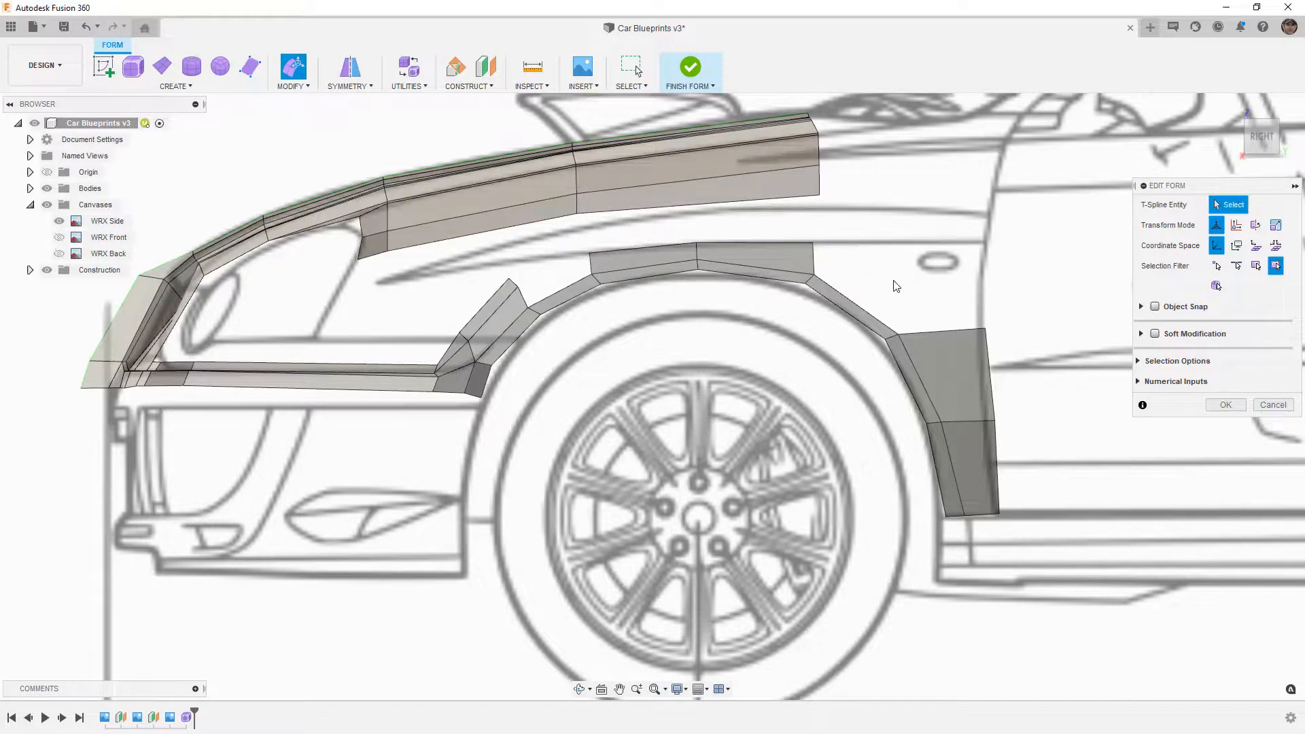
- Extrude the single arch edge between the crown and rear strips about 54 mm rearward and 52 mm up
left_click(815, 260)
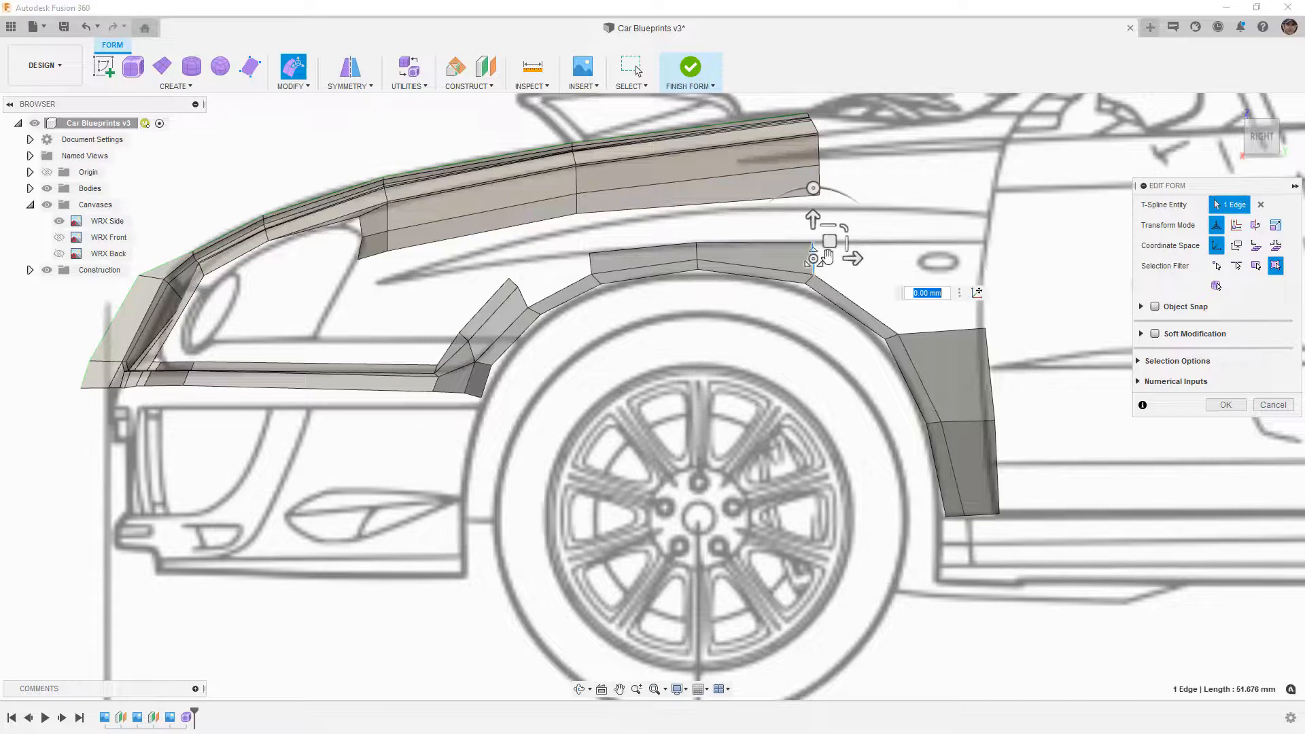
left_click(855, 299)
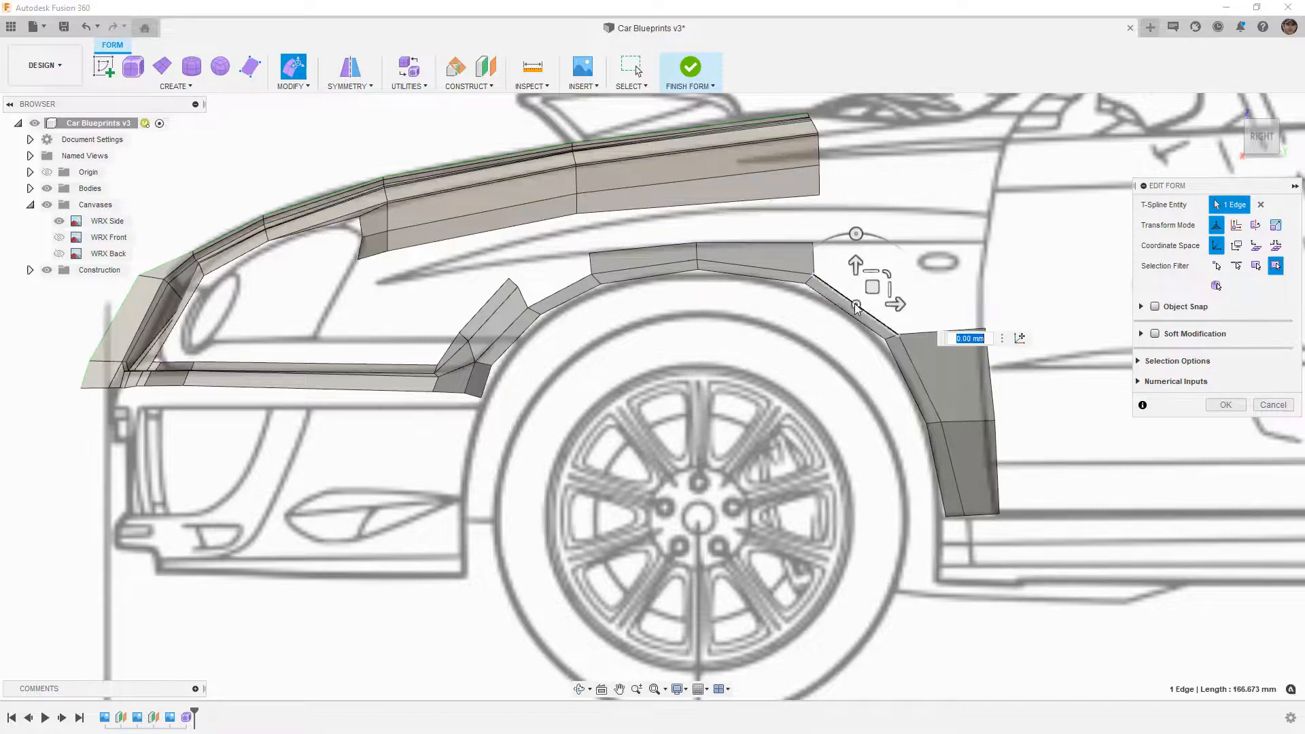
left_click_drag(873, 287, 907, 255, "alt")
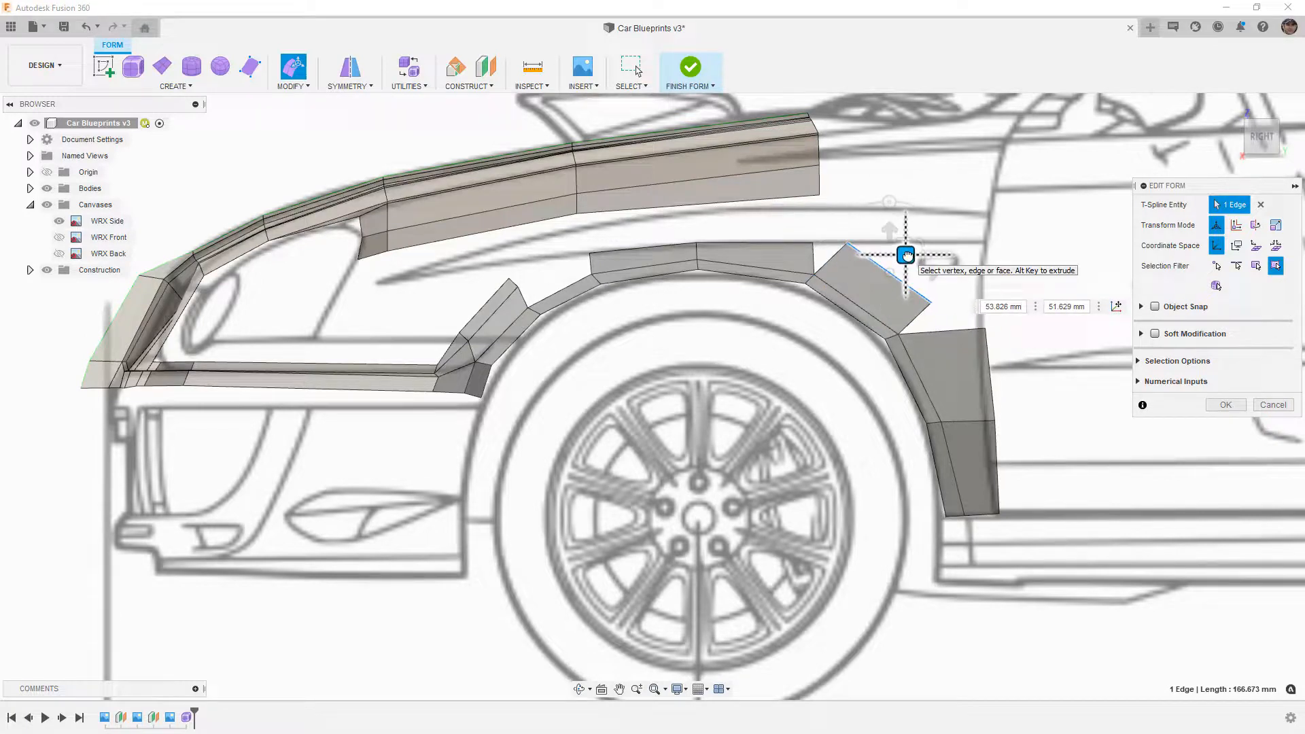
left_click(938, 314)
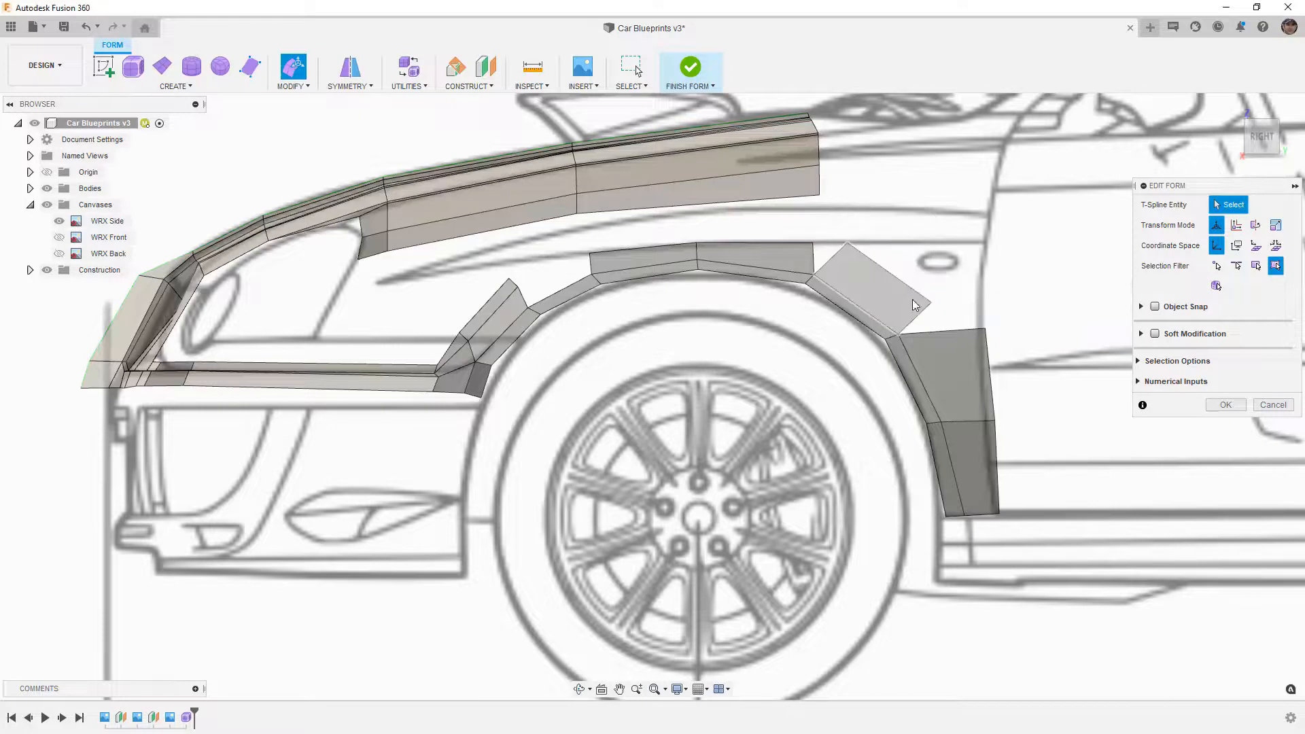
- Move the new face's two outer vertices next to the crown and rear strips' corner vertices, and finish Edit Form
left_click(845, 242)
left_click_drag(859, 224, 836, 226)
double_click(931, 303)
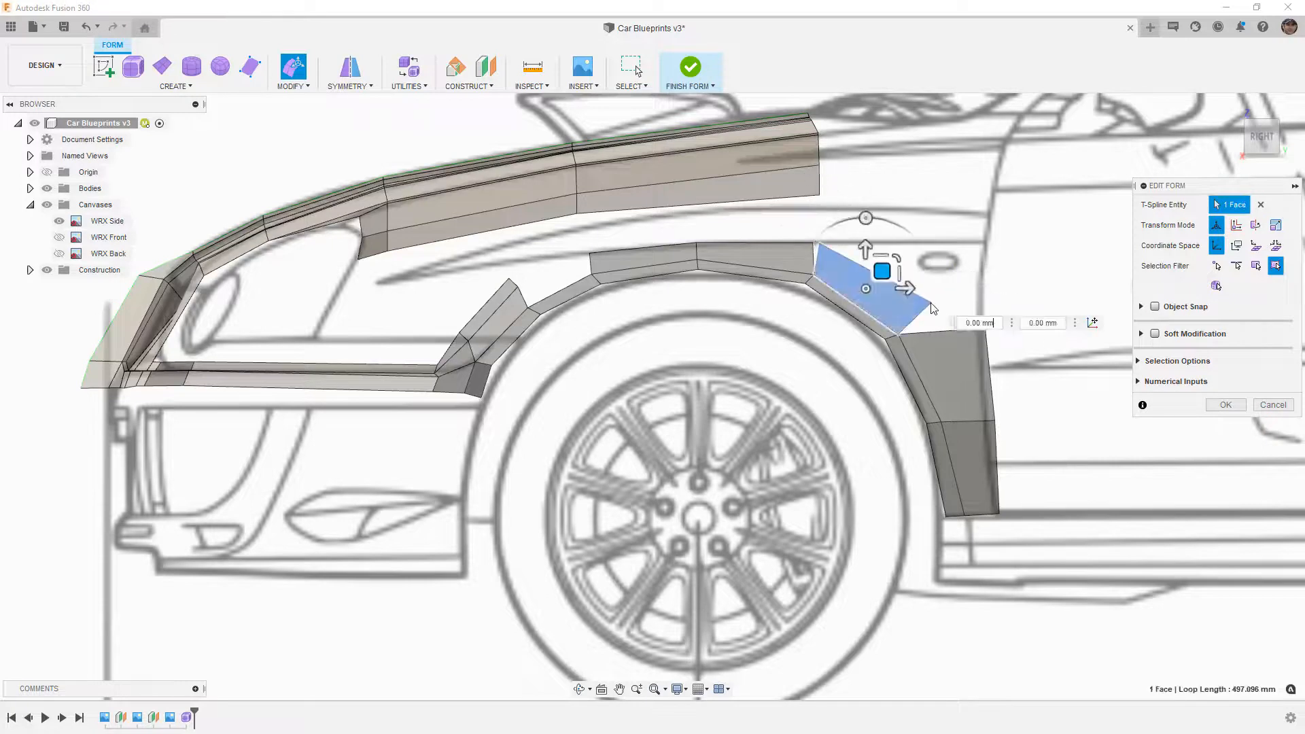
left_click(932, 304)
left_click_drag(948, 284, 1001, 308)
left_click(1060, 397)
left_click(1226, 405)
- Weld the connecting face's two outer vertices to the crown and rear strips' corners, vertex to vertex, and switch to smooth display
left_click(299, 86)
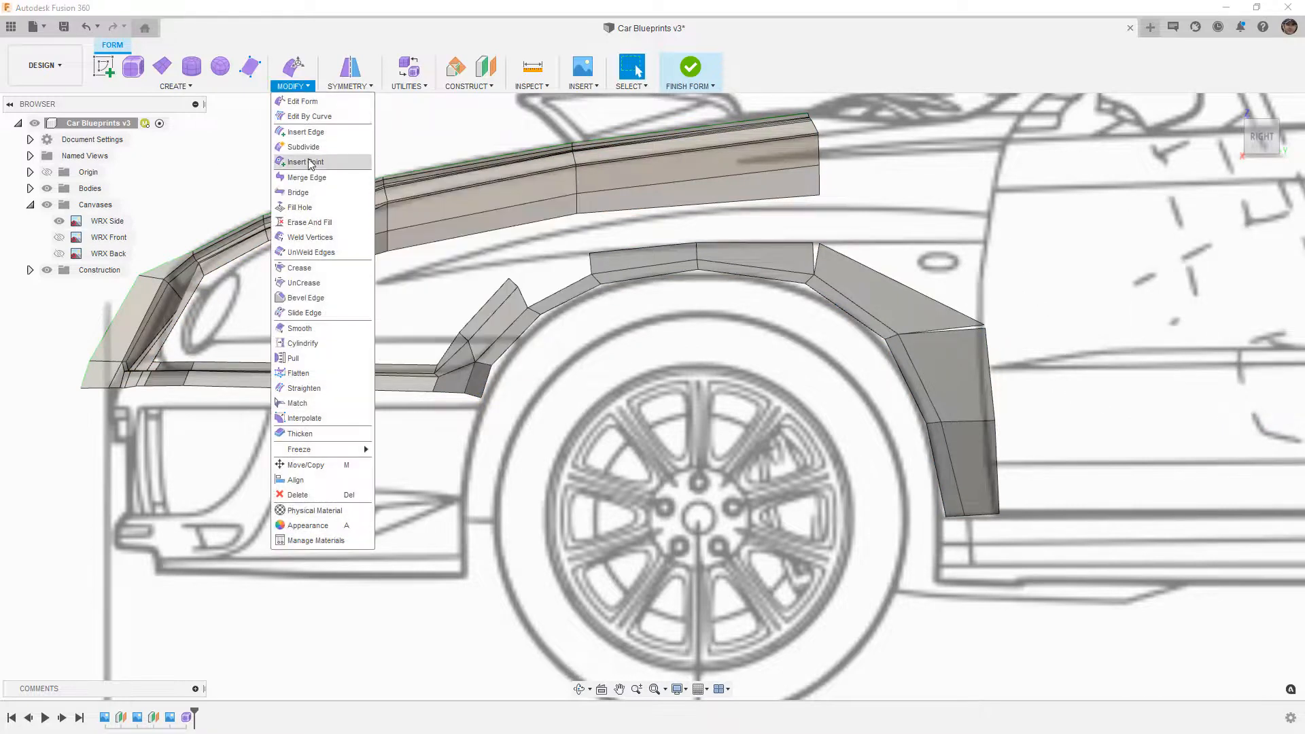
left_click(310, 237)
scroll(835, 240, "up", 3)
scroll(834, 235, "up", 1)
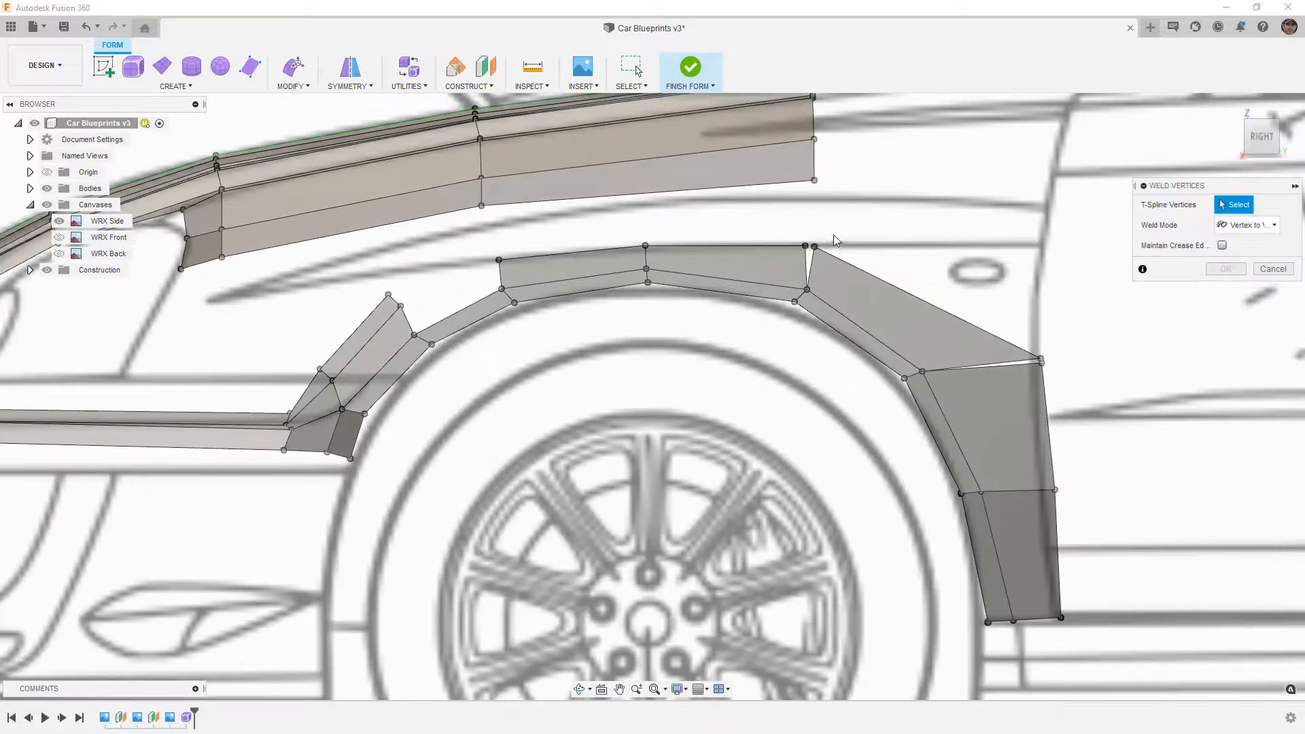
left_click(814, 246)
left_click(805, 245)
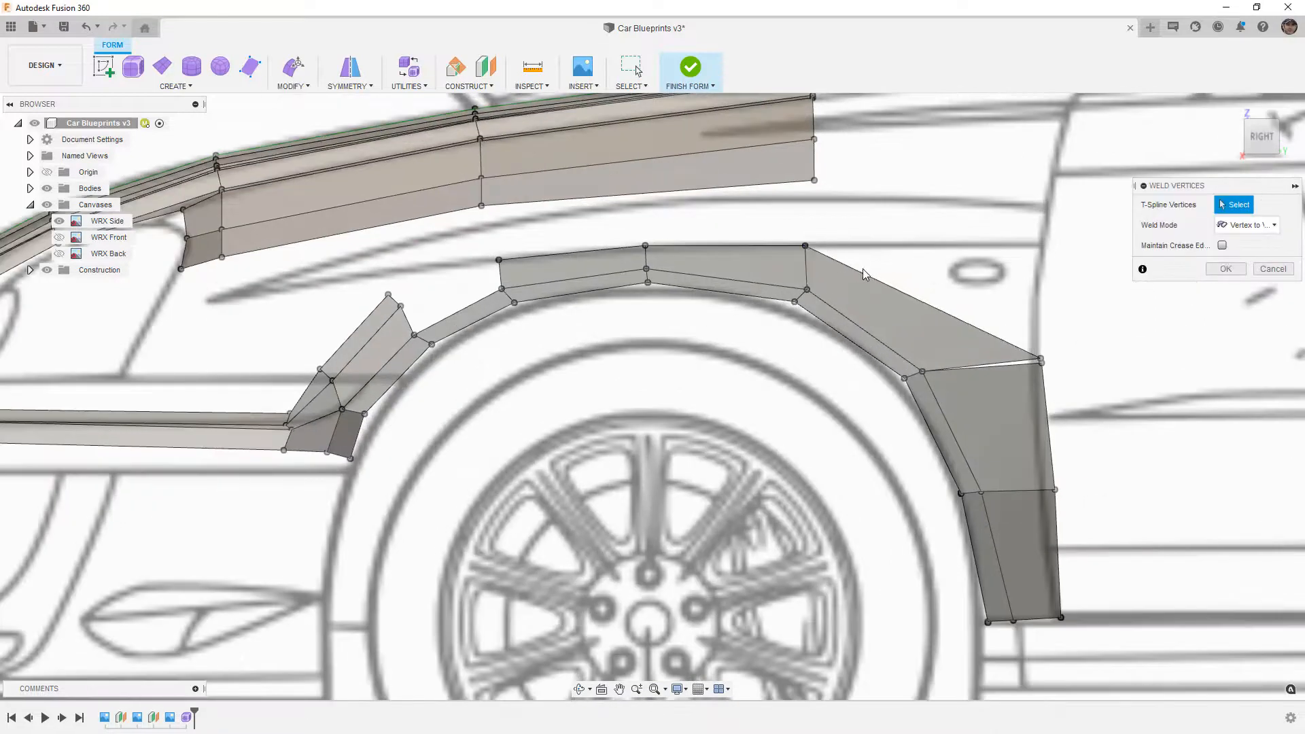
left_click(1043, 363)
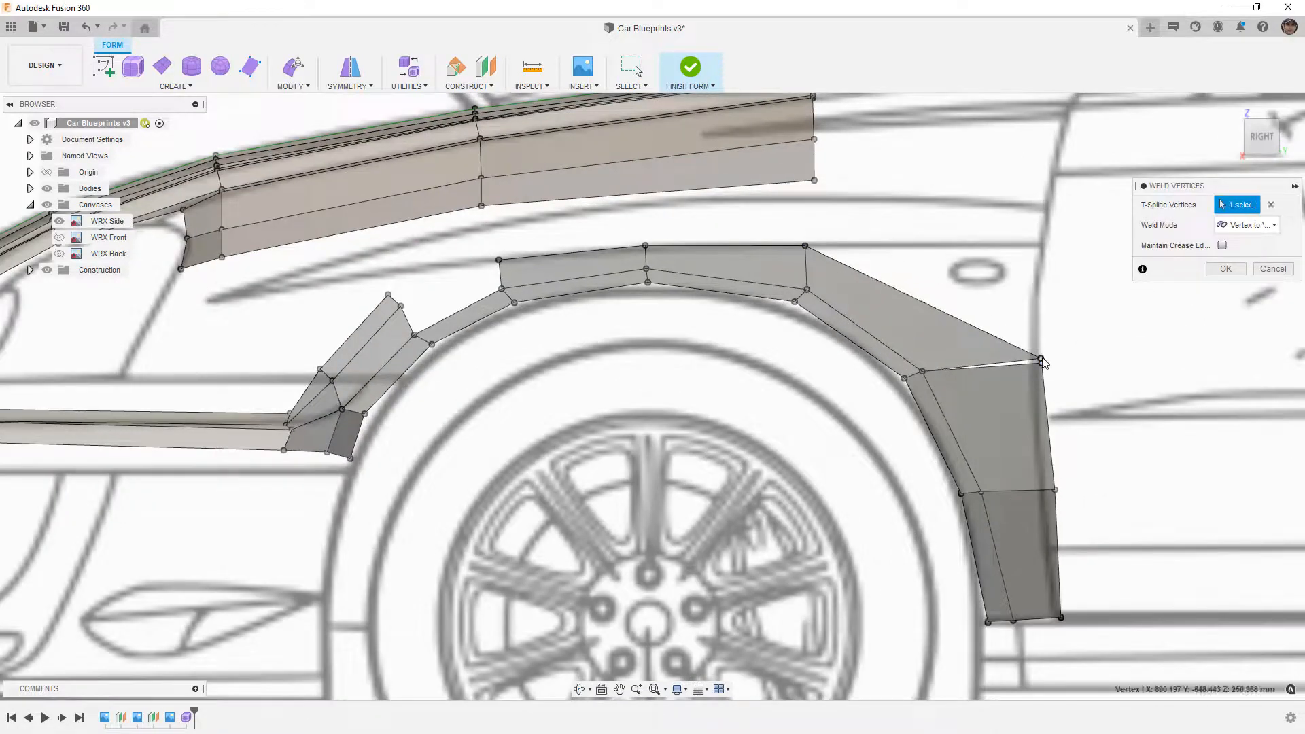
left_click(1217, 270)
key("alt+3")
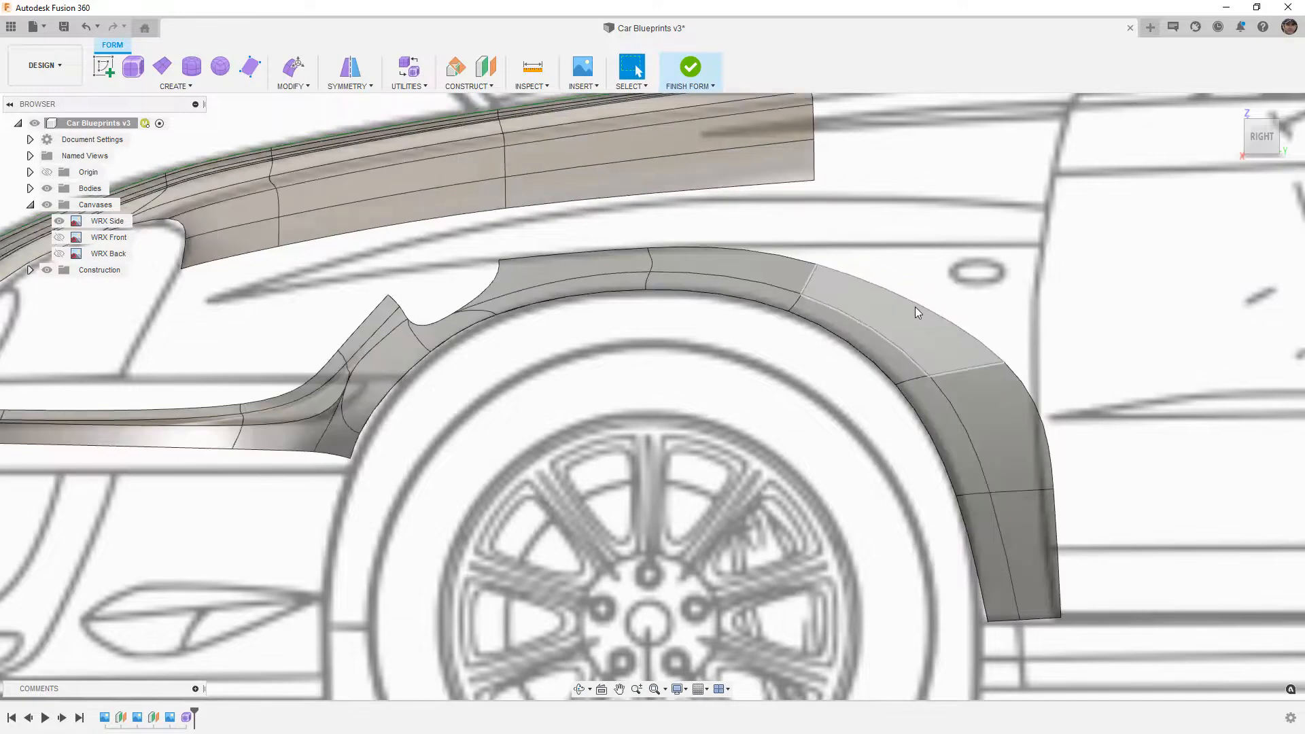
- Move the fender strip's five outer edges about 8.3 mm inward and 0.6 mm up in the front view with Edit Form
scroll(835, 330, "down", 5)
mouse_move(824, 392)
middle_mouse_down("shift")
mouse_move(865, 382)
mouse_move(635, 393)
mouse_move(790, 388)
mouse_move(778, 393)
middle_mouse_up("shift")
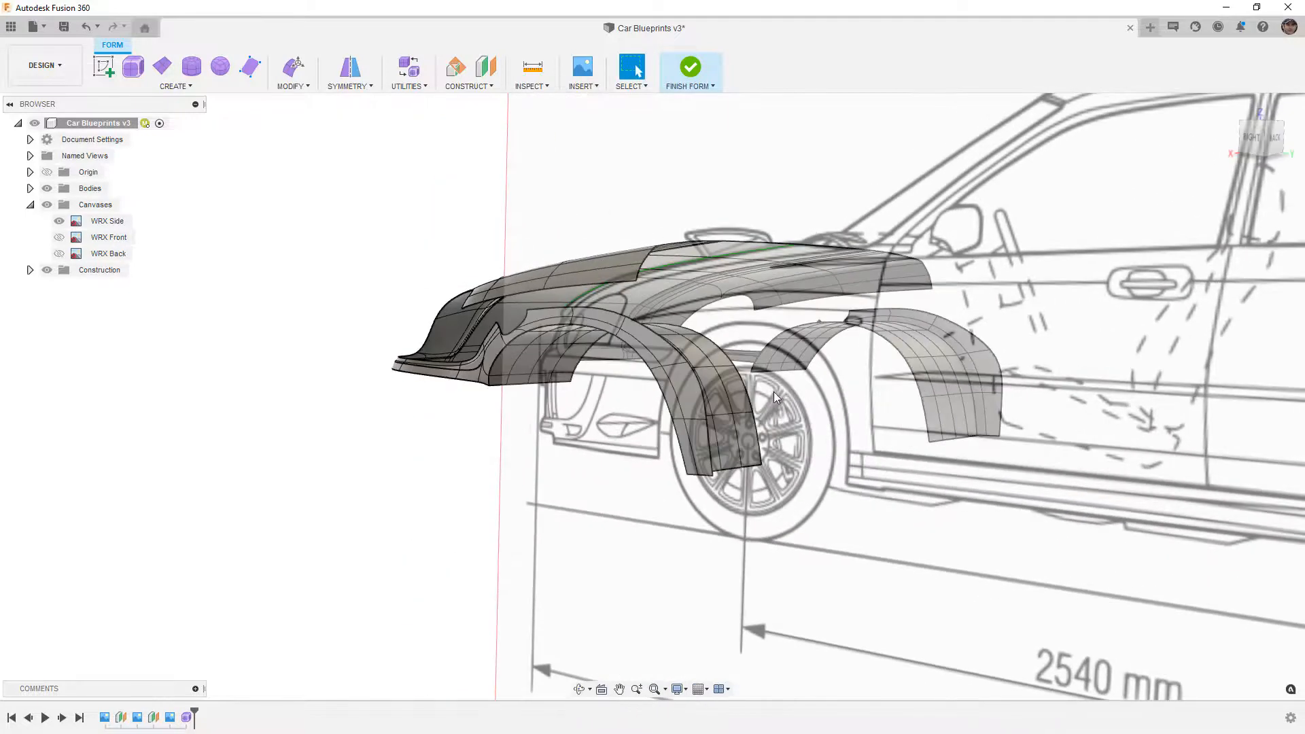
double_click(706, 431)
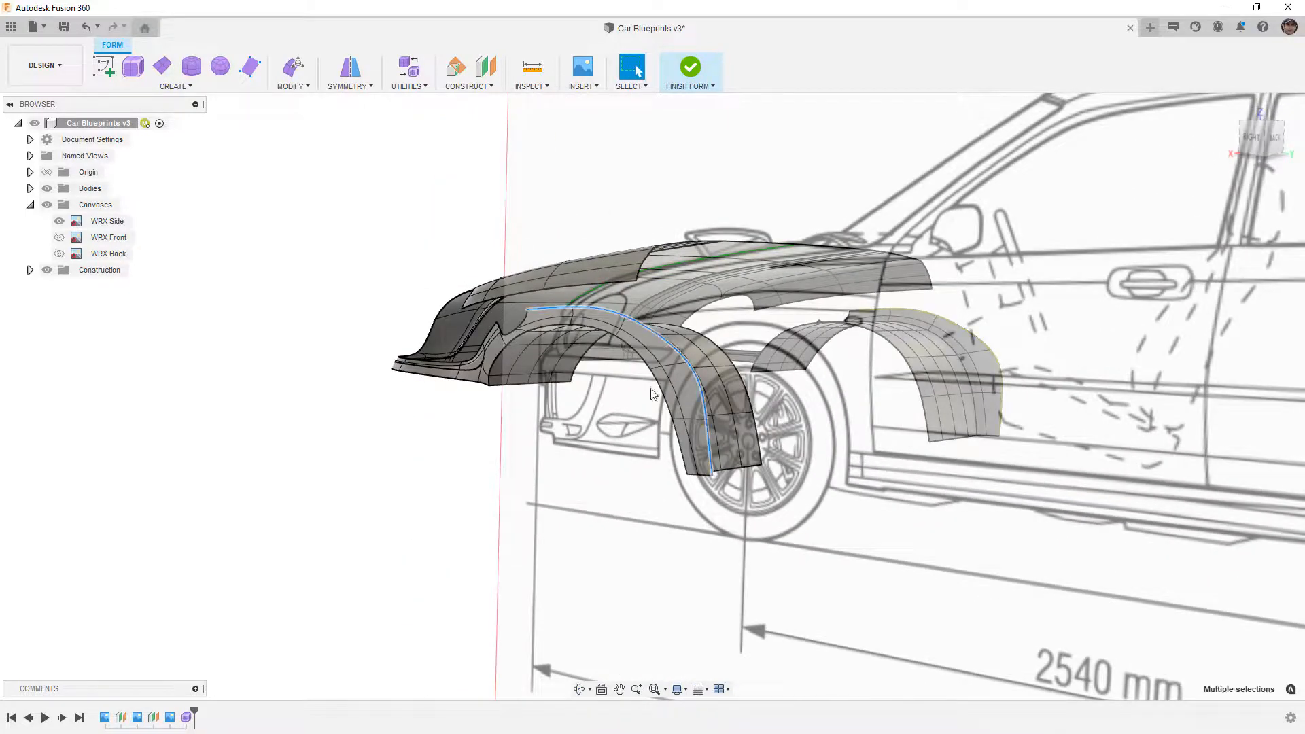
left_click(302, 70)
middle_click_drag(490, 406, 642, 452, "shift")
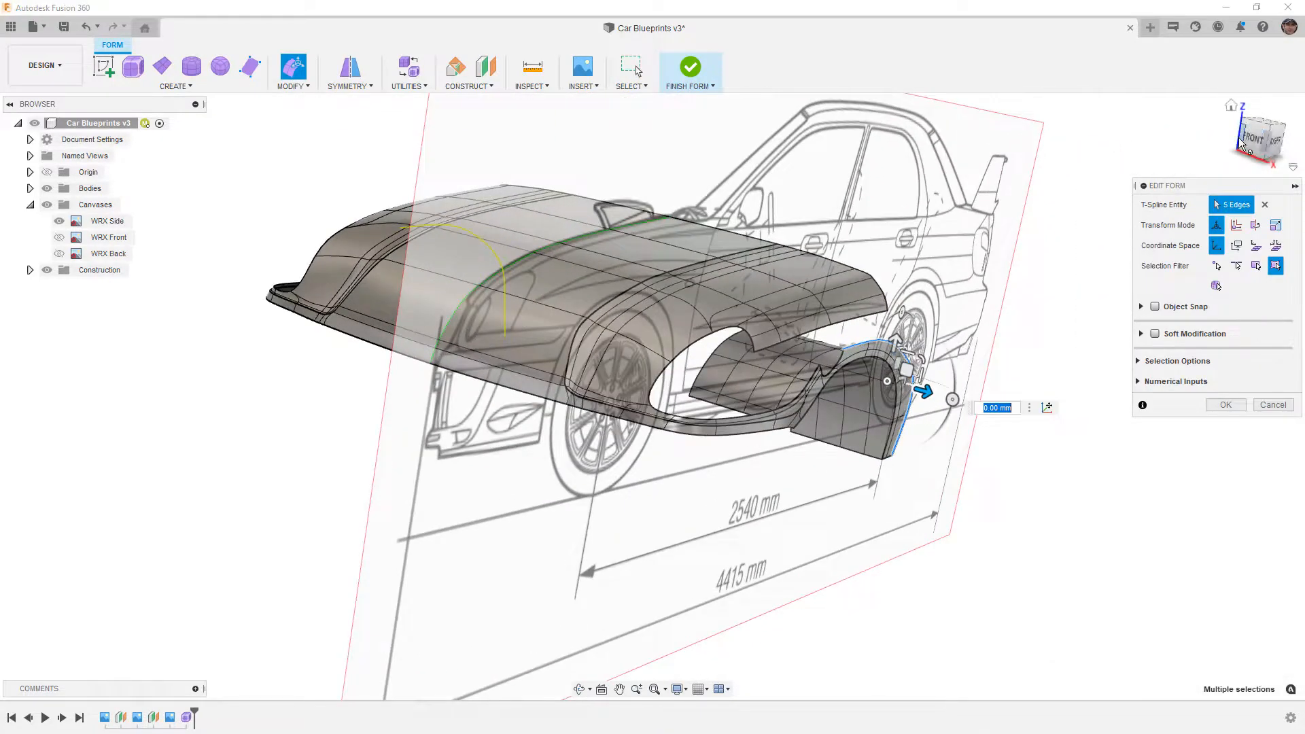
left_click(1244, 139)
scroll(405, 447, "up", 5)
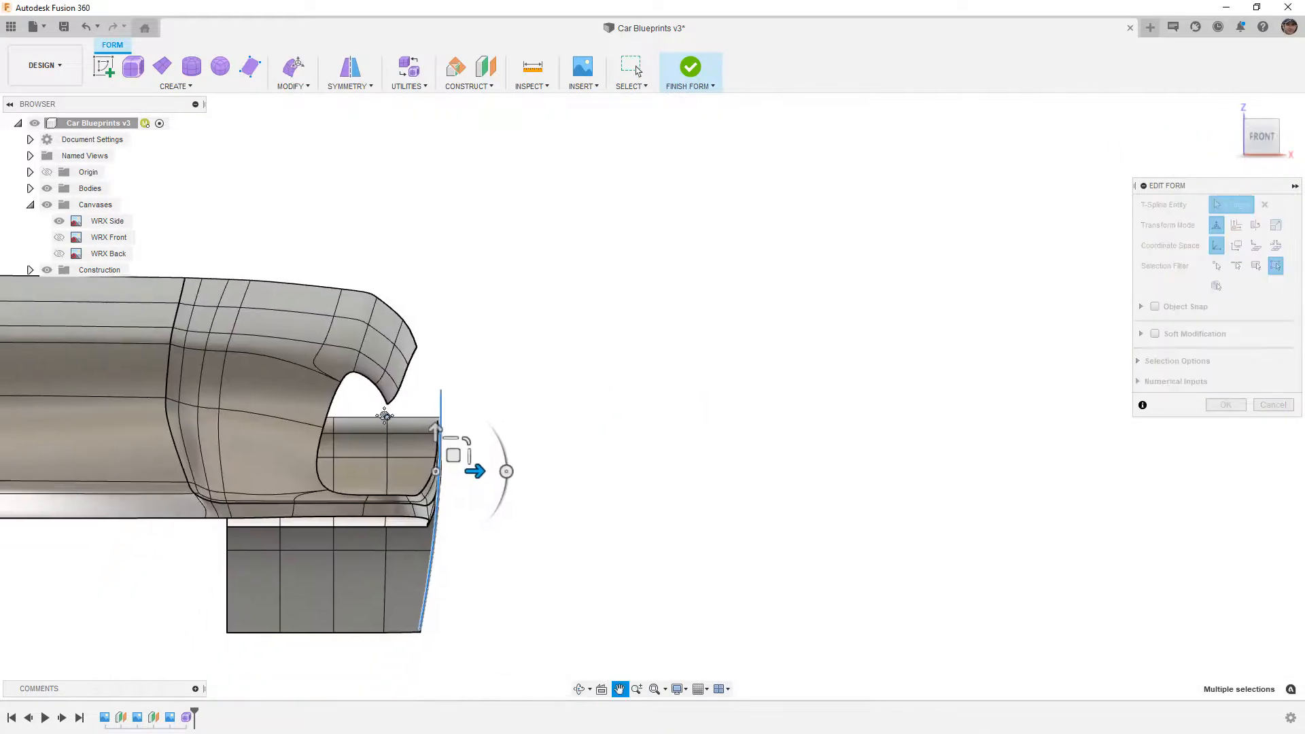
left_click_drag(488, 478, 478, 476)
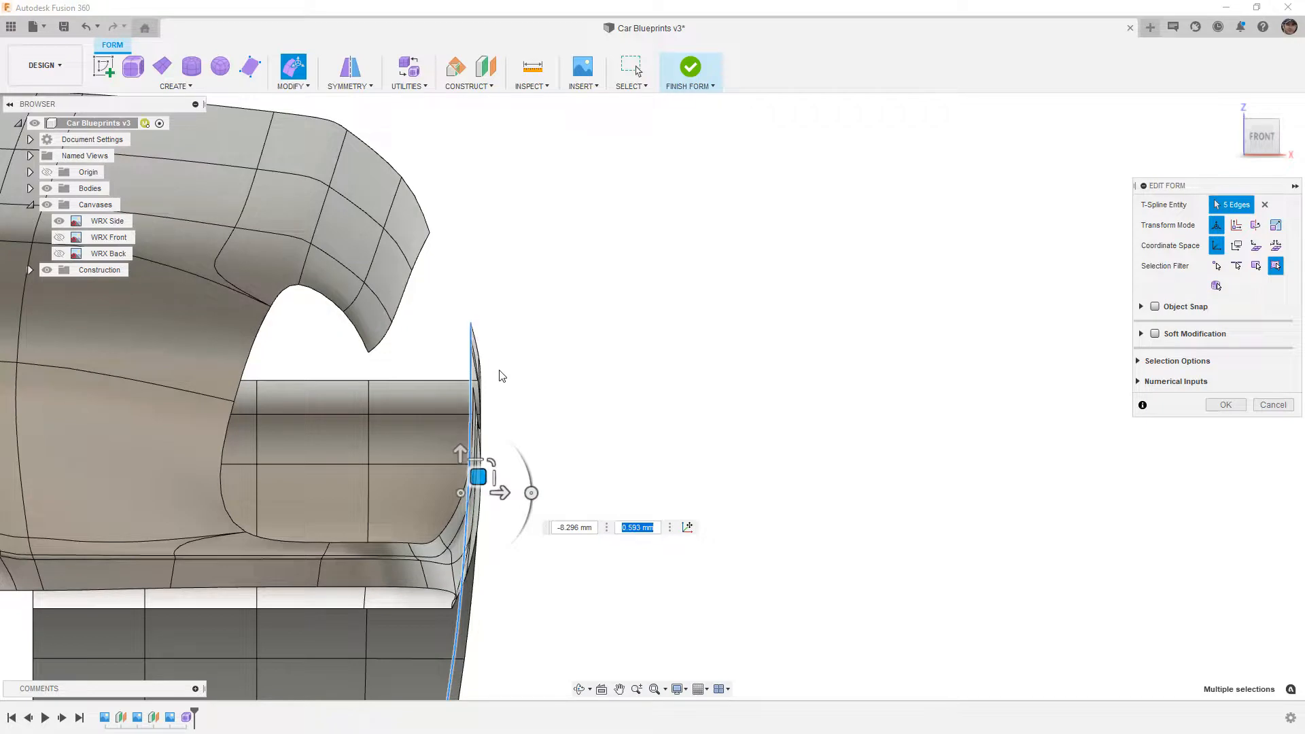
- Switch to box display, view the fender from the right side and finish Edit Form
key("alt+1")
scroll(544, 294, "down", 3)
left_click(644, 434)
middle_click_drag(643, 434, 570, 478, "shift")
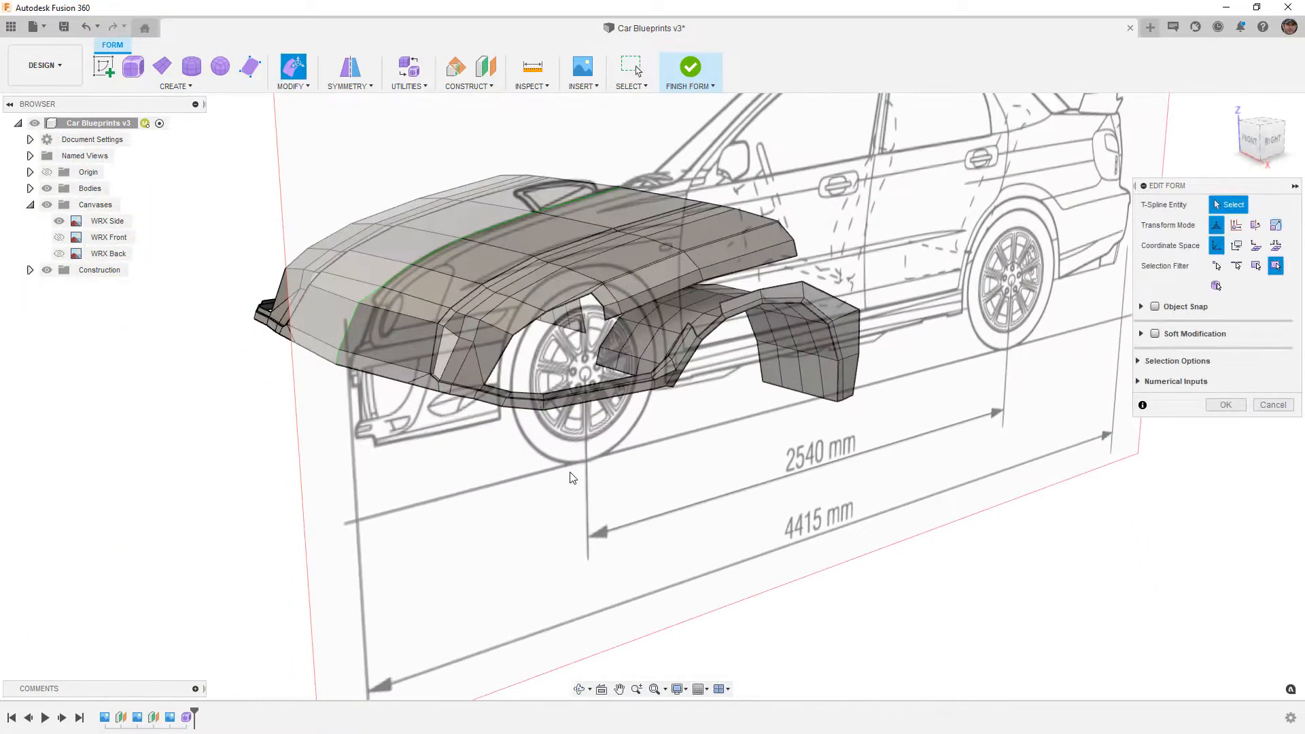
left_click(1269, 144)
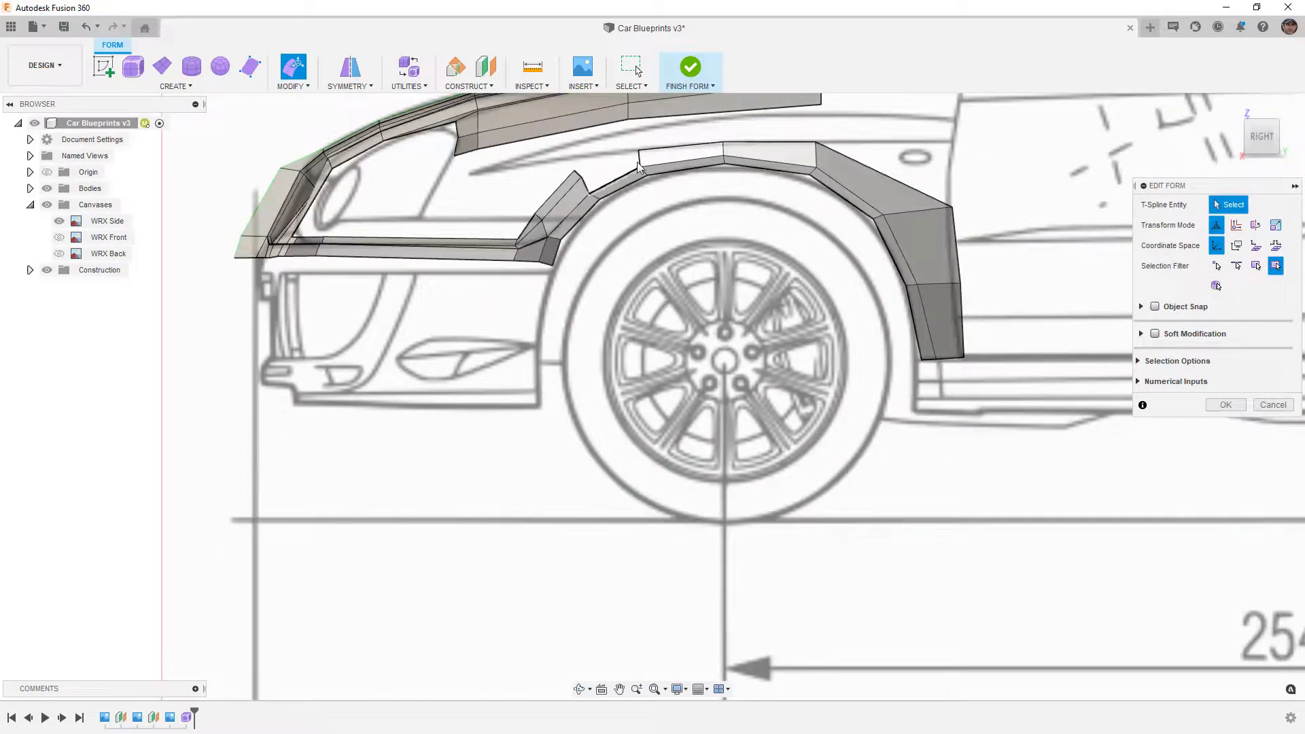
scroll(598, 178, "up", 3)
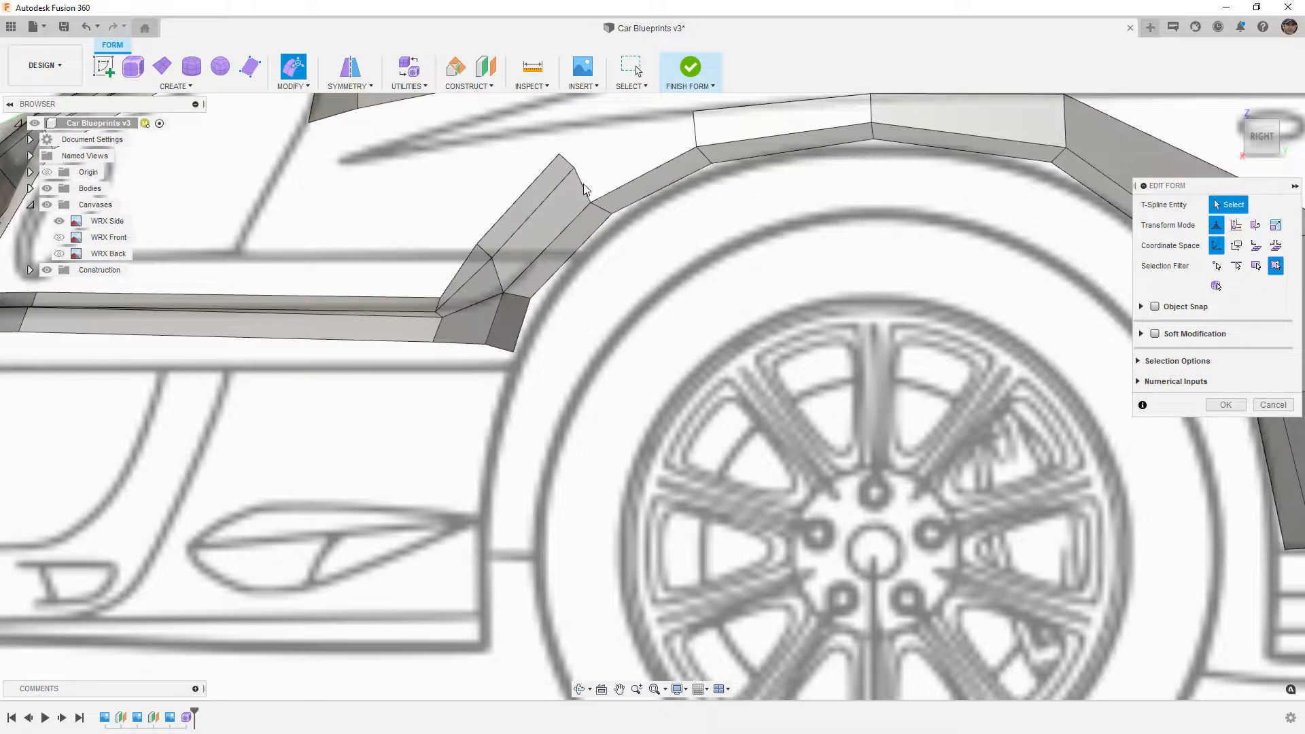
scroll(592, 204, "down", 2)
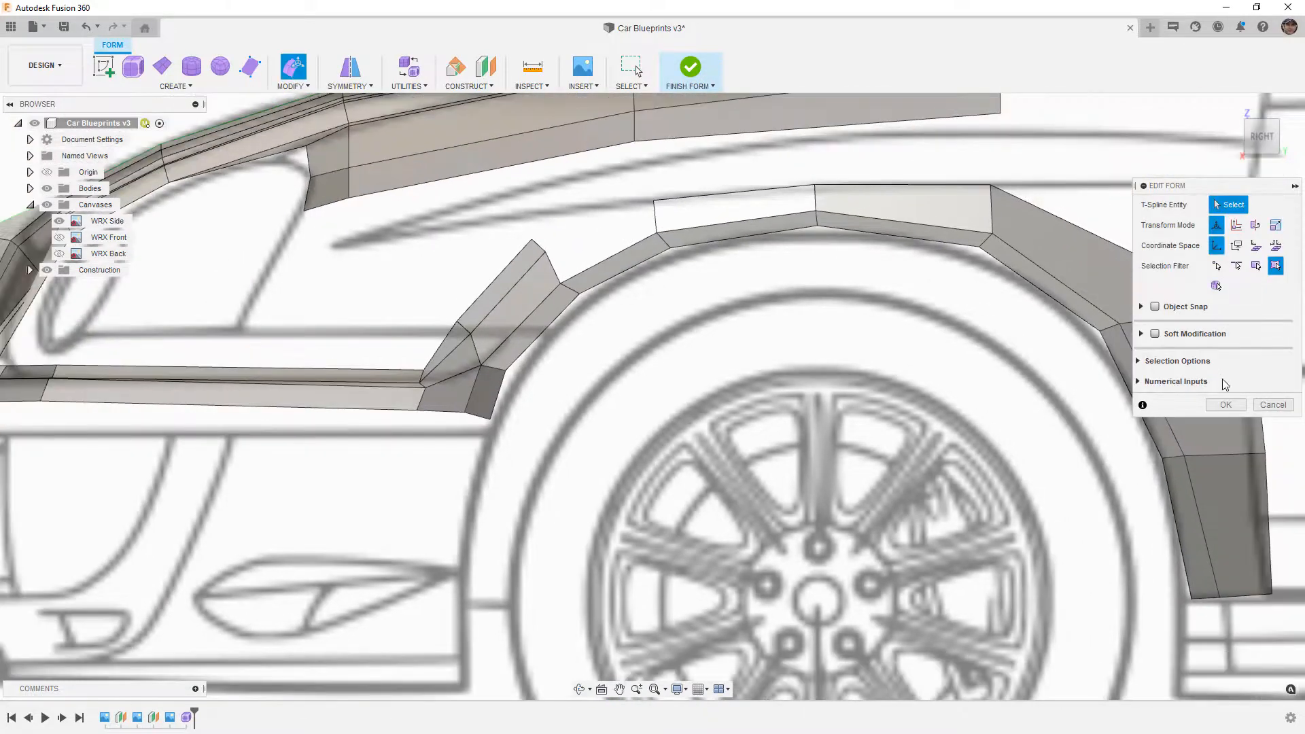
left_click(1224, 405)
- Bridge the gap between the front lip strip and the crown strip with 1 face, and check it in smooth display
left_click(306, 87)
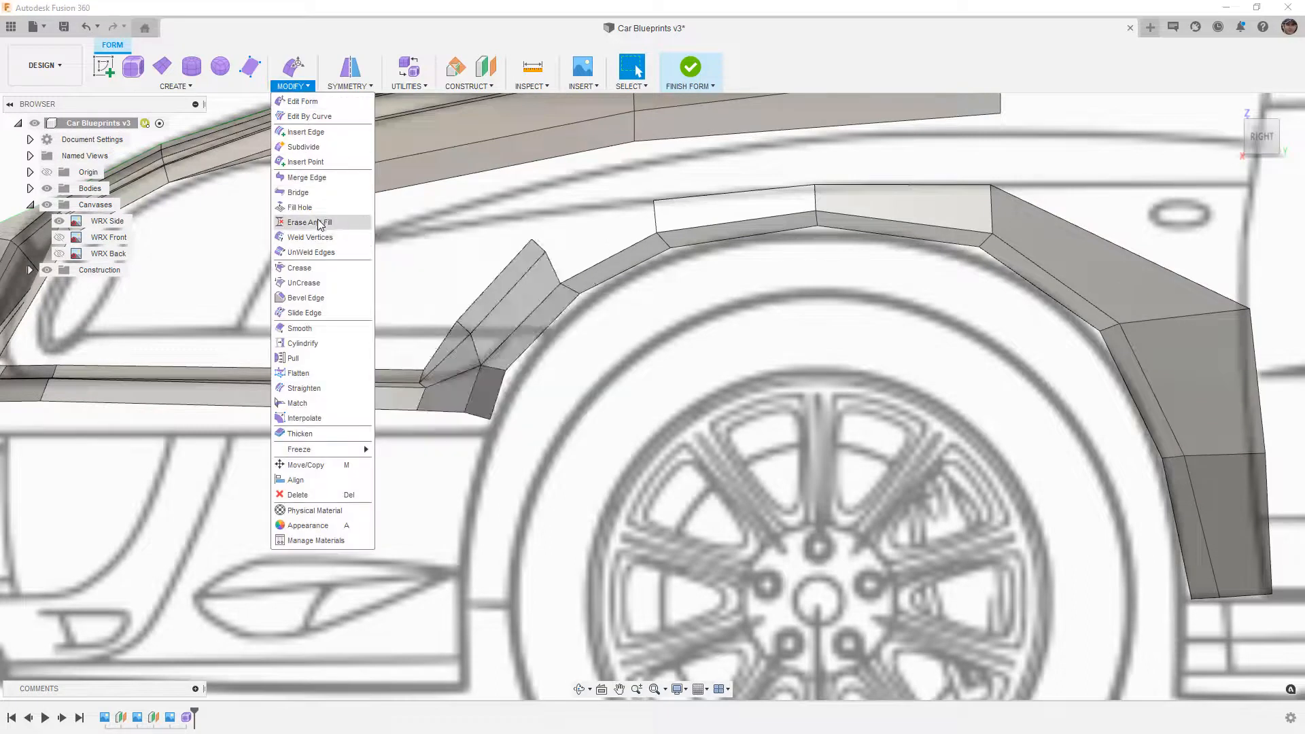
left_click(317, 196)
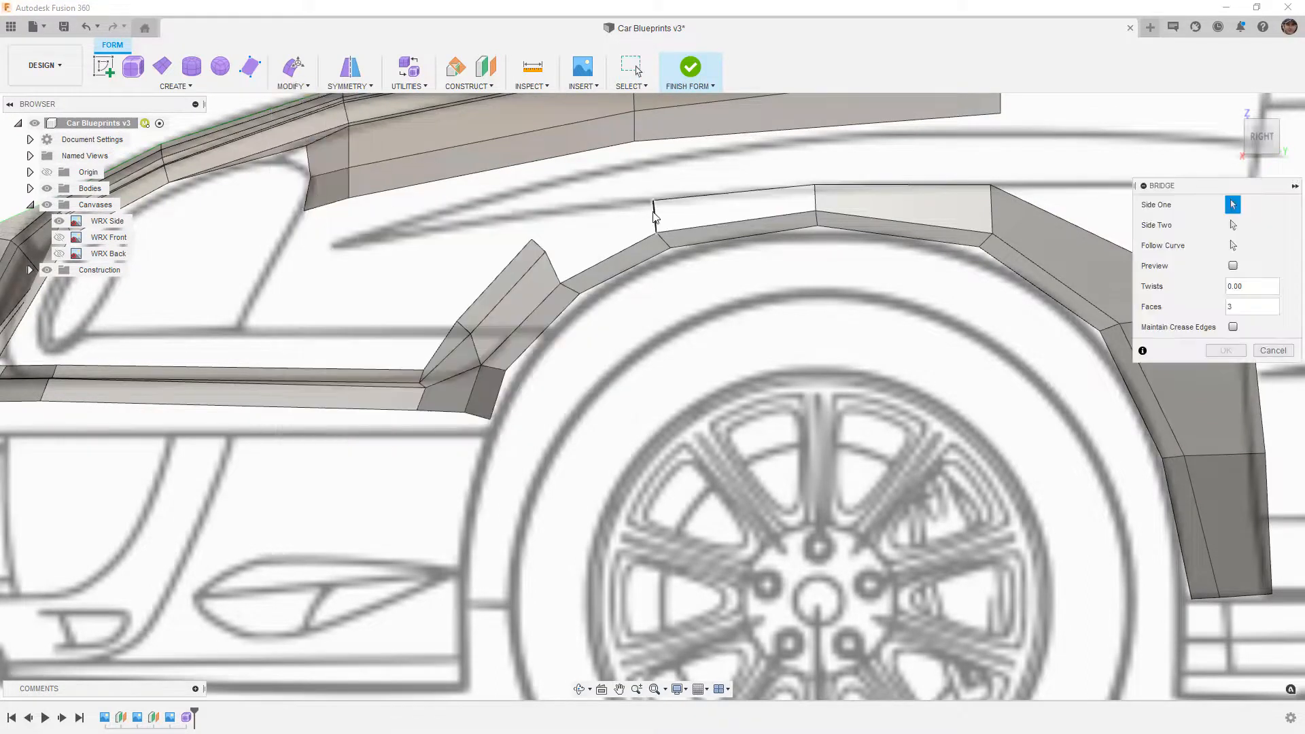
left_click(546, 255)
left_click(549, 259)
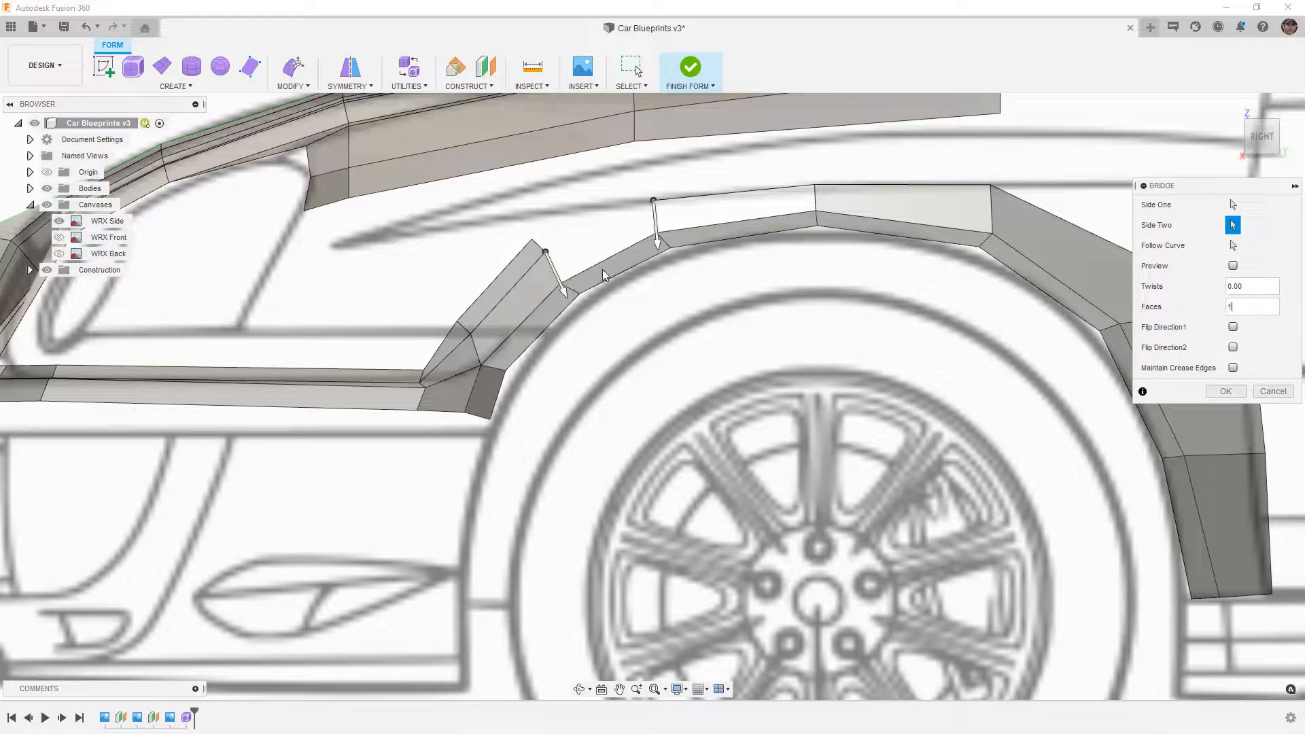
left_click(1232, 266)
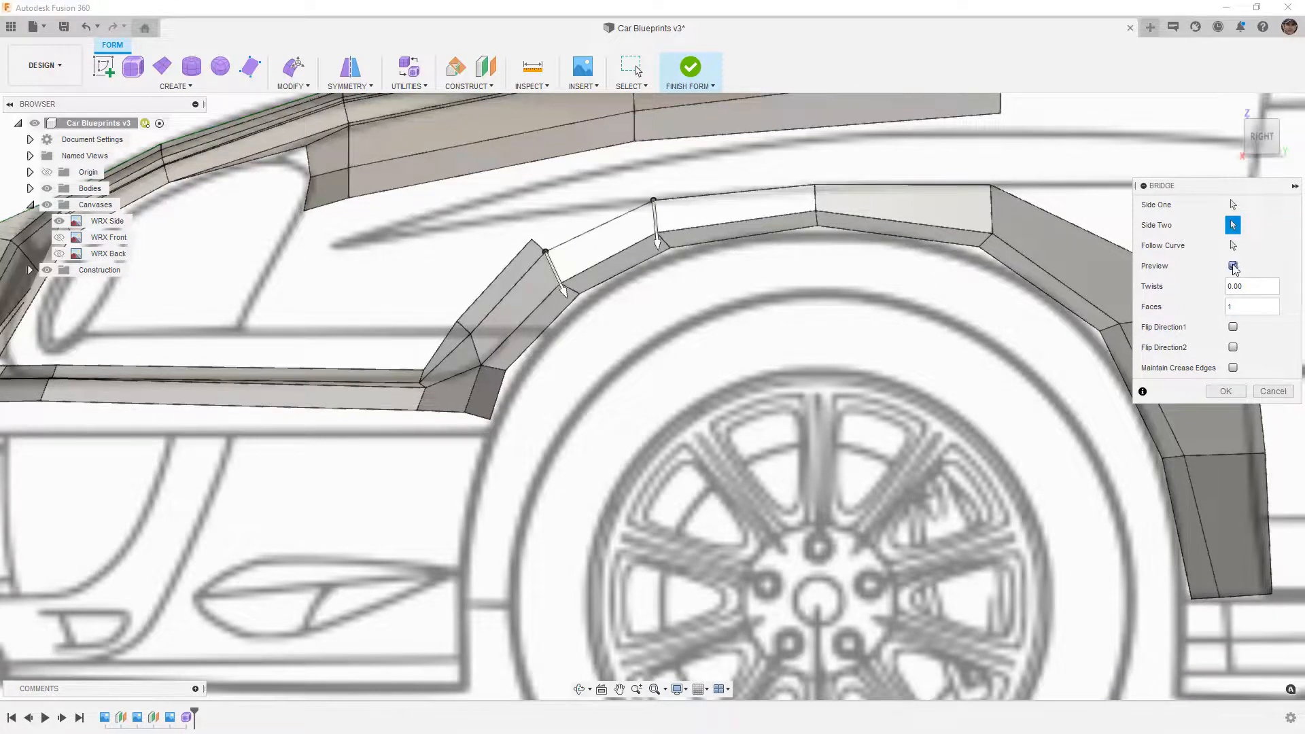
left_click(1237, 394)
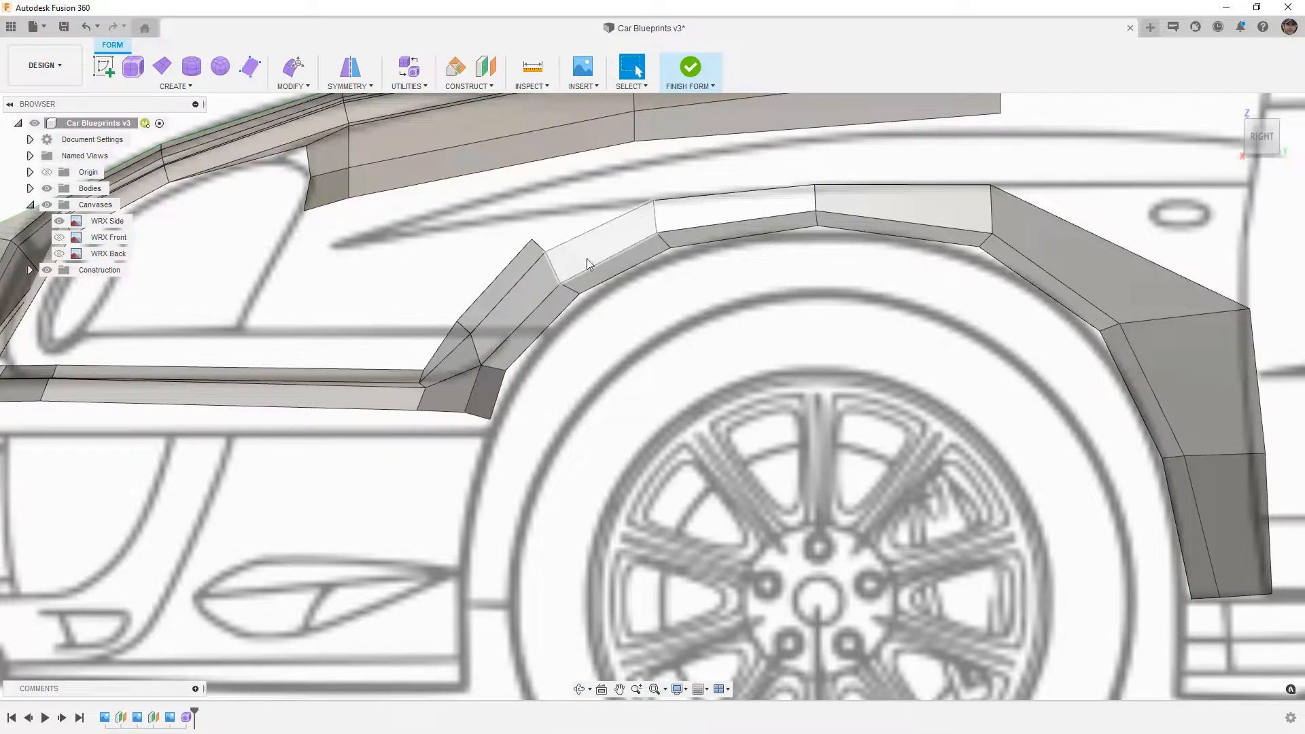
middle_click_drag(596, 284, 634, 291, "shift")
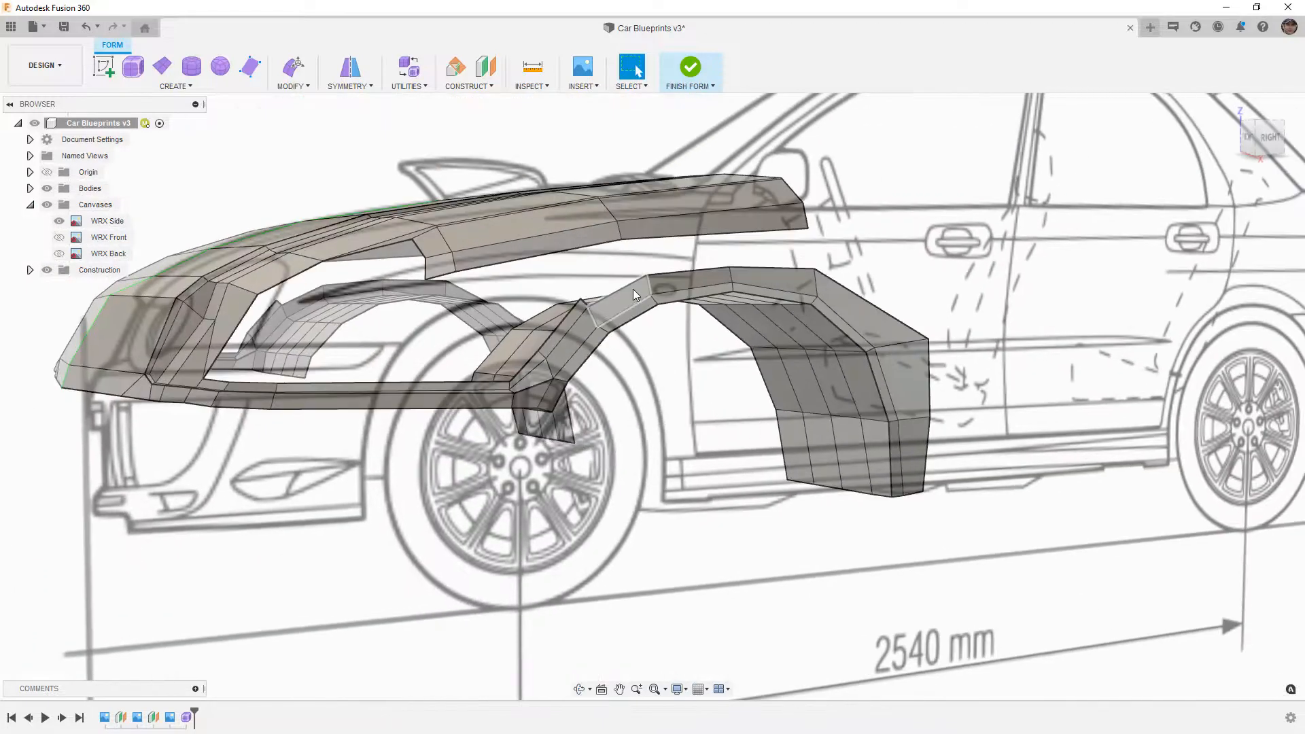
key("alt+3")
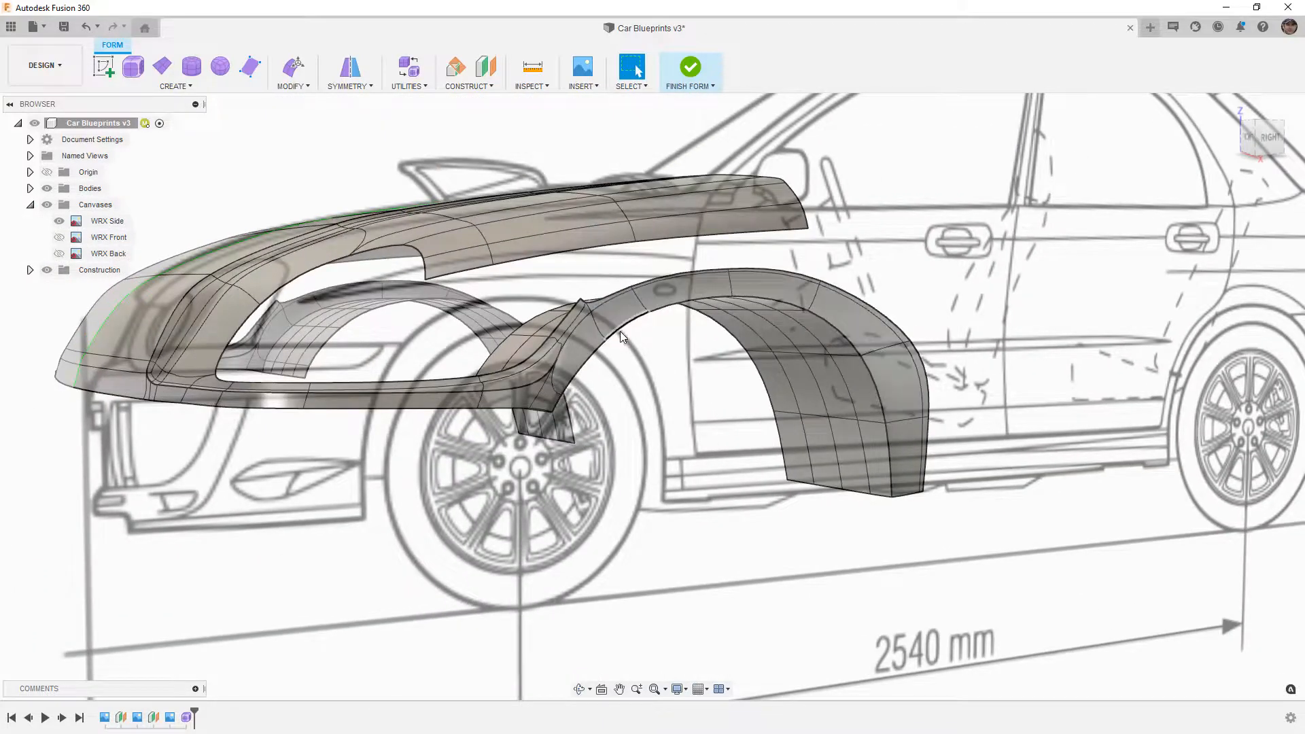
key("alt+1")
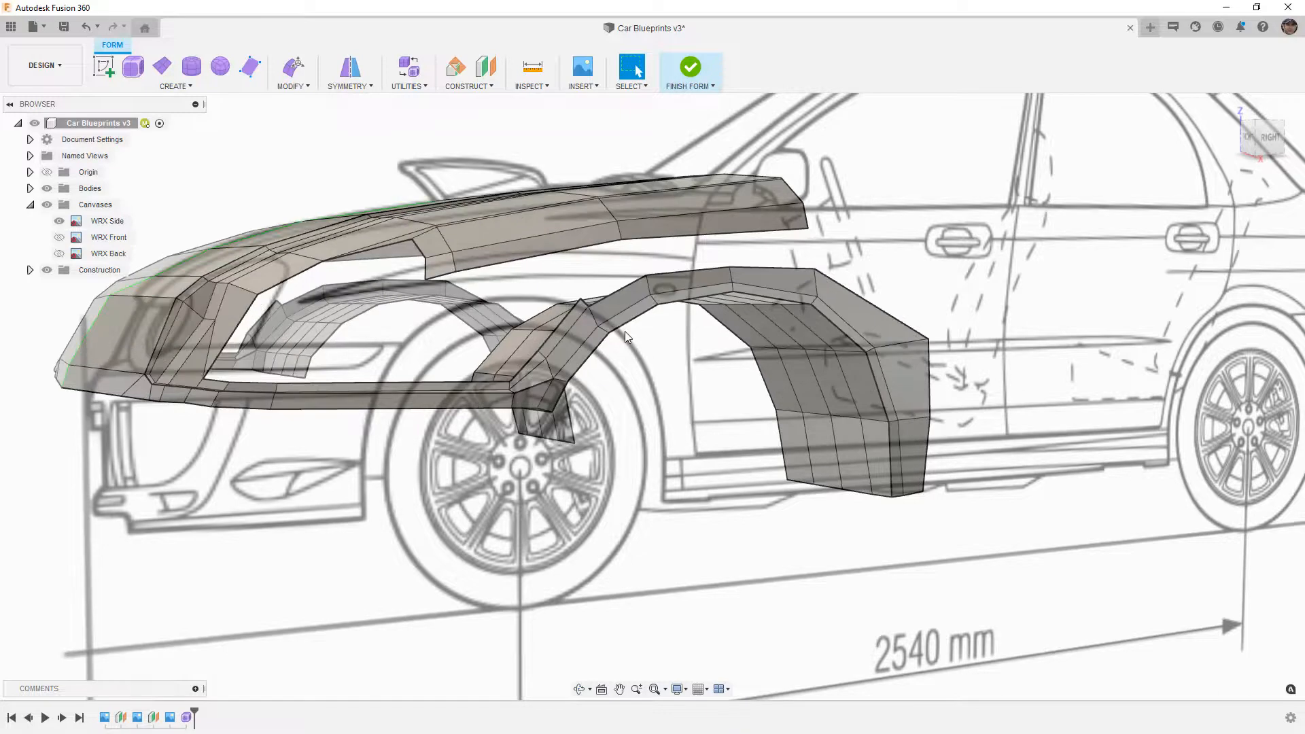
- Extrude the long sloping edge behind the arch crown about 133 mm upward with Edit Form
left_click(1268, 138)
scroll(647, 258, "up", 5)
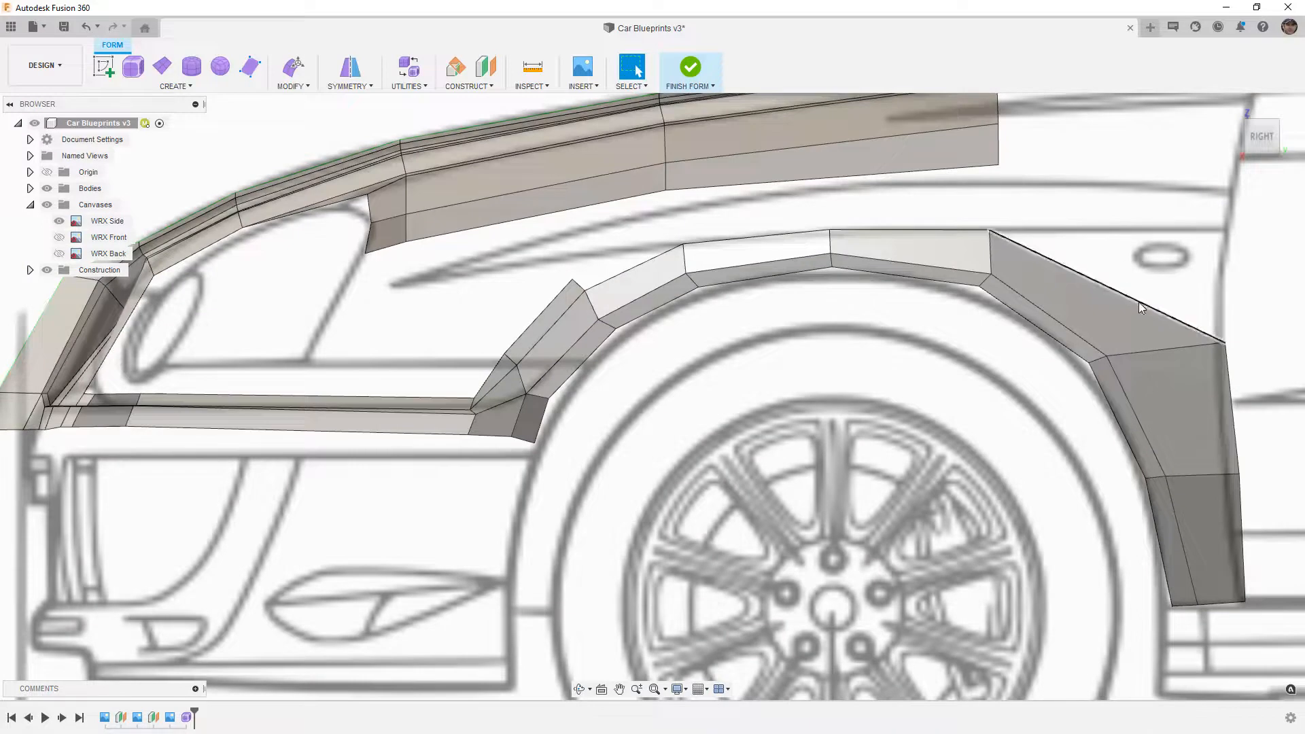
middle_click_drag(1139, 303, 915, 274)
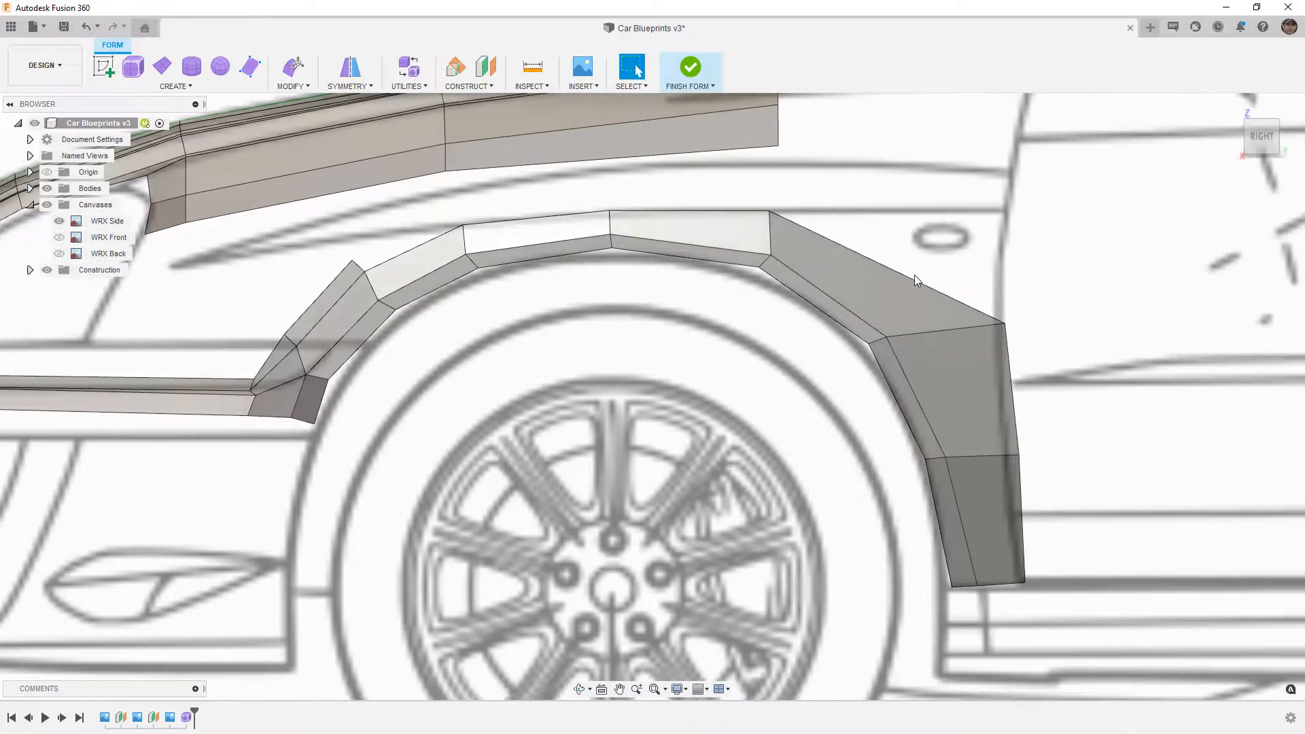
left_click(770, 211)
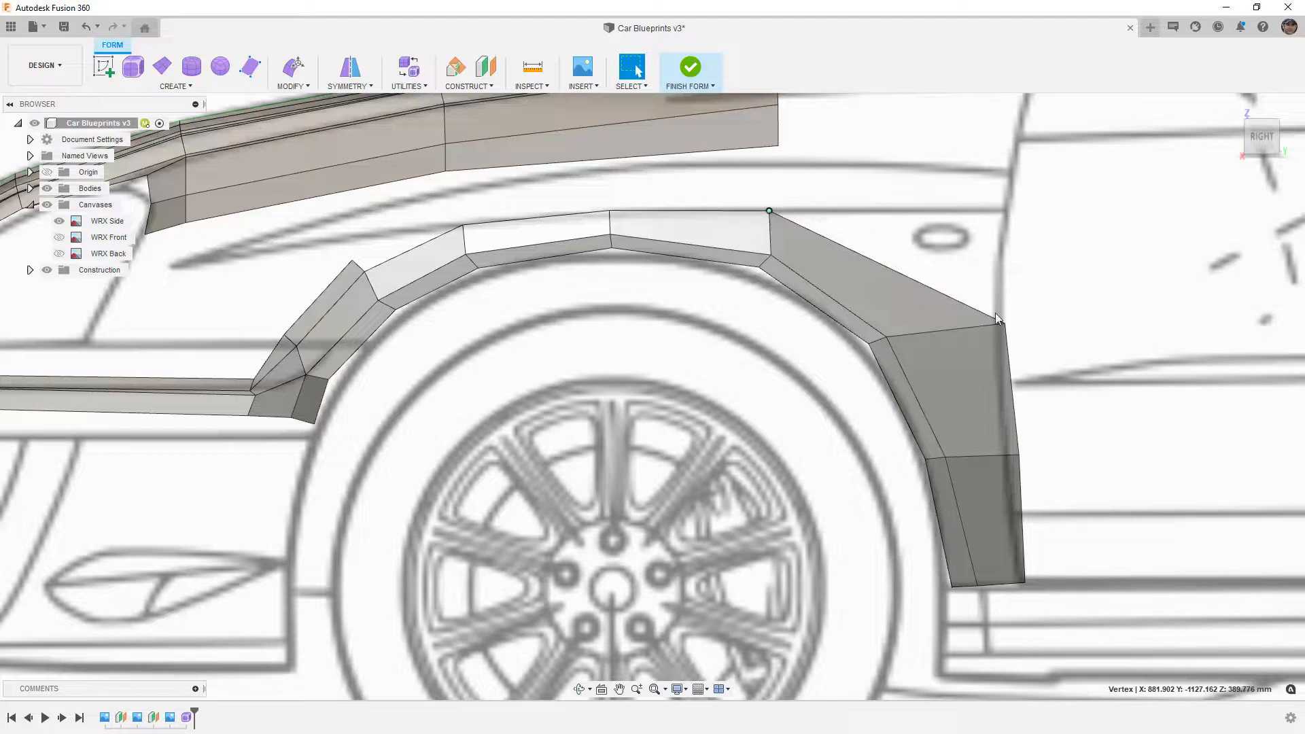
left_click(964, 304)
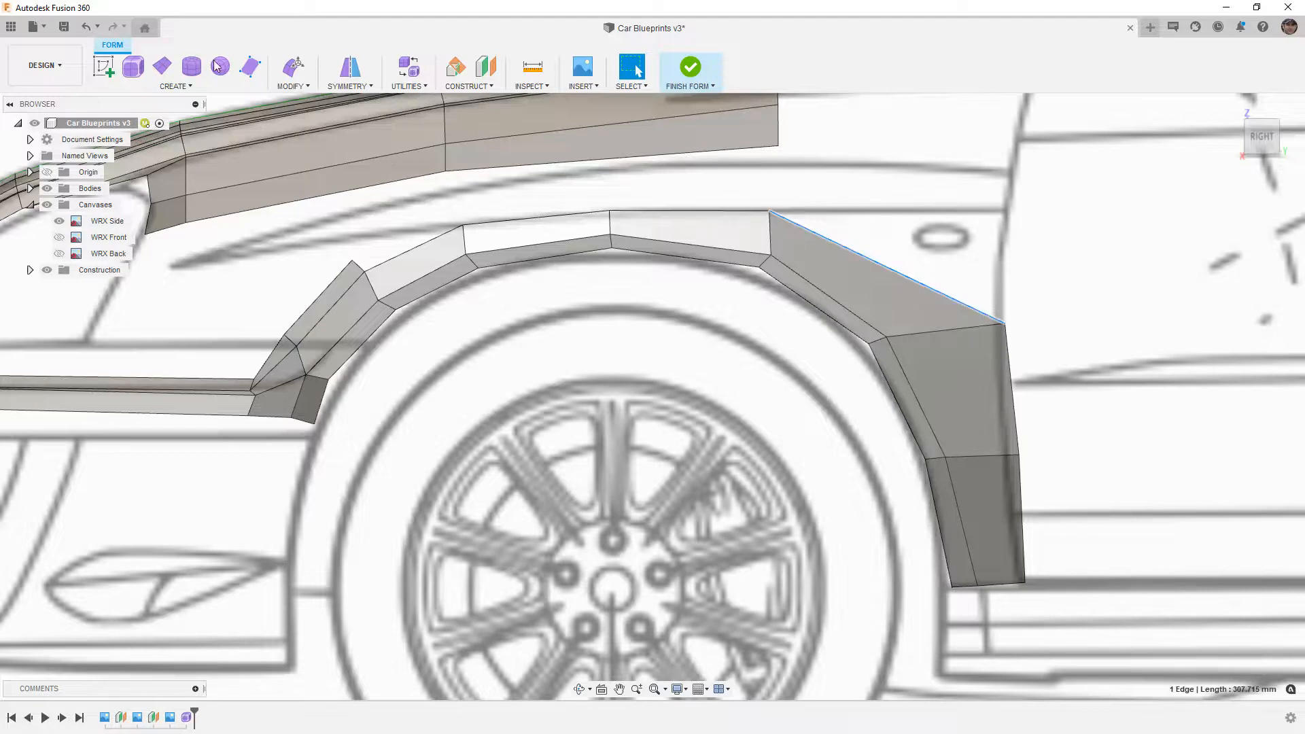
left_click(293, 66)
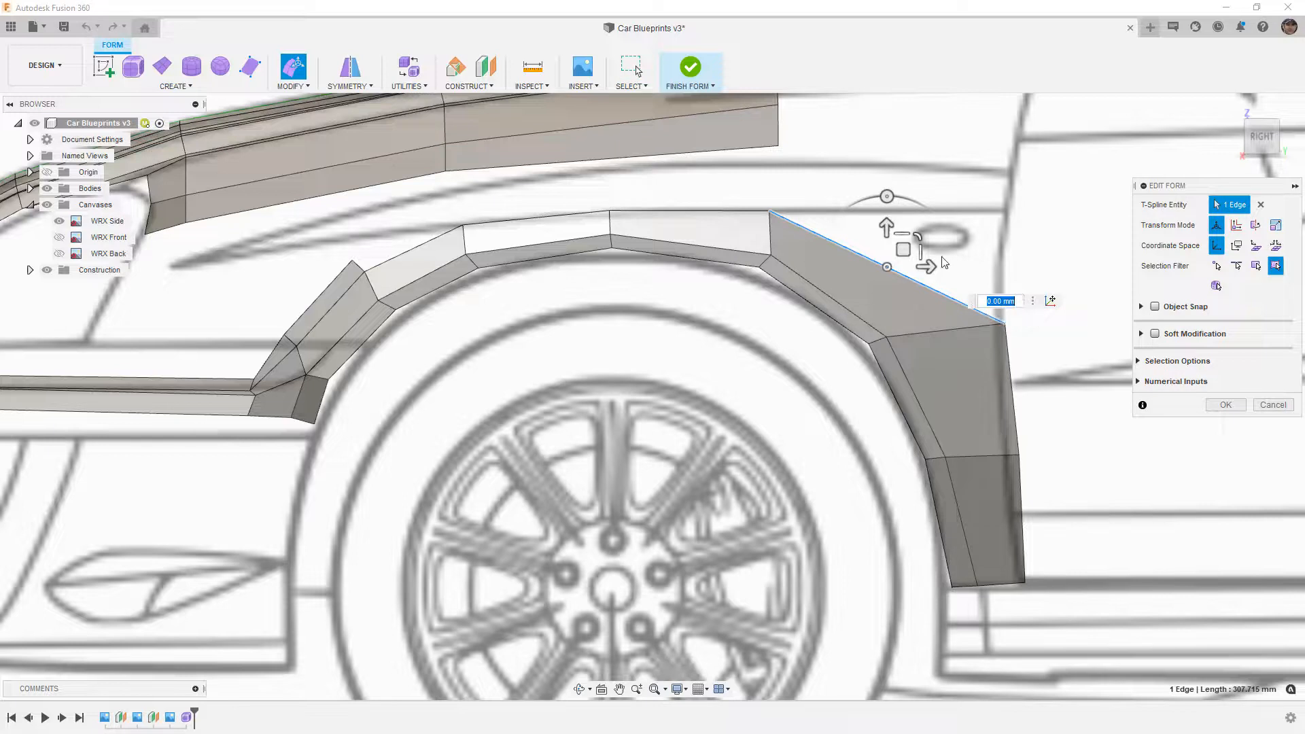
left_click_drag(904, 249, 906, 139)
left_click(1226, 405)
- Move the new rear face's upper front vertex about 122.4 mm down and 2.6 mm rearward
left_click(771, 99)
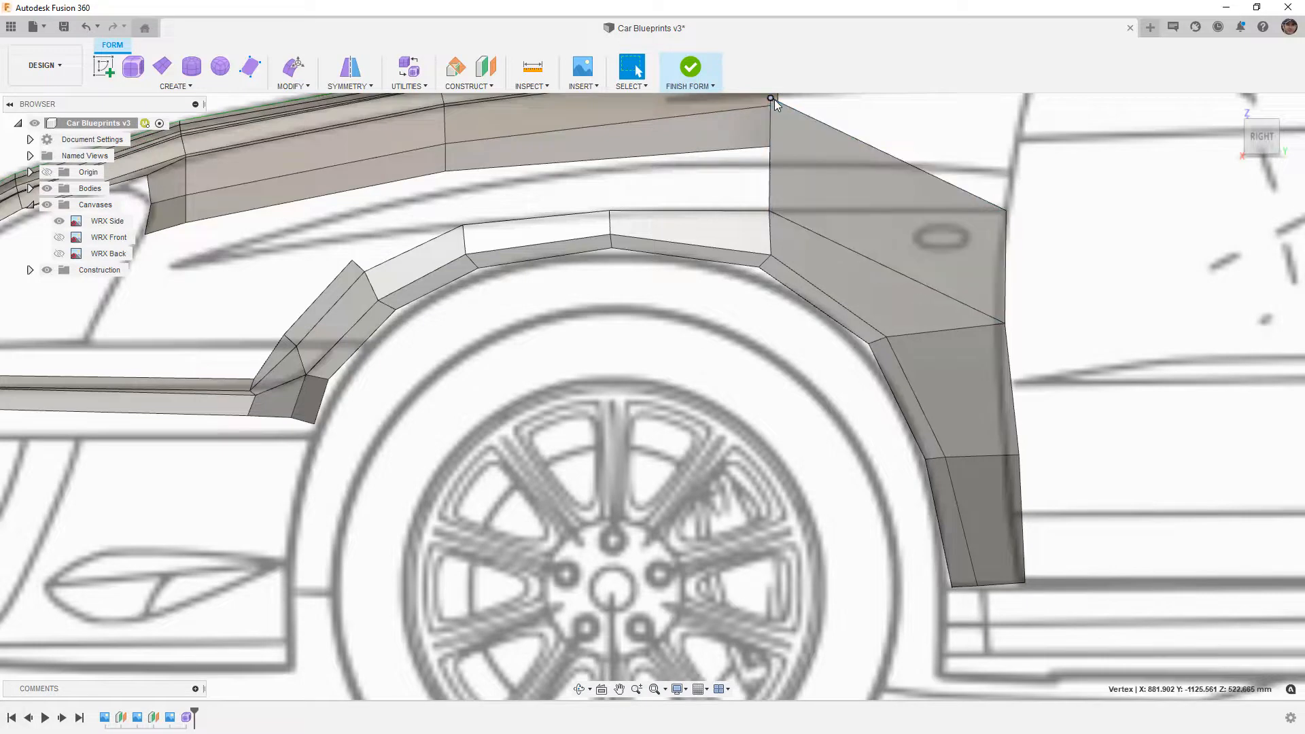
left_click(294, 66)
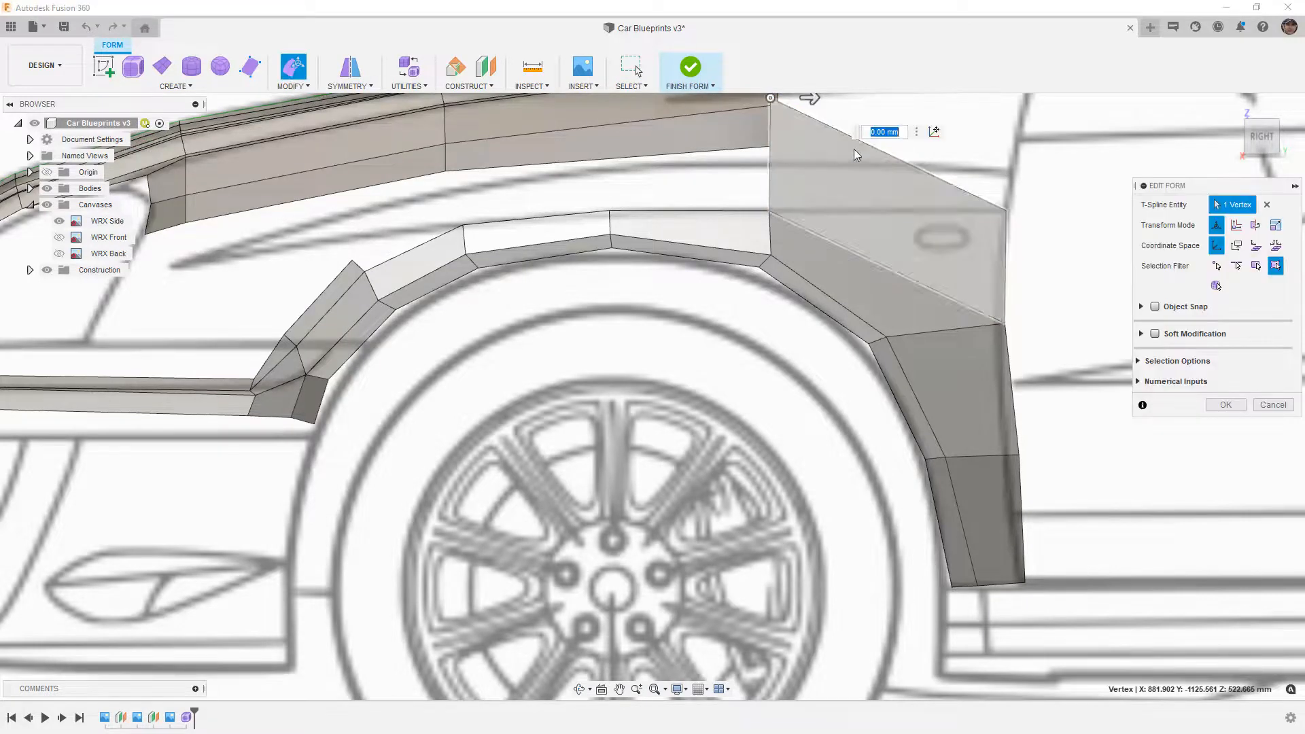
middle_click_drag(1069, 314, 1107, 455)
left_click_drag(813, 228, 814, 327)
scroll(807, 363, "up", 2)
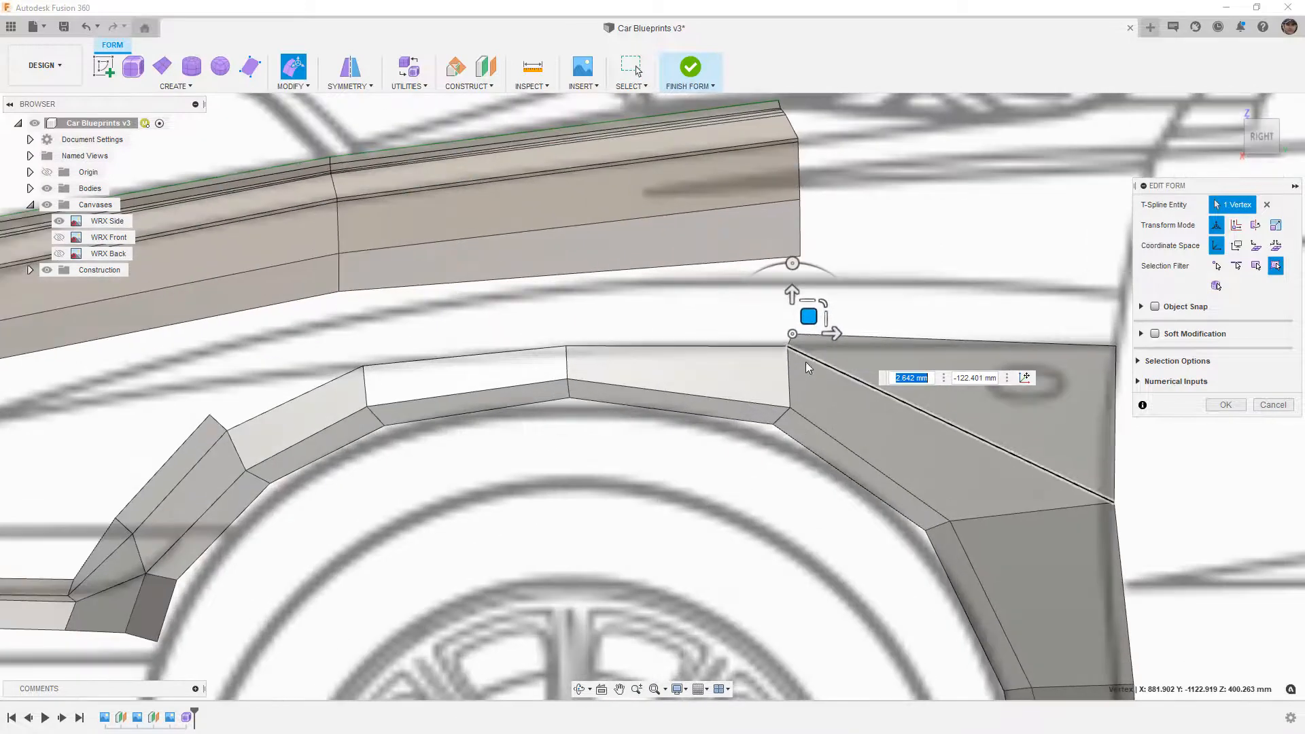
- Lower the crown's rear upper edge about 17.9 mm and the next two upper vertices ahead of it, the front one about 19.1 mm
left_click(748, 347)
left_click_drag(691, 330, 692, 350)
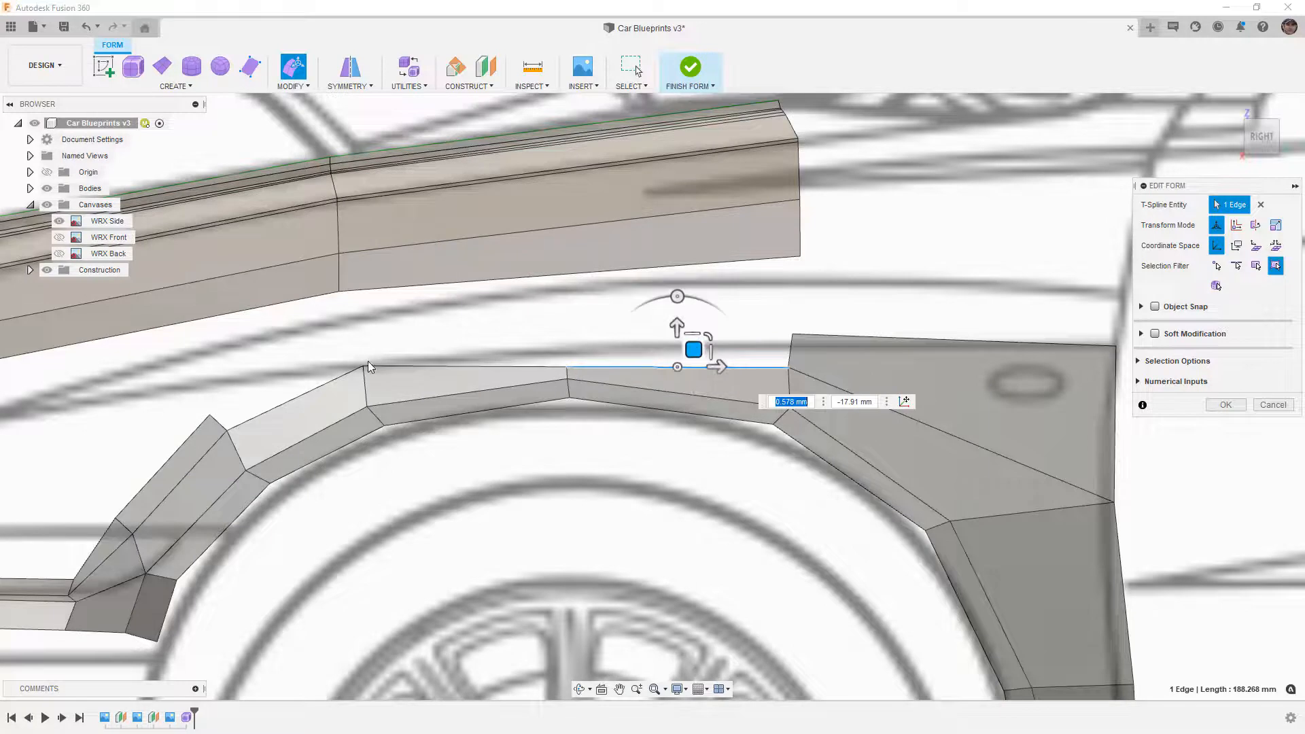
left_click(365, 366)
left_click_drag(373, 350, 379, 374)
left_click(227, 433)
left_click_drag(243, 413, 252, 435)
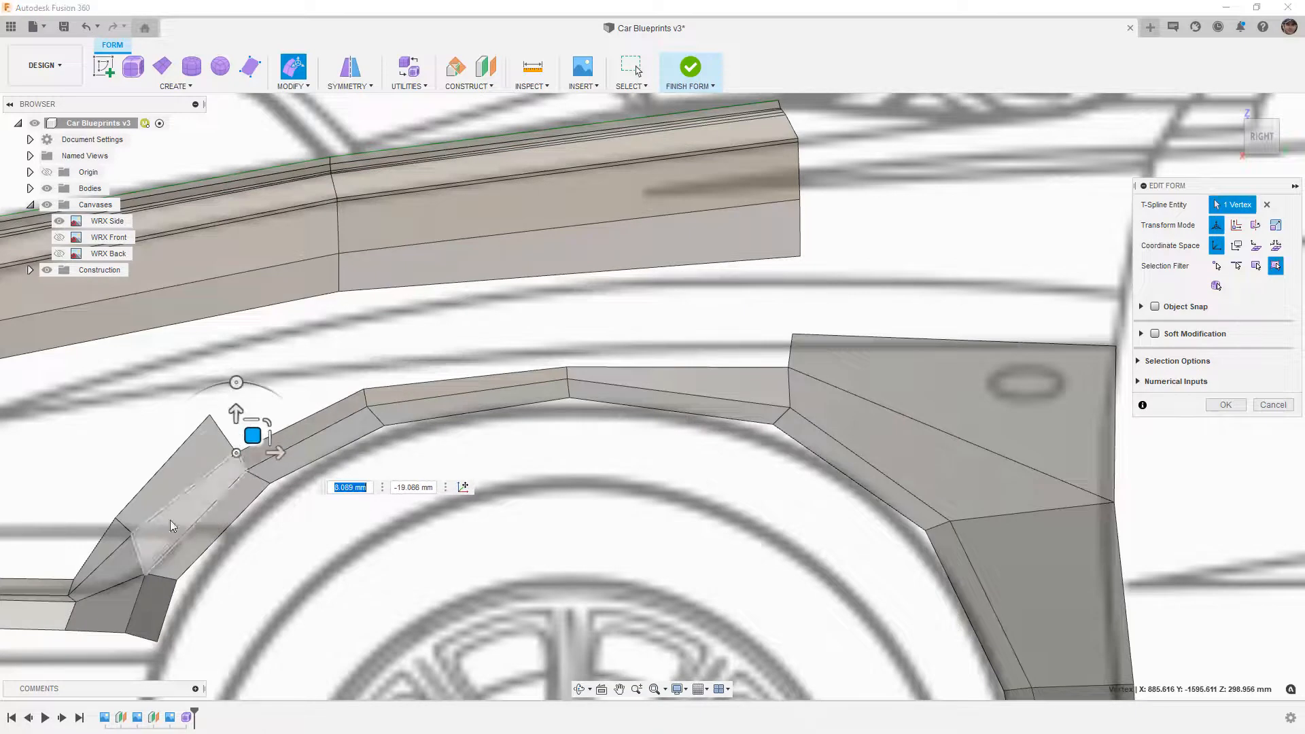
- Narrow the front arch strip by moving its middle vertex, its outer edge about 17.3 mm down and its upper corner vertex about 4.6 mm down
left_click(132, 534)
left_click_drag(145, 515, 151, 533)
left_click(168, 461)
left_click_drag(168, 459, 181, 480)
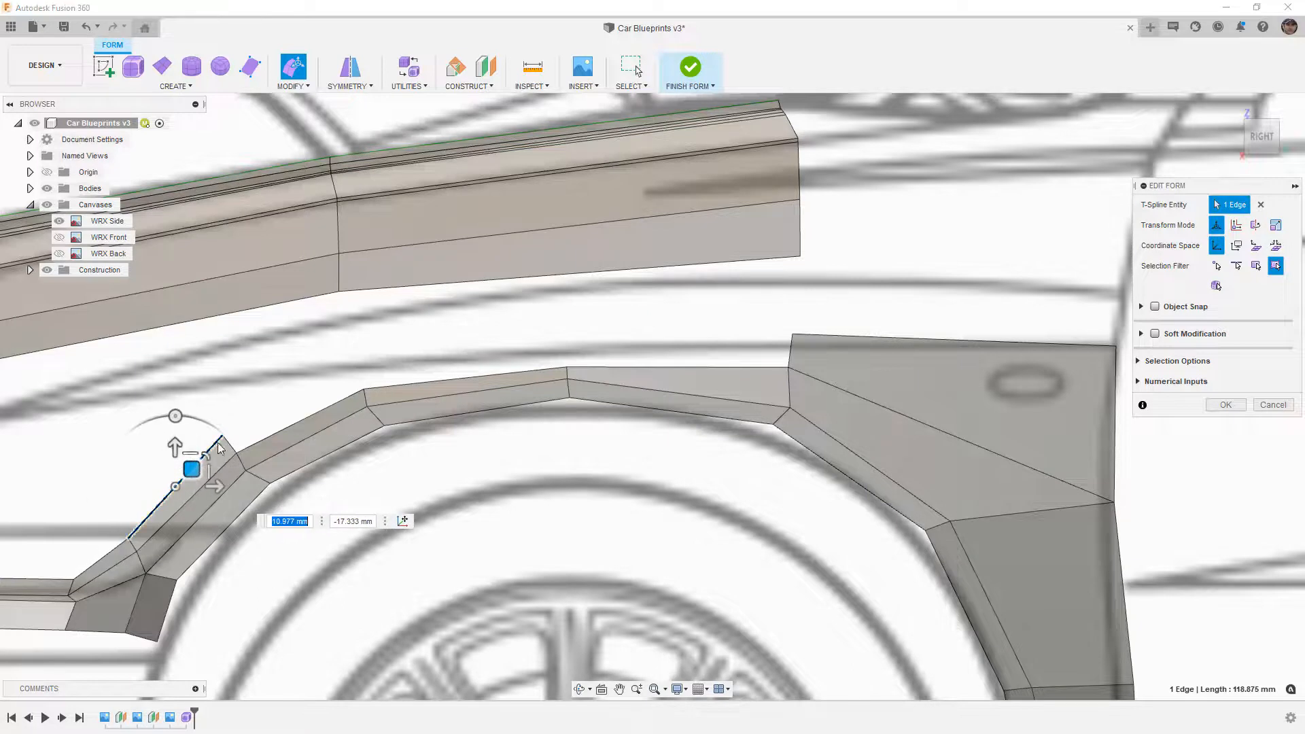
left_click(221, 437)
left_click_drag(244, 416, 249, 421)
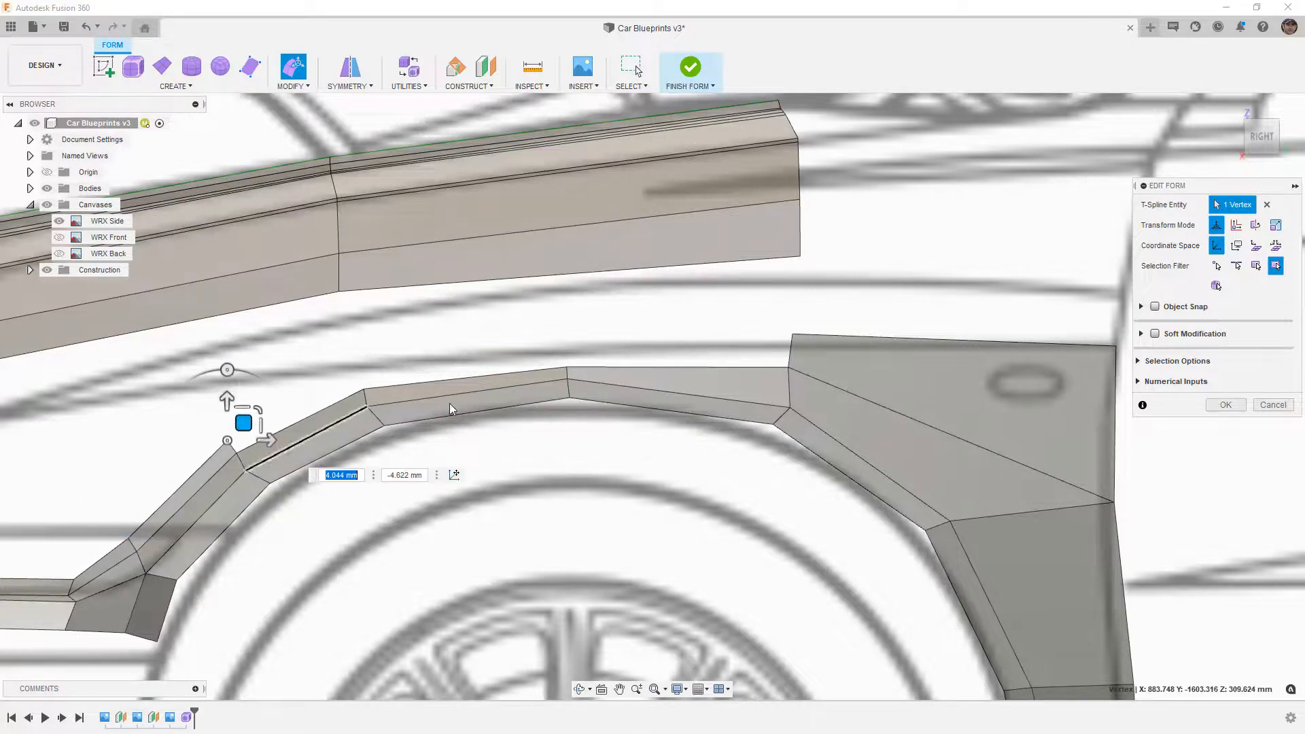
- Move the rear face's upper front vertex about 10.5 mm down and 0.5 mm forward to the blueprint's body line
left_click(796, 338)
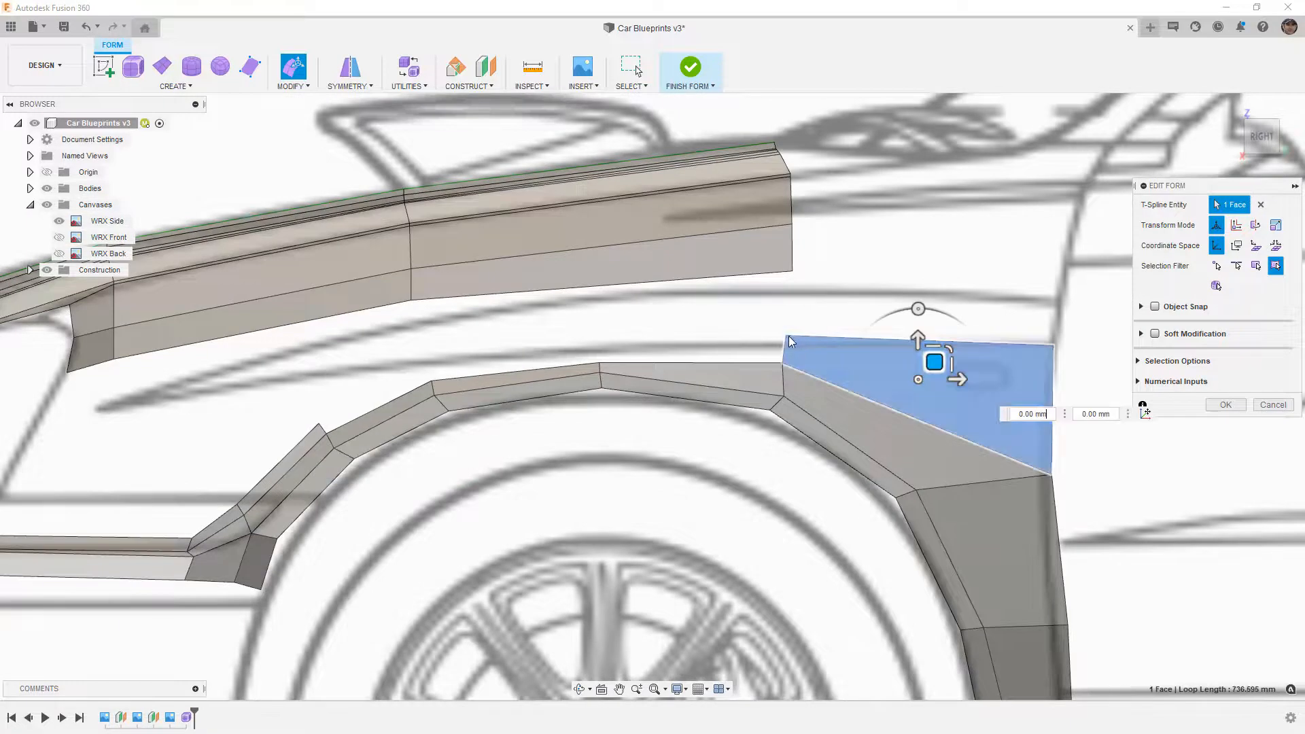
left_click(787, 336)
scroll(793, 336, "up", 3)
left_click_drag(799, 321, 793, 336)
scroll(821, 385, "down", 2)
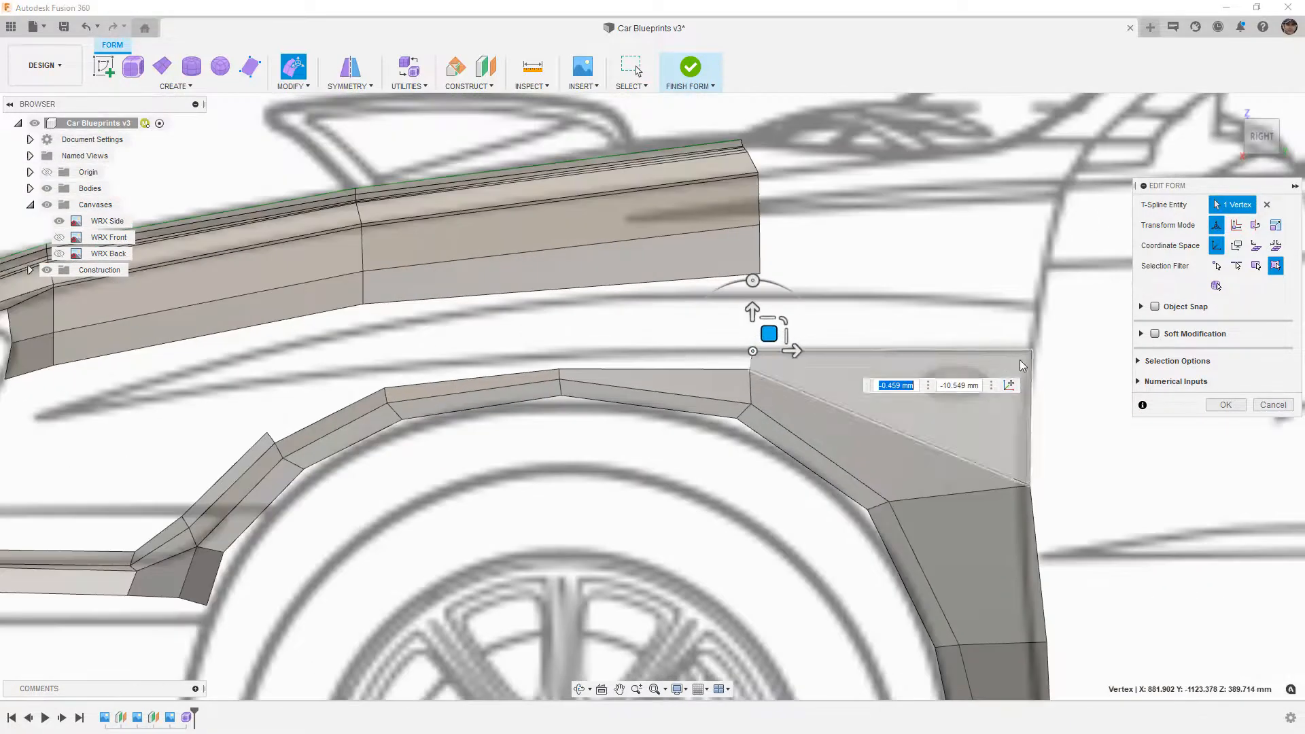
left_click(711, 365)
- Extrude the two upper crown edges about 18.5 mm up and 1.3 mm forward, and finish Edit Form
scroll(712, 365, "up", 3)
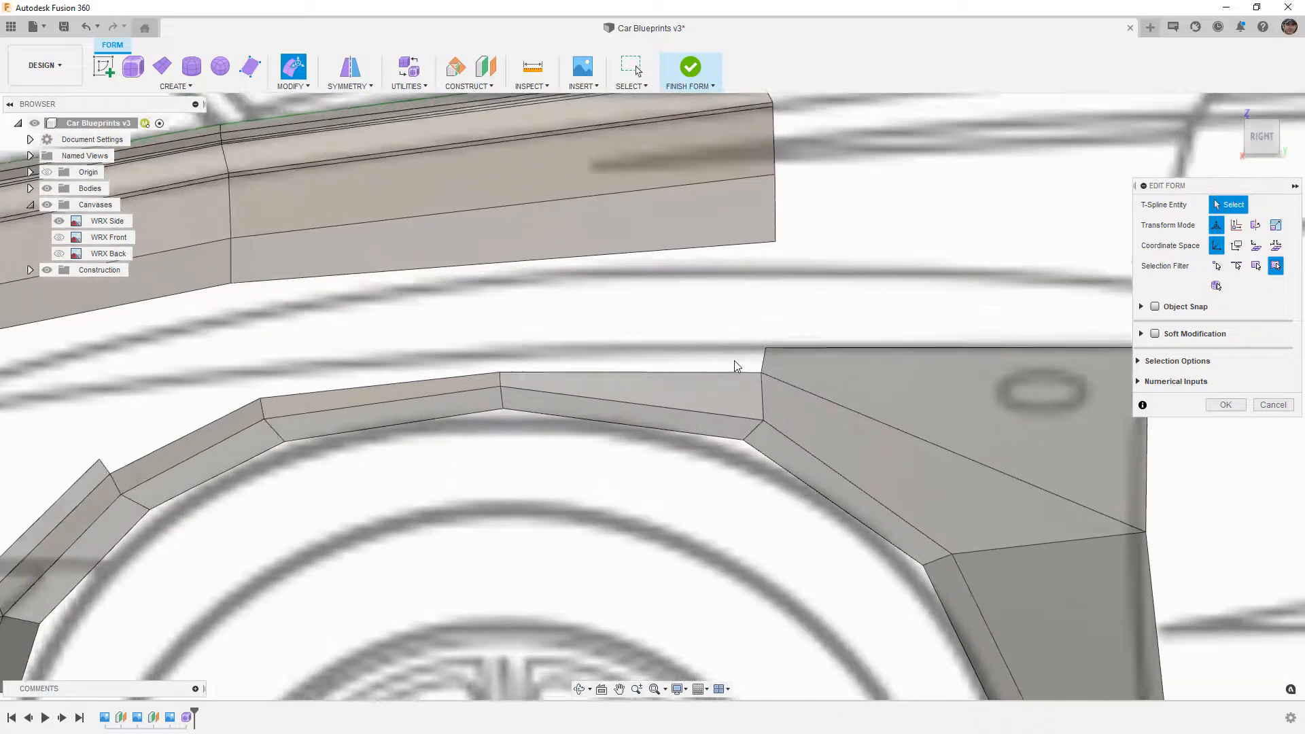
left_click(433, 378)
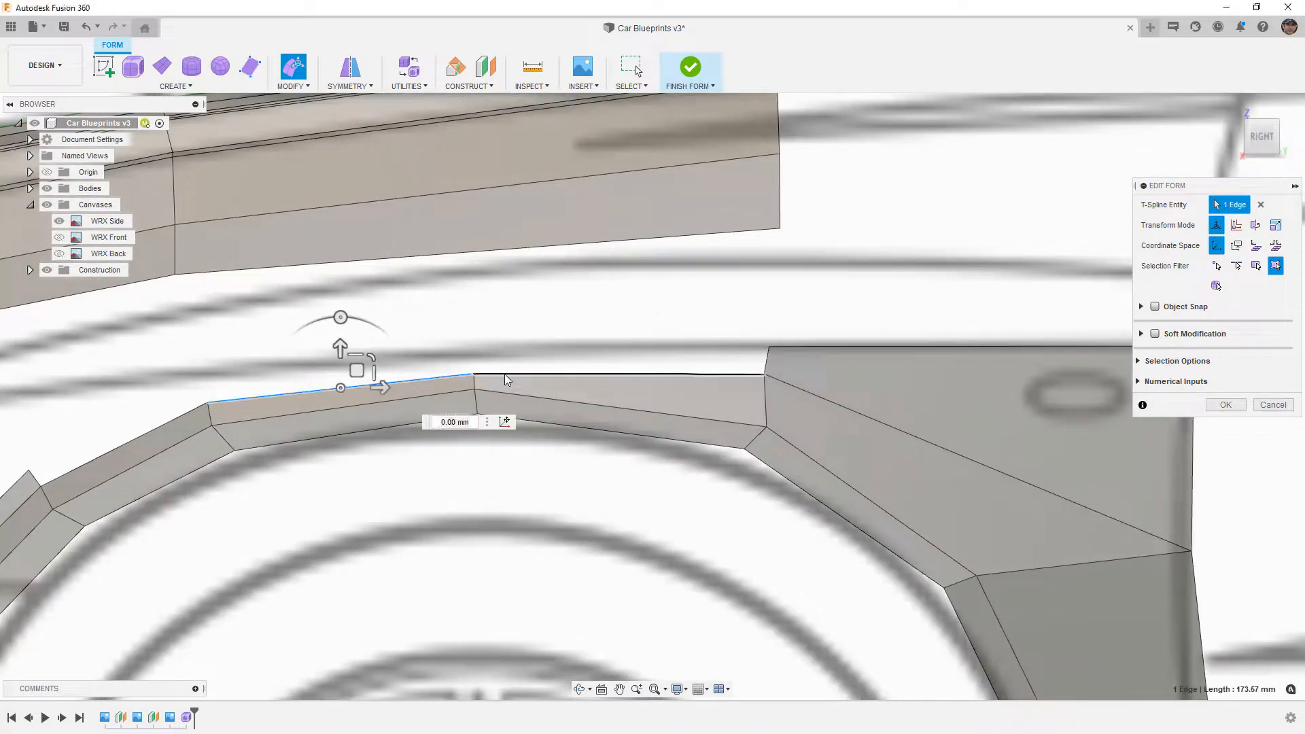
left_click(504, 373)
left_click(448, 376, "shift")
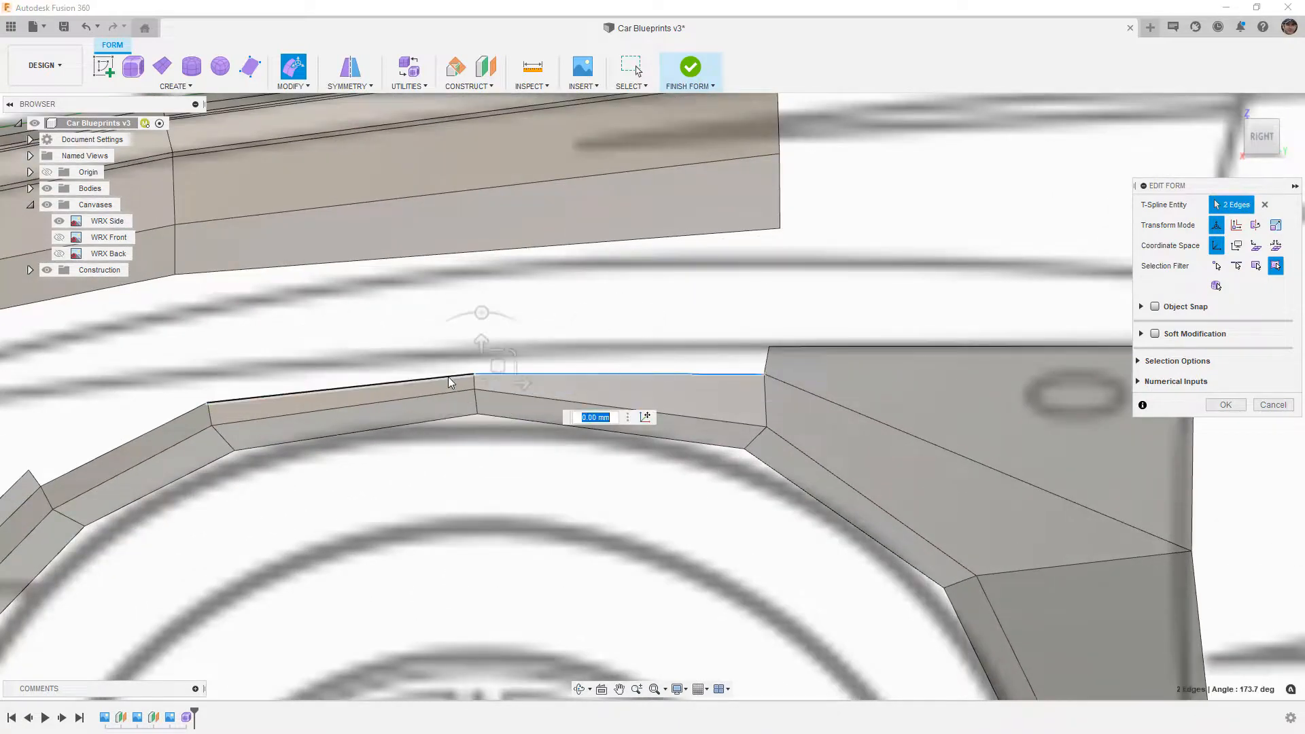
left_click_drag(499, 358, 495, 333, "alt")
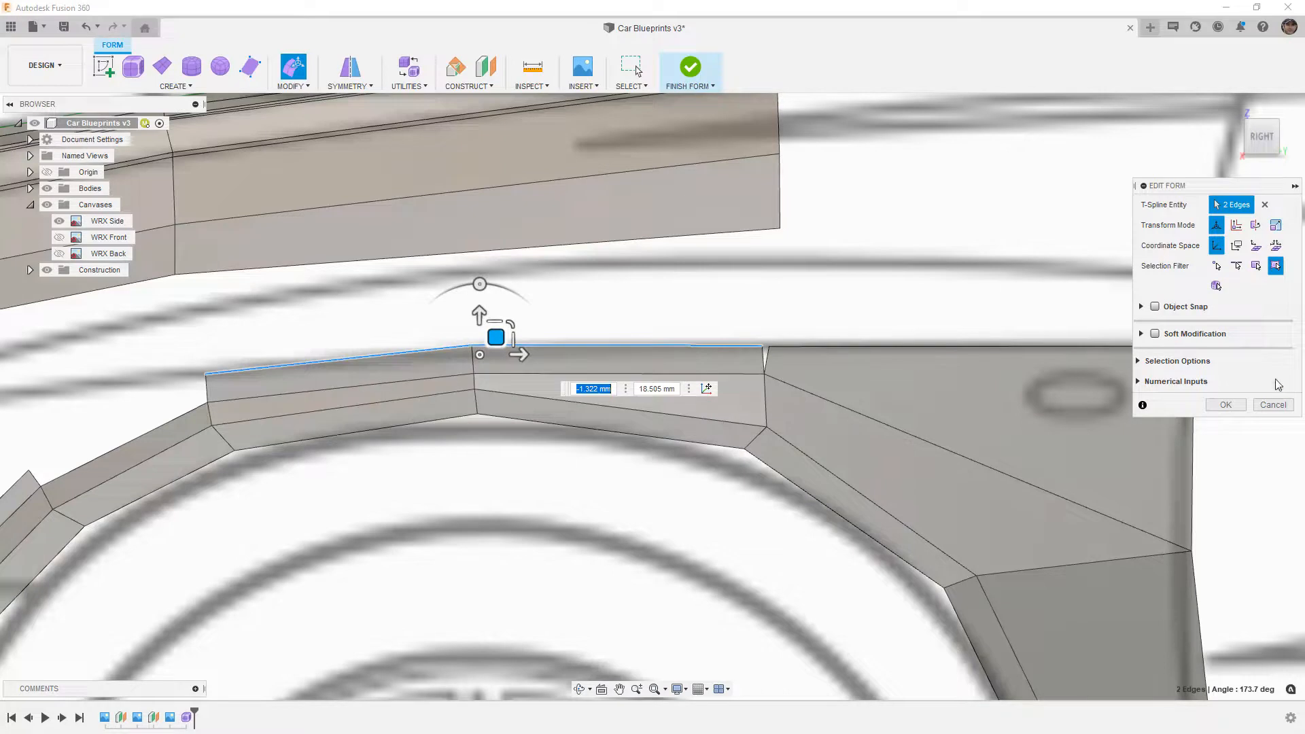
left_click(1222, 405)
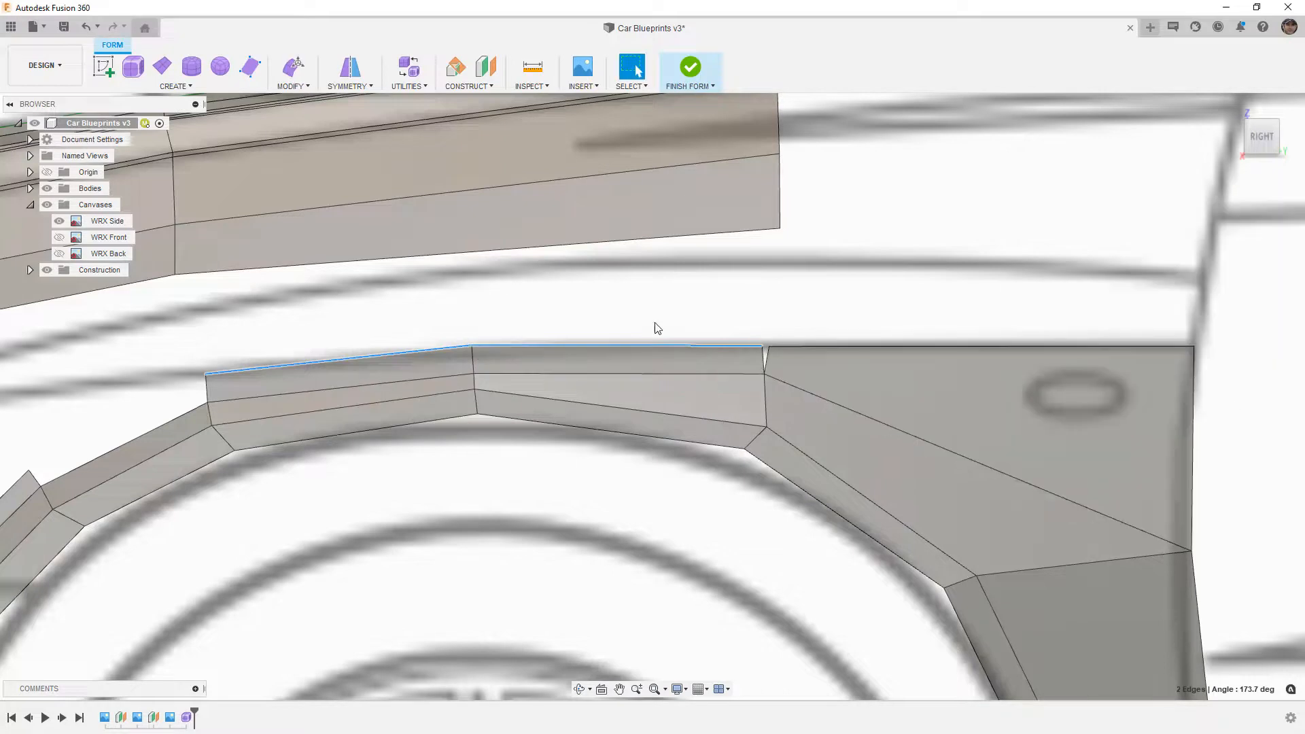
- Weld the extruded crown strip's rear upper vertex to the rear face's front corner, vertex to vertex
left_click(293, 72)
left_click(340, 235)
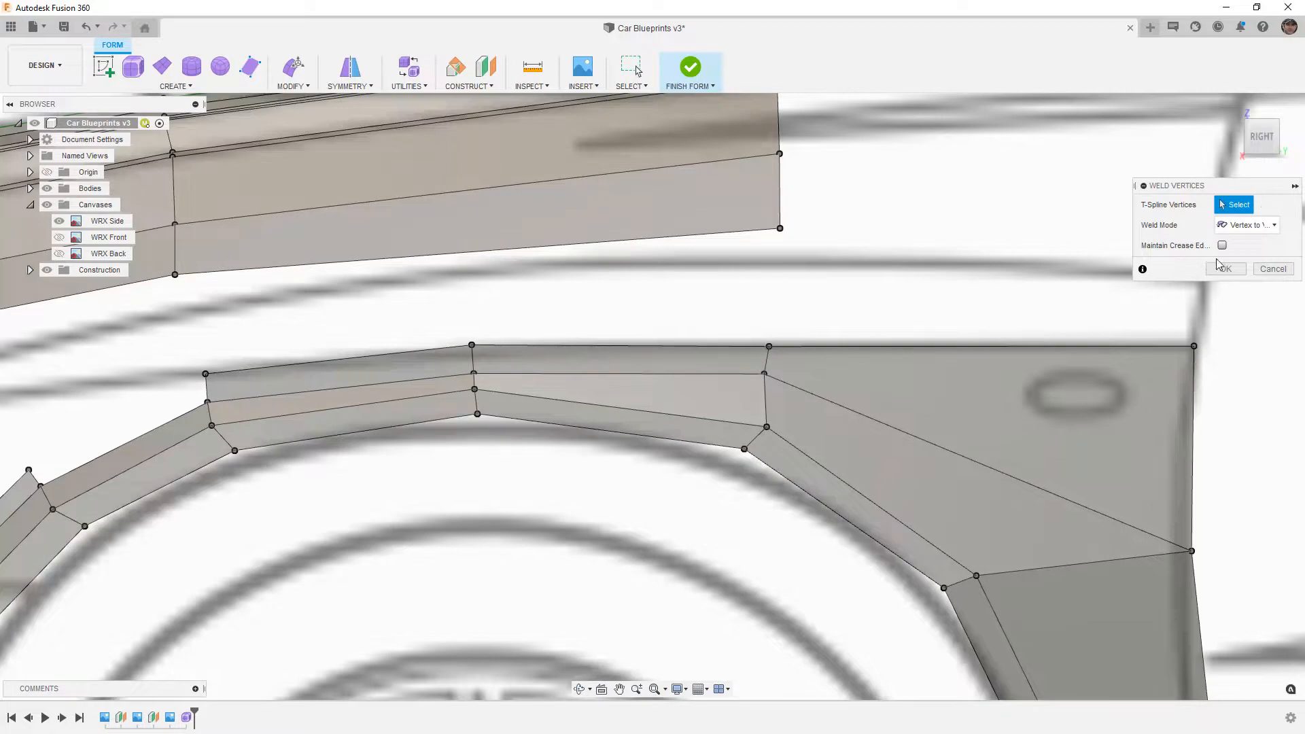
key("Escape")
scroll(516, 299, "down", 6)
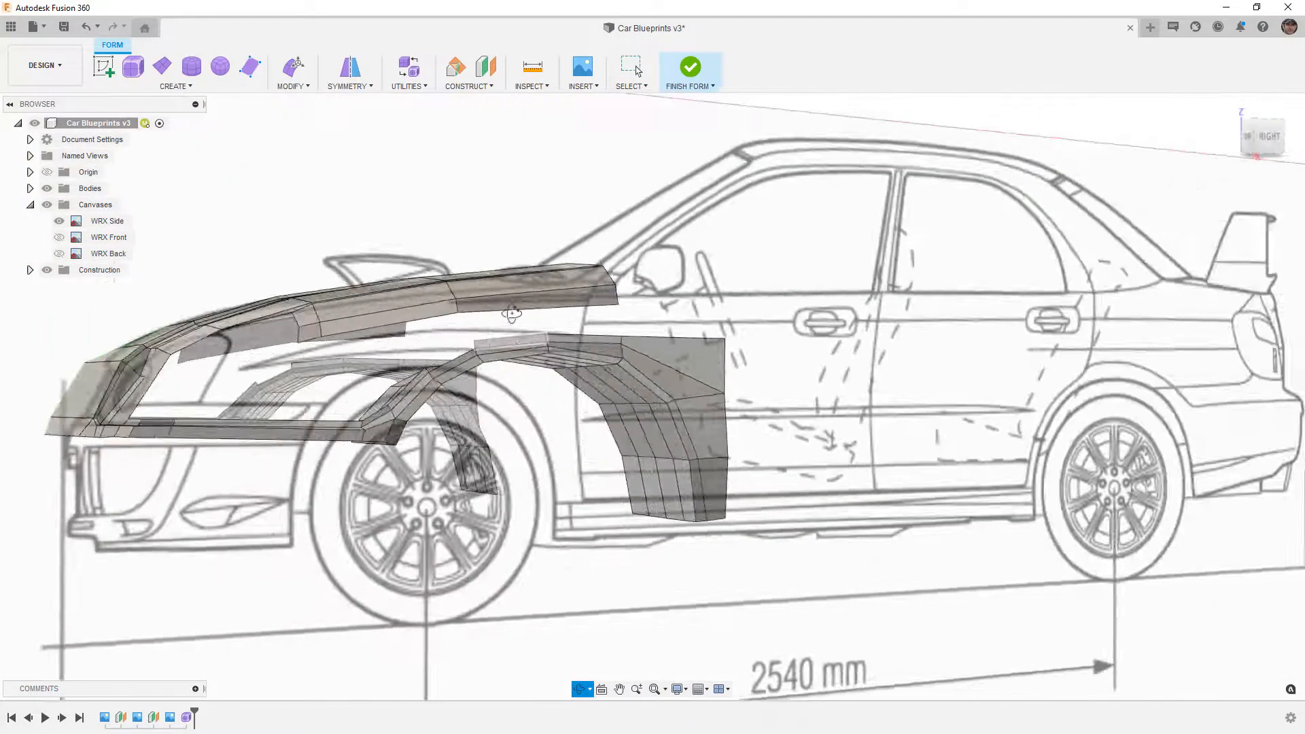
middle_click_drag(511, 314, 563, 325, "shift")
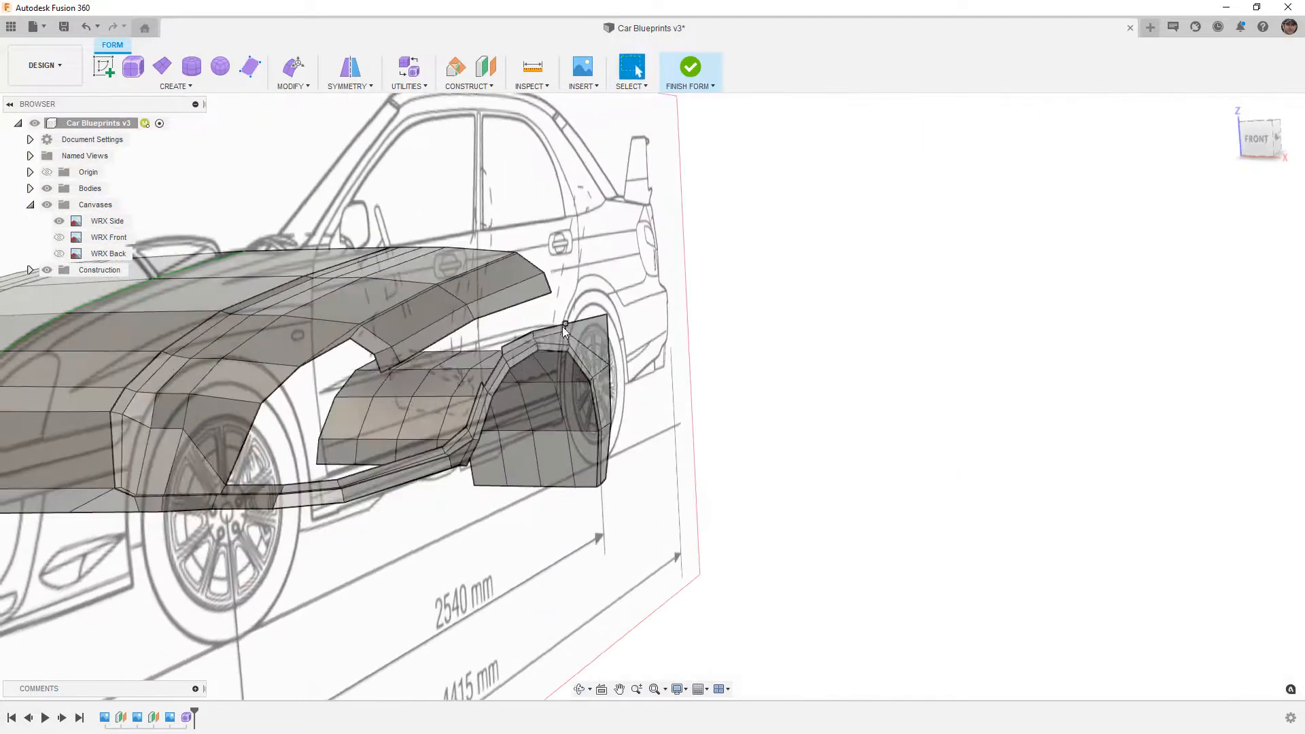
scroll(557, 339, "up", 4)
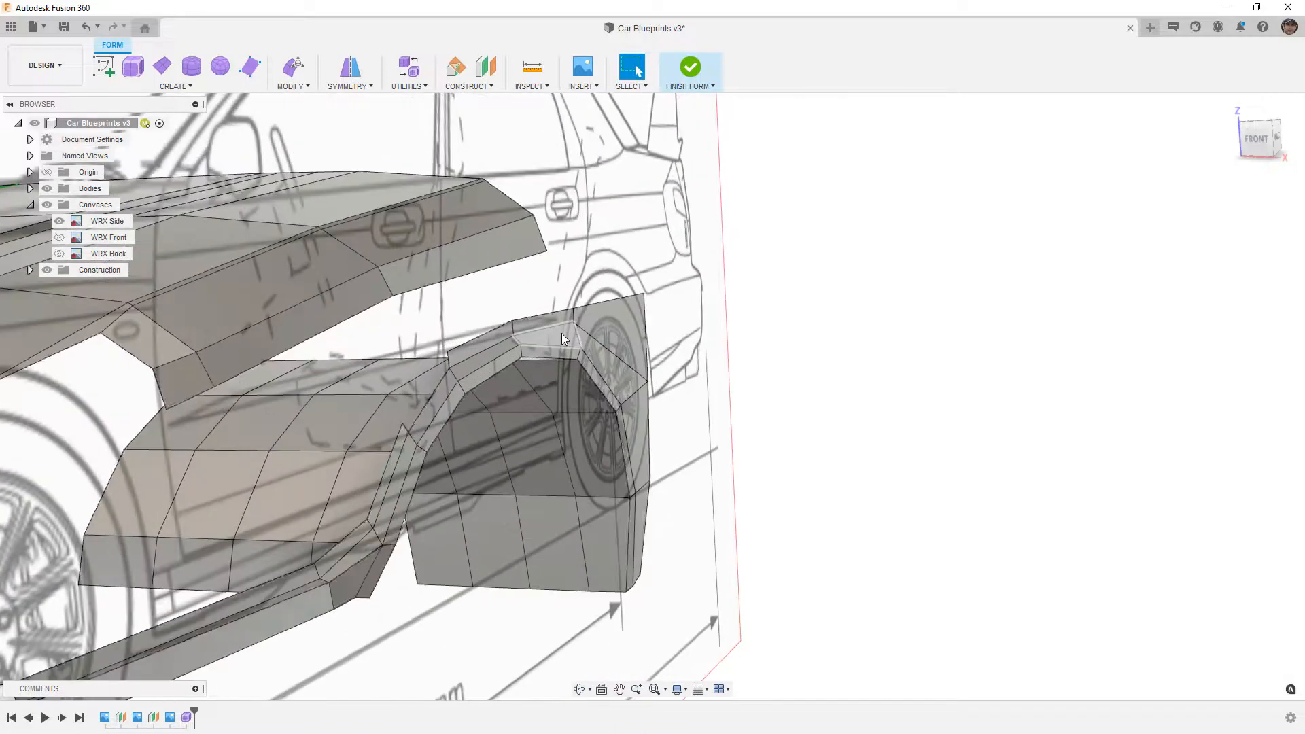
- Examine the fender and hood shape in smooth and box display, and compare them with the WRX Front blueprint
key("alt+3")
mouse_move(634, 374)
middle_mouse_down("shift")
mouse_move(653, 362)
mouse_move(632, 370)
middle_mouse_up("shift")
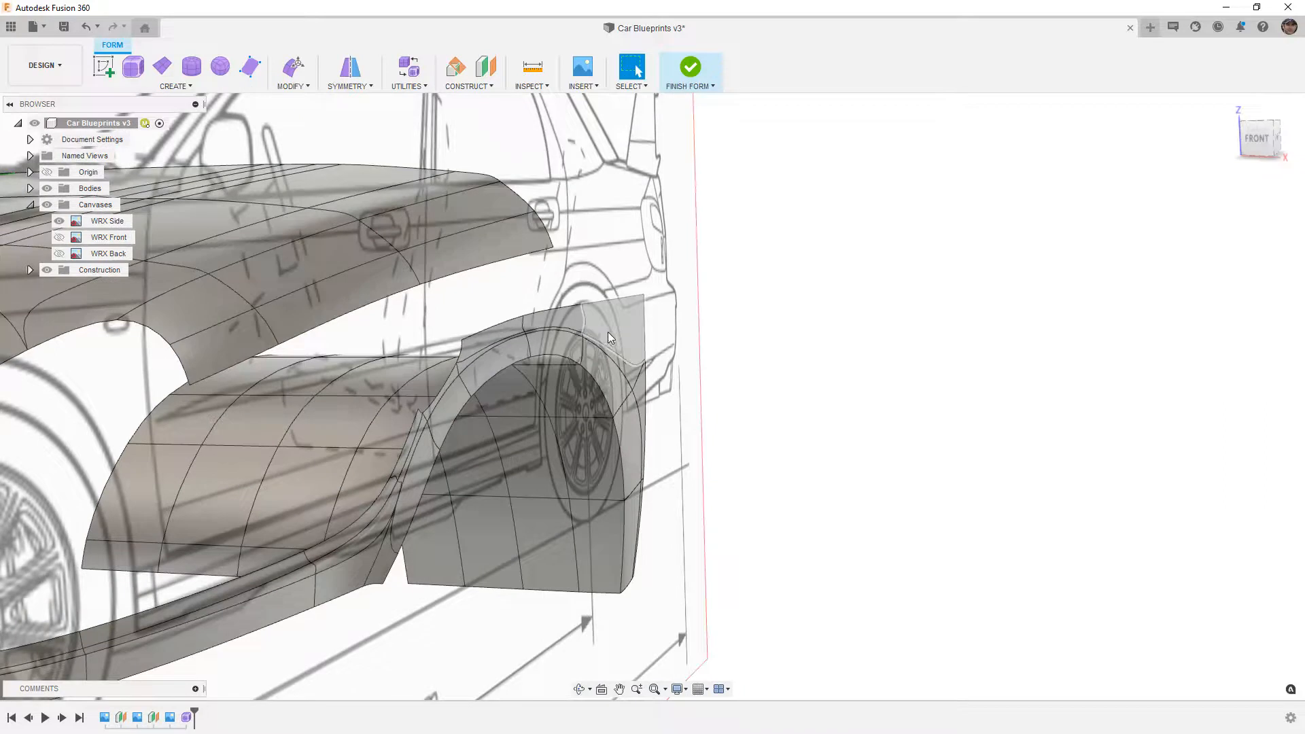
key("alt+1")
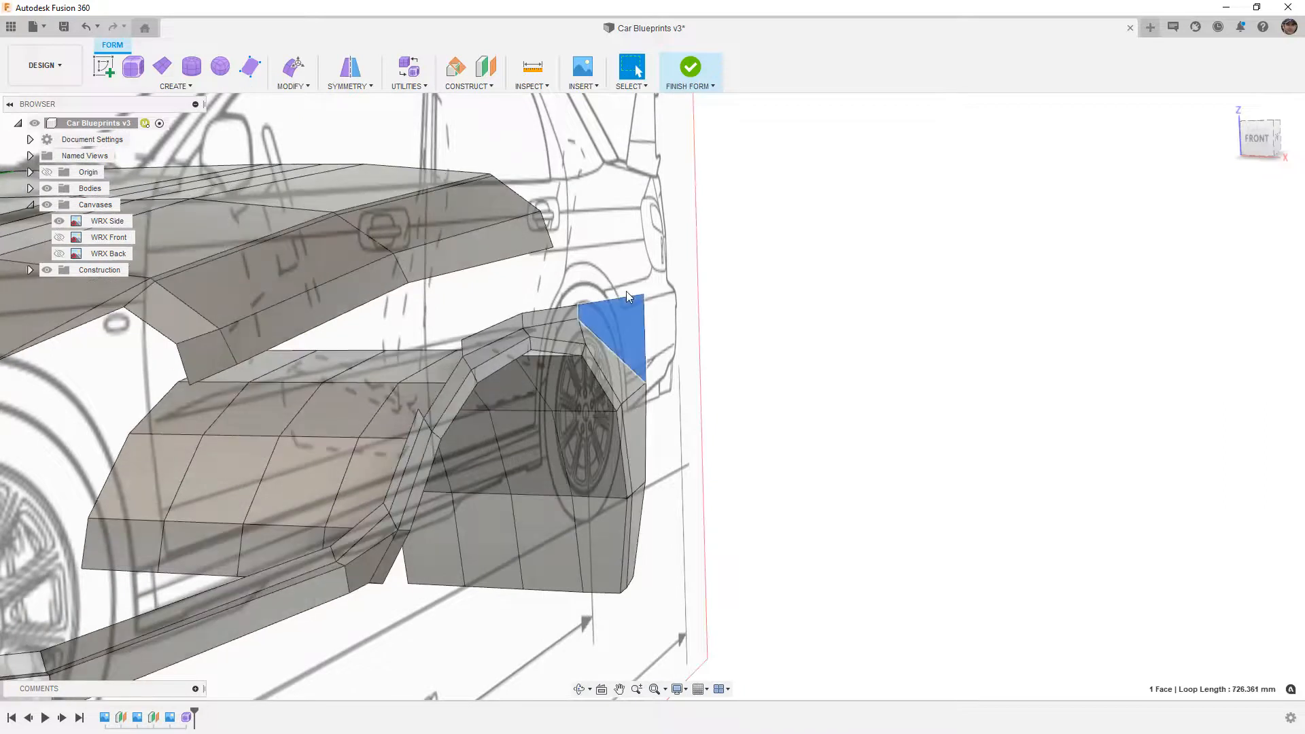
left_click(1259, 139)
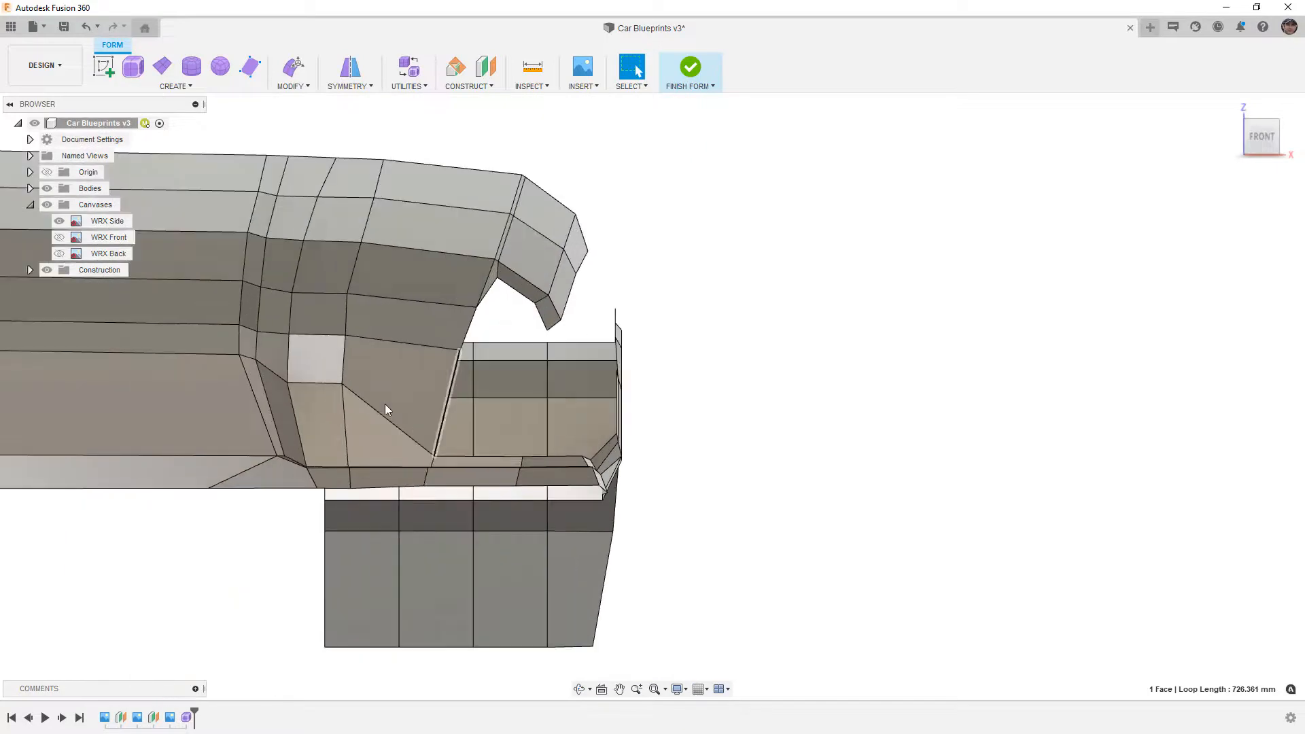
left_click(59, 237)
scroll(600, 320, "up", 5)
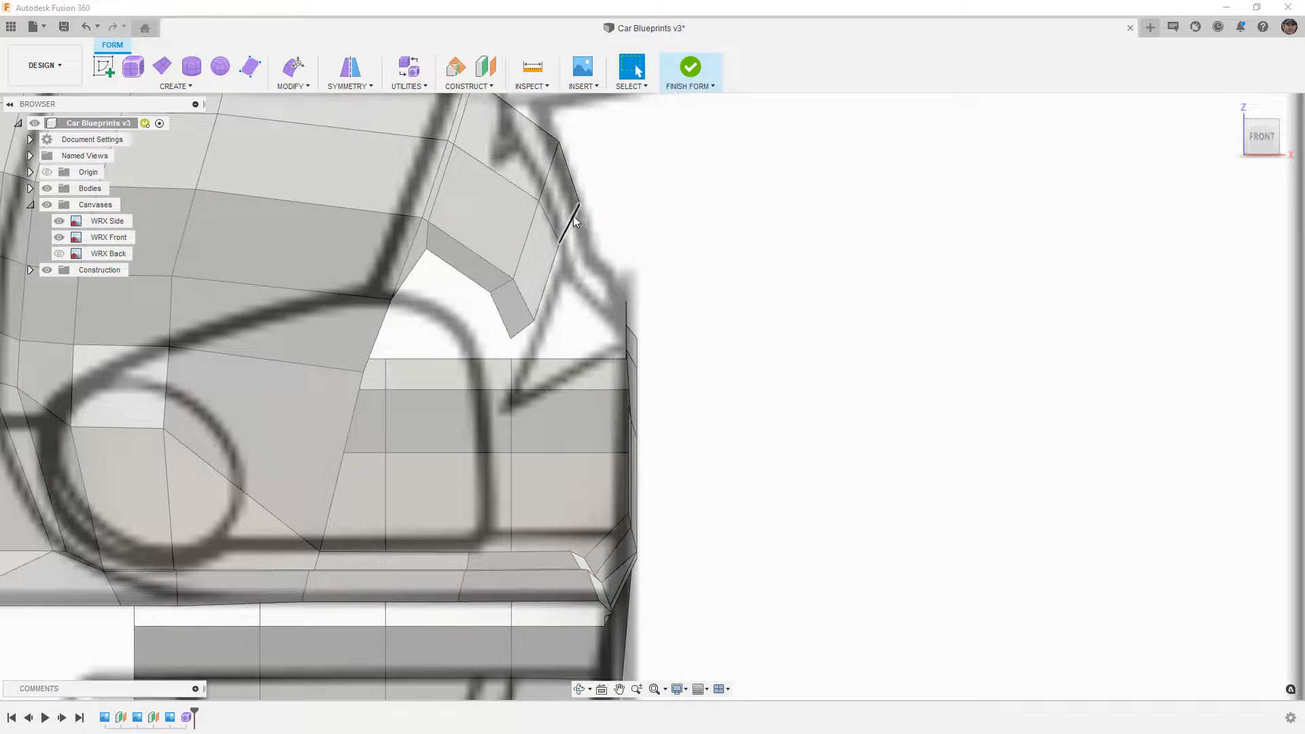
scroll(687, 355, "down", 3)
mouse_move(692, 386)
left_mouse_down()
mouse_move(748, 373)
mouse_move(708, 384)
left_mouse_up()
key("Escape")
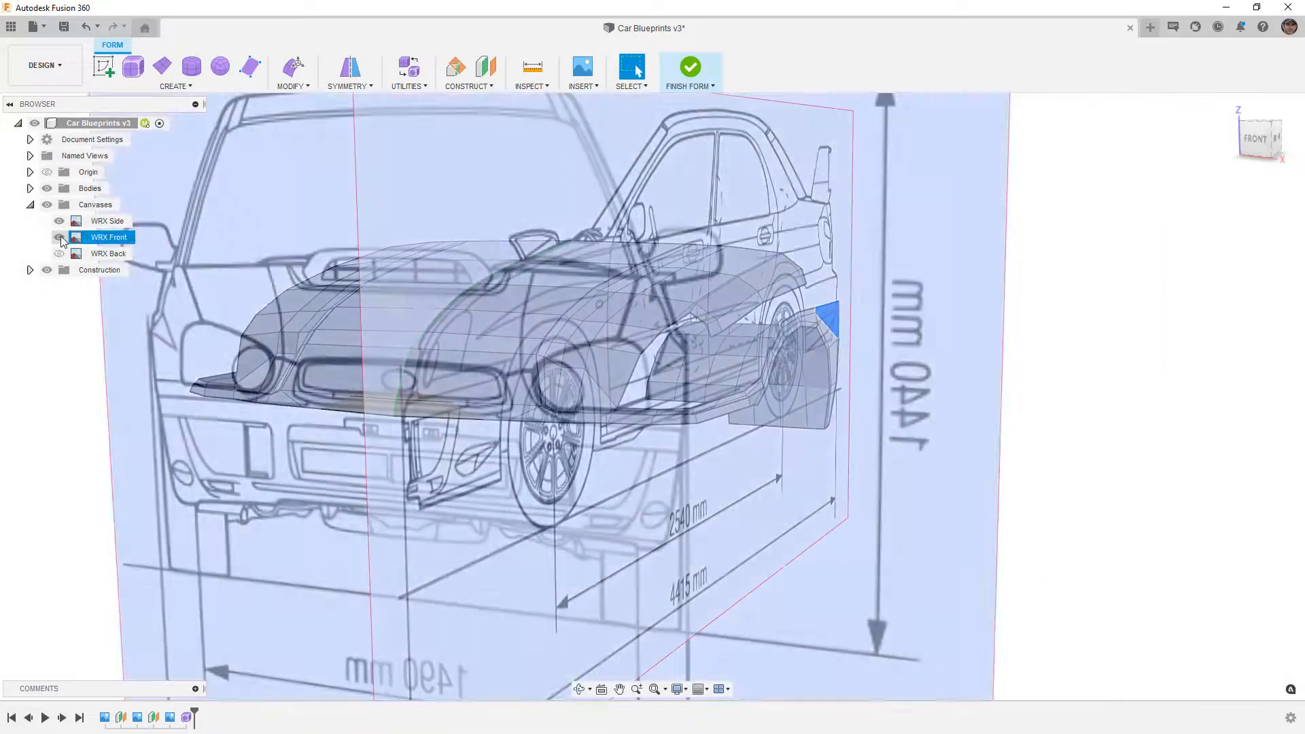
left_click(59, 237)
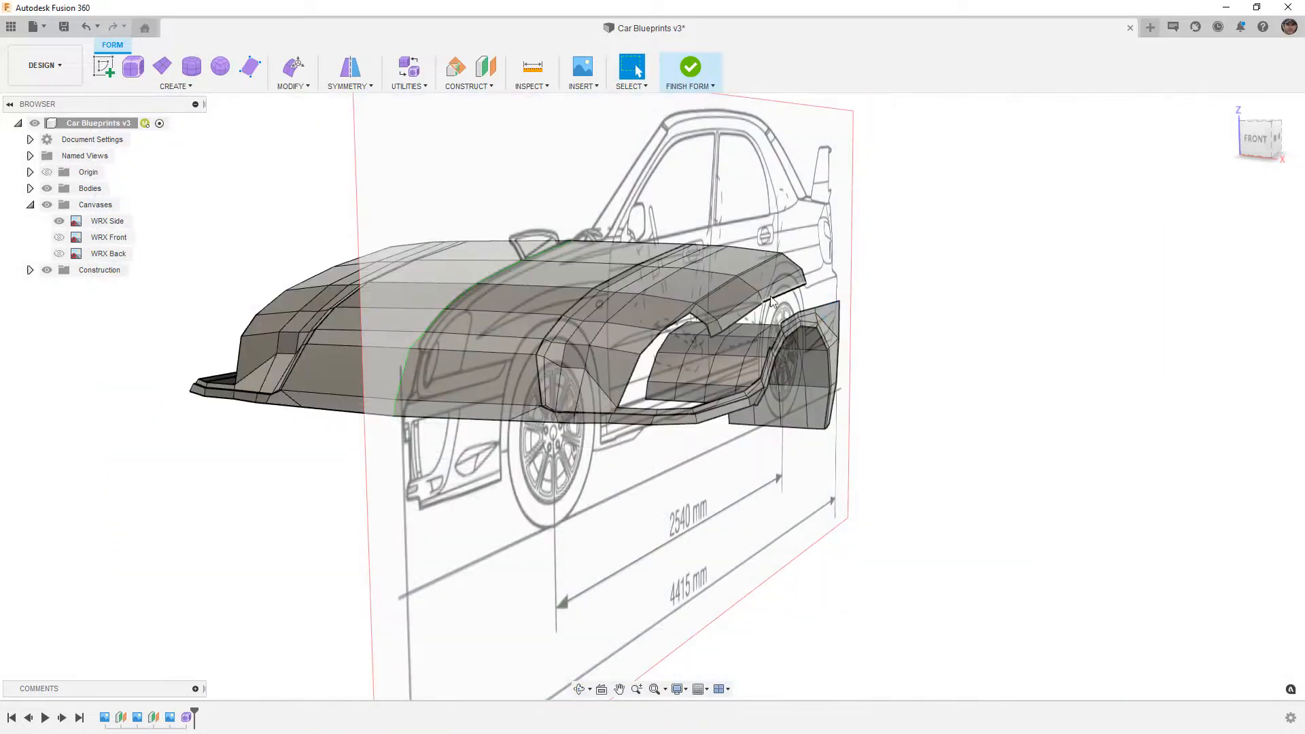
- Extrude the fender crown's three upper edges about 35.7 mm inward and 42.8 mm up, and again upward along the displayed WRX Front blueprint
scroll(820, 303, "up", 5)
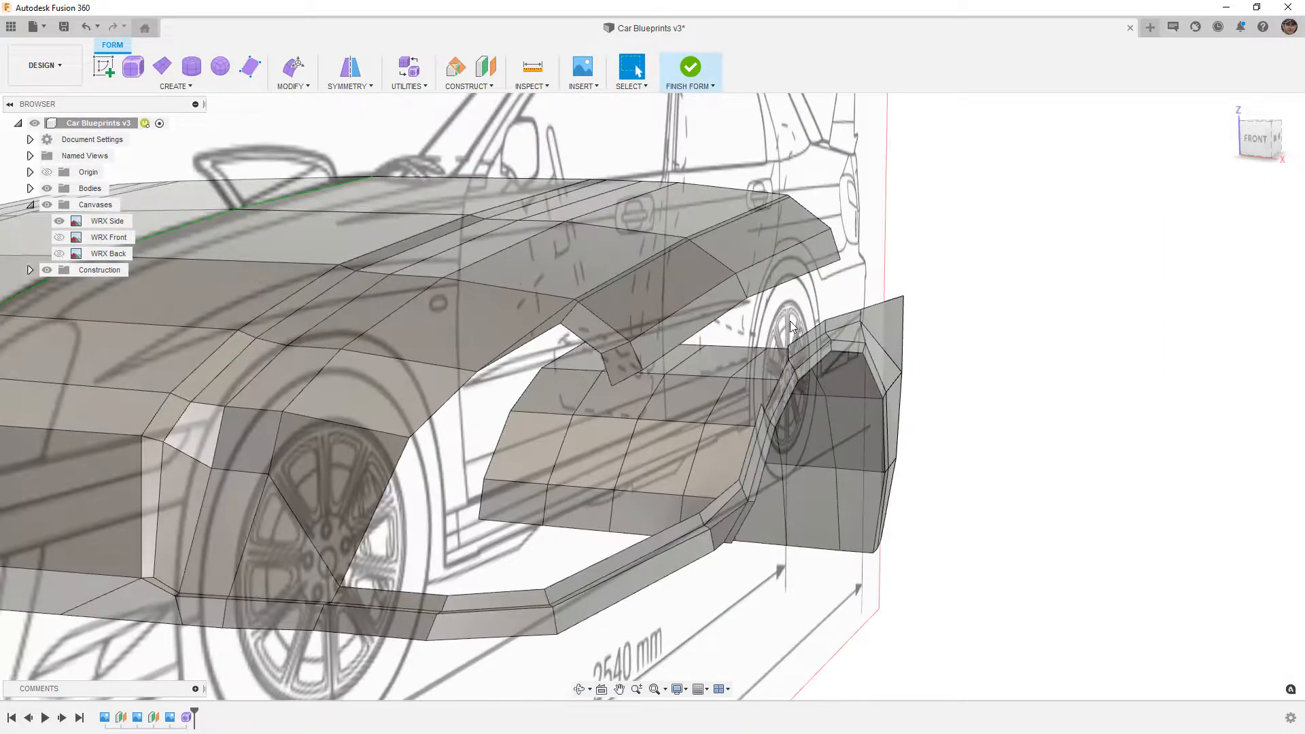
left_click(294, 68)
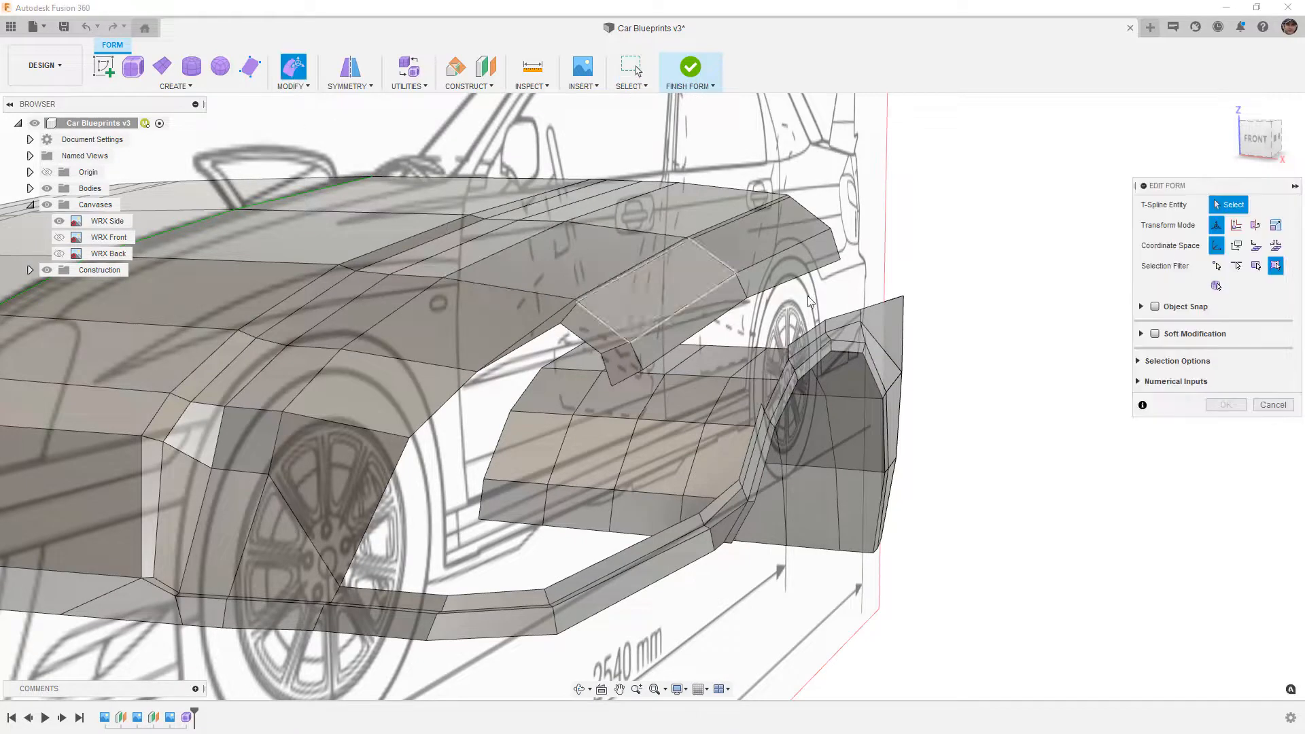
double_click(872, 304)
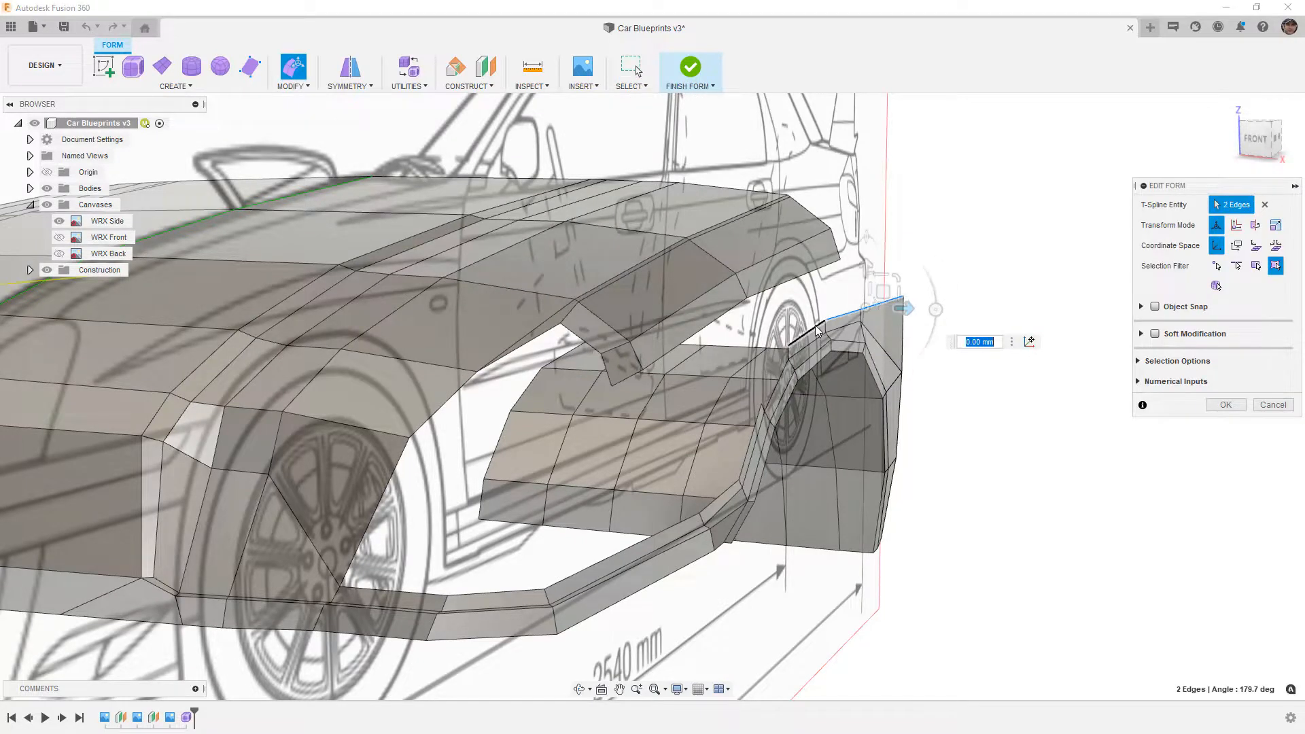
left_click(1257, 138)
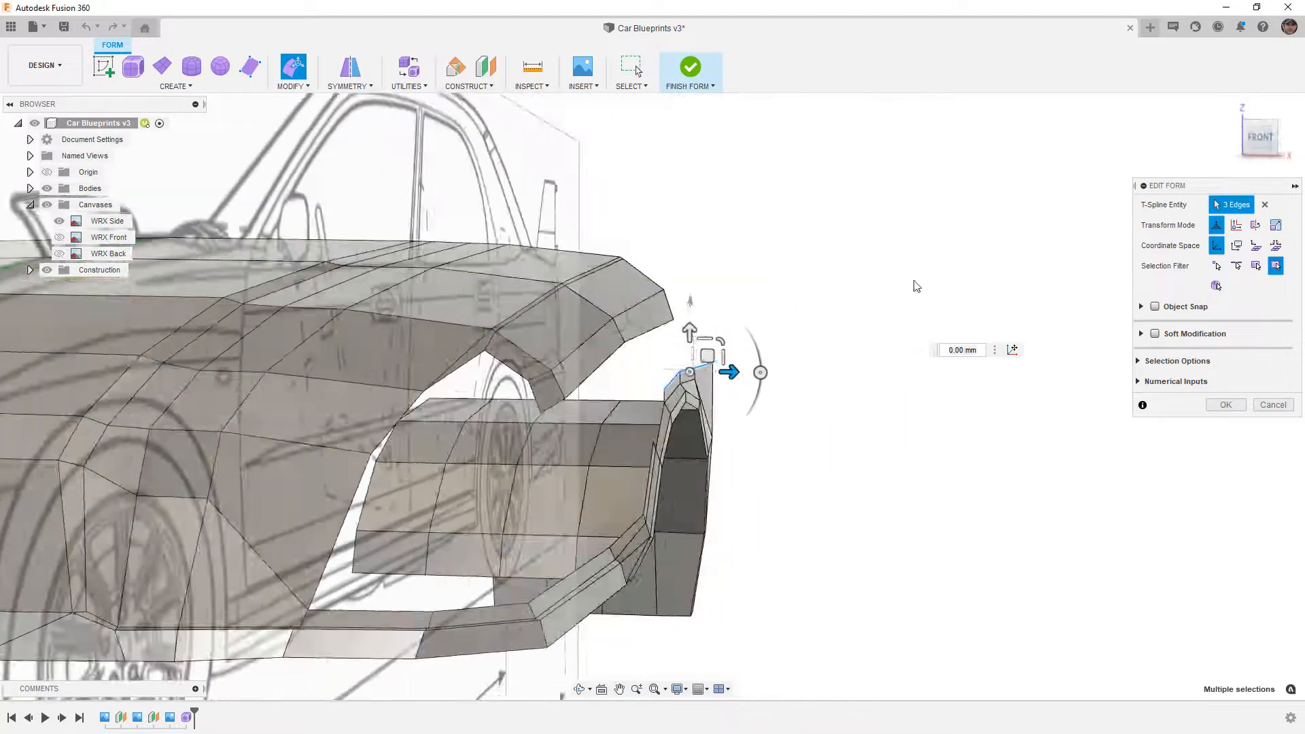
scroll(635, 402, "up", 2)
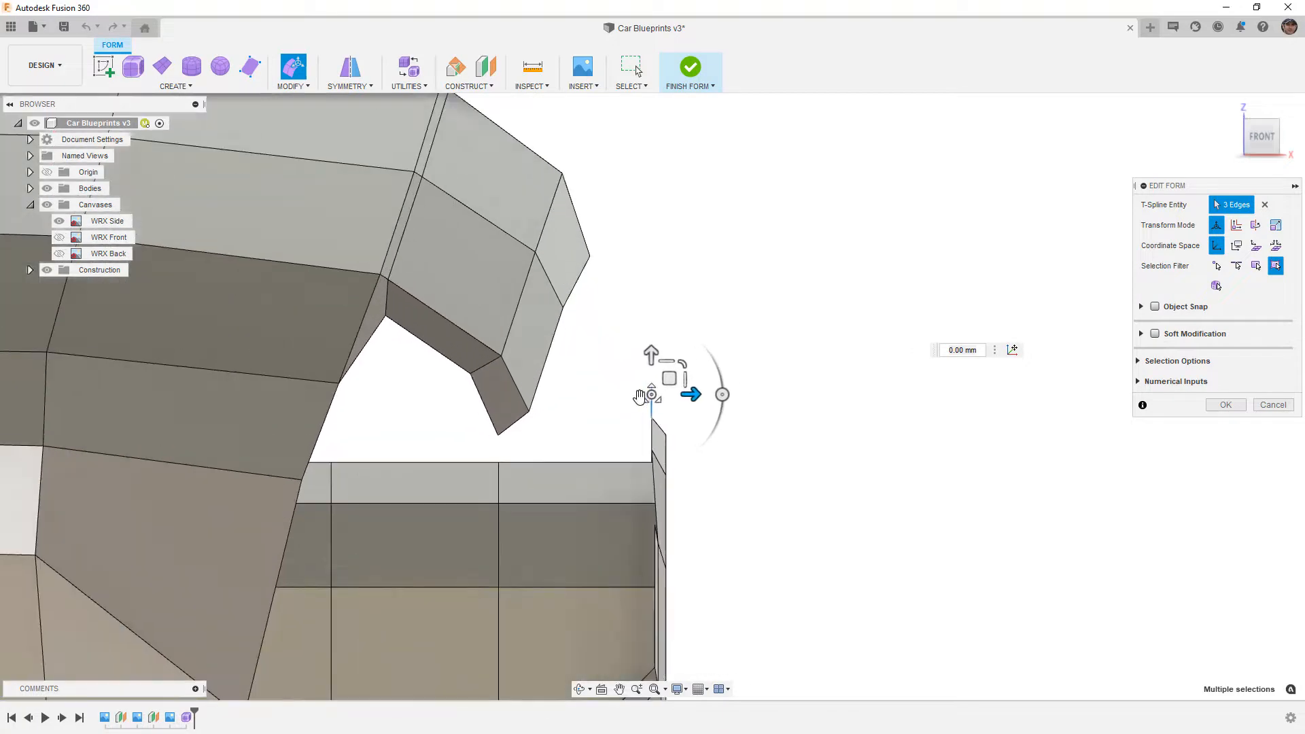
left_click_drag(668, 379, 607, 303)
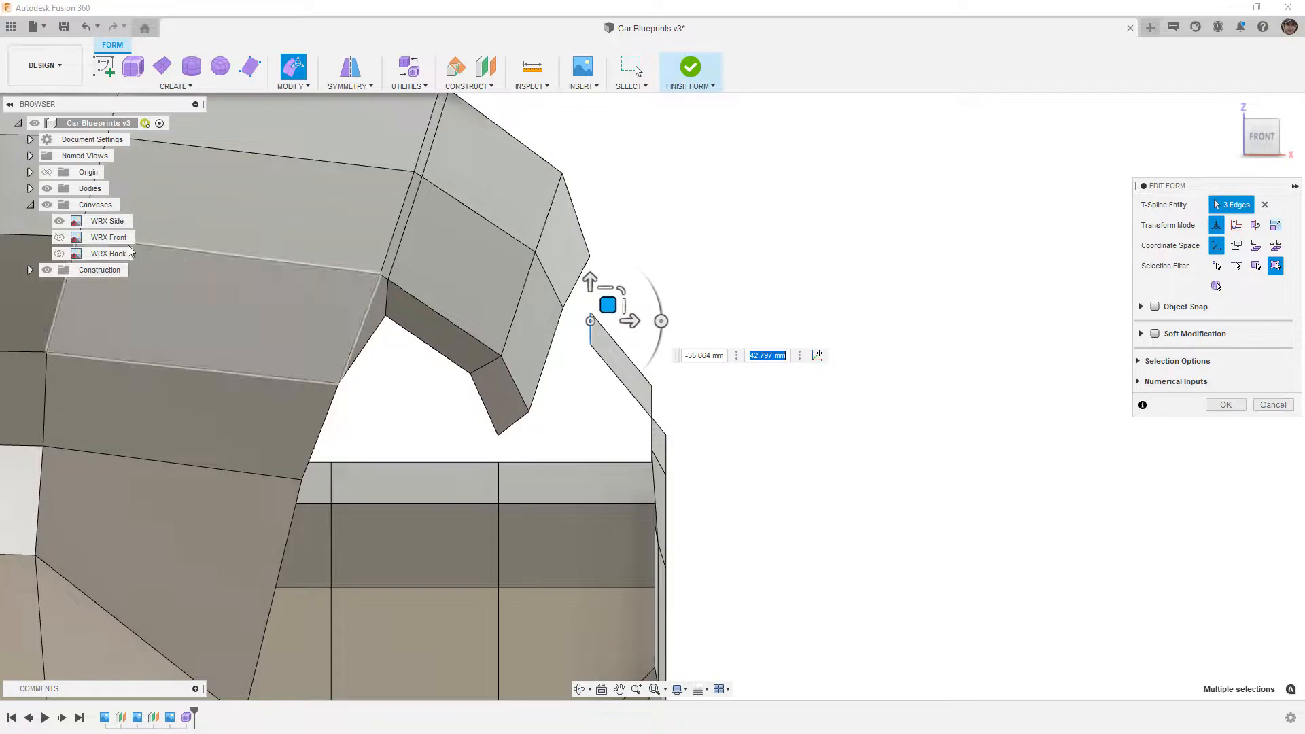
left_click(59, 237)
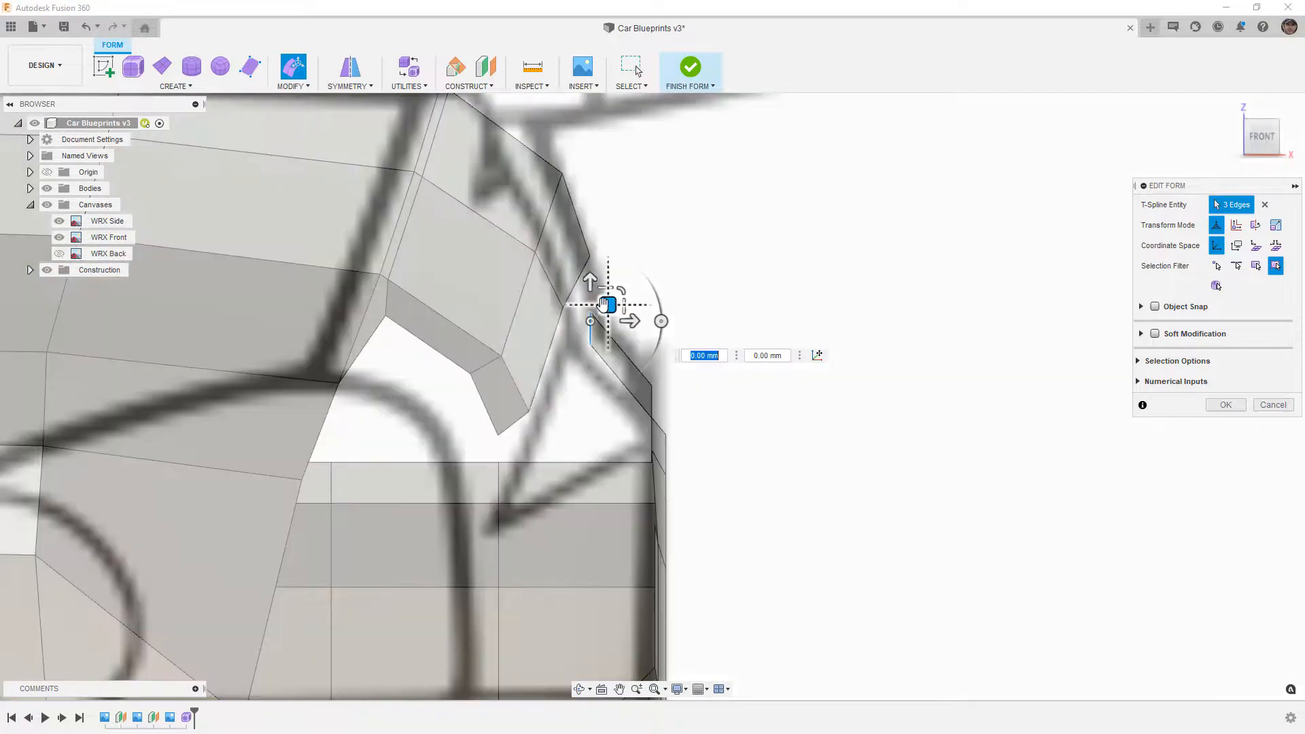
left_click_drag(607, 307, 604, 254)
- Lower the crown's middle edge row slightly and move its top edge row about 15 mm down and 0.9 mm forward in side view
middle_click_drag(877, 489, 727, 472, "shift")
scroll(724, 473, "down", 3)
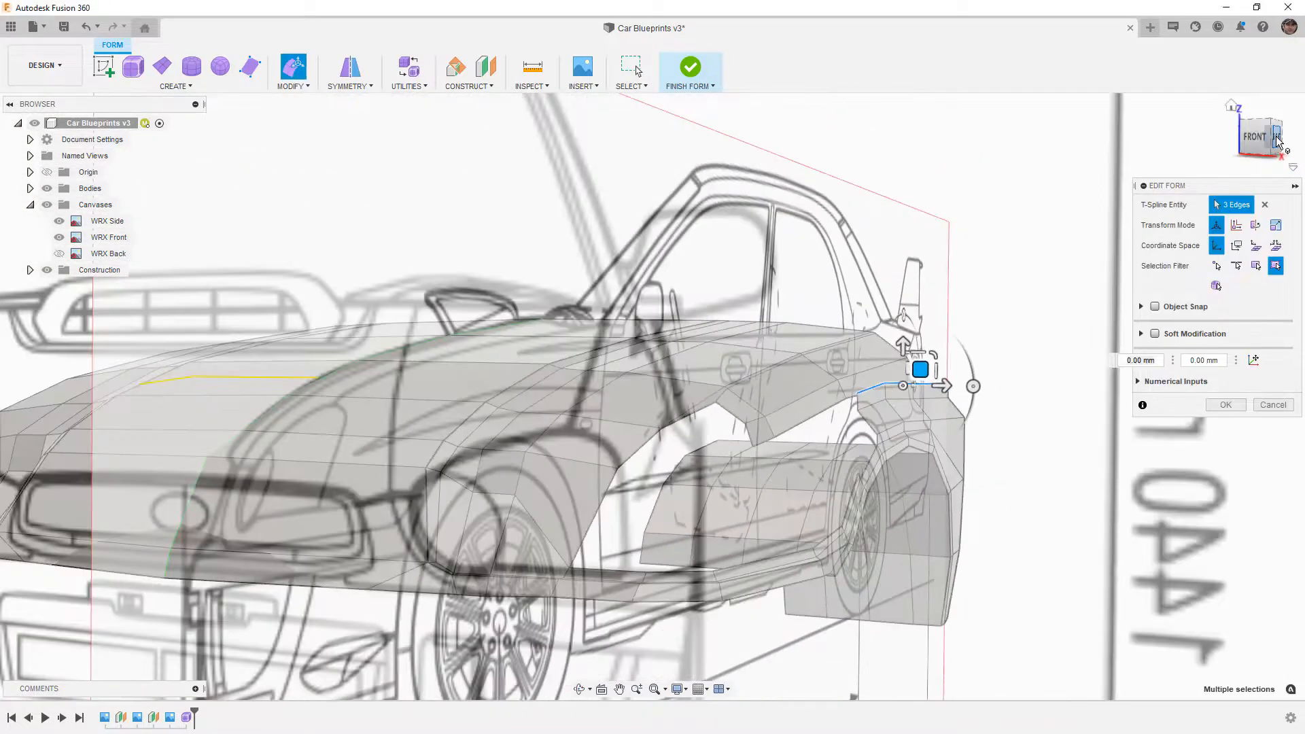
left_click(1277, 138)
middle_click_drag(955, 430, 254, 359)
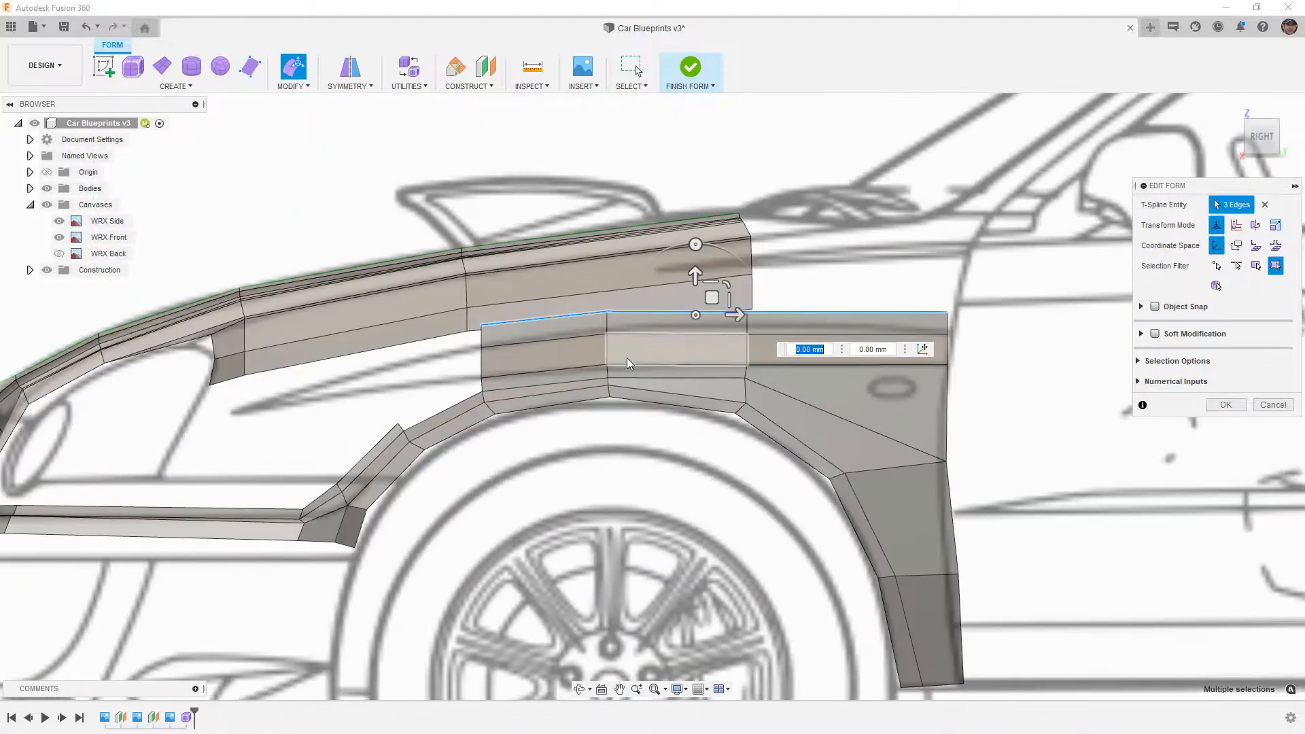
middle_click_drag(627, 357, 511, 363)
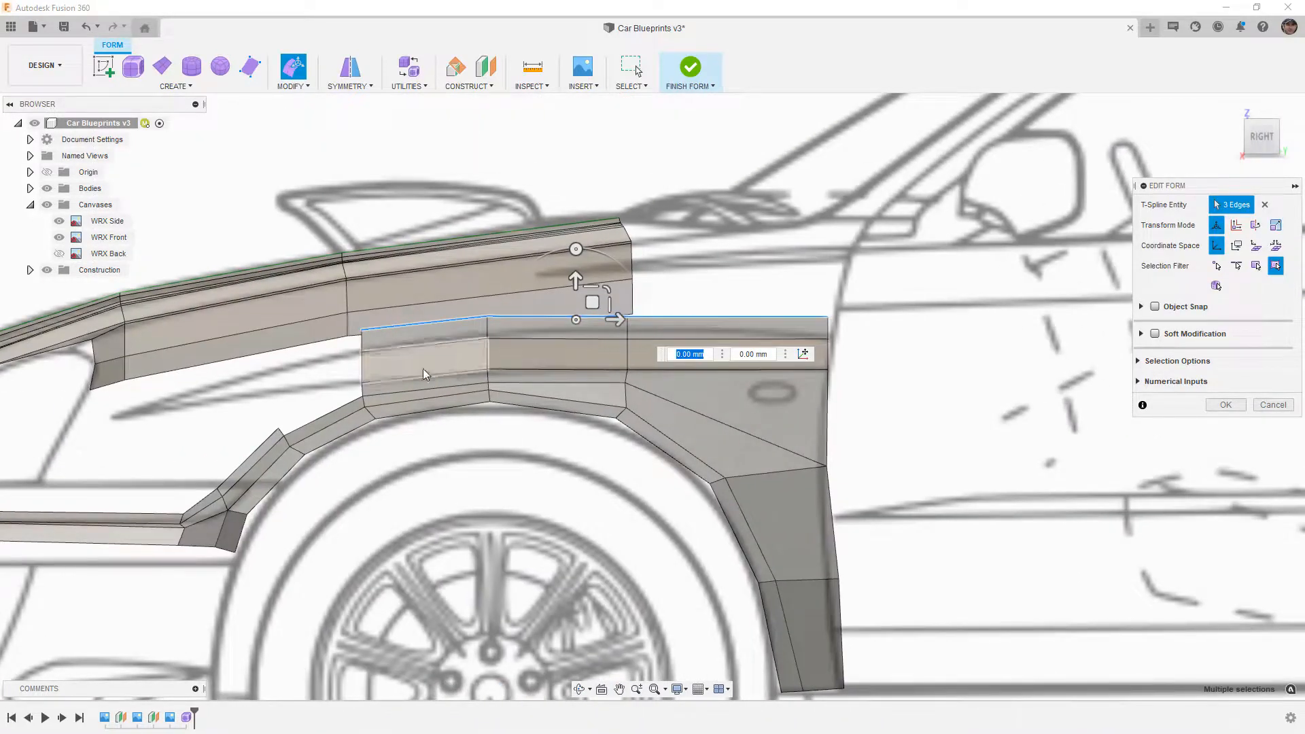
double_click(381, 349)
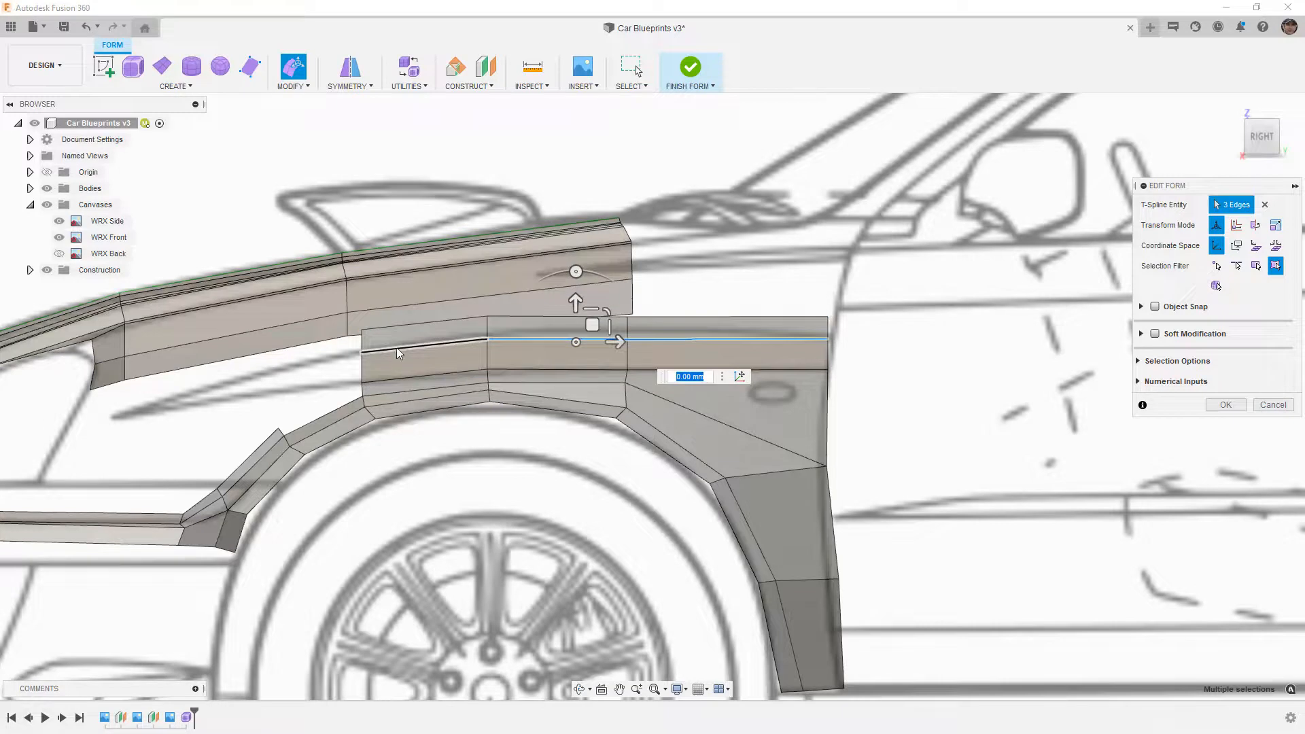
mouse_move(592, 324)
left_mouse_down()
mouse_move(592, 337)
mouse_move(592, 314)
left_mouse_up()
double_click(481, 318)
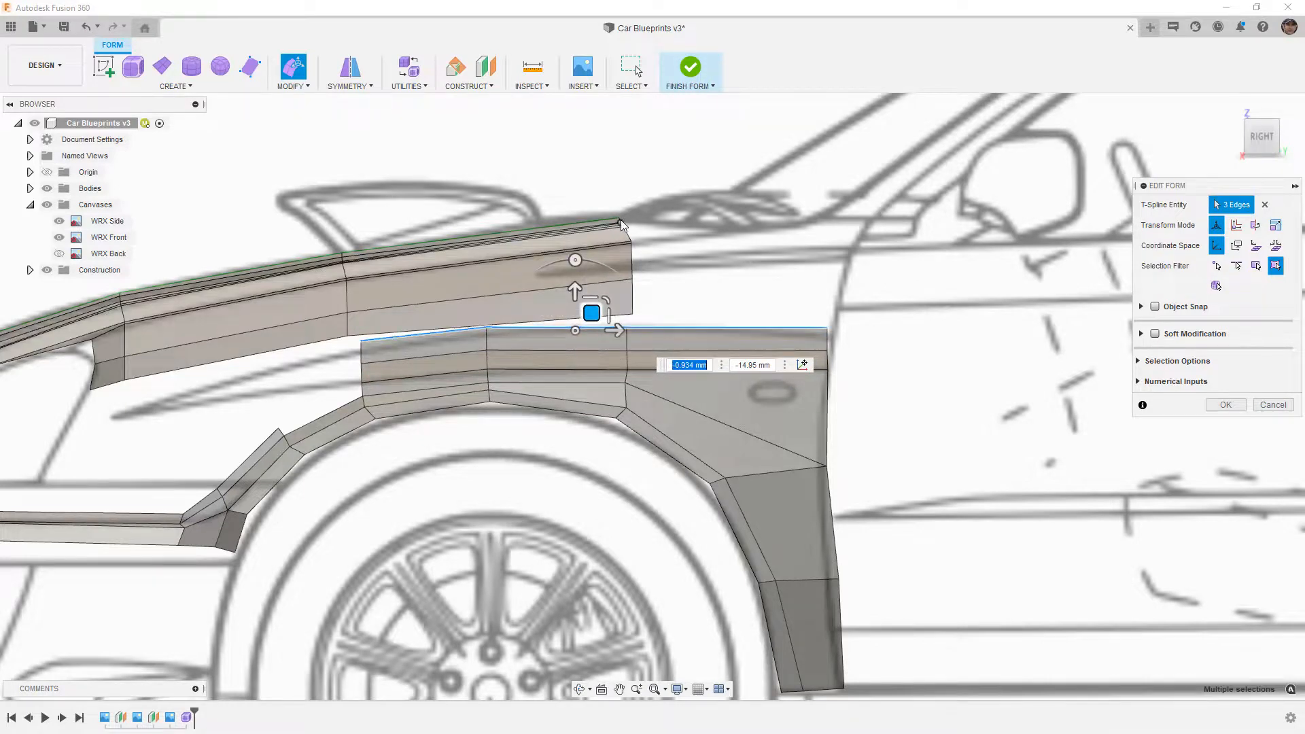
- Move the six rear edges of the hood's outer side 270 mm rearward to line up with the fender's rear edge
scroll(623, 223, "down", 2)
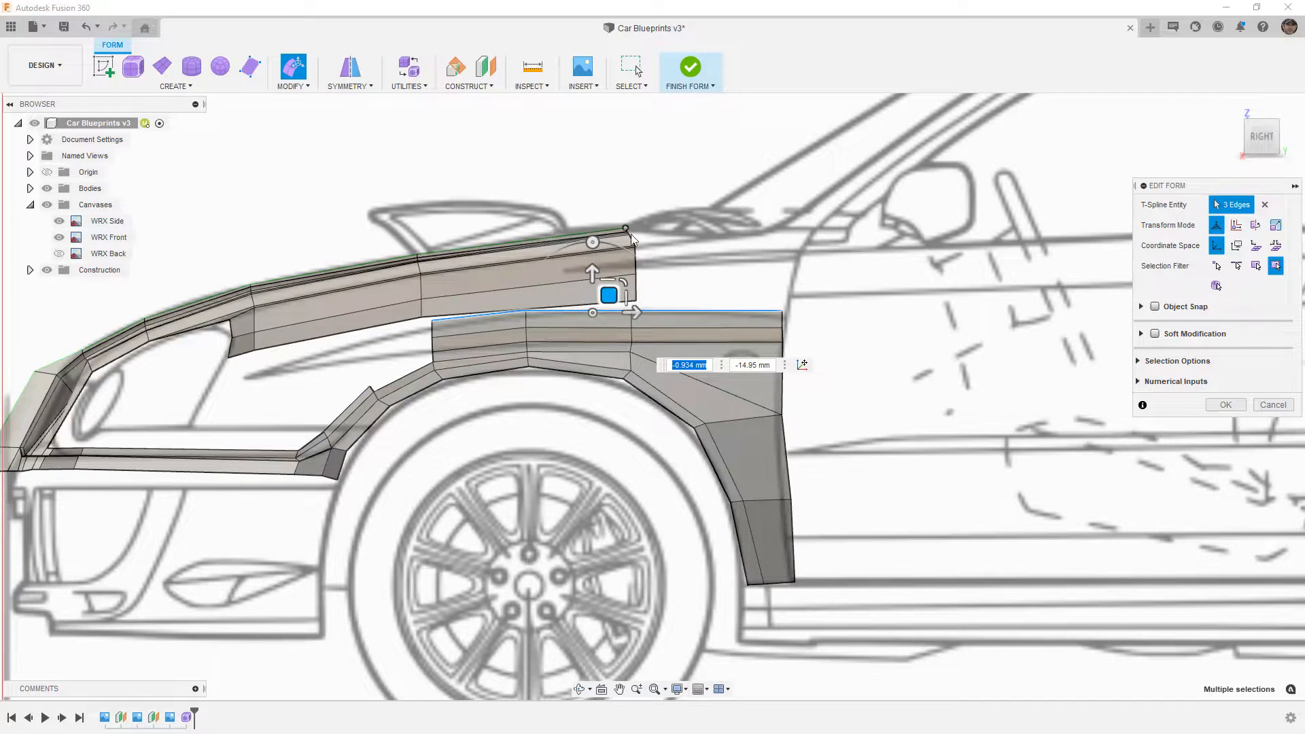
middle_click_drag(677, 243, 666, 282, "shift")
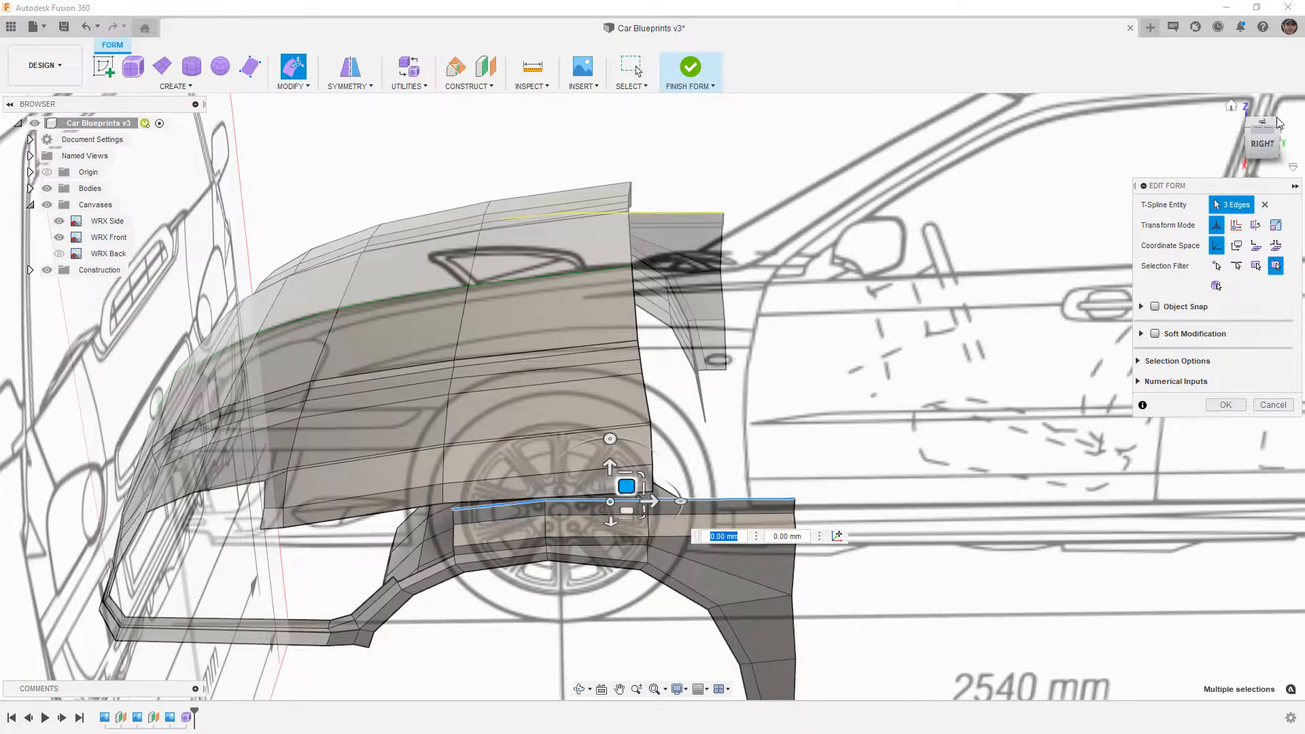
left_click(1261, 144)
scroll(687, 424, "up", 3)
left_click(686, 425)
scroll(645, 341, "up", 3)
scroll(646, 340, "up", 2)
left_click_drag(658, 341, 711, 549)
left_click_drag(717, 430, 1162, 430)
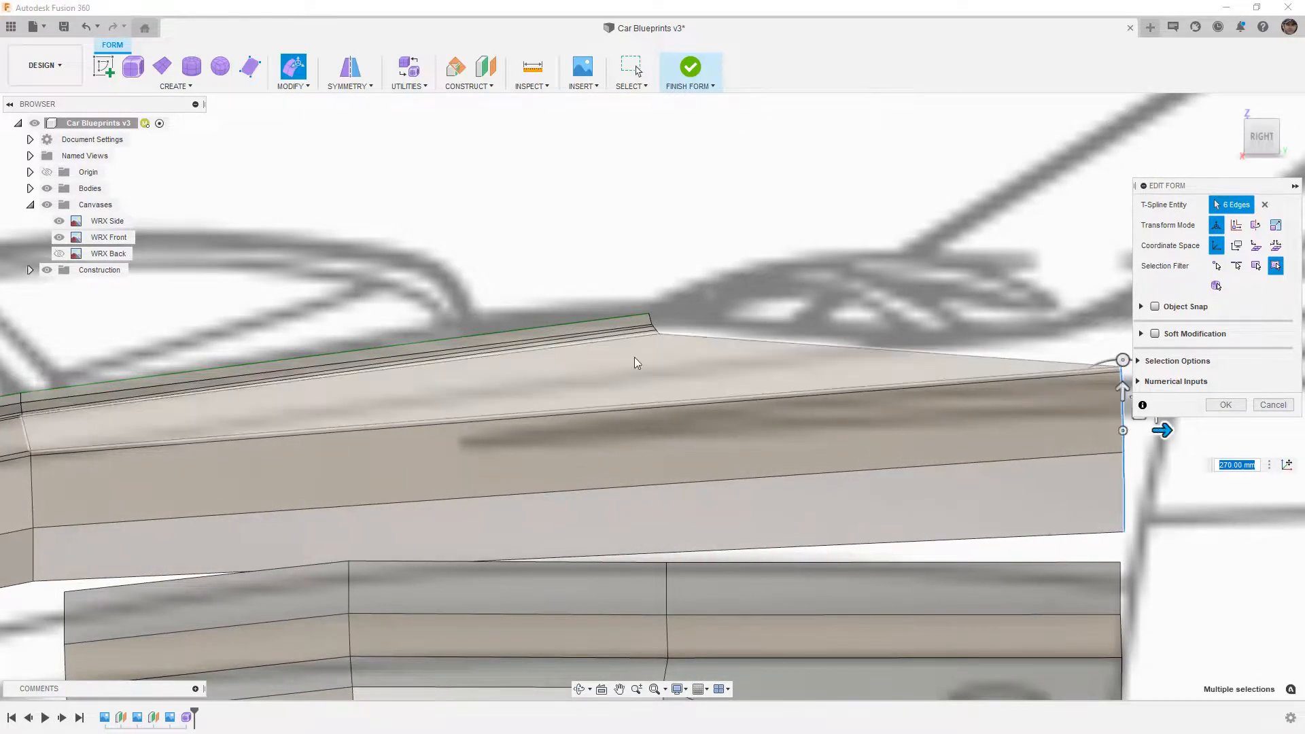
- Curve the hood's rear border in top view by moving its middle edge and vertices rearward, the innermost of these vertices by 75 mm
scroll(703, 323, "down", 3)
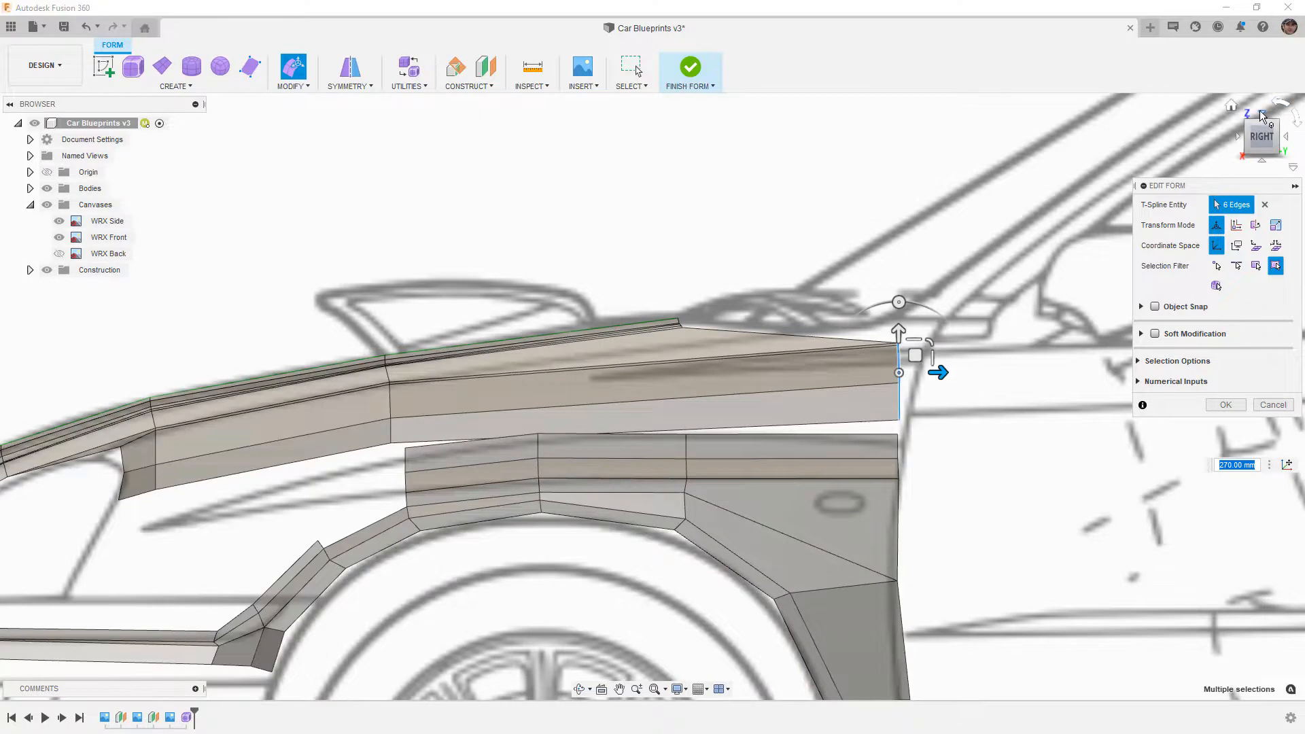
left_click(1262, 116)
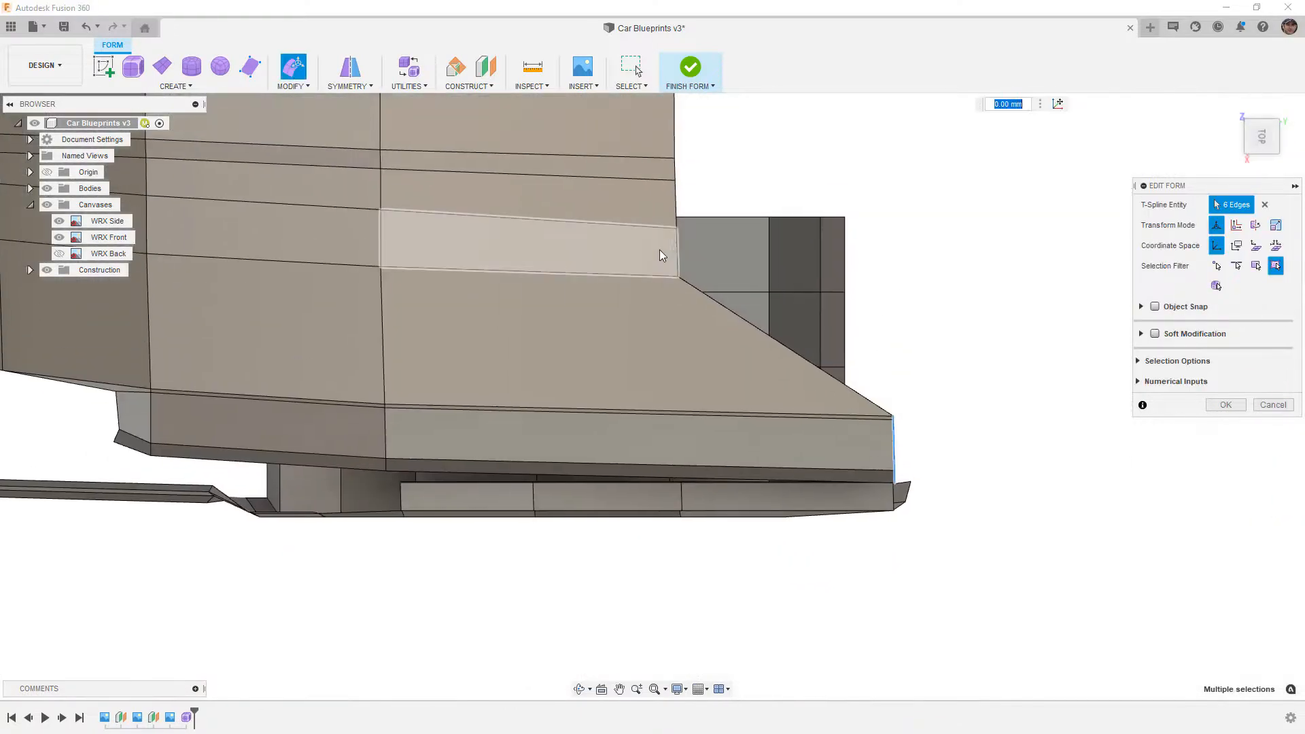
left_click(678, 252)
left_click_drag(715, 251, 814, 254)
left_click(791, 229)
scroll(825, 318, "down", 5)
scroll(769, 280, "up", 4)
left_click(749, 271)
left_click(748, 255)
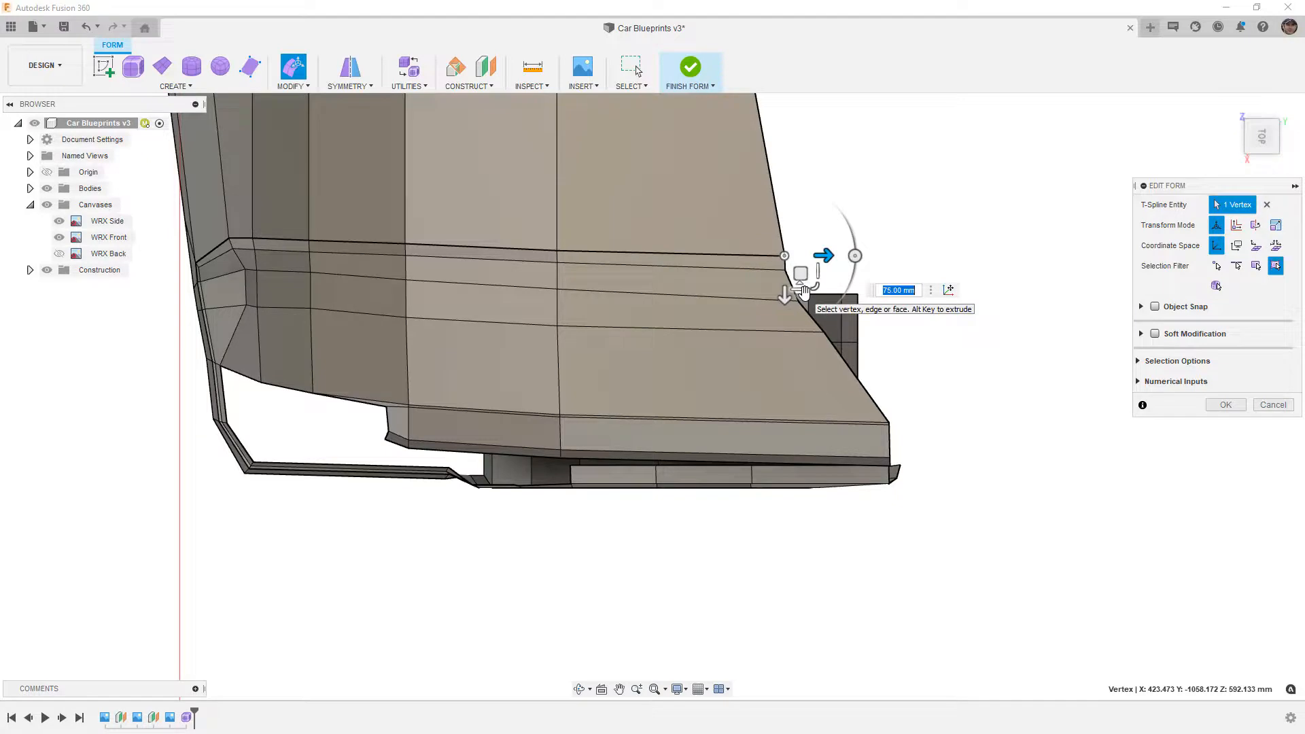
- Smooth the hood's rear curve by nudging two neighbouring border vertices, the outer one about 4 mm rearward and 2 mm inward
key("alt+3")
scroll(809, 326, "down", 4)
scroll(811, 328, "up", 2)
scroll(811, 328, "up", 3)
key("alt+1")
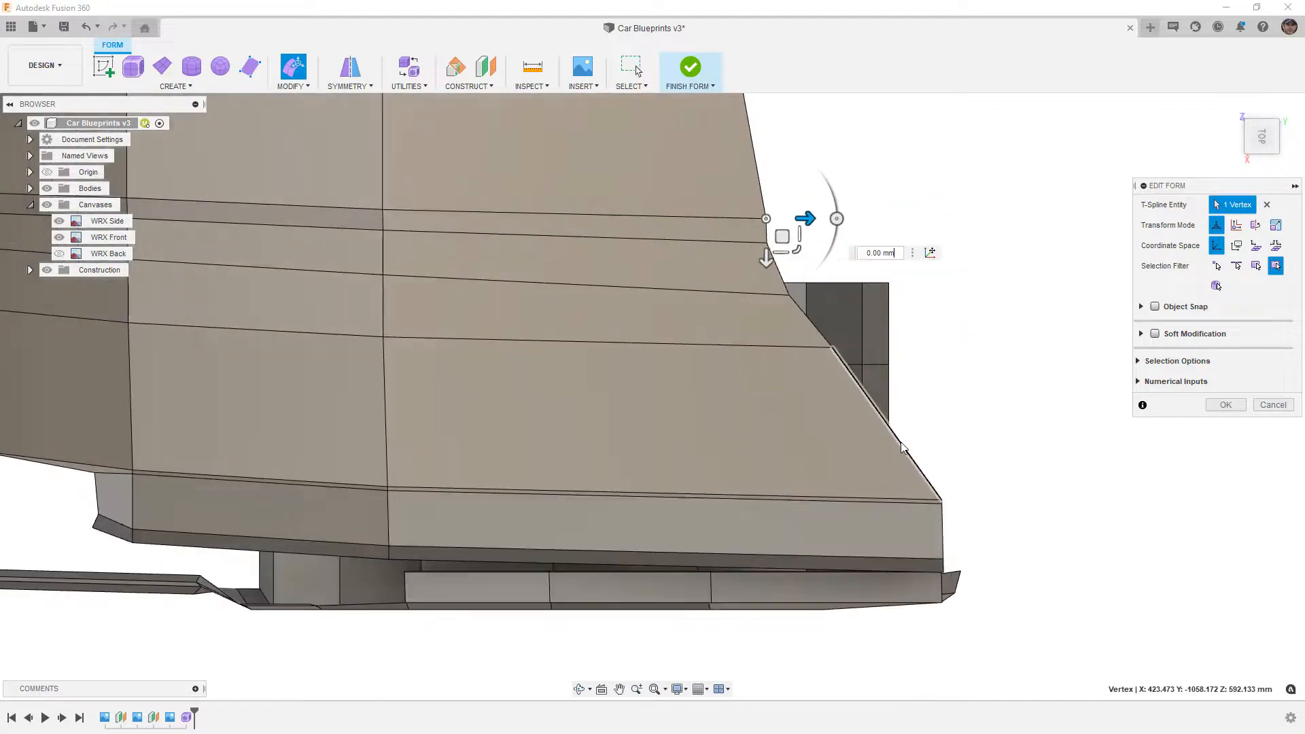
left_click(936, 244)
left_click(767, 243)
left_click_drag(783, 261, 787, 260)
left_click(914, 256)
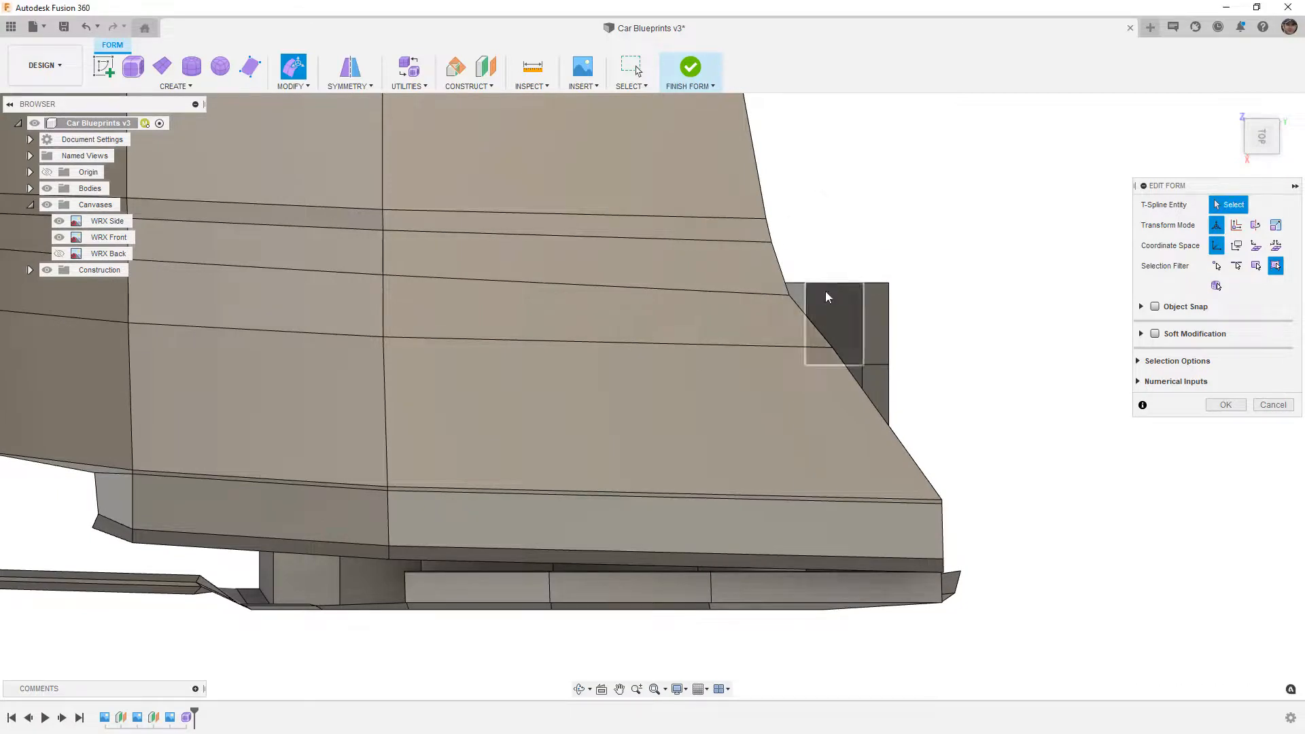
left_click(789, 294)
left_click_drag(806, 317, 808, 317)
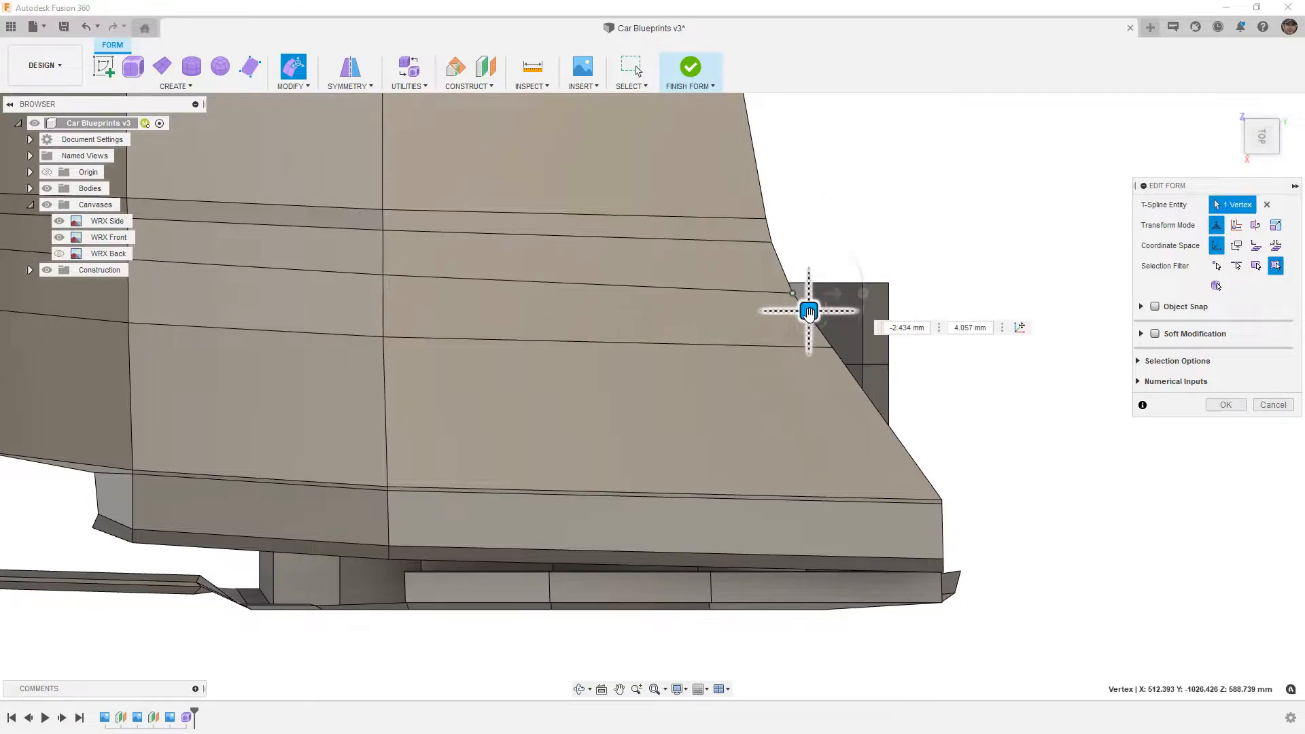
left_click(894, 373)
- Move the hood's crosswise edge loop about 52.8 mm forward and 3.1 mm down to the fender crown's front edge, and finish Edit Form
scroll(790, 255, "down", 2)
scroll(785, 261, "down", 3)
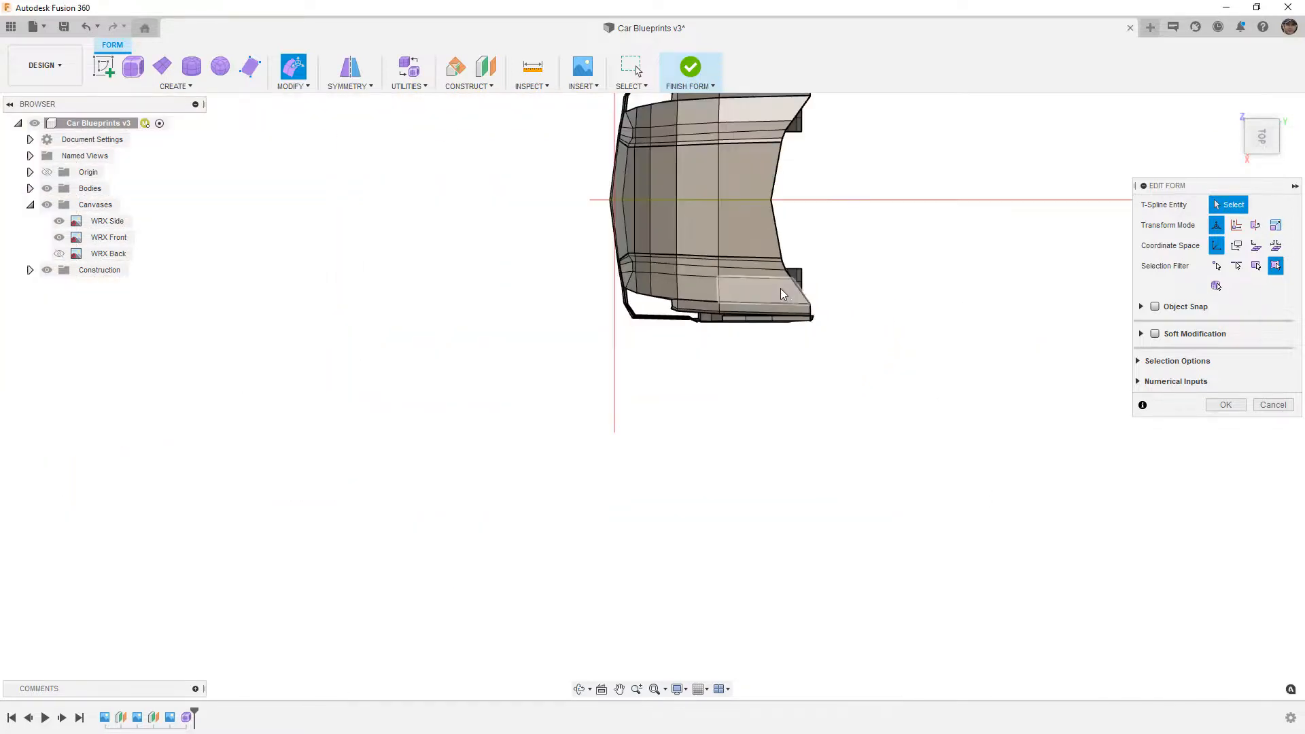
key("alt+3")
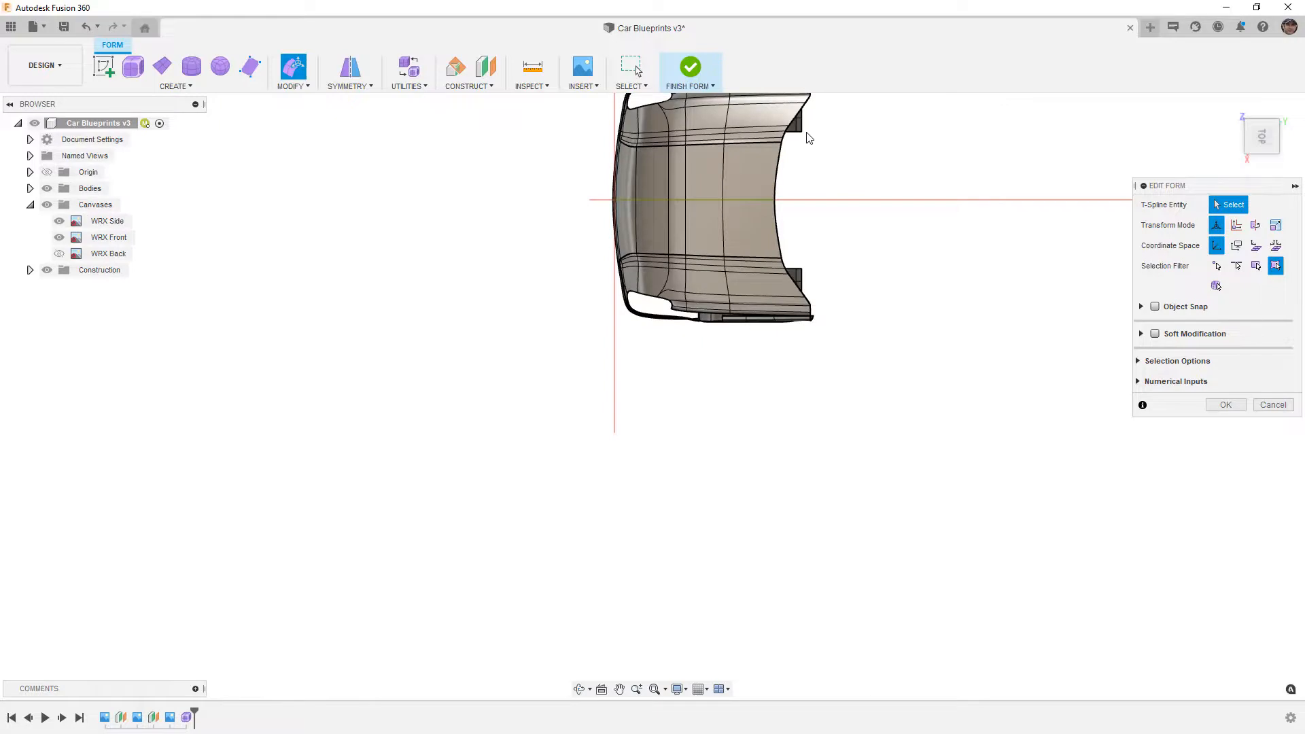
middle_click_drag(831, 356, 828, 278, "shift")
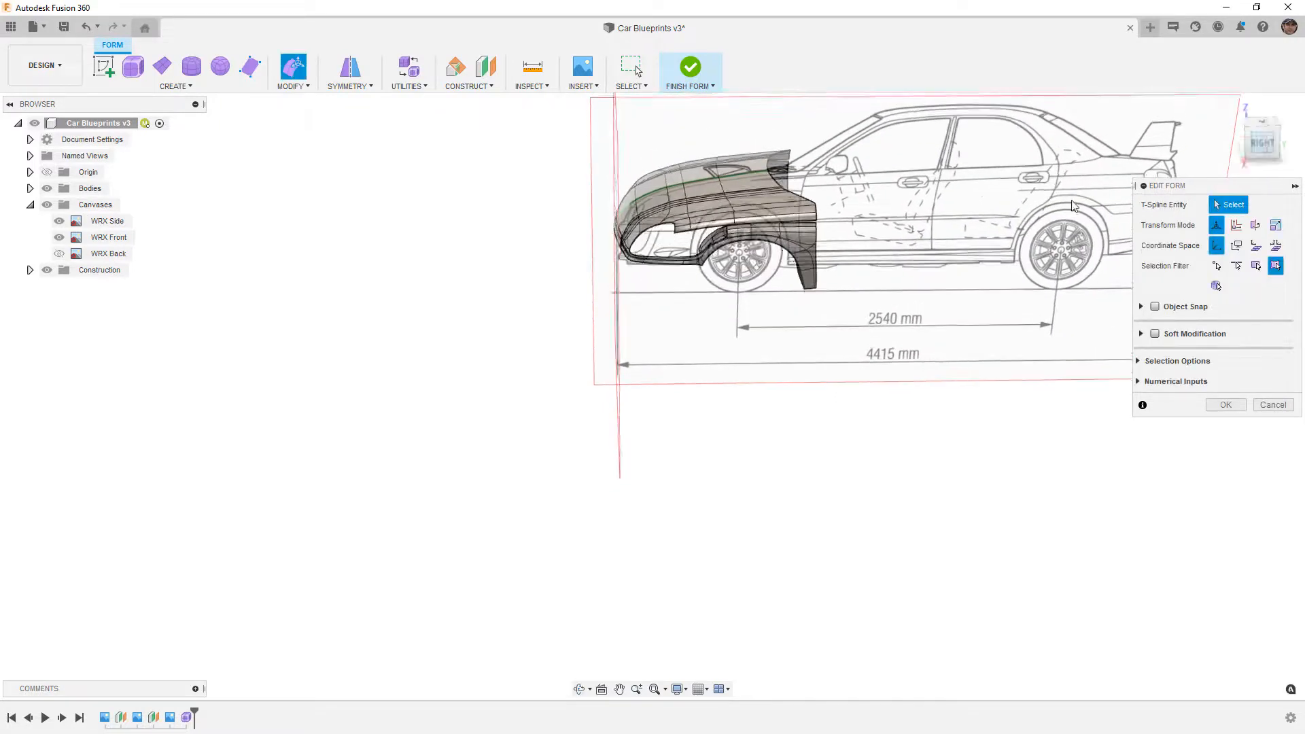
scroll(781, 234, "up", 9)
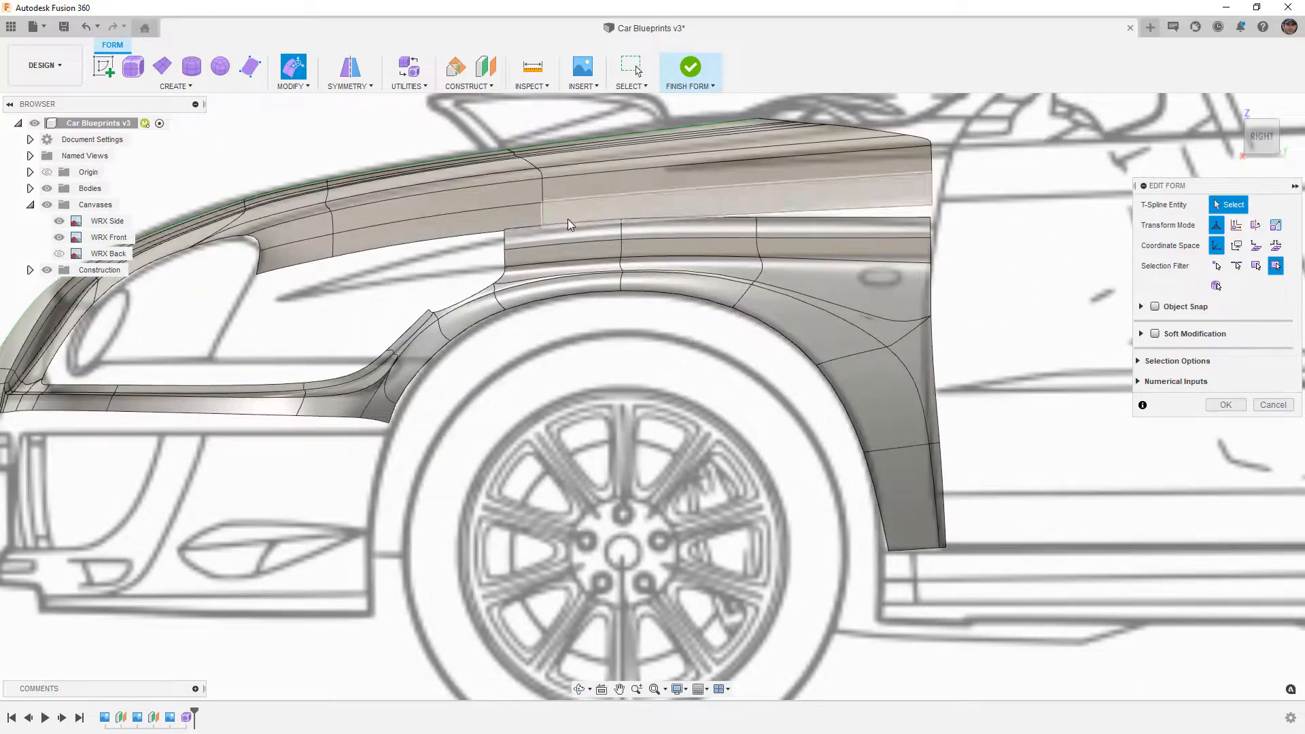
double_click(542, 216)
left_click_drag(546, 157, 491, 159)
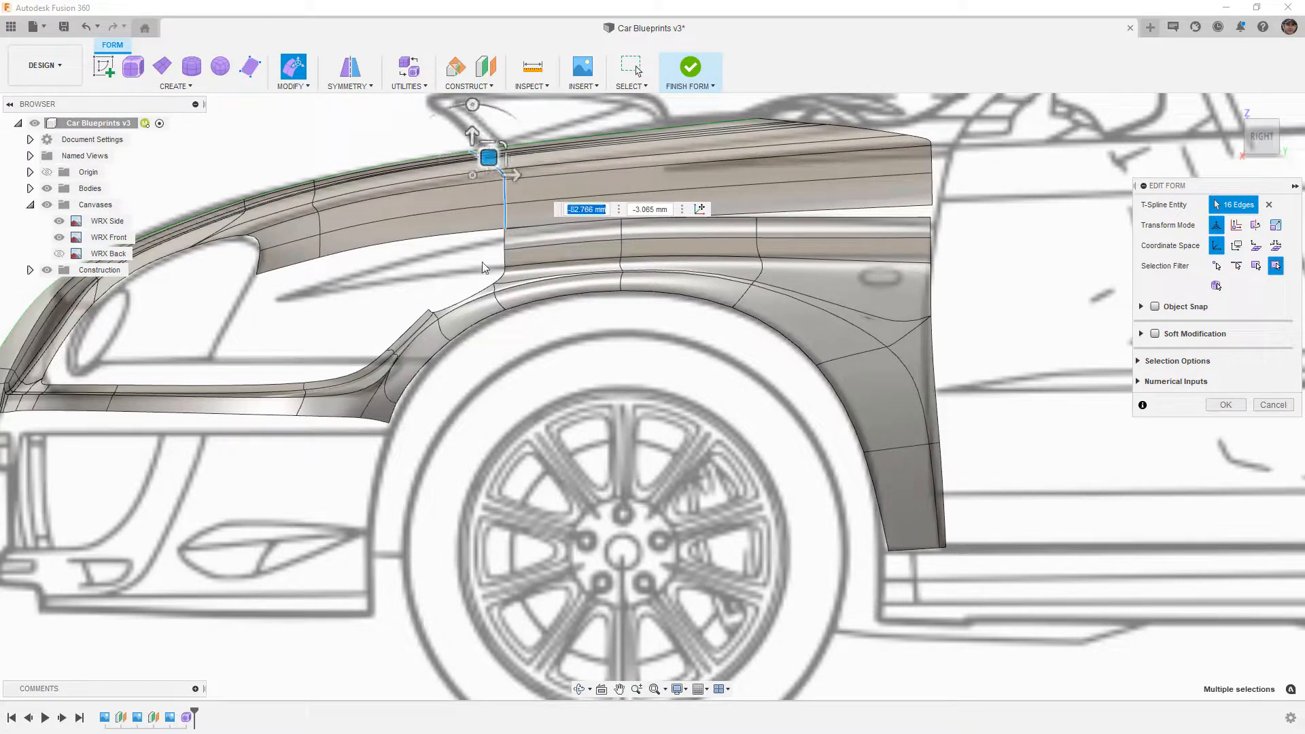
left_click(580, 240)
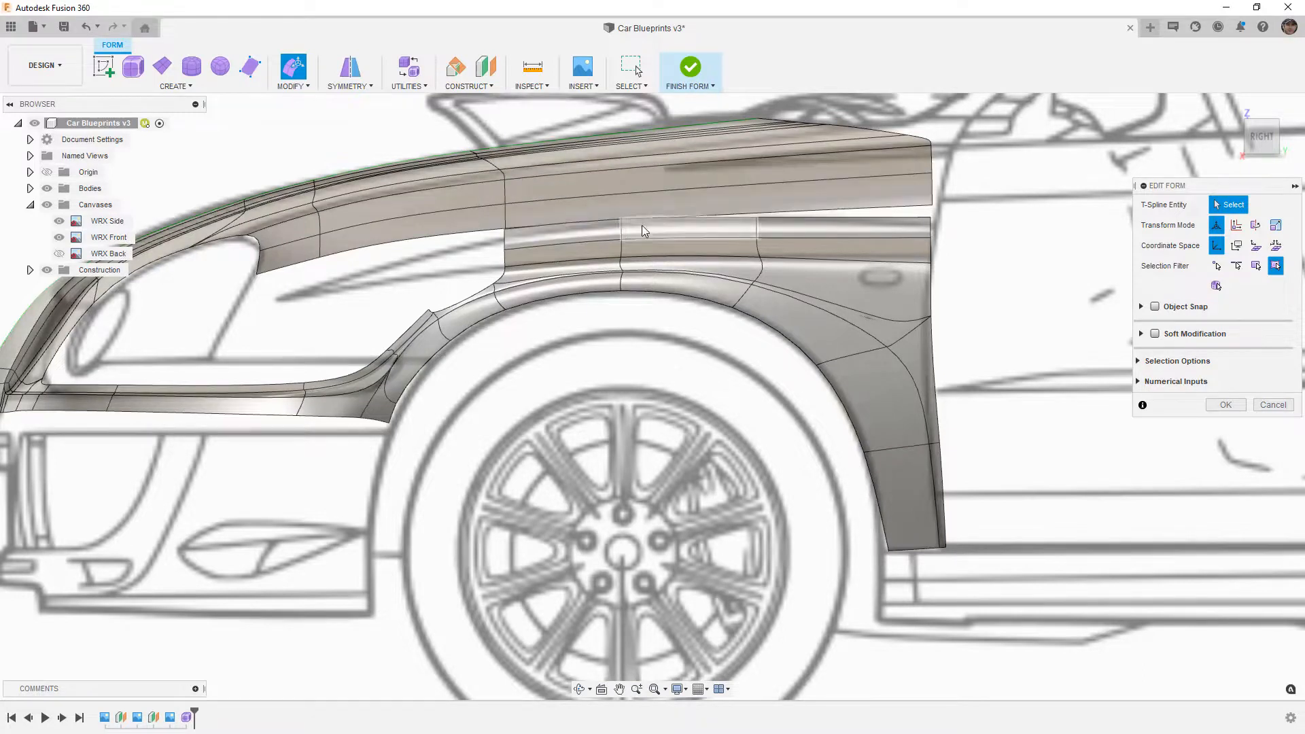
left_click(1225, 405)
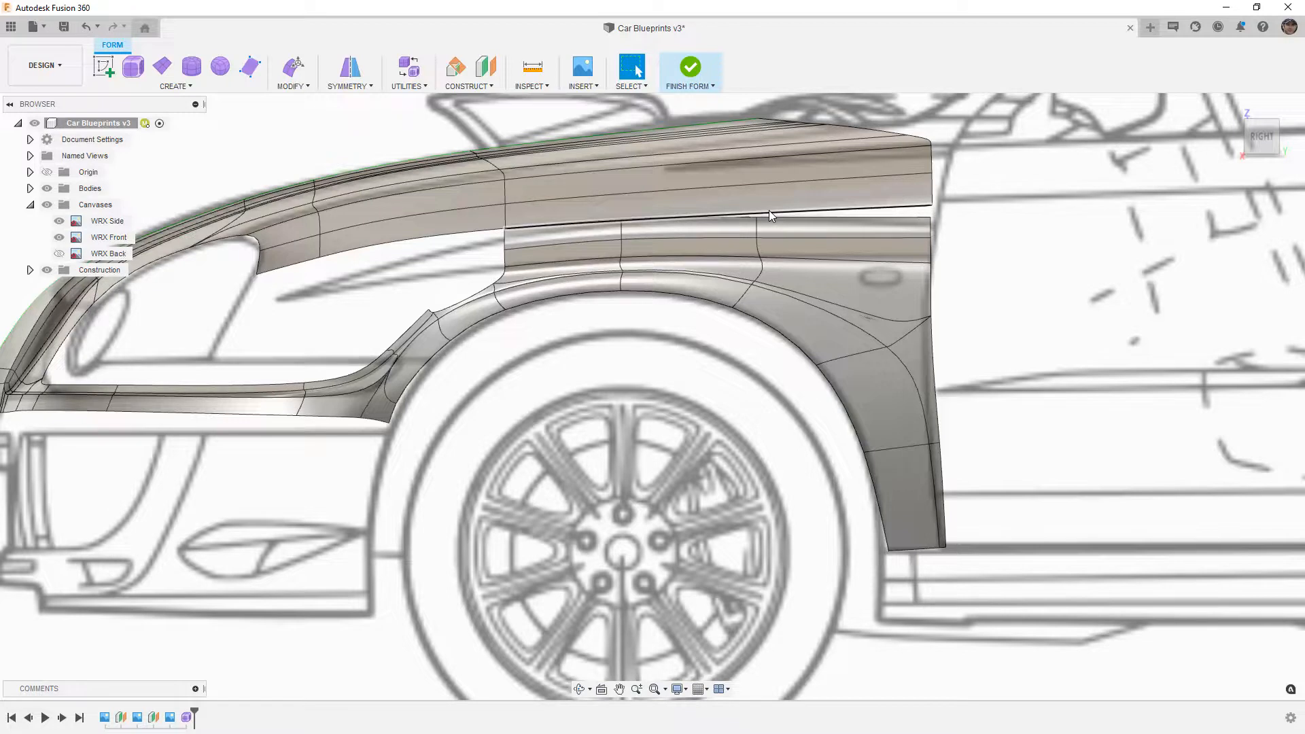
- Insert an edge loop across the hood side, in line with the fender's crosswise edge above the top of the wheel arch
left_click(293, 86)
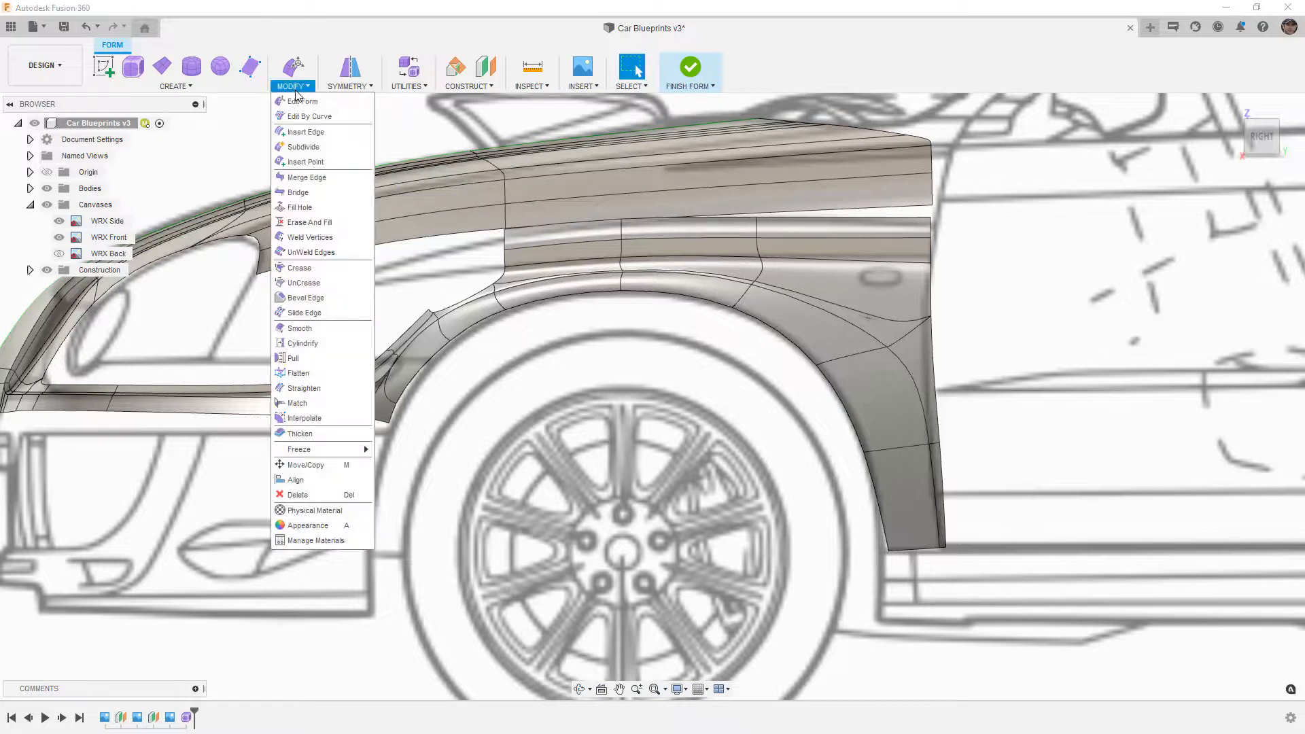
left_click(320, 164)
double_click(504, 219)
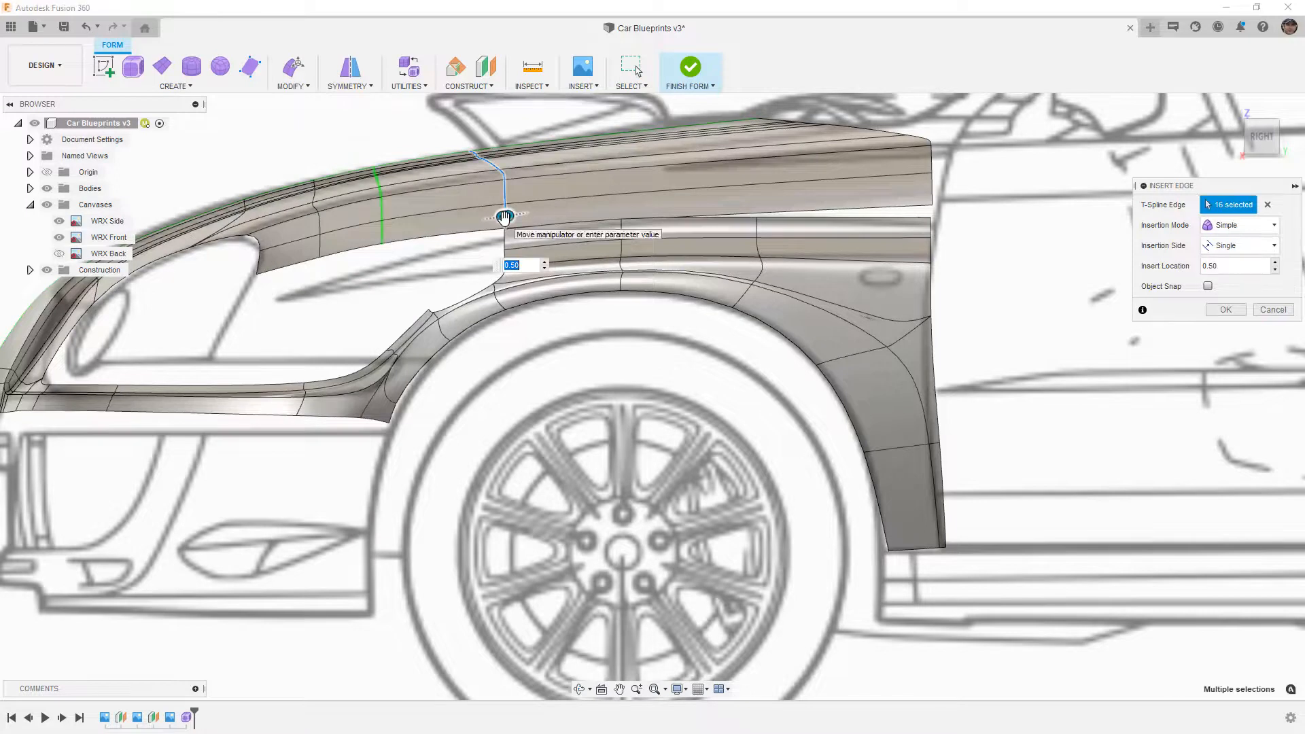
left_click_drag(504, 216, 755, 202)
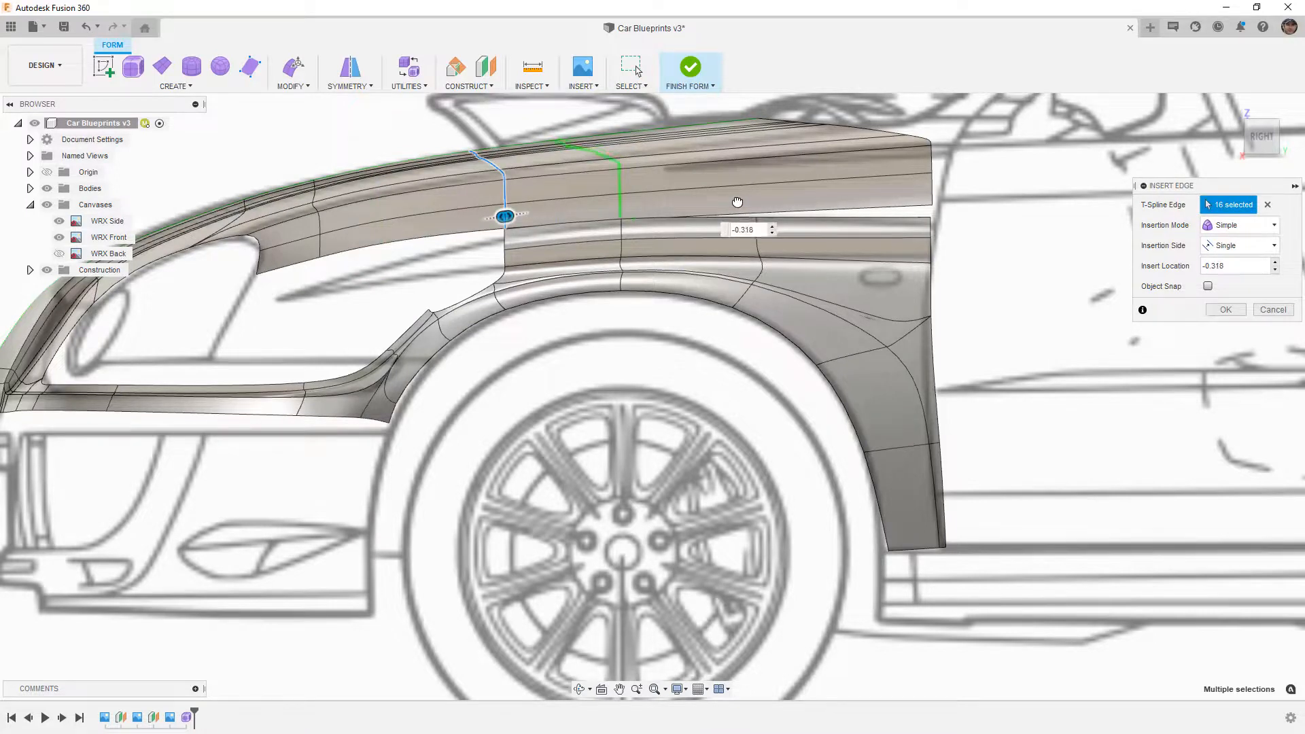
left_click(1225, 309)
key("Return")
- Insert a further loop behind the new hood edge at location -0.472, in line with the fender's rearmost intermediate crosswise edge
double_click(636, 197)
left_click_drag(633, 204, 849, 201)
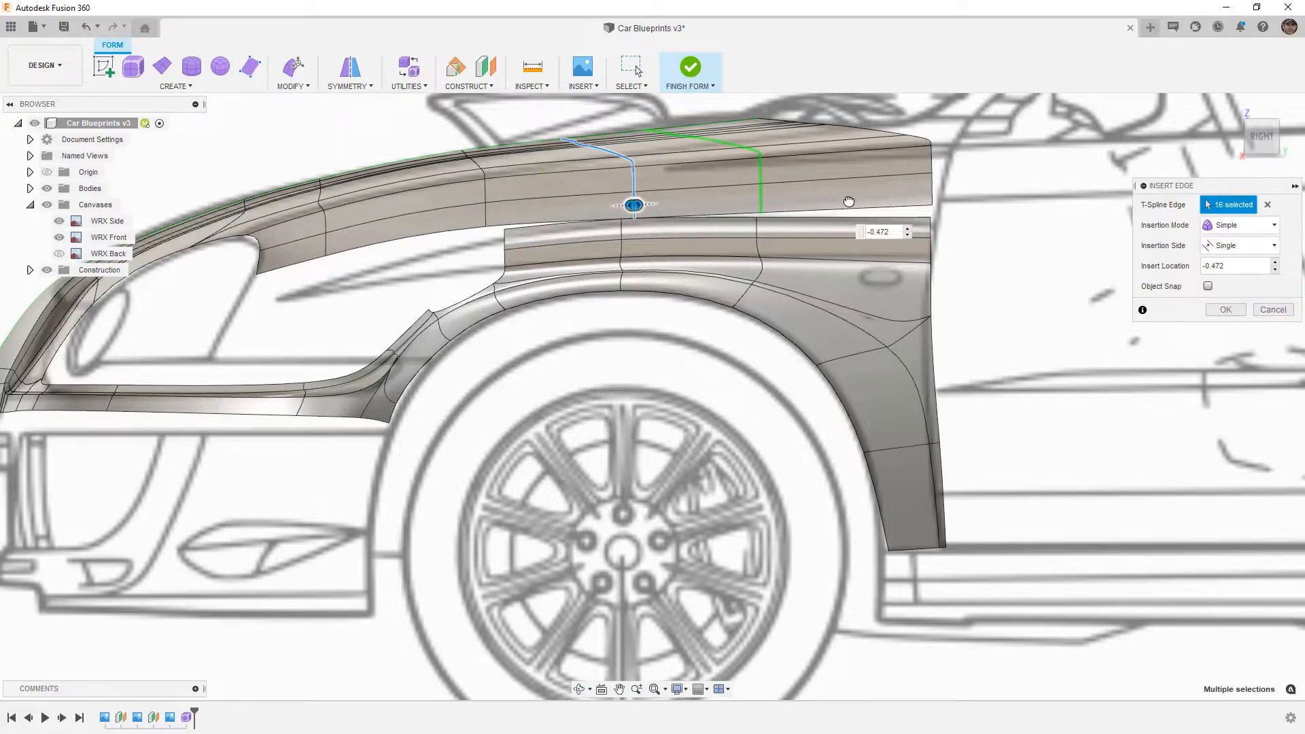
left_click(1217, 314)
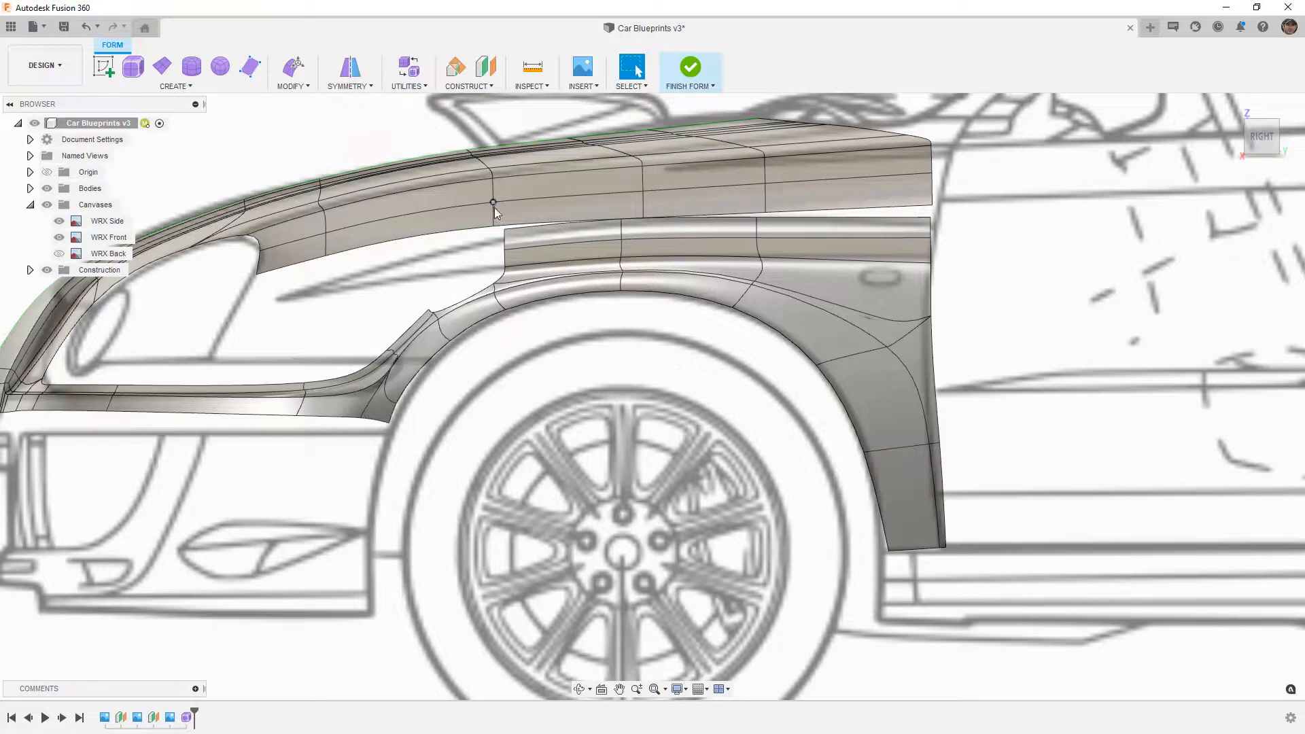
- In box display, move the hood's 16-edge crosswise loop ahead of the fender crown about 20.4 mm forward and 11.2 mm down
key("alt+1")
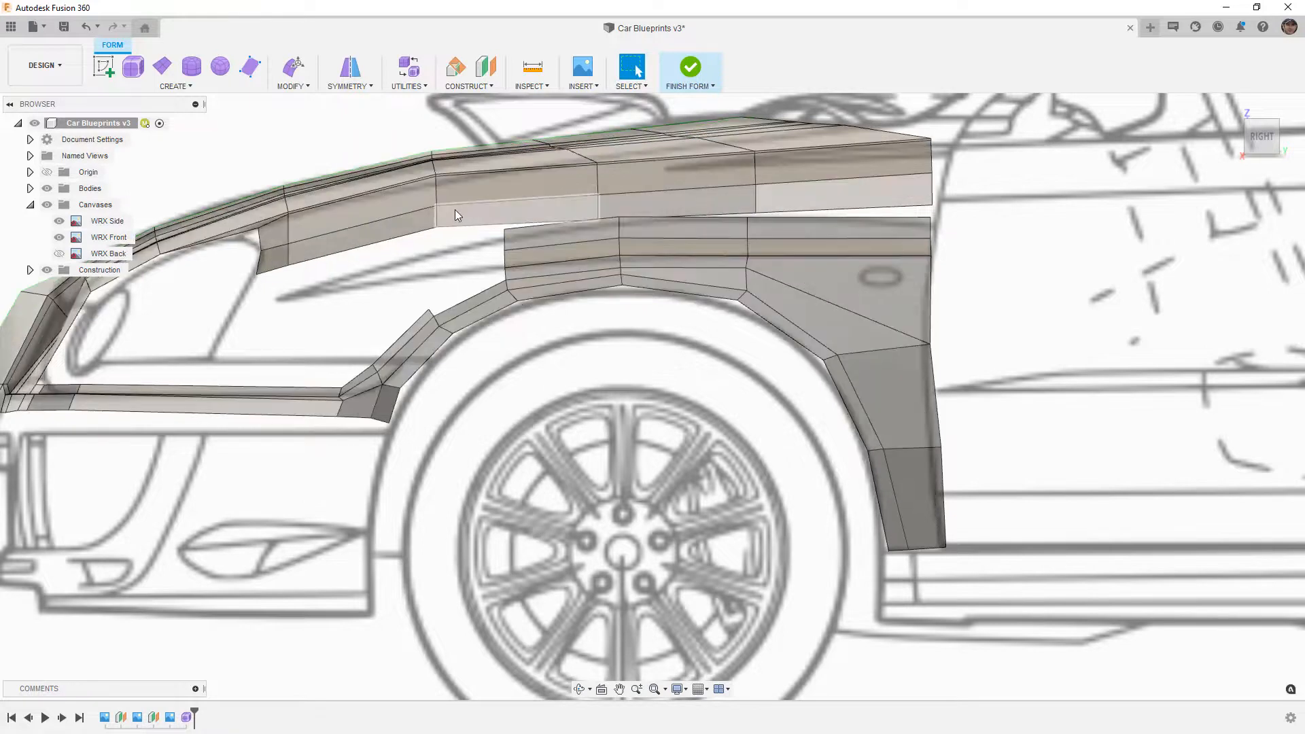
double_click(435, 190)
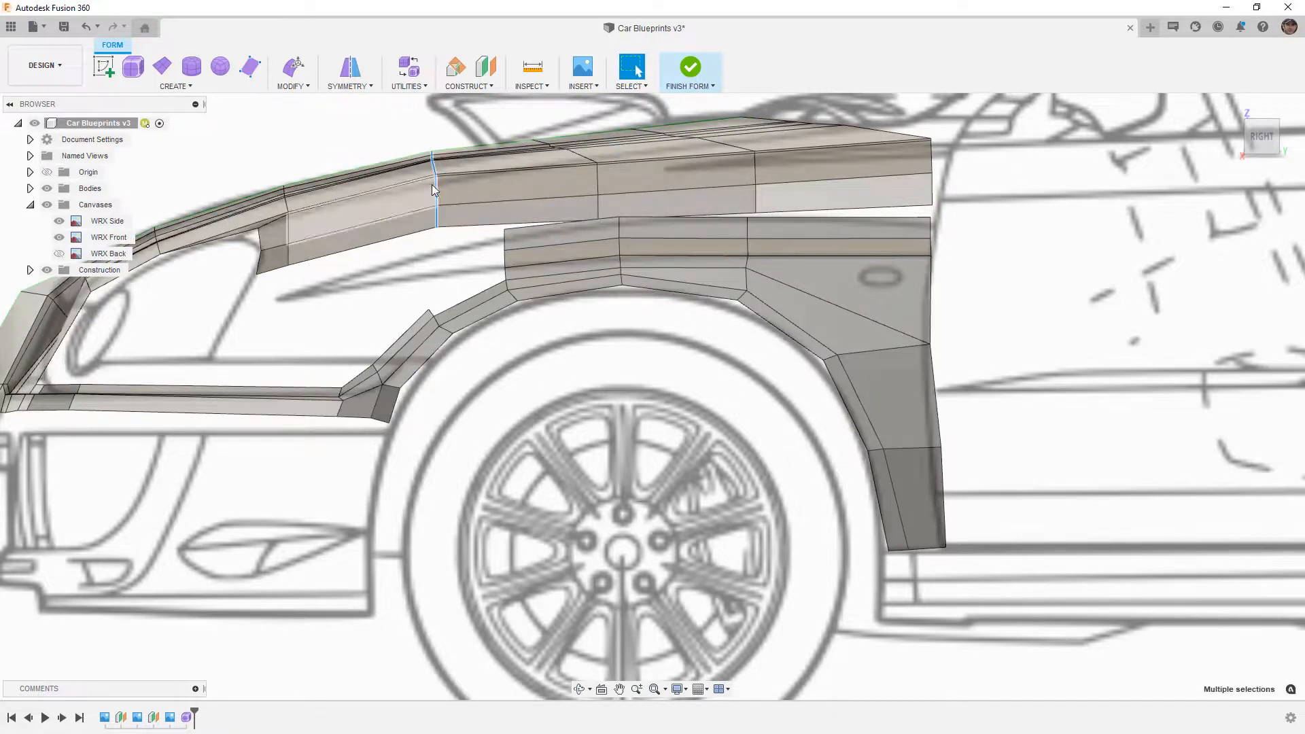
left_click(293, 66)
left_click_drag(448, 155, 437, 163)
left_click_drag(434, 165, 433, 165)
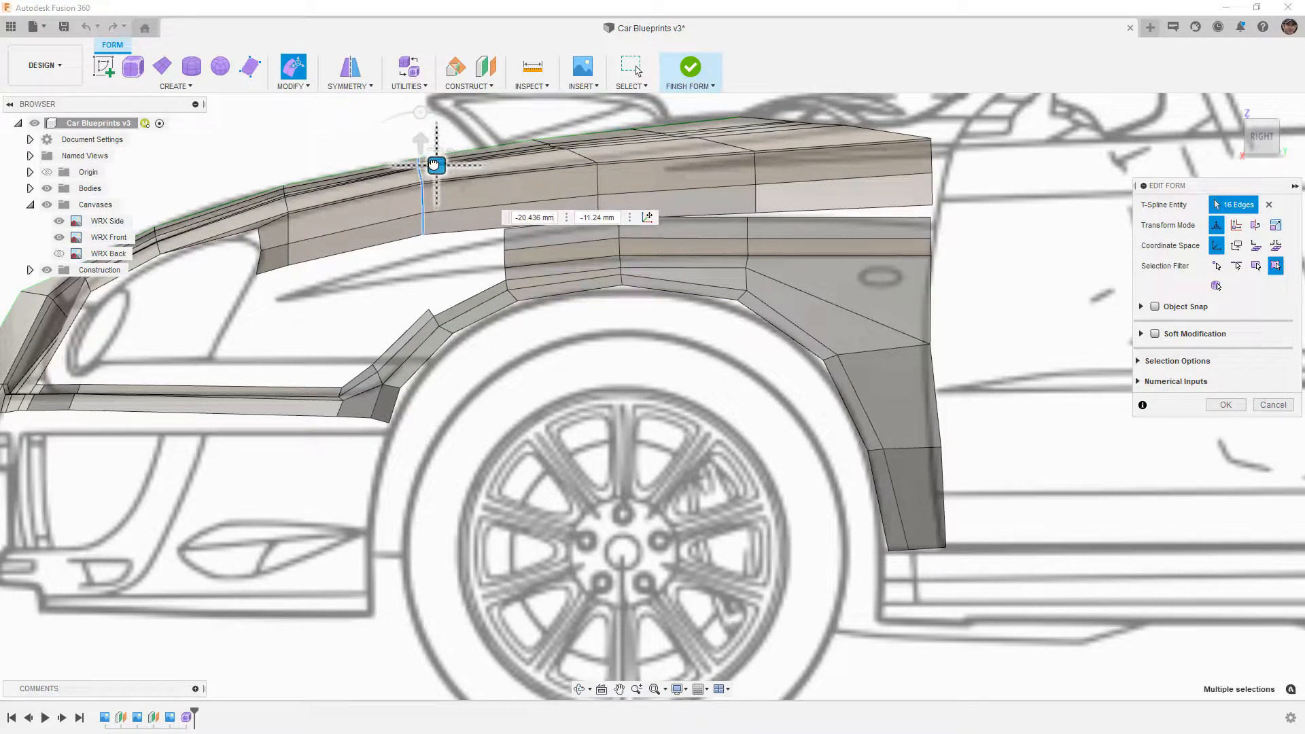
left_click(439, 263)
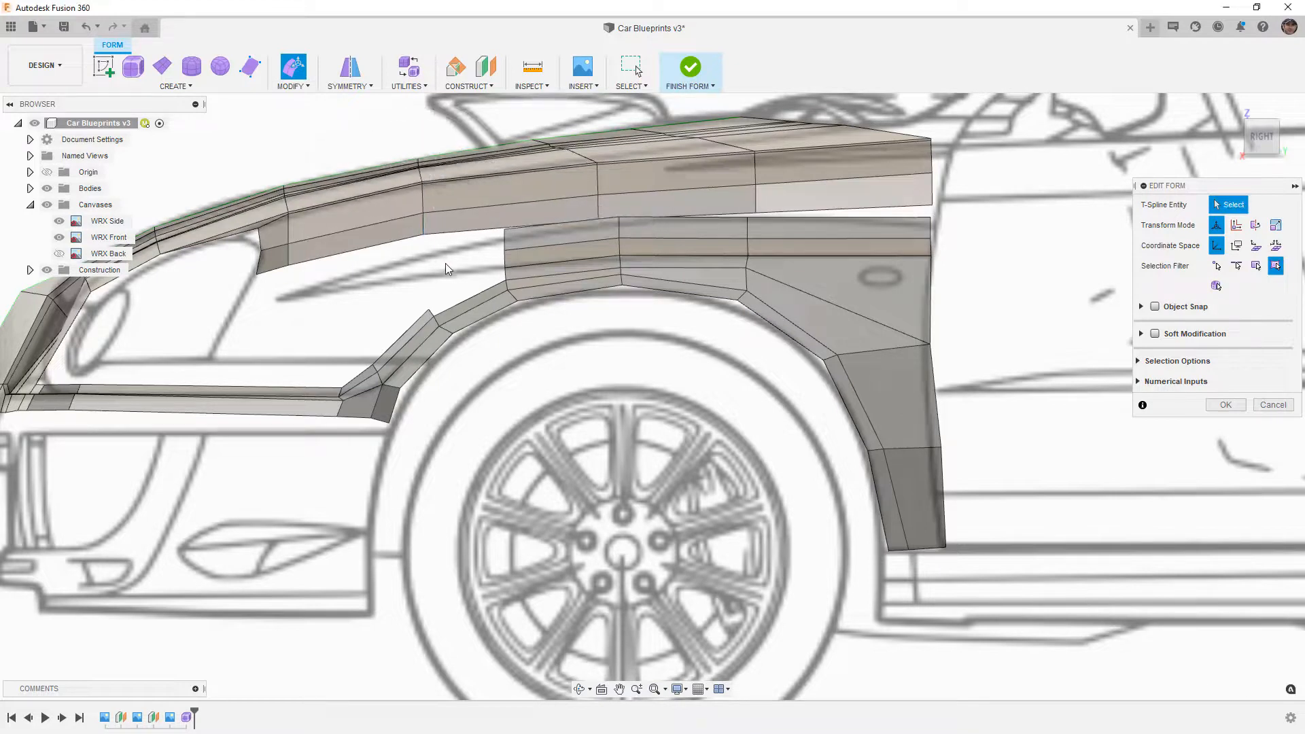
left_click(1225, 405)
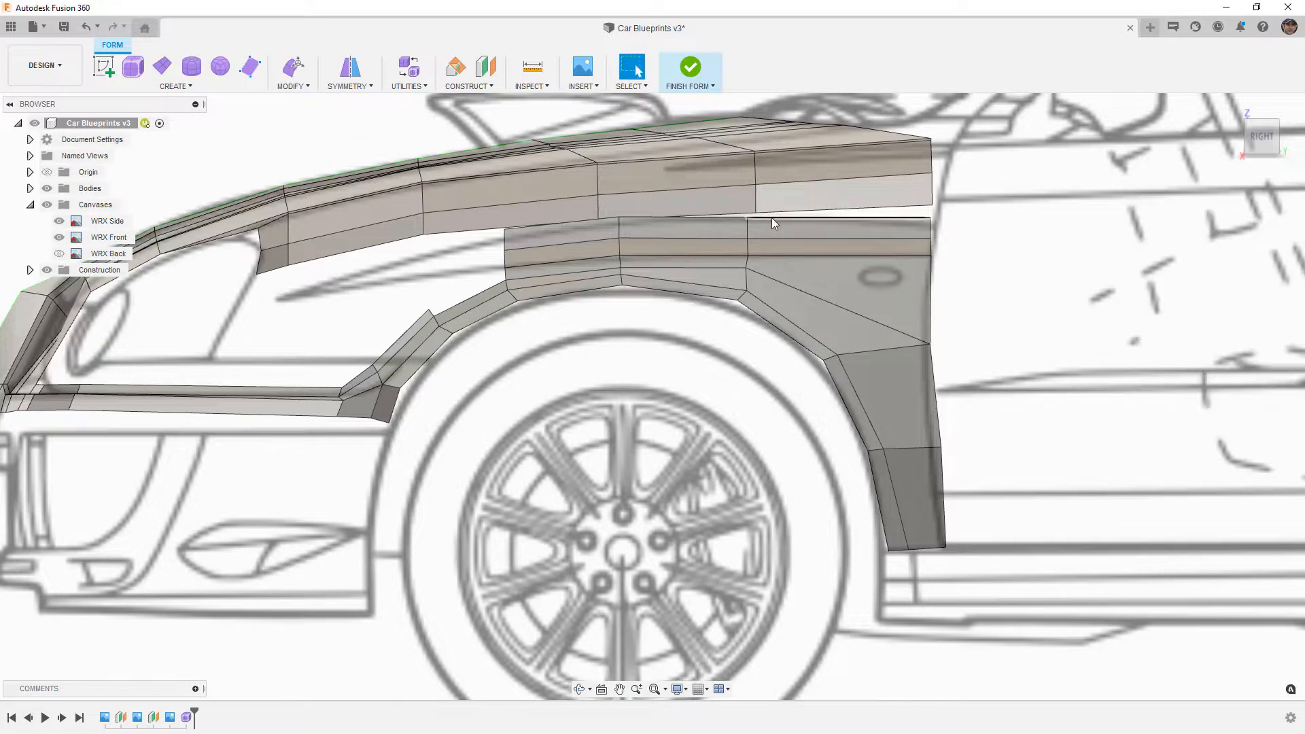
- Merge the fender's three top edges with the hood side's three matching lower edges using Merge Edge
scroll(770, 218, "up", 3)
left_click(293, 86)
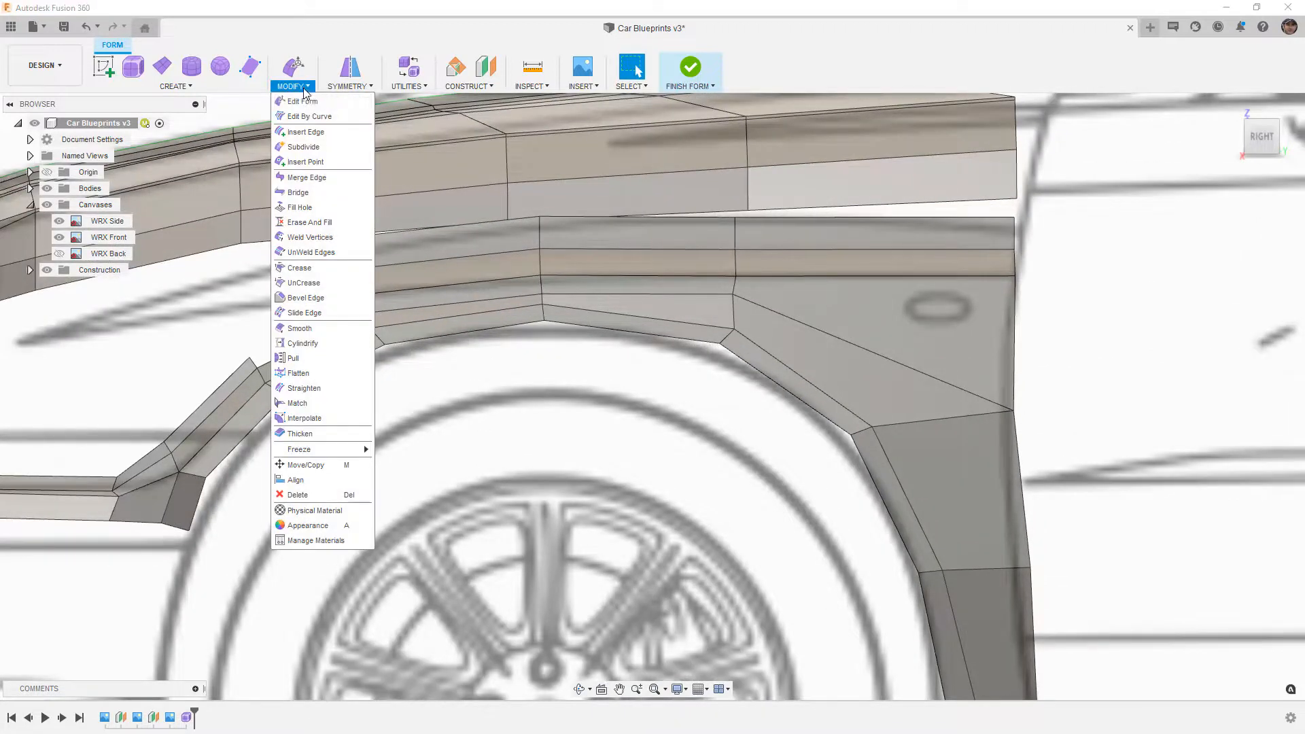
left_click(323, 177)
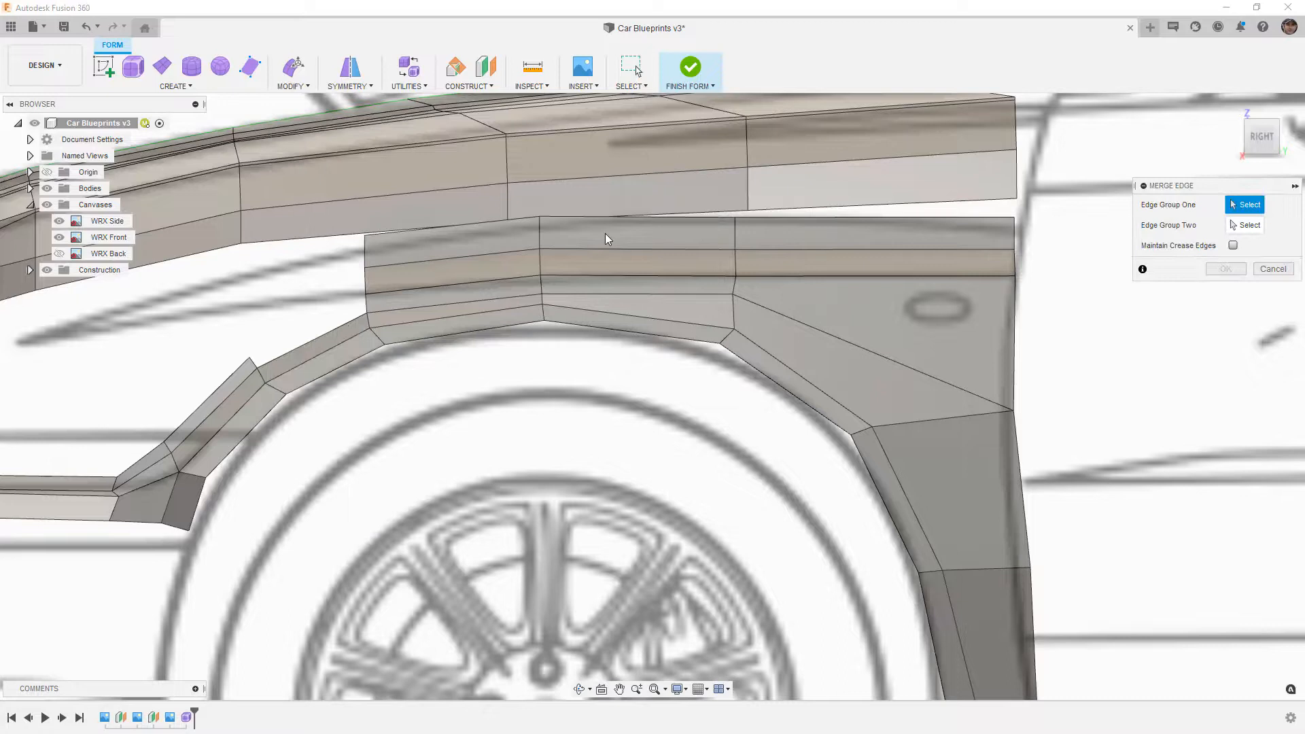
left_click(971, 219)
left_click(724, 218)
left_click(532, 226)
left_click(1231, 223)
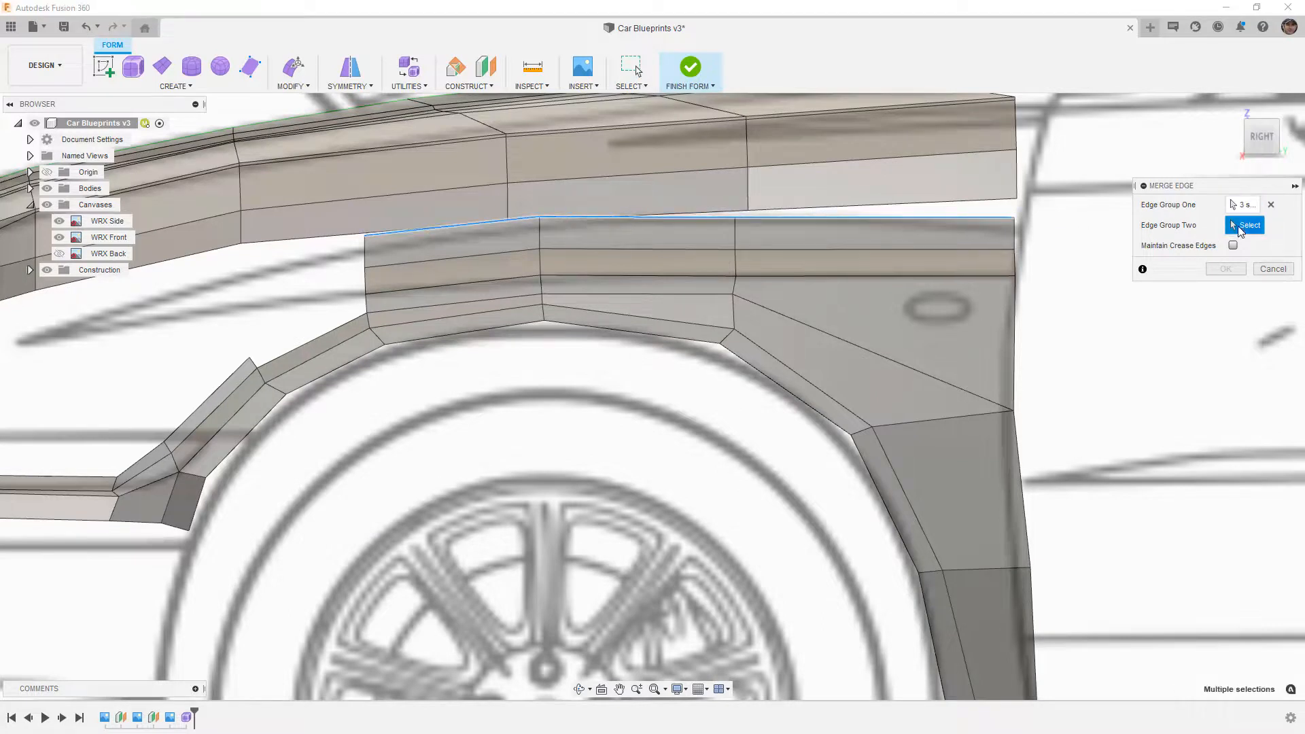
left_click(764, 207)
left_click(735, 210)
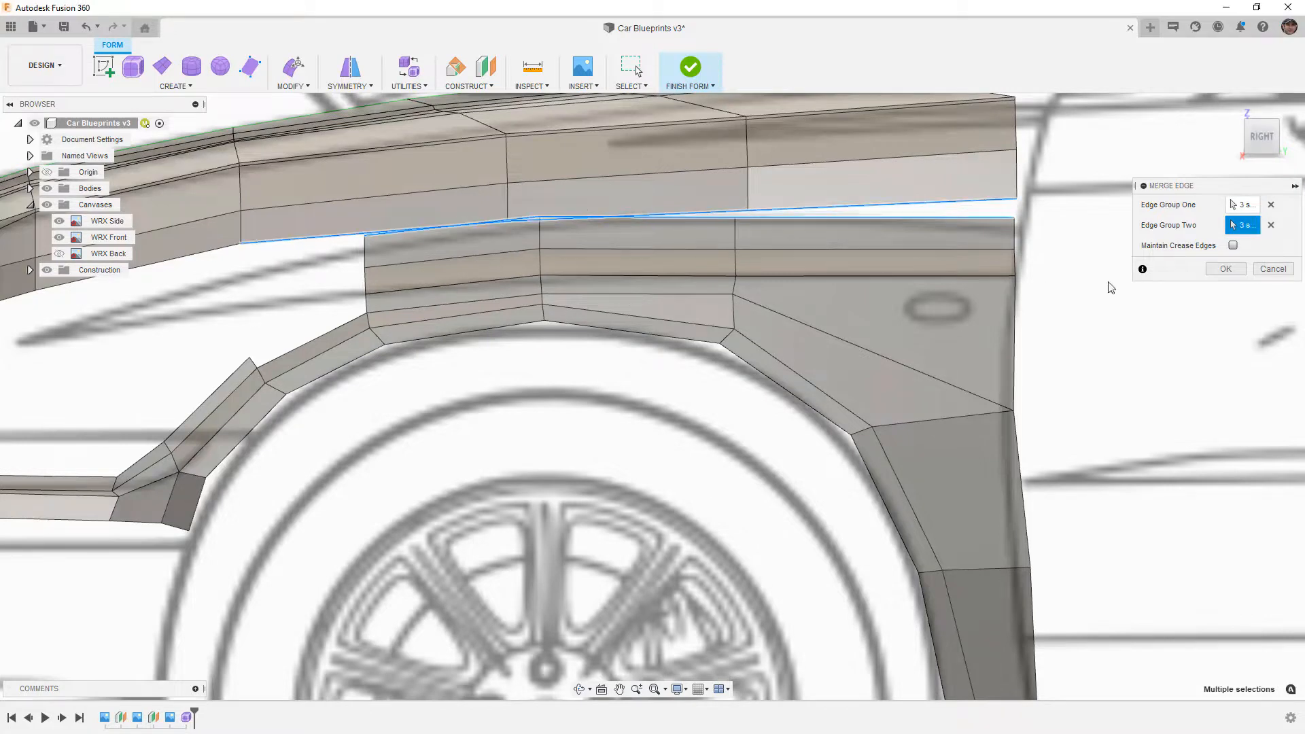
left_click(1226, 274)
- Switch the form to smooth display and hide the WRX Side and WRX Front canvases to check the joined body from the front
scroll(806, 263, "down", 5)
middle_click_drag(756, 299, 793, 333, "shift")
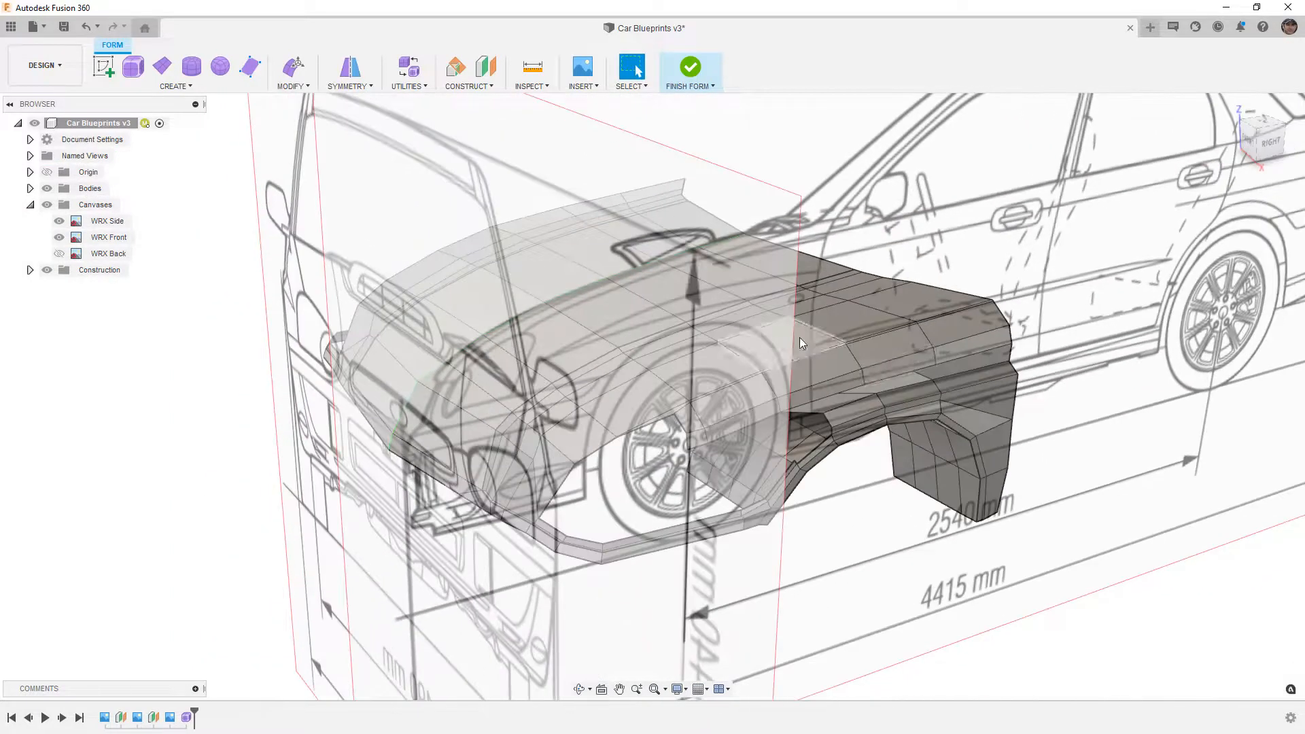
key("alt+3")
left_click(59, 220)
left_click(59, 237)
middle_click_drag(891, 416, 993, 338, "shift")
left_click(1253, 140)
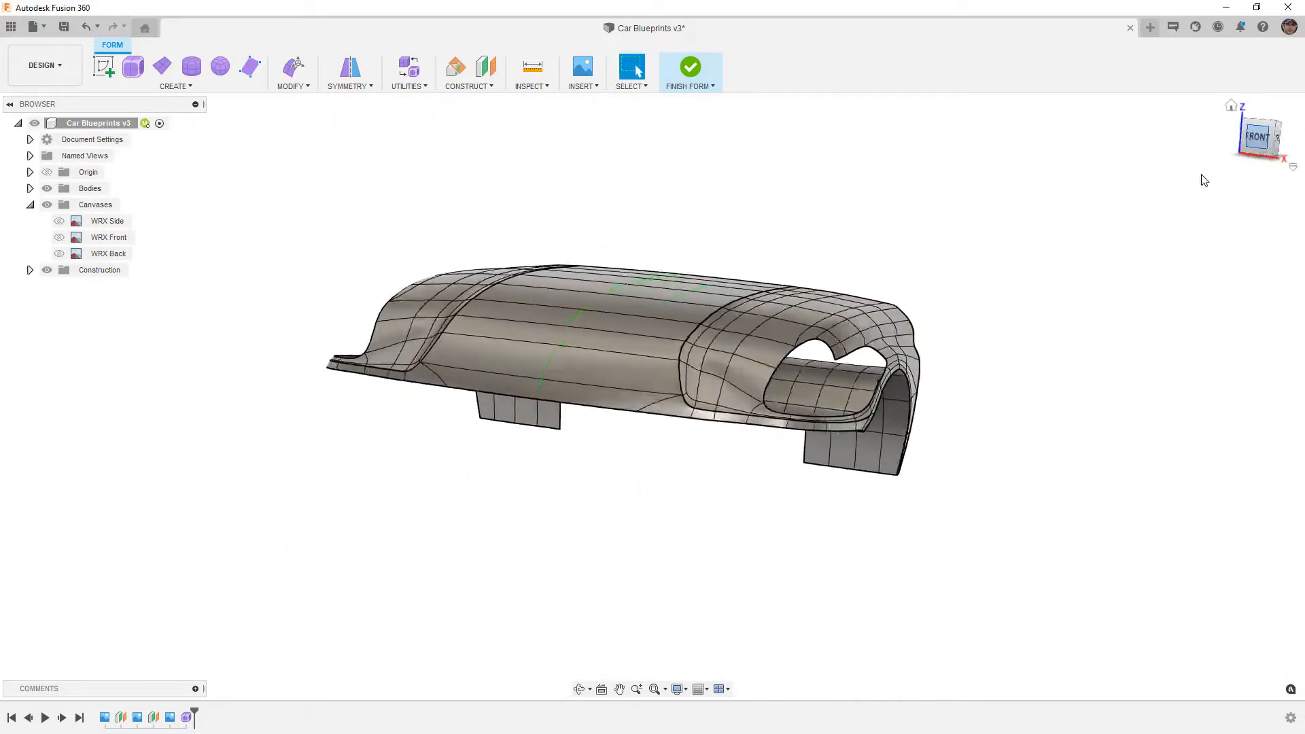
- Show the WRX Front canvas and crease the lengthwise edges along the hood-fender seam and the fender's shoulder line below it
scroll(825, 336, "up", 6)
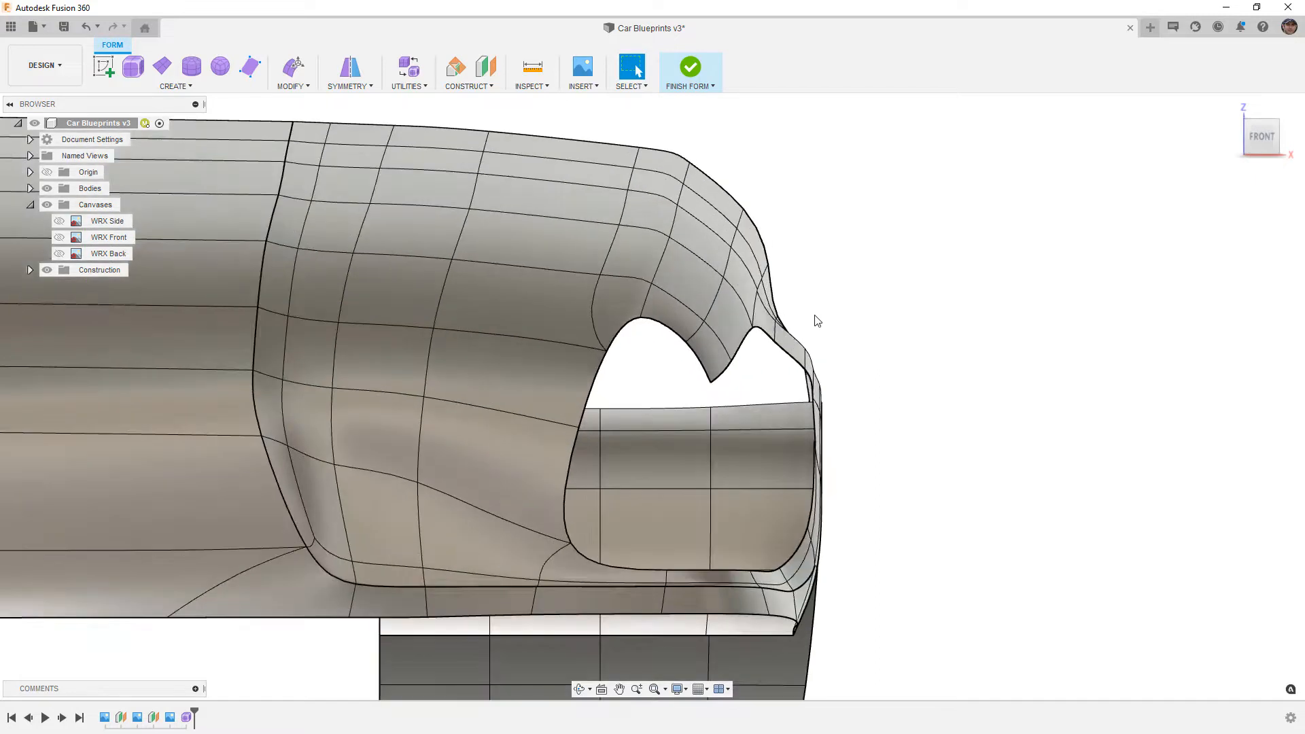
left_click(59, 237)
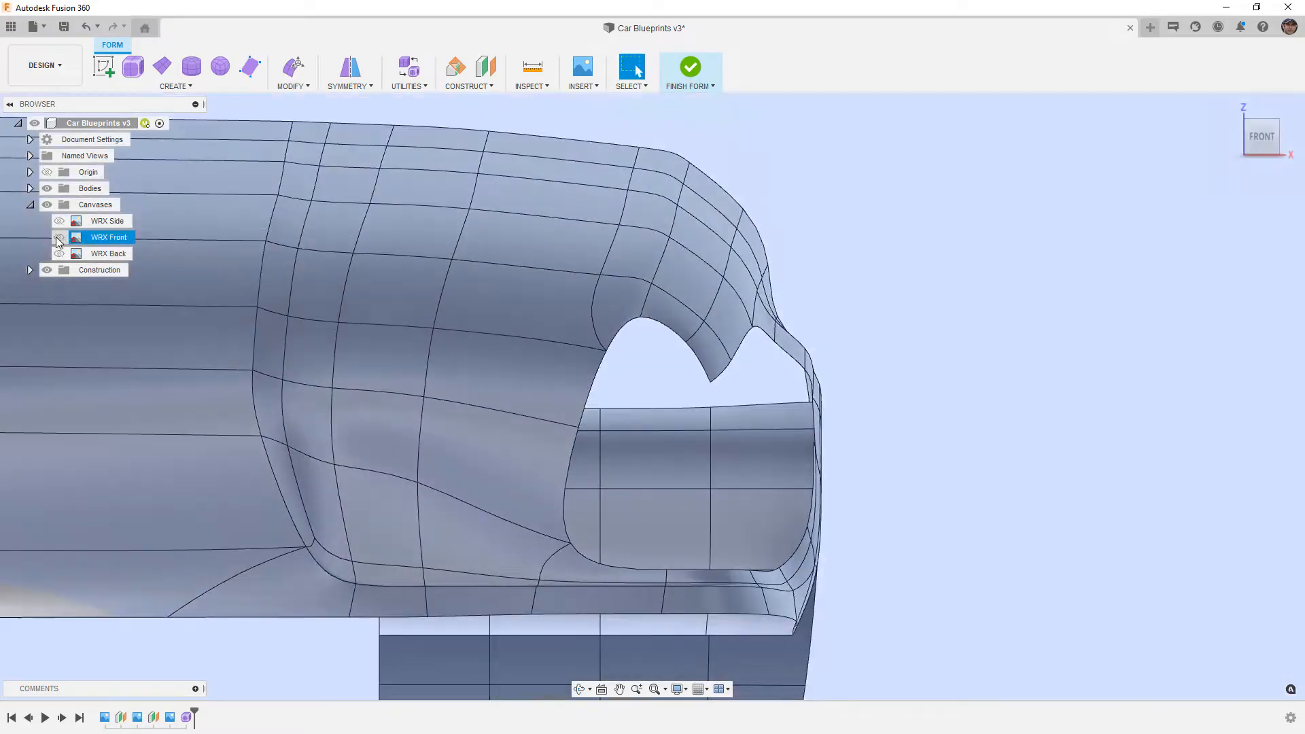
double_click(756, 319)
left_click(292, 87)
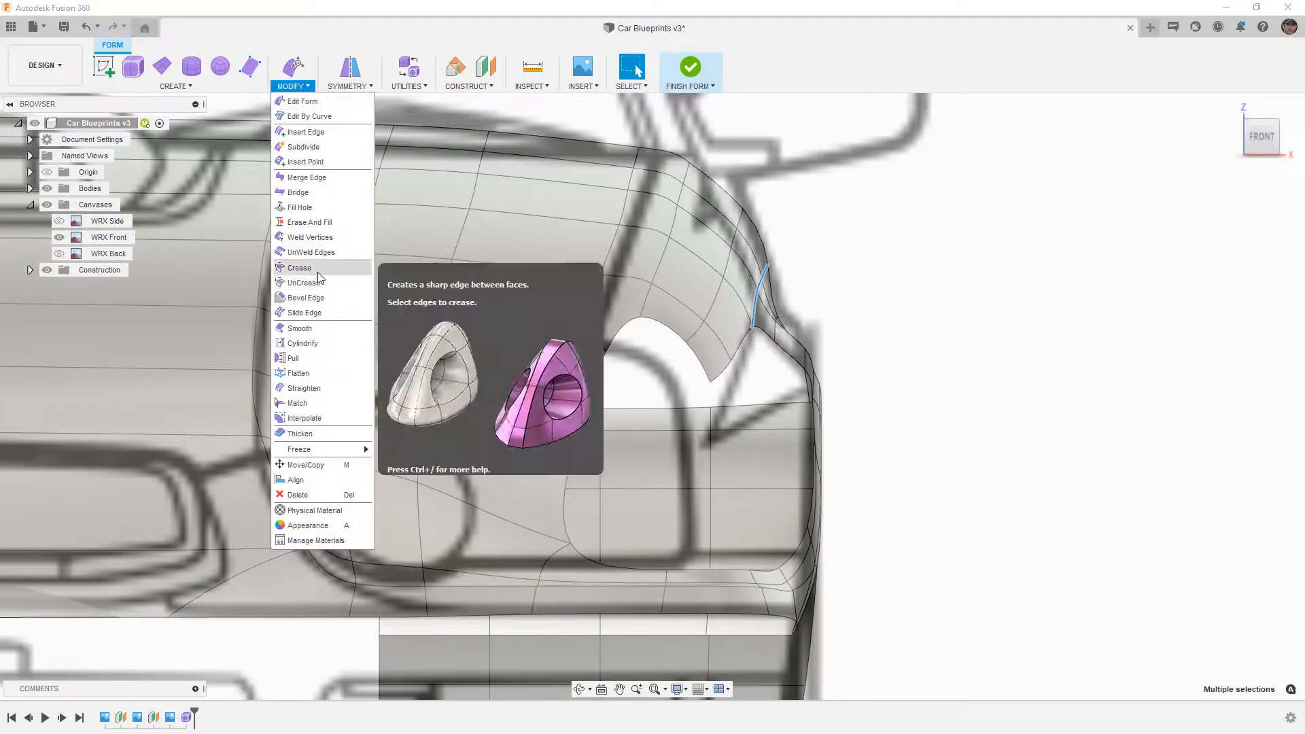
left_click(316, 272)
double_click(806, 364)
middle_click_drag(999, 341, 922, 361, "shift")
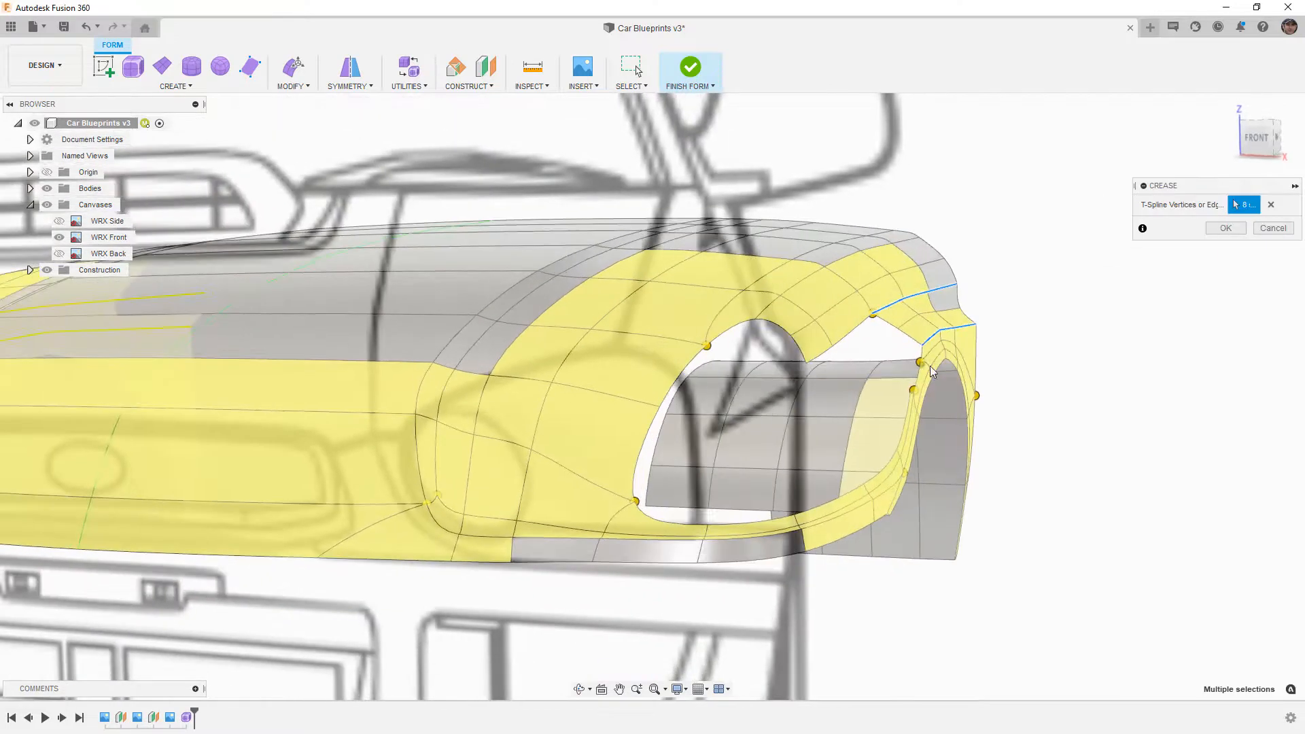
left_click(1226, 228)
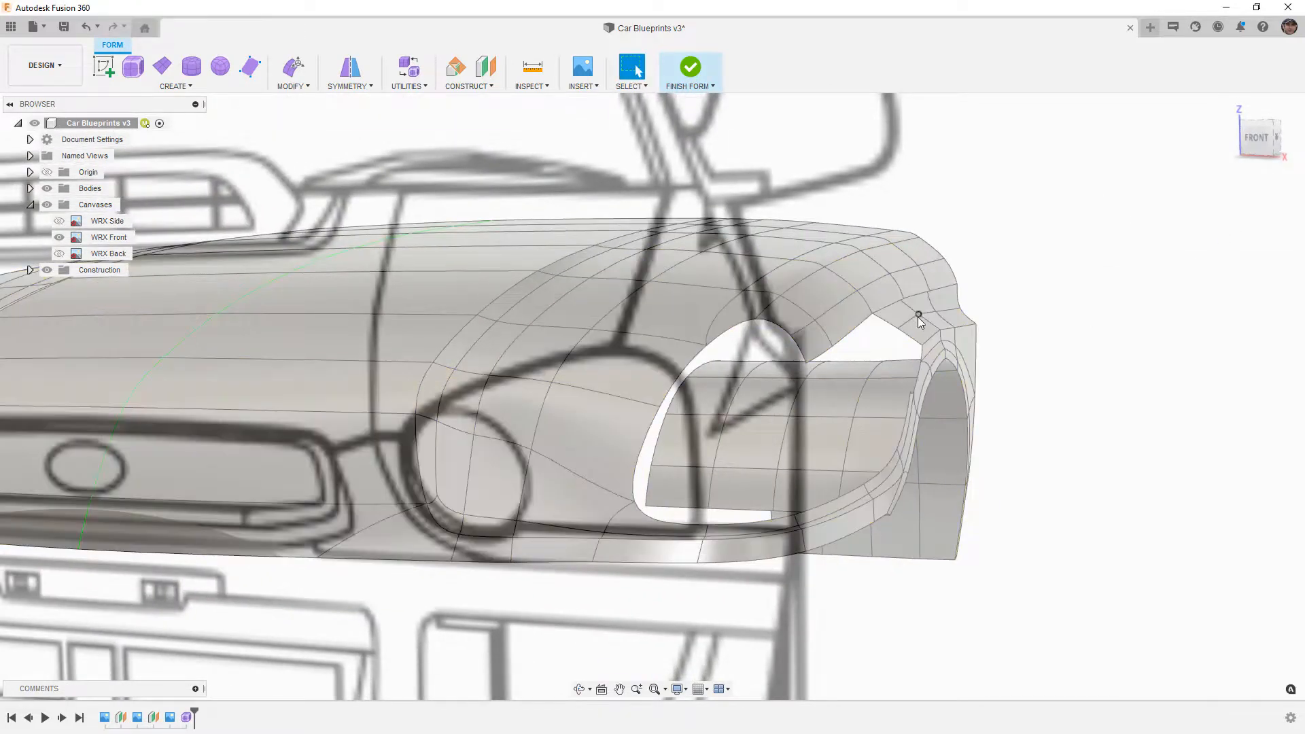
- Weld the two pairs of mismatched vertices along the hood-fender seam in vertex-to-vertex mode so the crosswise edges connect
scroll(923, 325, "up", 5)
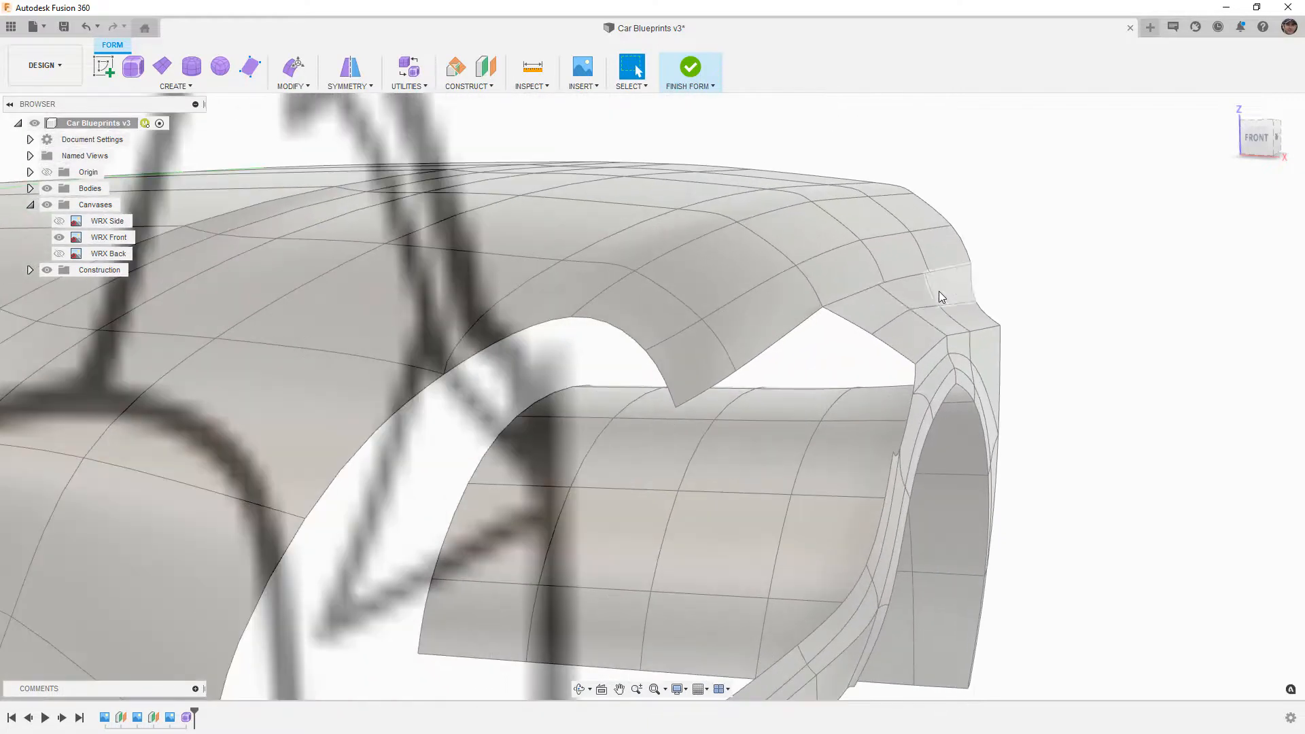
mouse_move(936, 318)
middle_mouse_down("shift")
mouse_move(912, 320)
mouse_move(923, 321)
middle_mouse_up("shift")
scroll(946, 324, "down", 3)
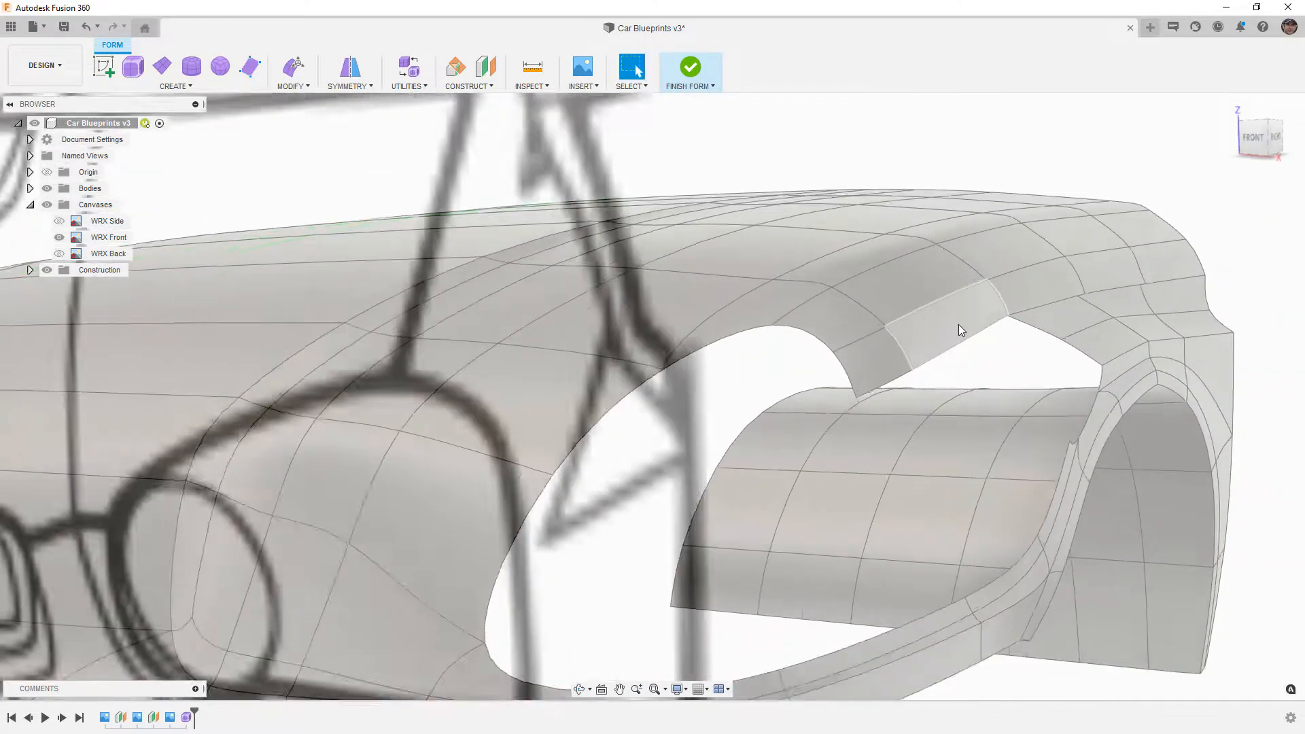
left_click(1275, 137)
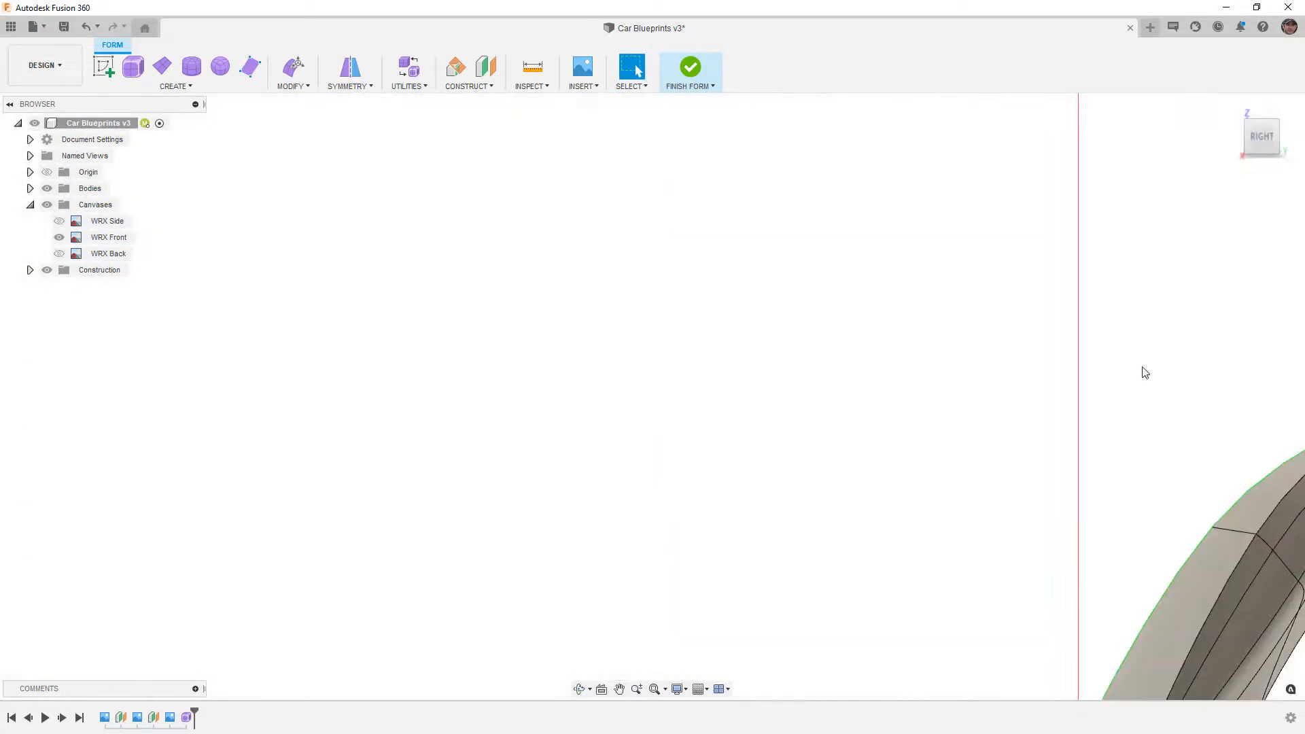
scroll(436, 328, "down", 5)
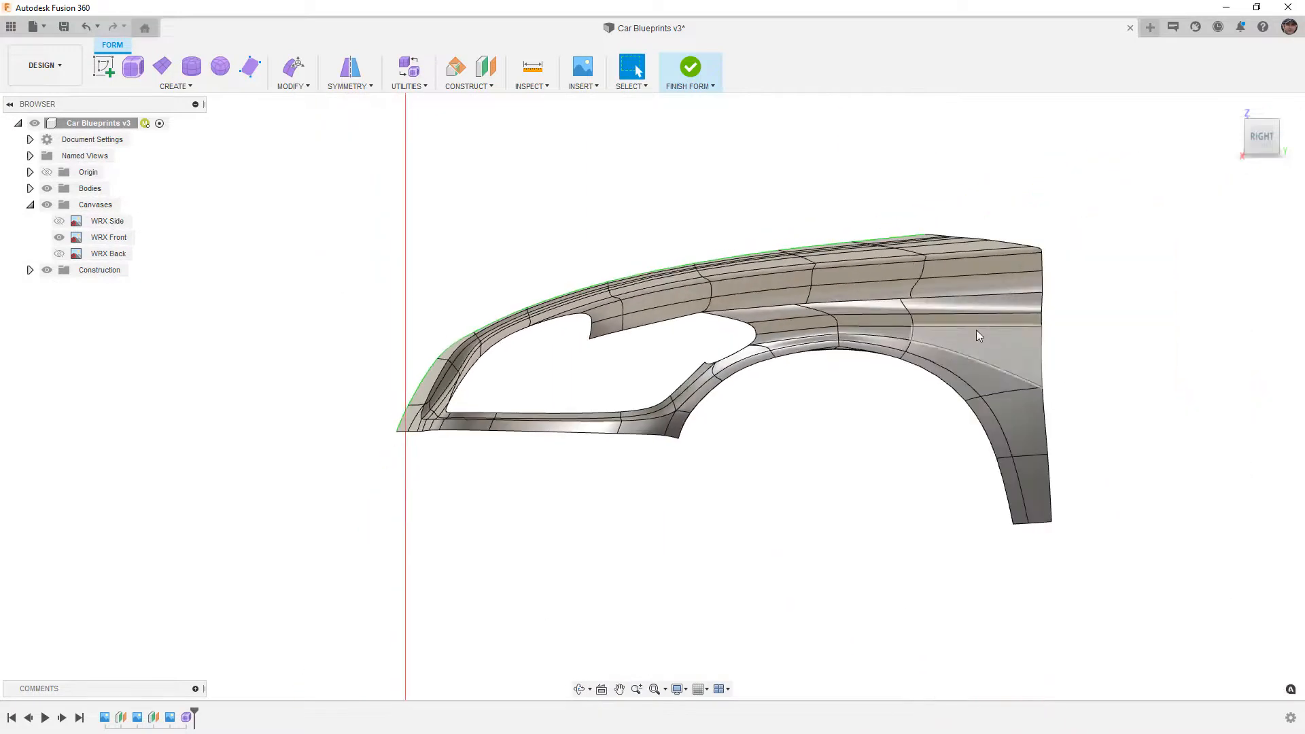
scroll(972, 320, "up", 2)
scroll(983, 315, "up", 2)
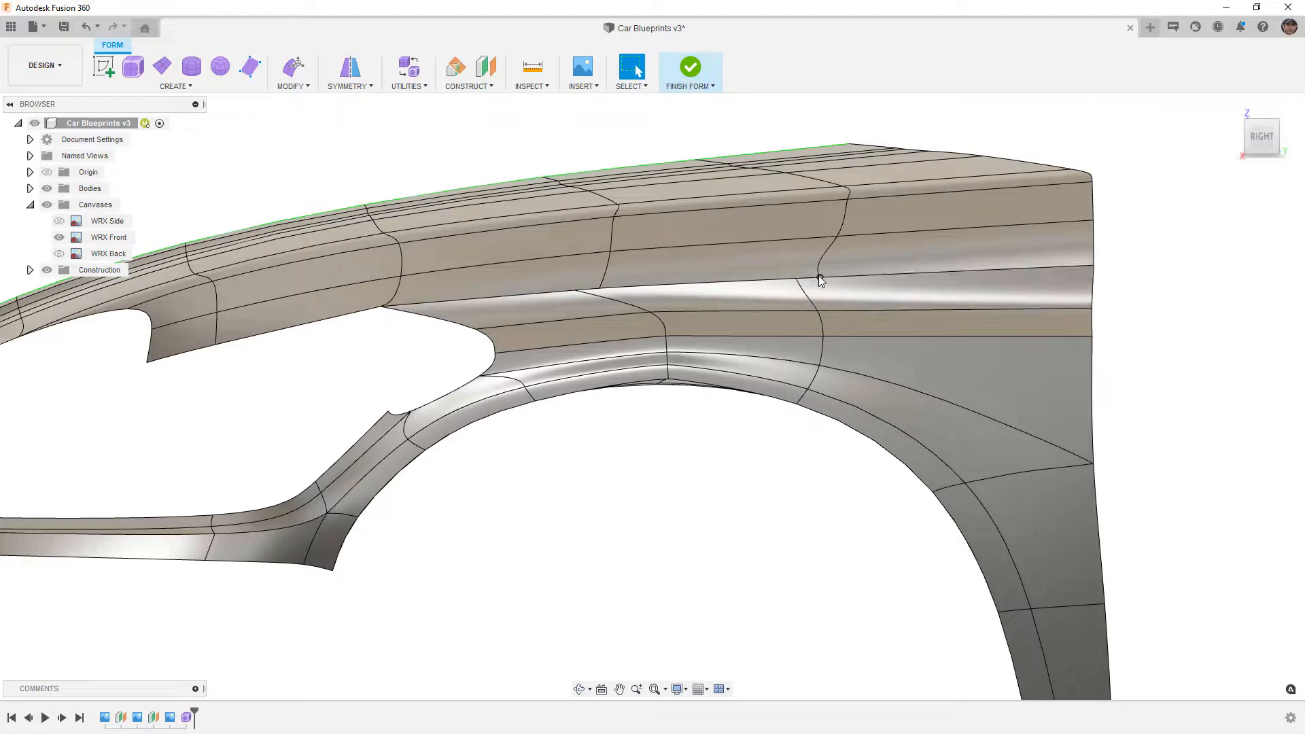
left_click(292, 86)
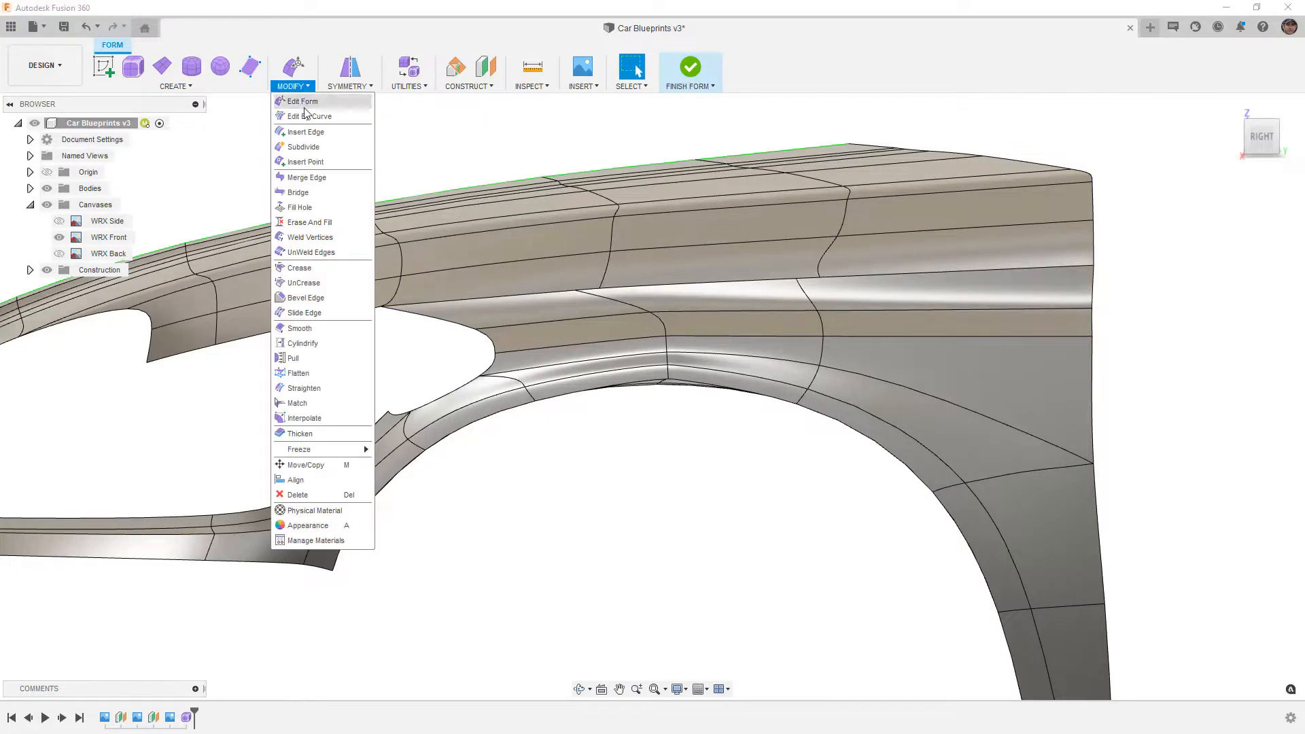
left_click(310, 238)
scroll(825, 272, "up", 3)
left_click(750, 279)
left_click(786, 277)
left_click(414, 297)
left_click(443, 296)
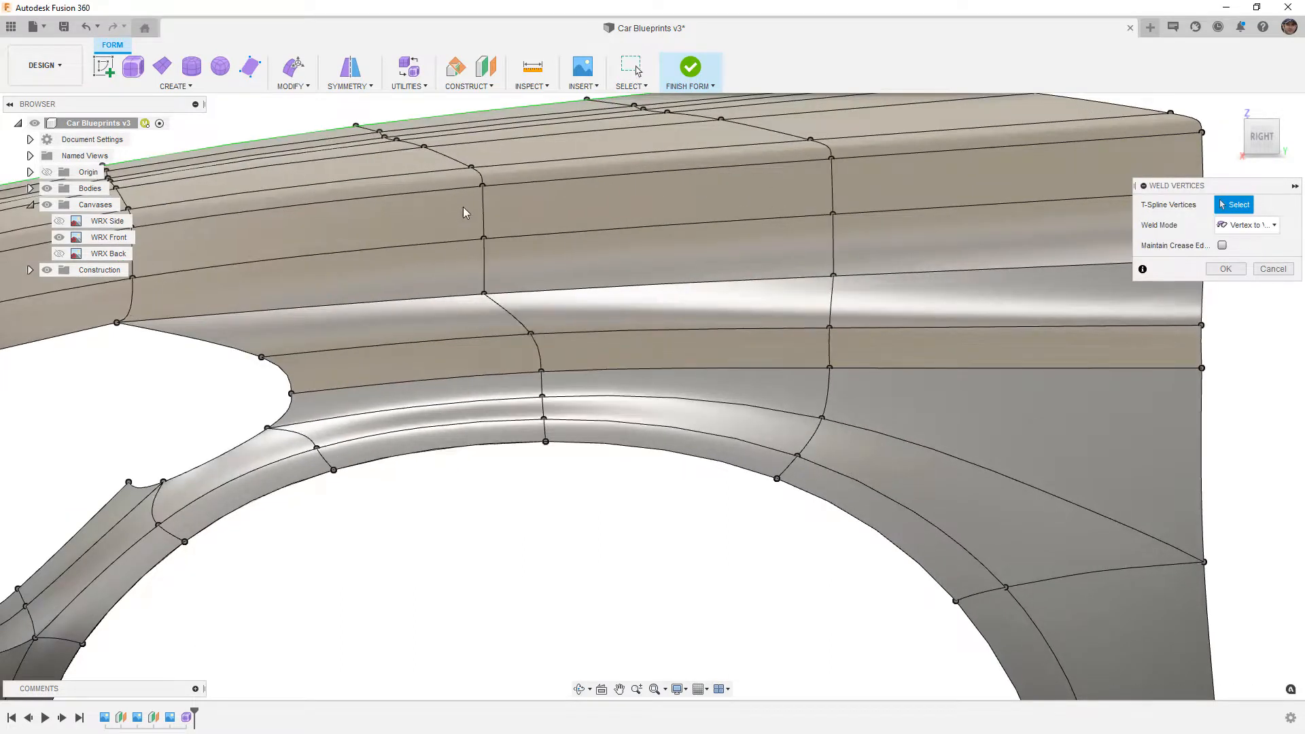
scroll(517, 322, "down", 5)
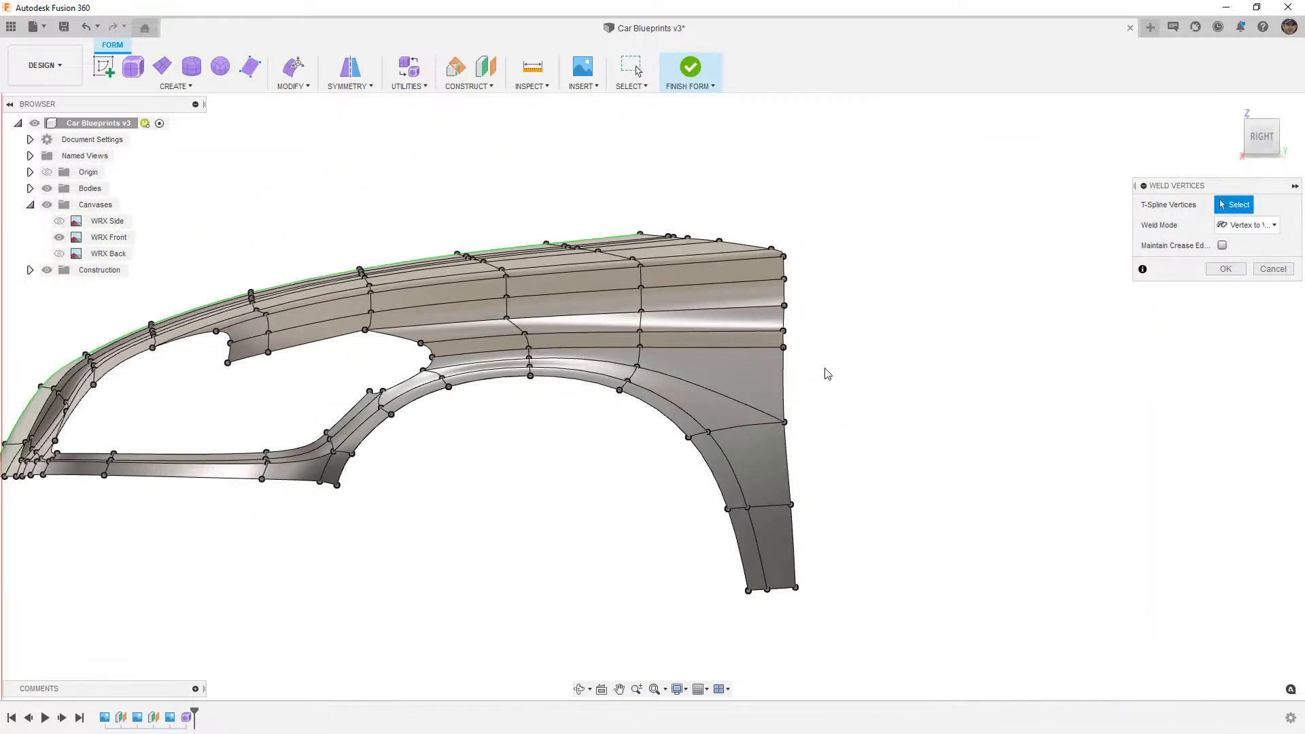
left_click(1225, 268)
- Hide the WRX Front canvas and move the fender shoulder's three lengthwise edges about 5.8 mm inward and 1 mm up
mouse_move(778, 380)
middle_mouse_down("shift")
mouse_move(762, 373)
mouse_move(804, 376)
mouse_move(590, 385)
mouse_move(788, 378)
middle_mouse_up("shift")
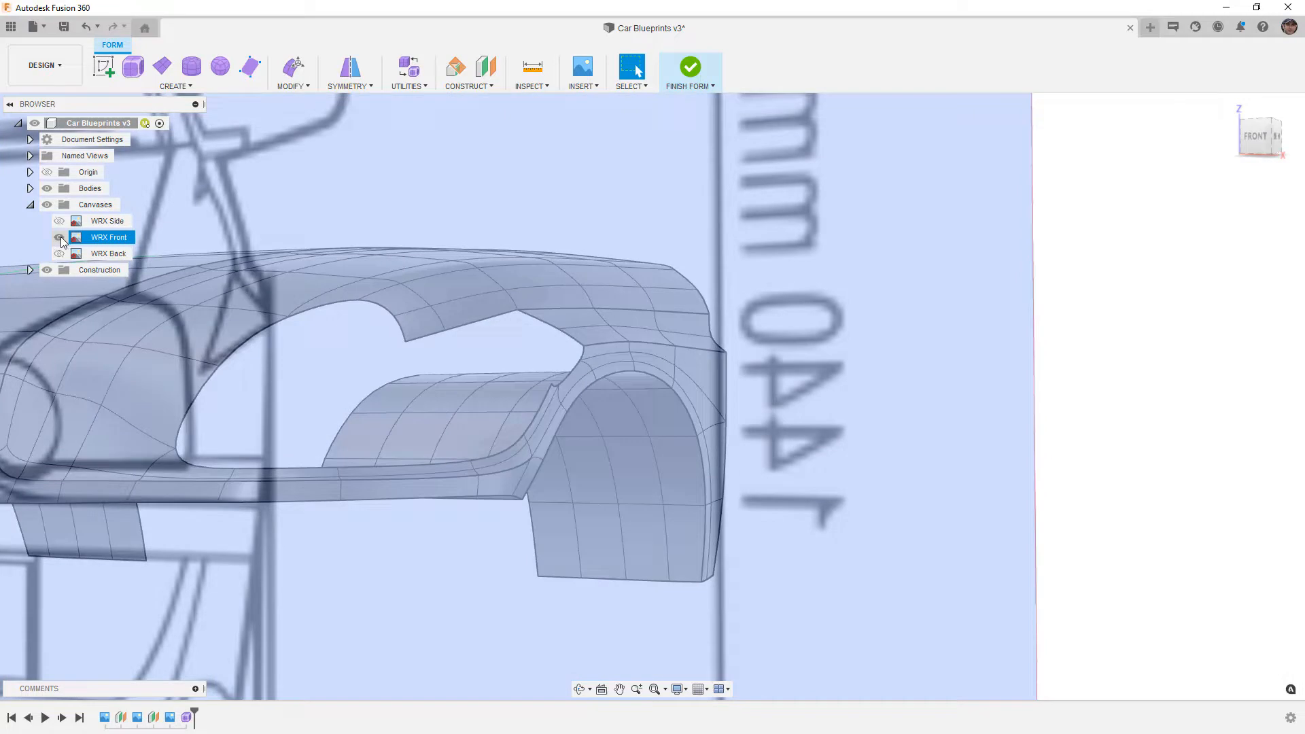
left_click(59, 237)
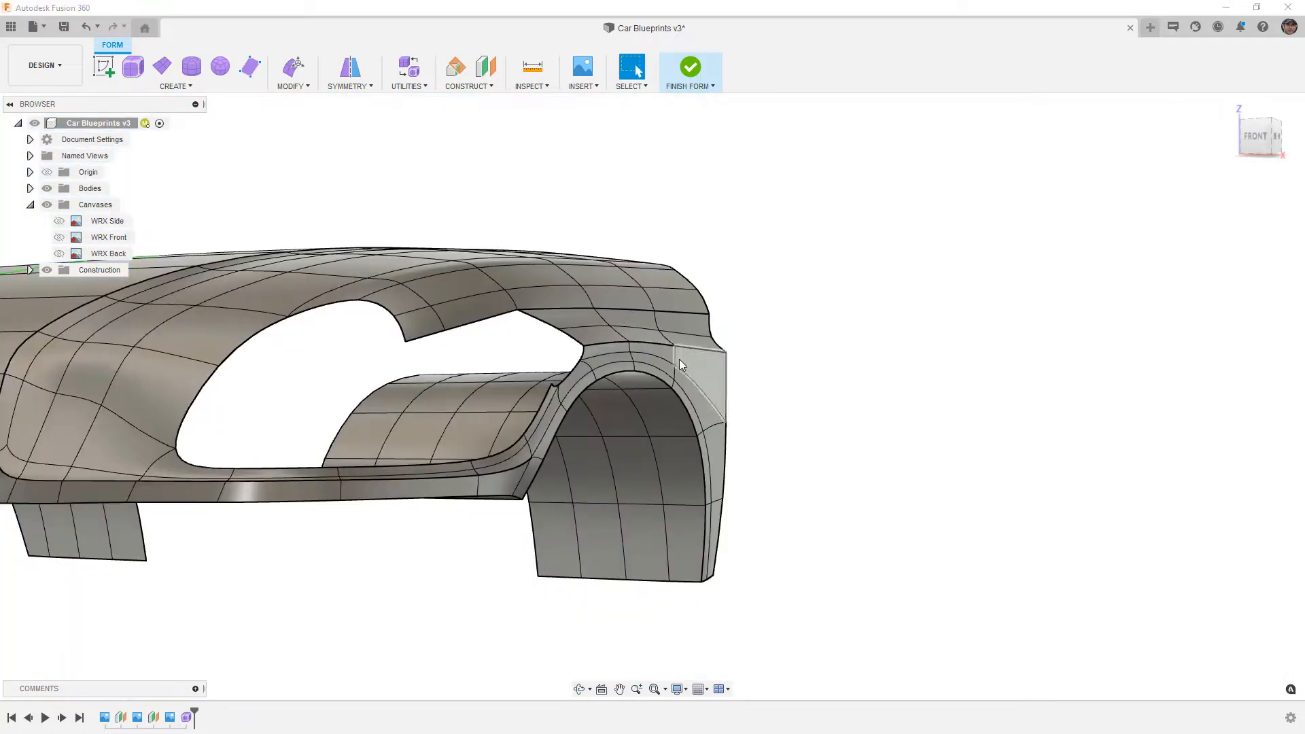
left_click(1256, 136)
scroll(694, 372, "up", 3)
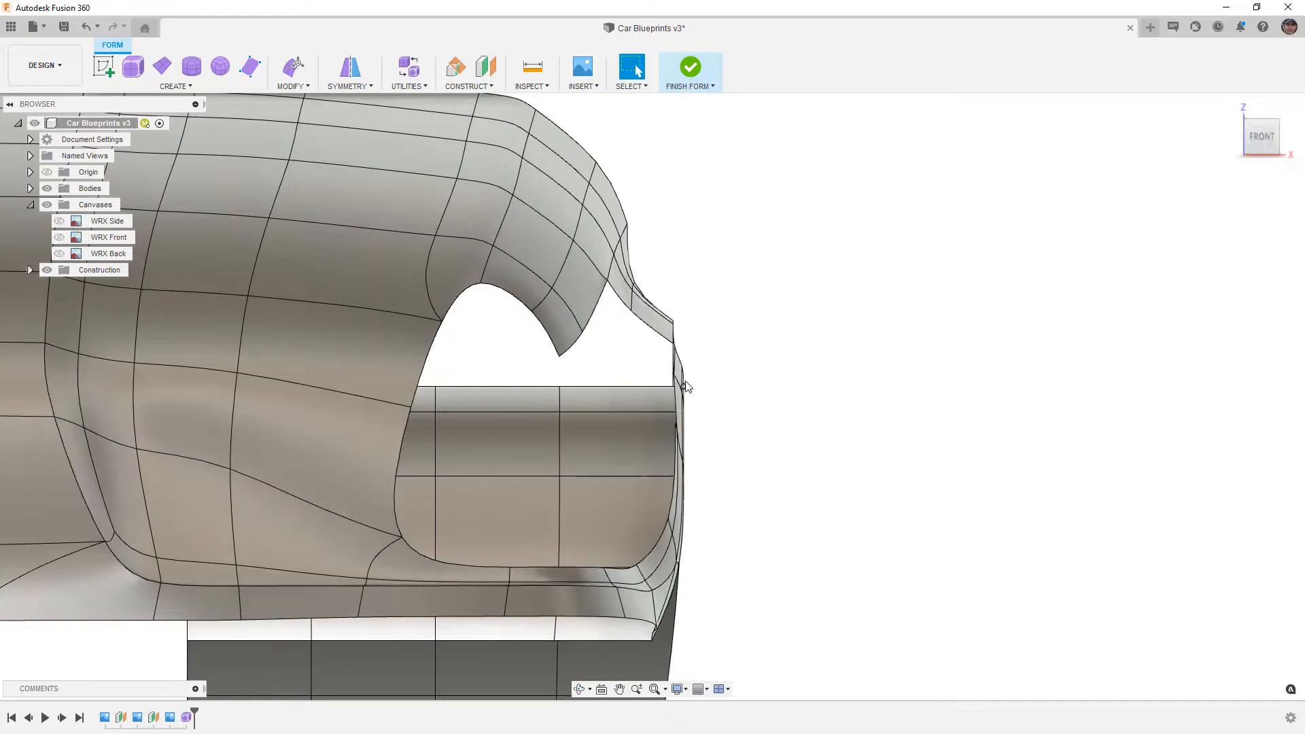
scroll(672, 370, "up", 3)
left_click(661, 297)
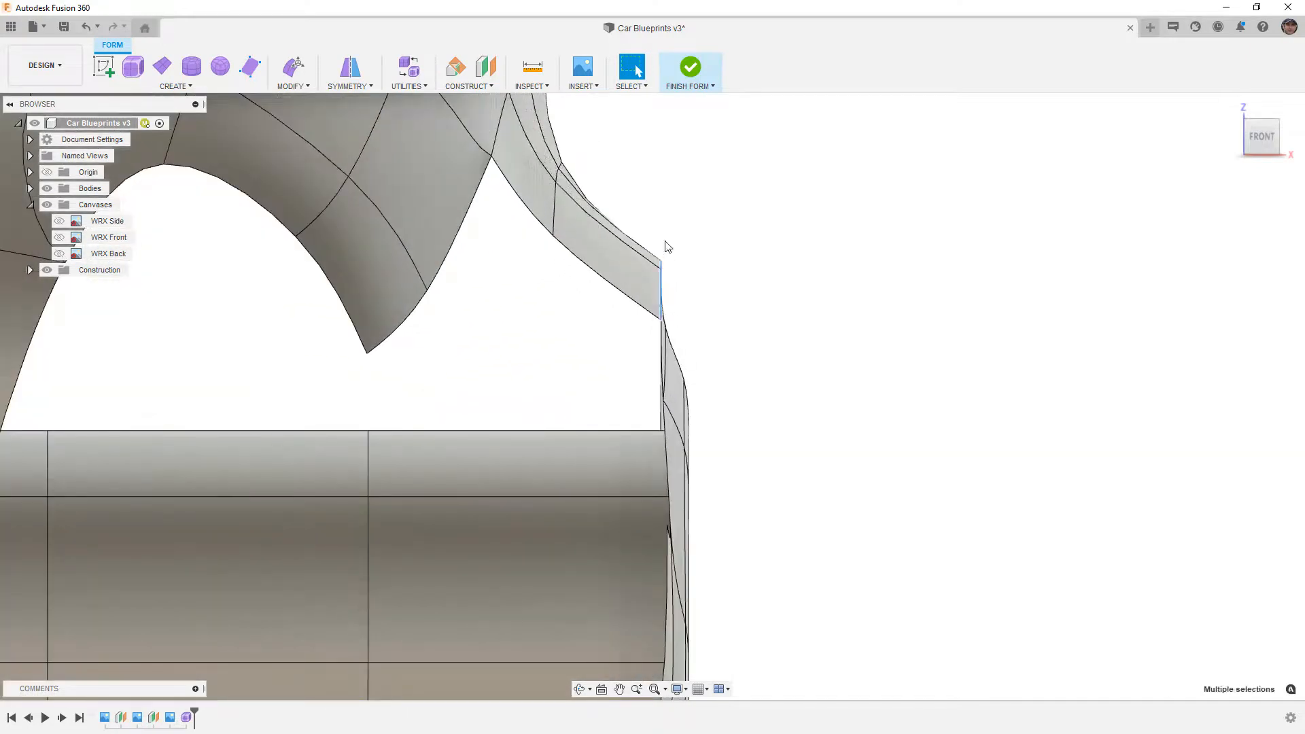
left_click(293, 66)
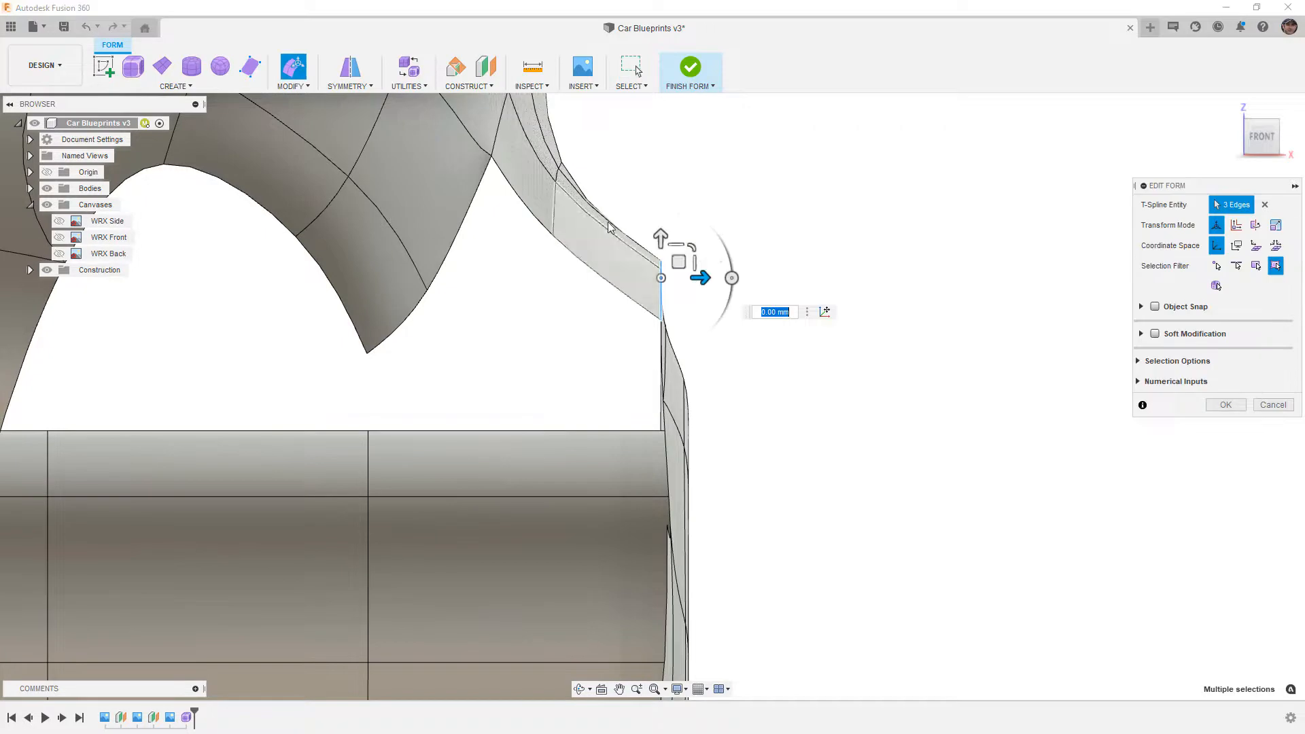
left_click_drag(689, 254, 662, 258)
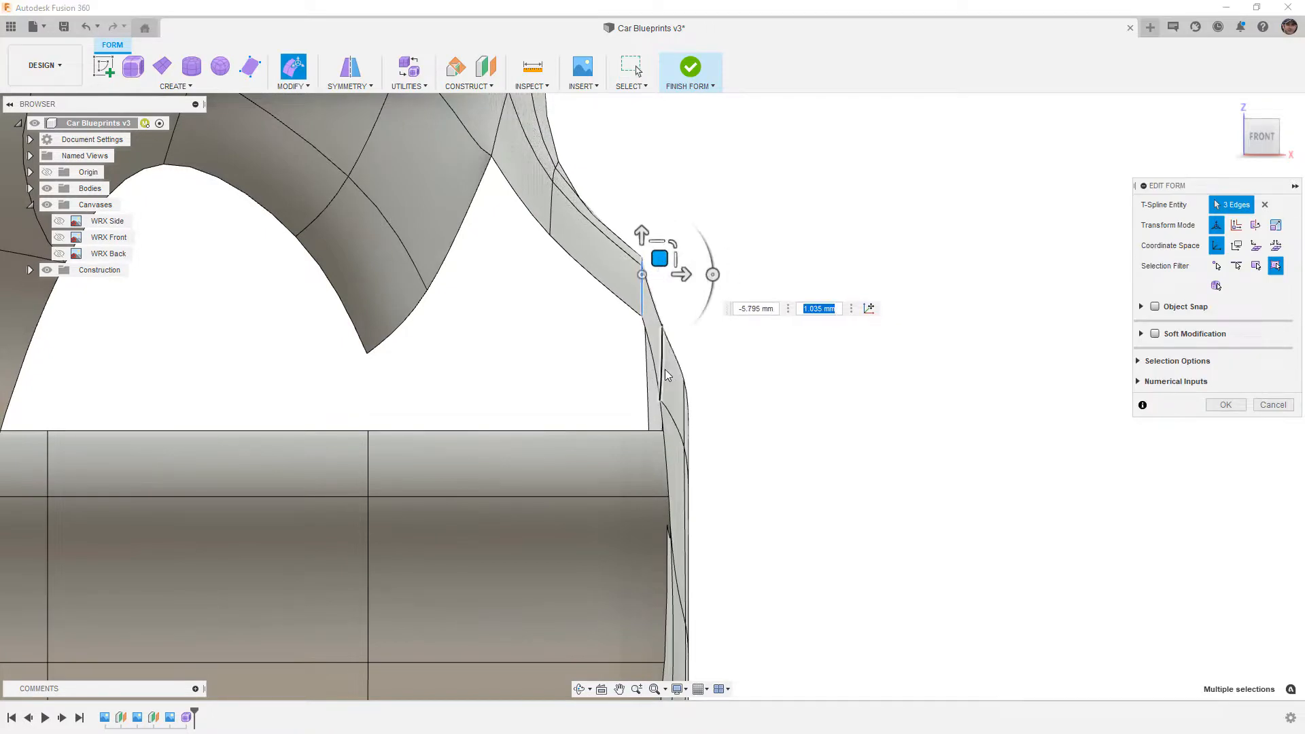
- Move the three lengthwise edges just below the fender's shoulder line about 2.9 mm outward and 6.3 mm up
left_click(666, 371)
middle_click_drag(683, 326, 827, 373, "shift")
left_click(1261, 140)
left_click_drag(702, 363, 706, 352)
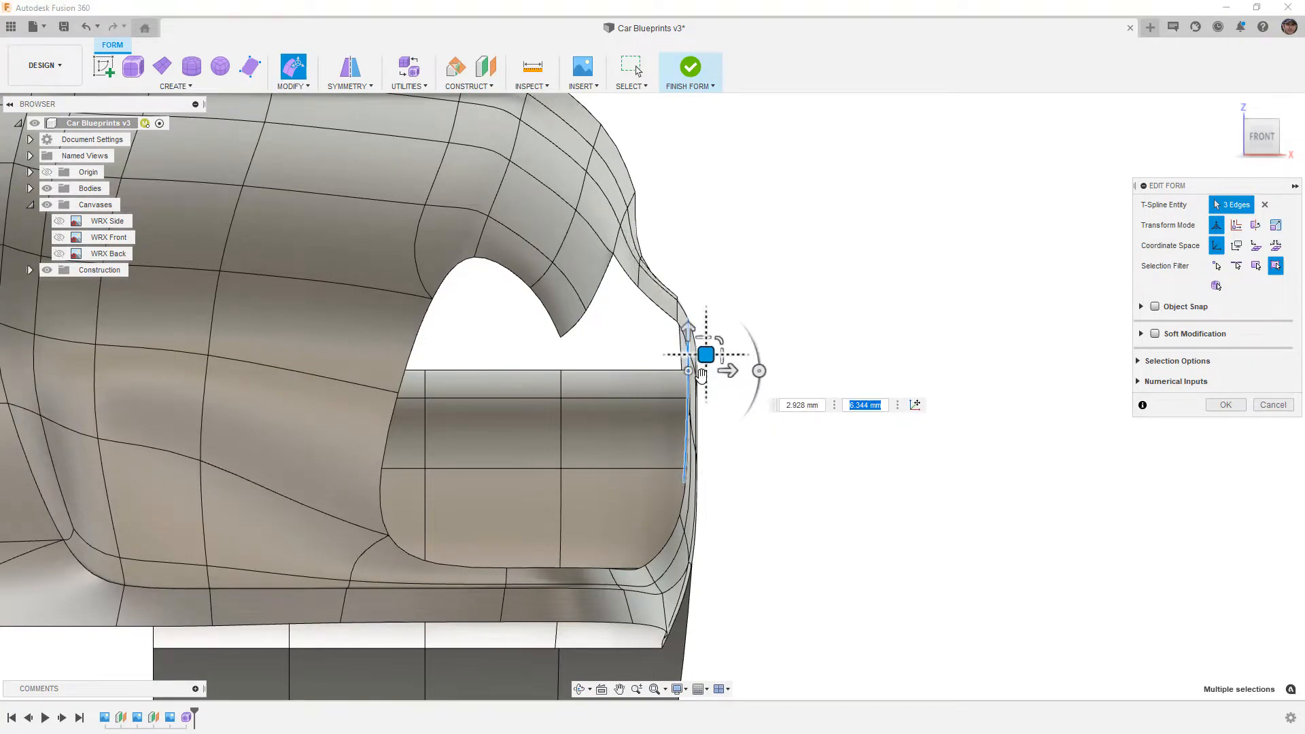
left_click(774, 312)
scroll(720, 350, "up", 3)
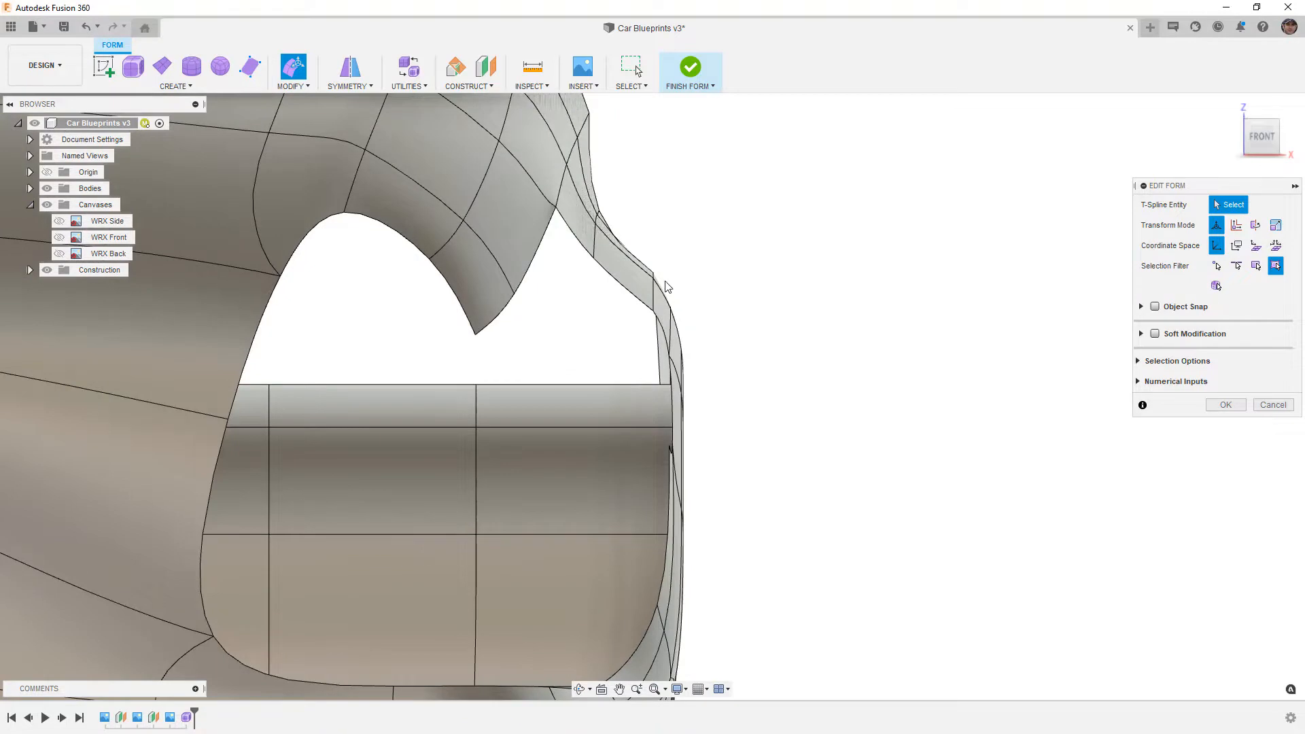
- Examine the reshaped fender, wheel arch and headlight opening in shaded display without edges, from below and from the front
scroll(673, 312, "down", 4)
scroll(756, 410, "up", 5)
middle_click_drag(756, 410, 732, 280, "shift")
scroll(707, 405, "down", 5)
key("alt+3")
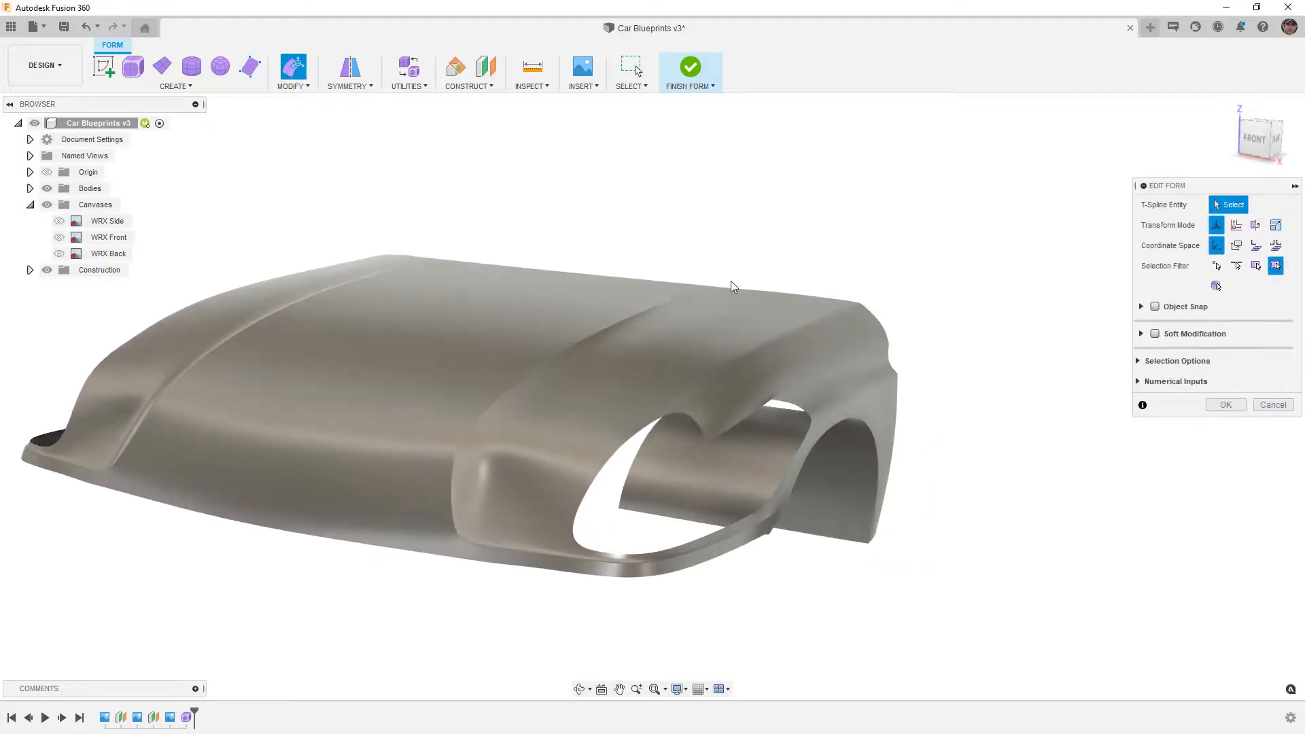
middle_click_drag(769, 522, 768, 445, "shift")
scroll(754, 444, "up", 5)
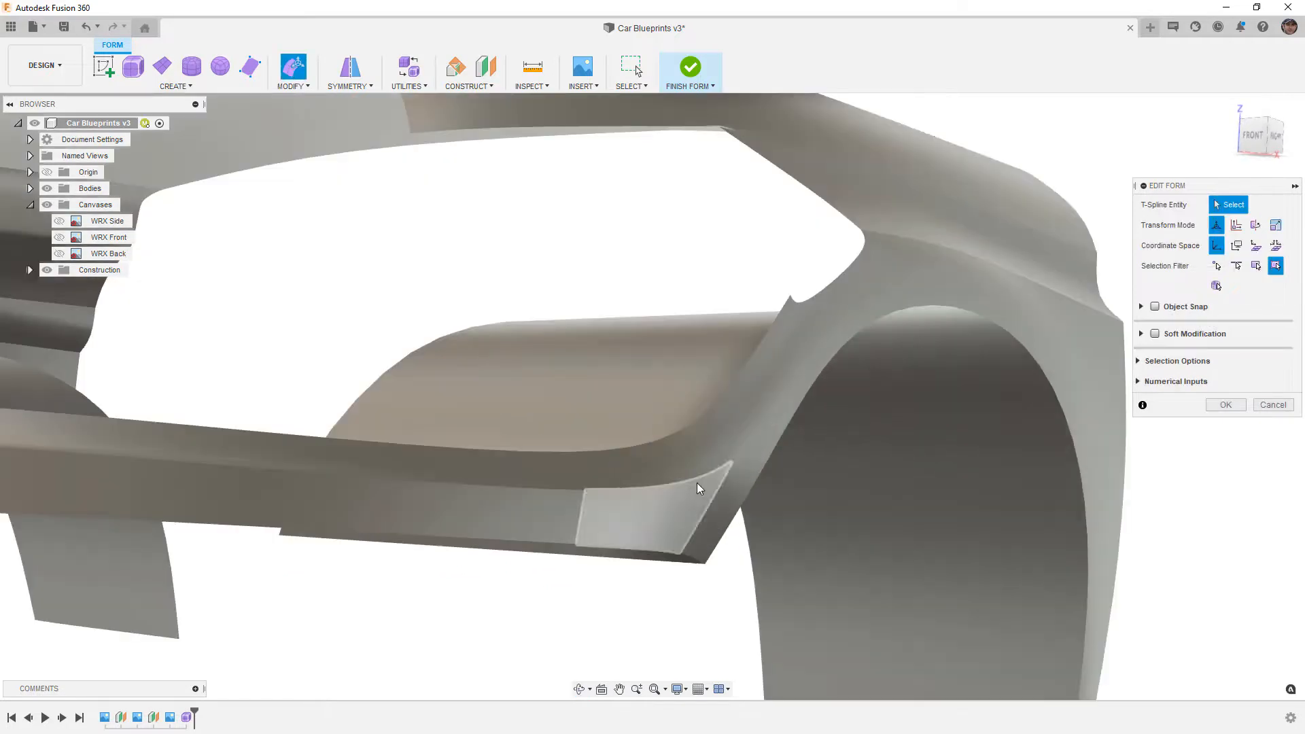
middle_click_drag(782, 390, 850, 410, "shift")
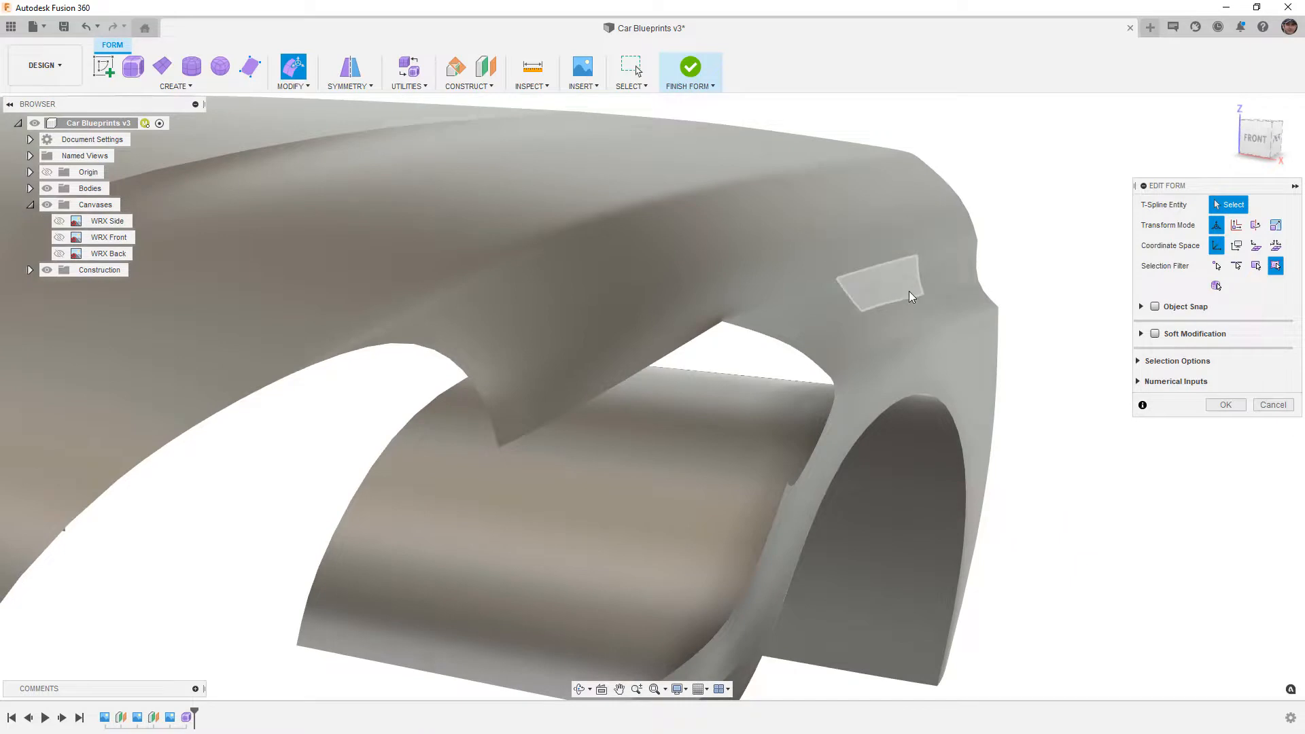
left_click(1256, 144)
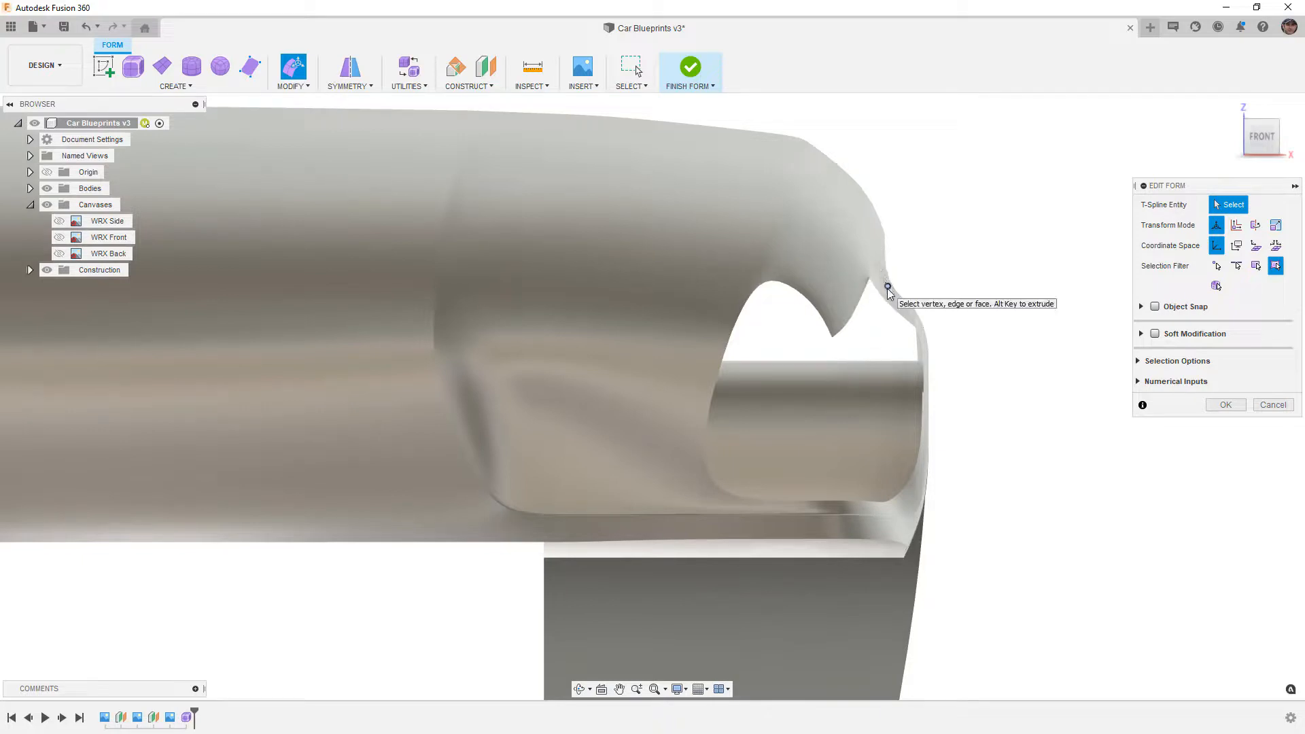
- Show the form's visible edges again and accept the edge adjustments to finish Edit Form
key("ctrl+6")
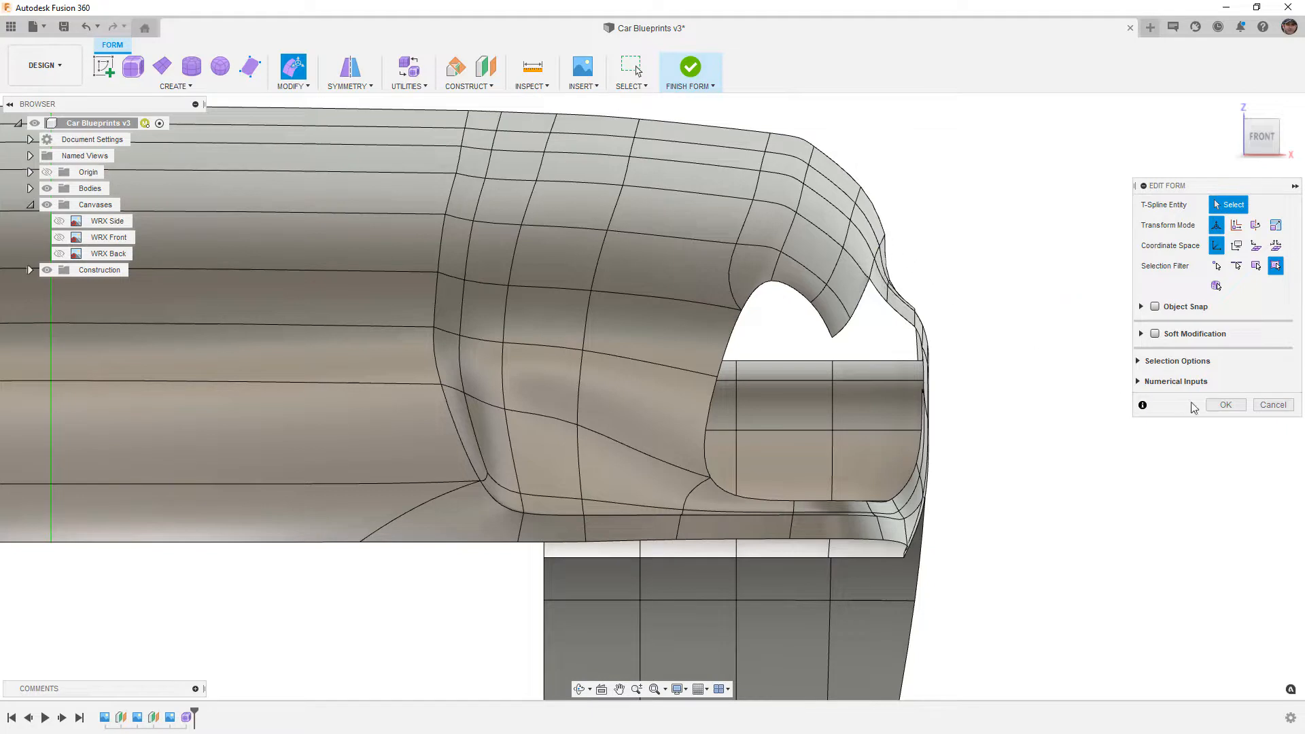
left_click(1225, 405)
middle_click_drag(952, 346, 656, 554, "shift")
scroll(907, 381, "down", 5)
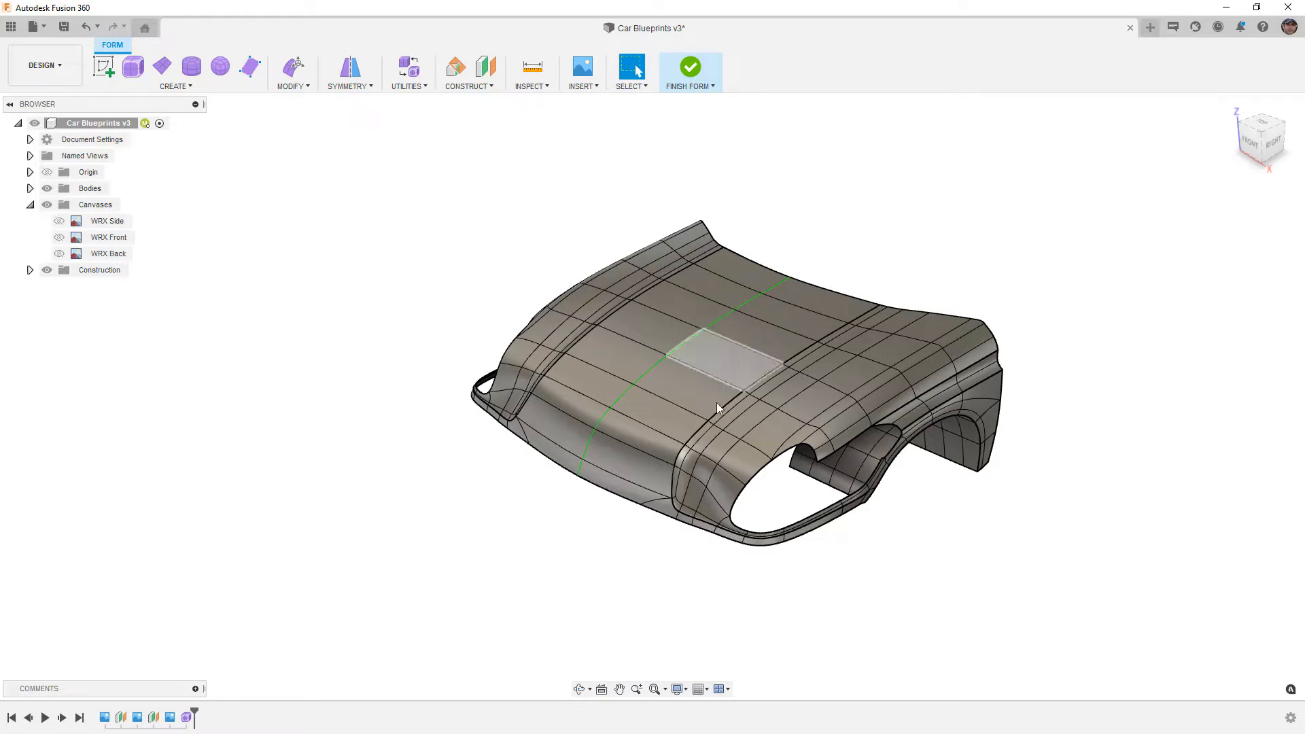
- Examine the front nose and grille corner surface without edges, then with visible edges from the side
scroll(661, 527, "up", 6)
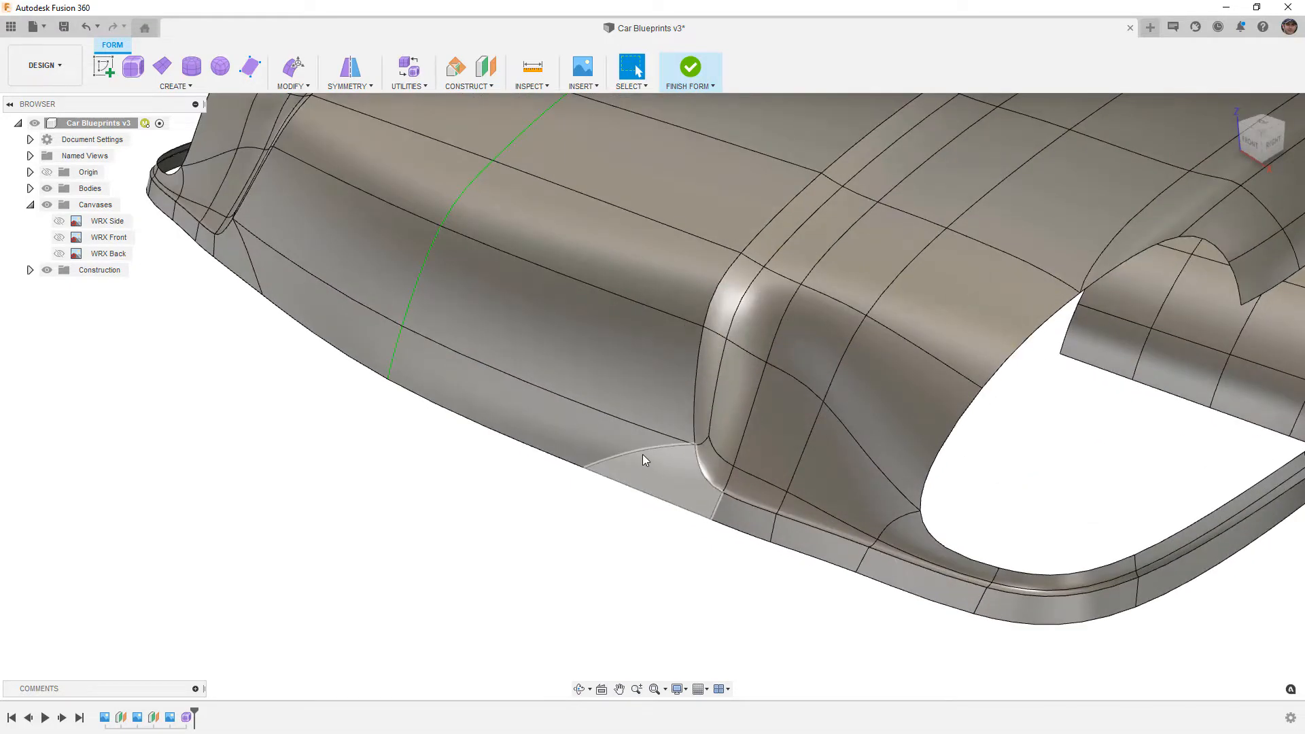
key("ctrl+4")
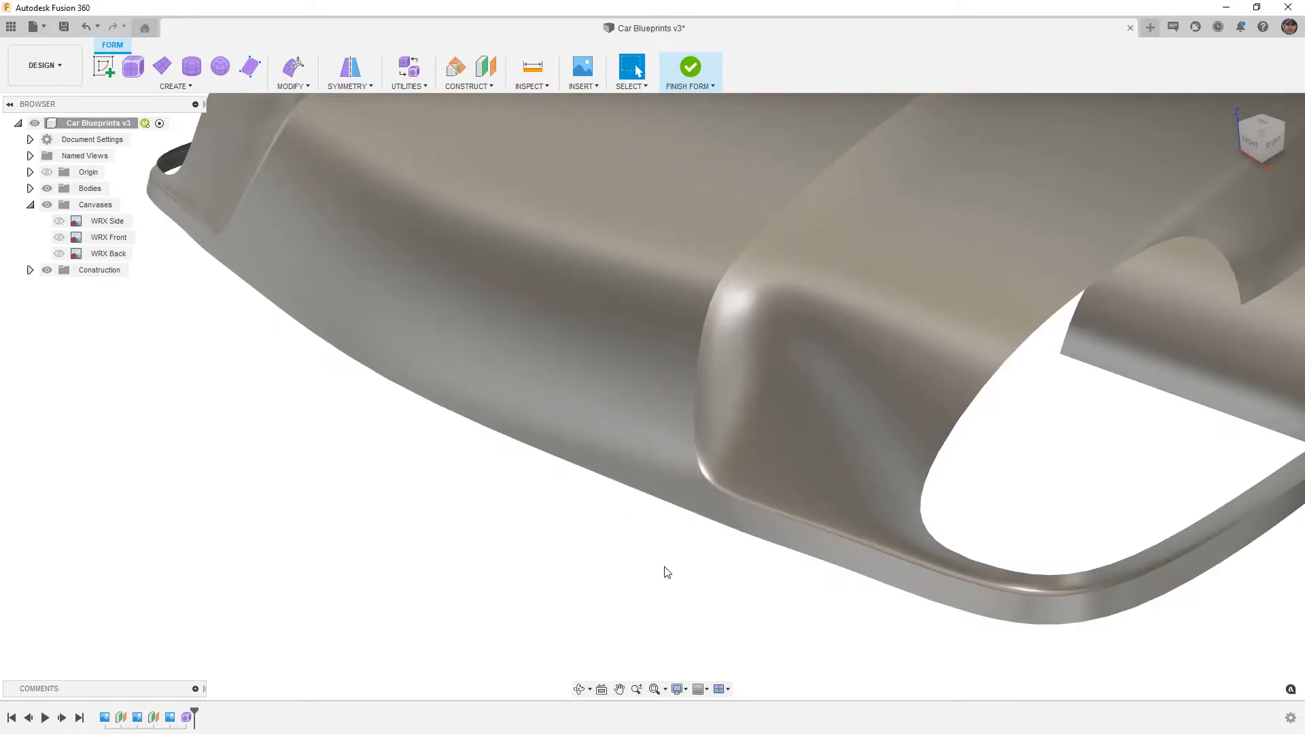
middle_click_drag(678, 579, 625, 552, "shift")
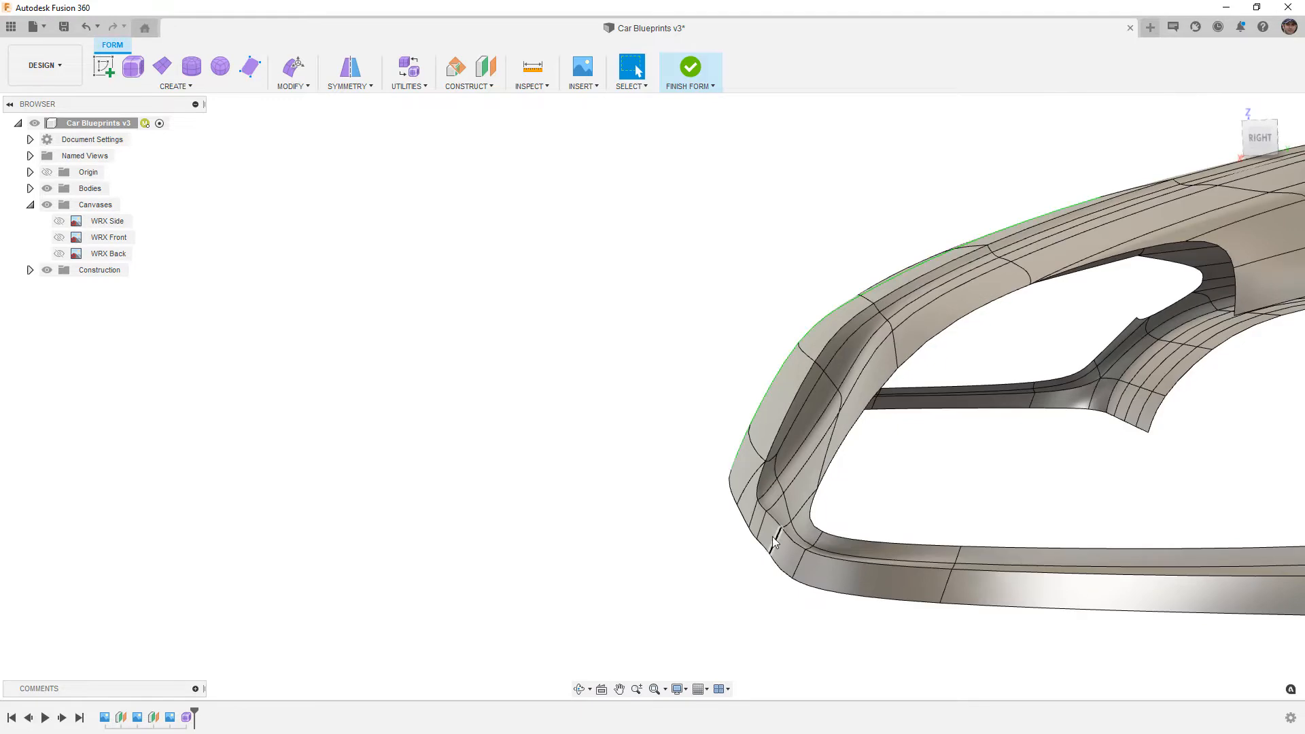
scroll(776, 527, "down", 5)
middle_click_drag(777, 531, 730, 494, "shift")
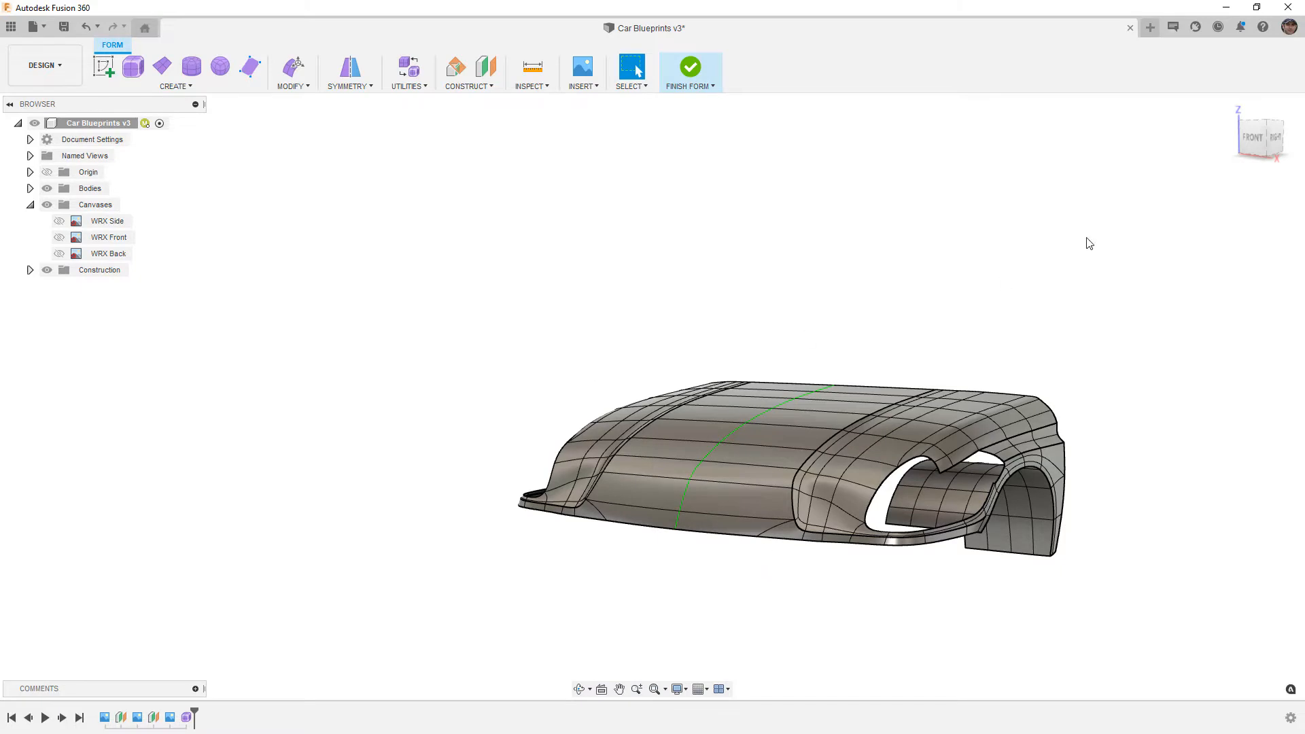
- Save the car design as a new version with the description "User Saved"
left_click(1232, 107)
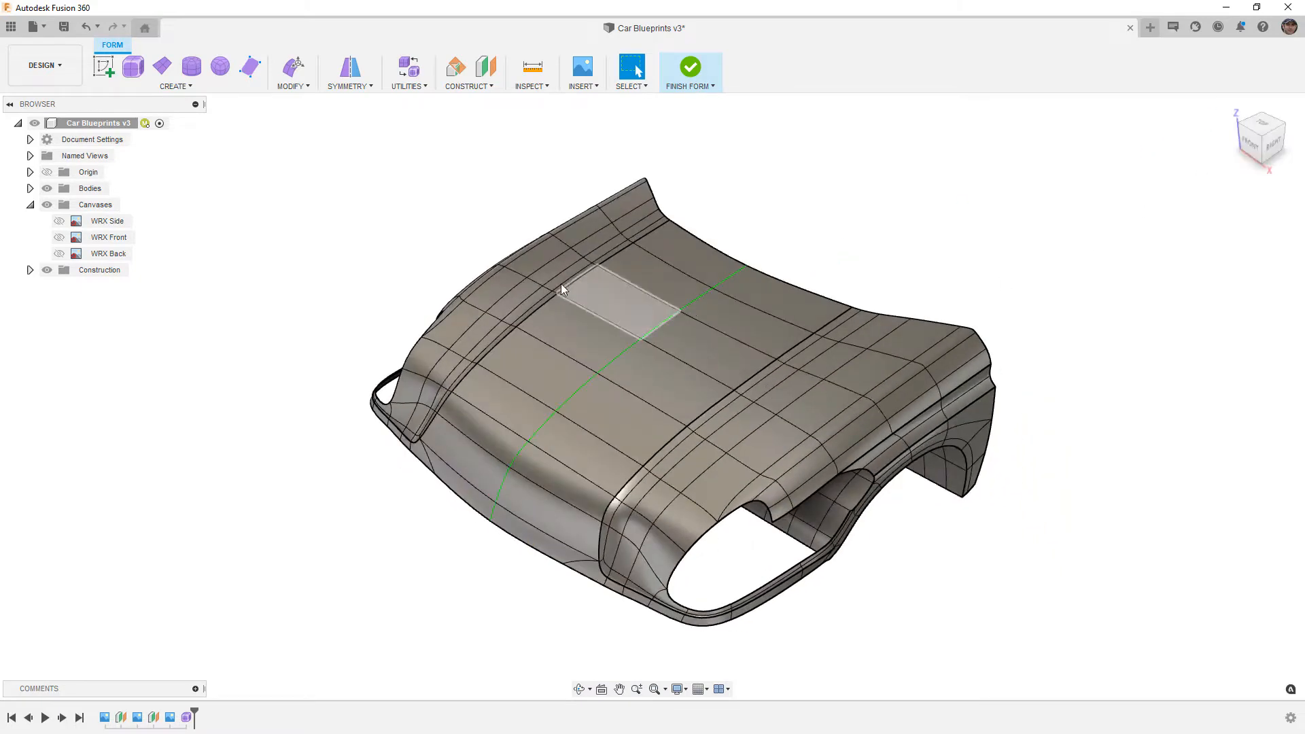
left_click(62, 30)
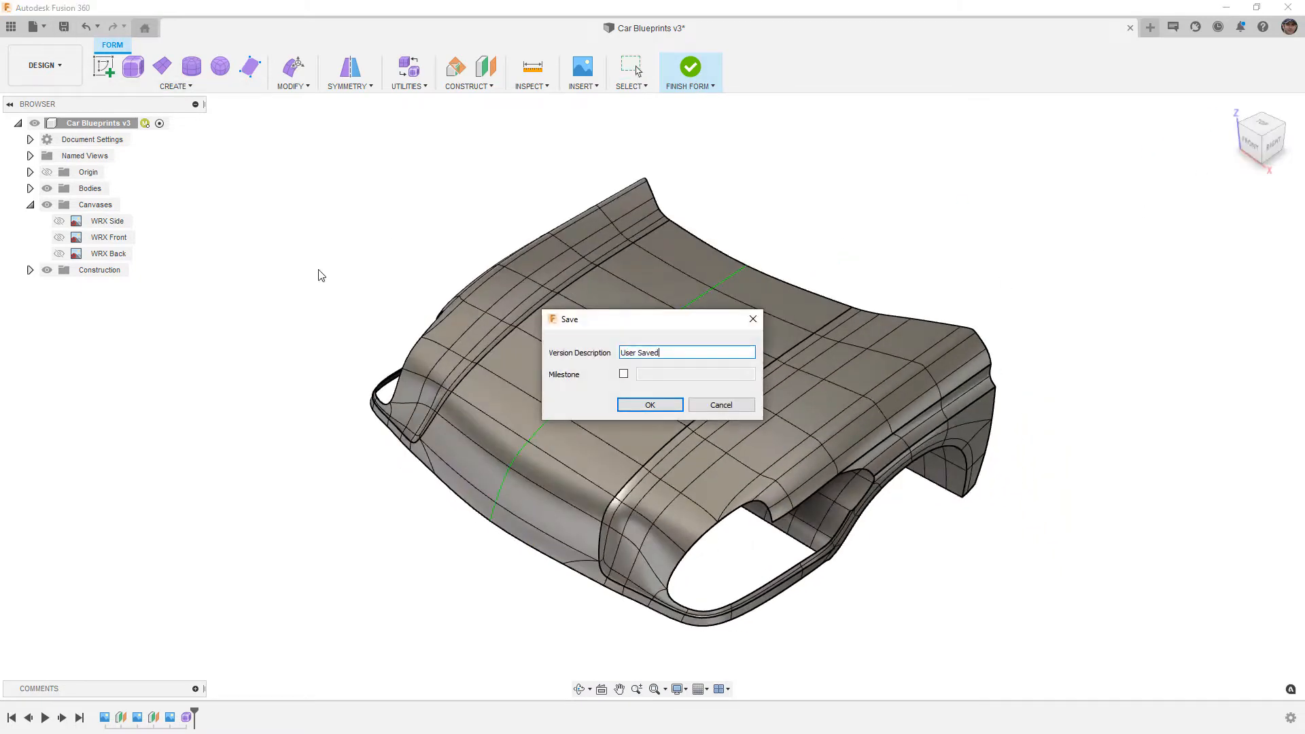
left_click(624, 403)
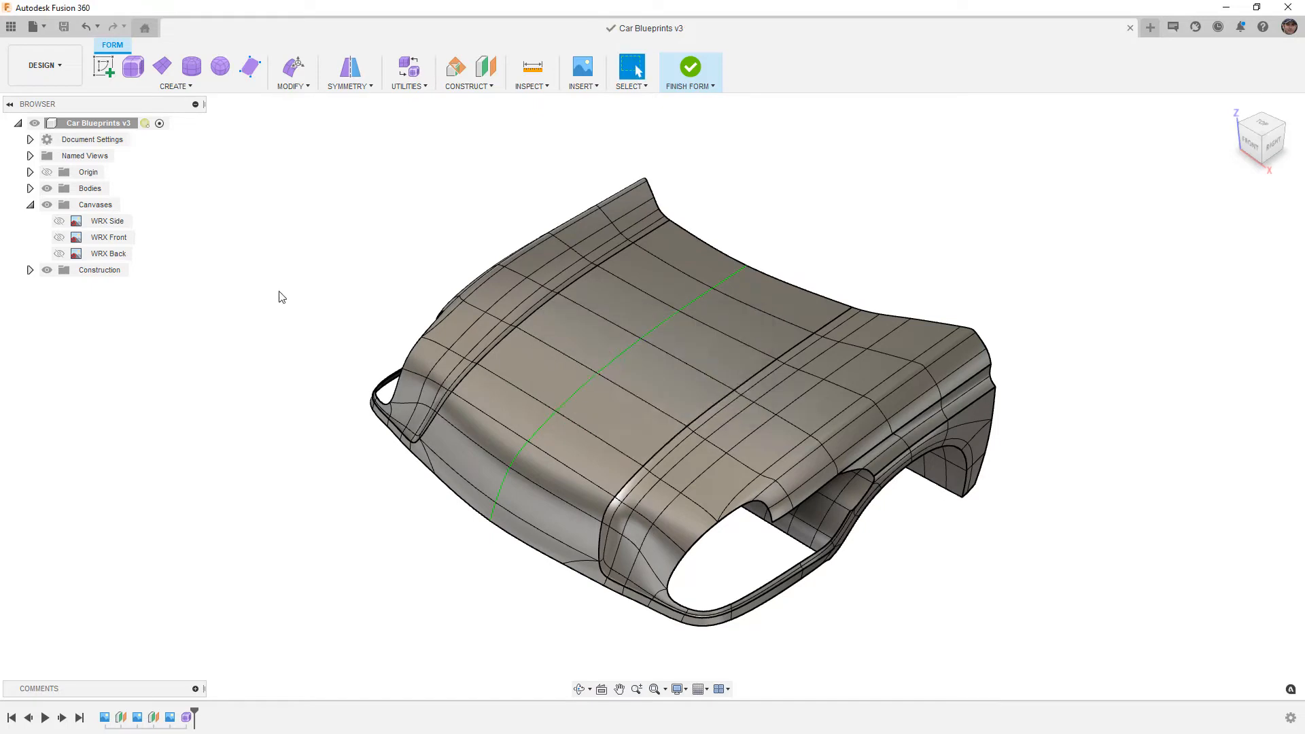